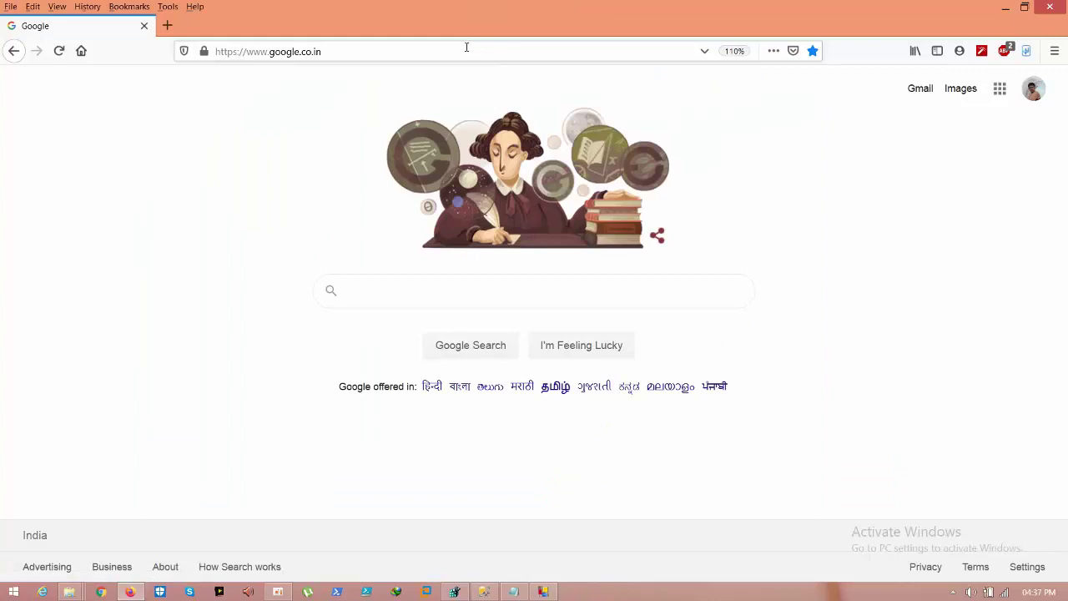
Step: Load portal.azure.com in Firefox and sign in with the saved account and password
left_click(467, 47)
type("portal.azure.com/")
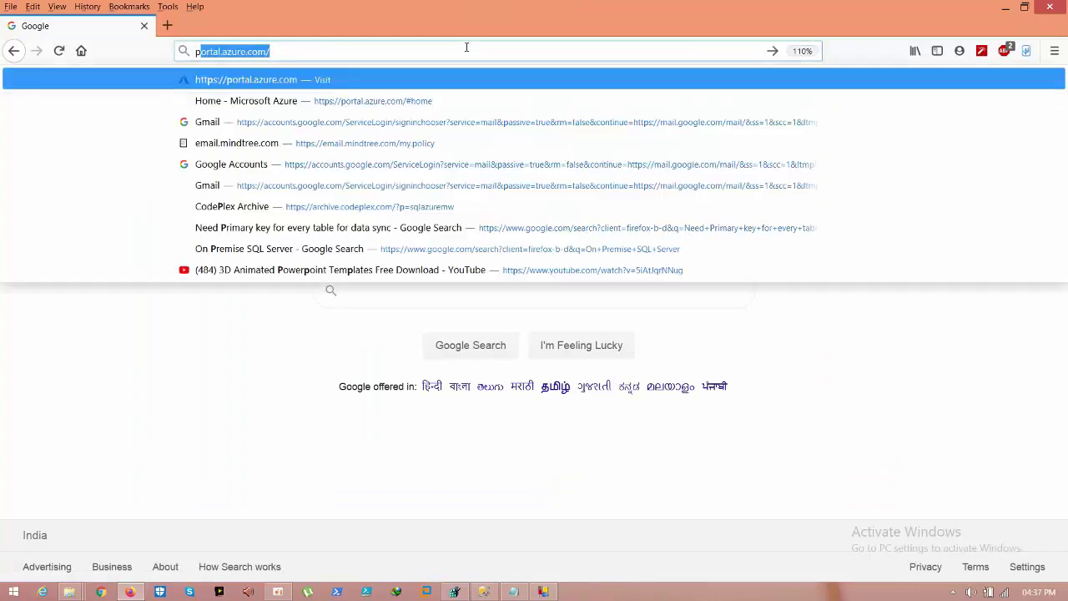
key("Return")
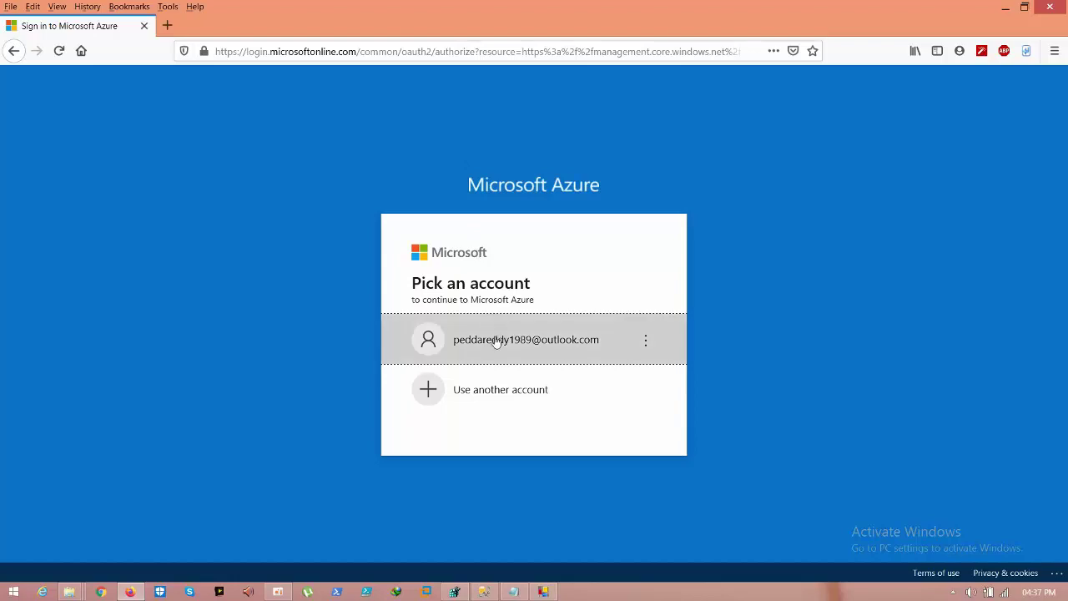
left_click(492, 339)
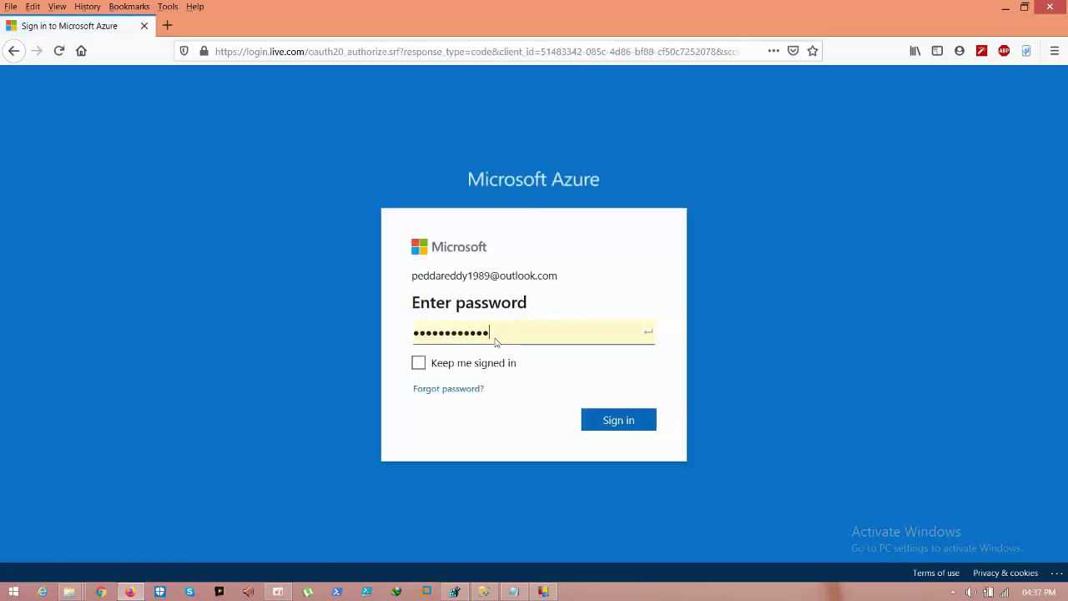
left_click(613, 421)
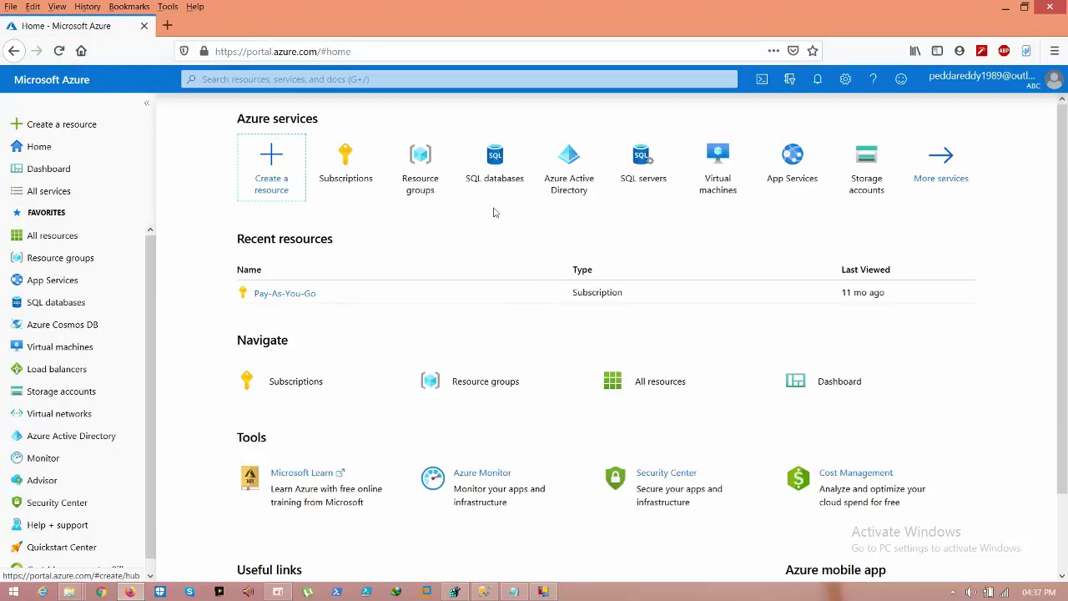
Step: Search for 'sql server', go to SQL servers, and start creating a new SQL server
left_click(368, 78)
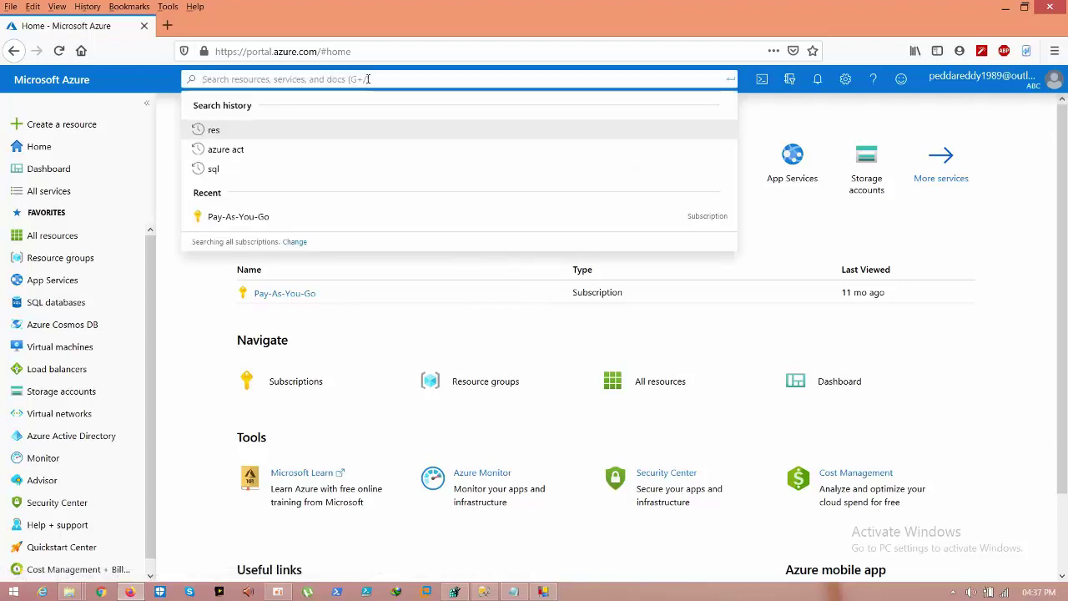
type("sql s")
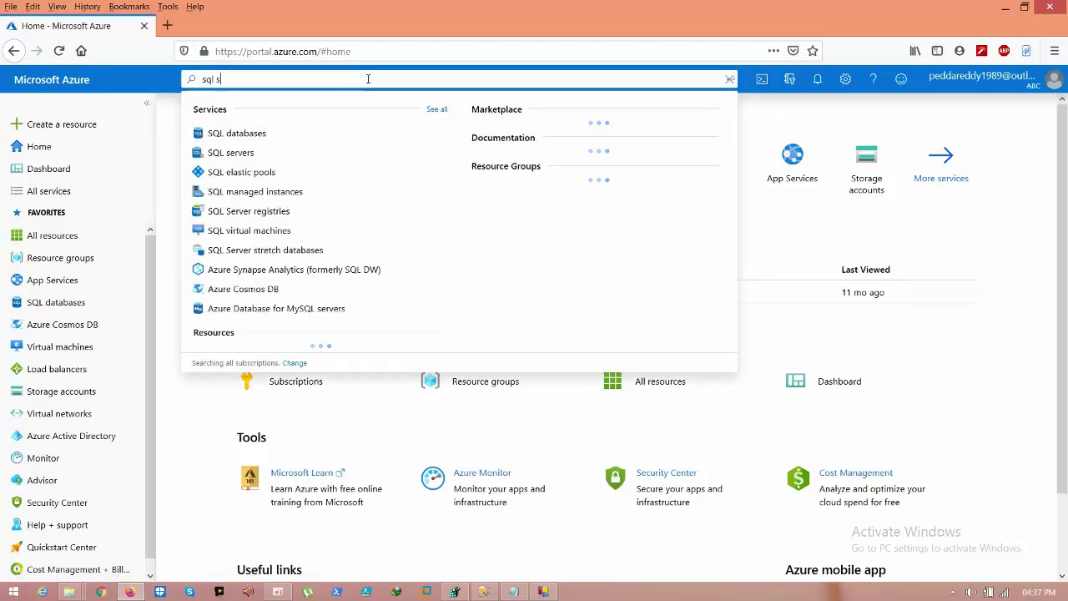
type("erverv")
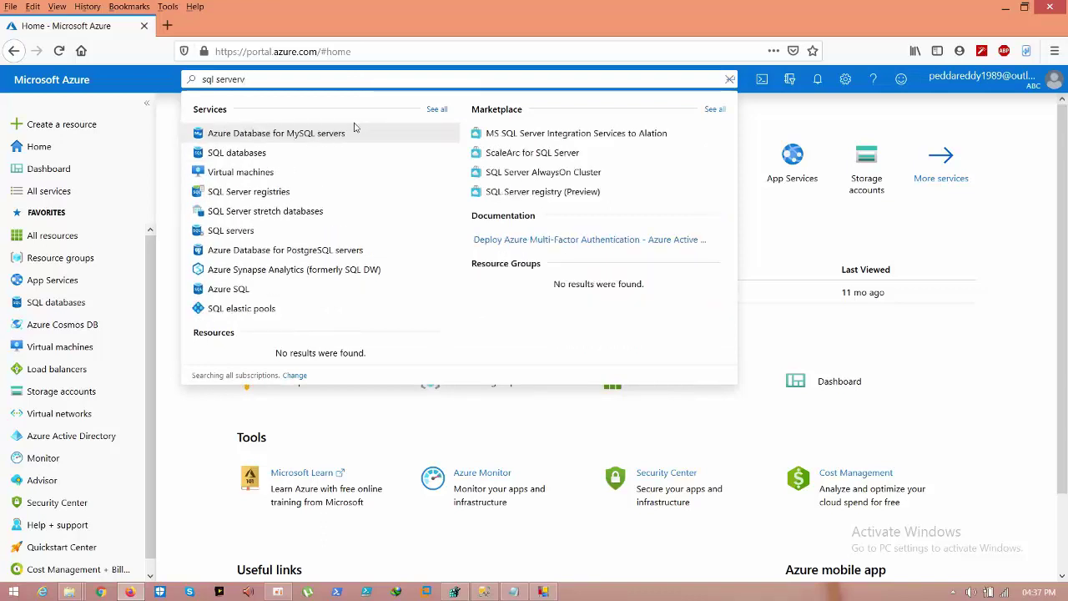
left_click(214, 237)
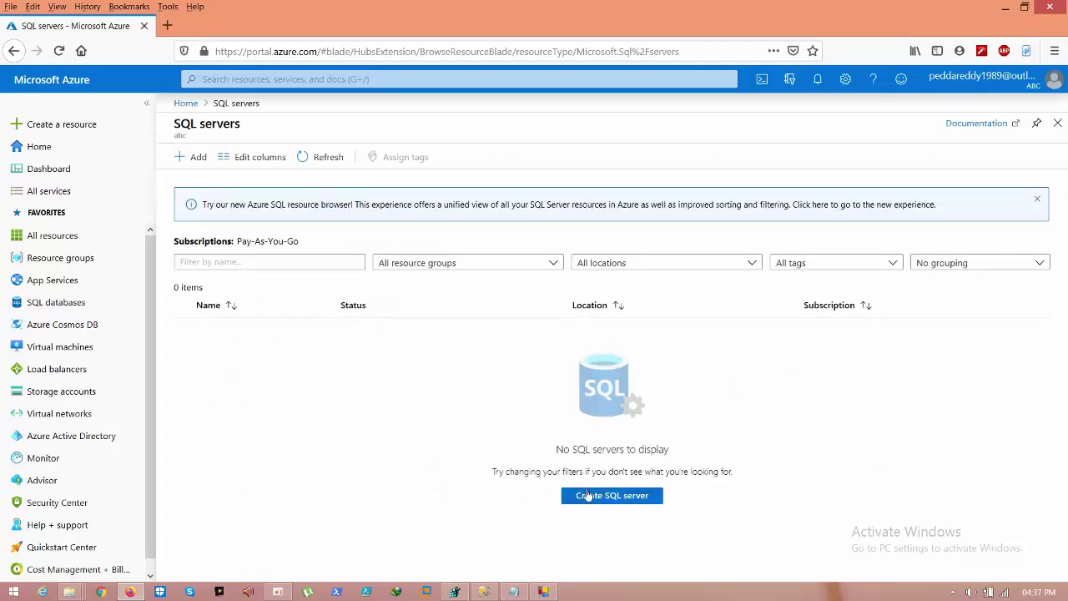
left_click(588, 495)
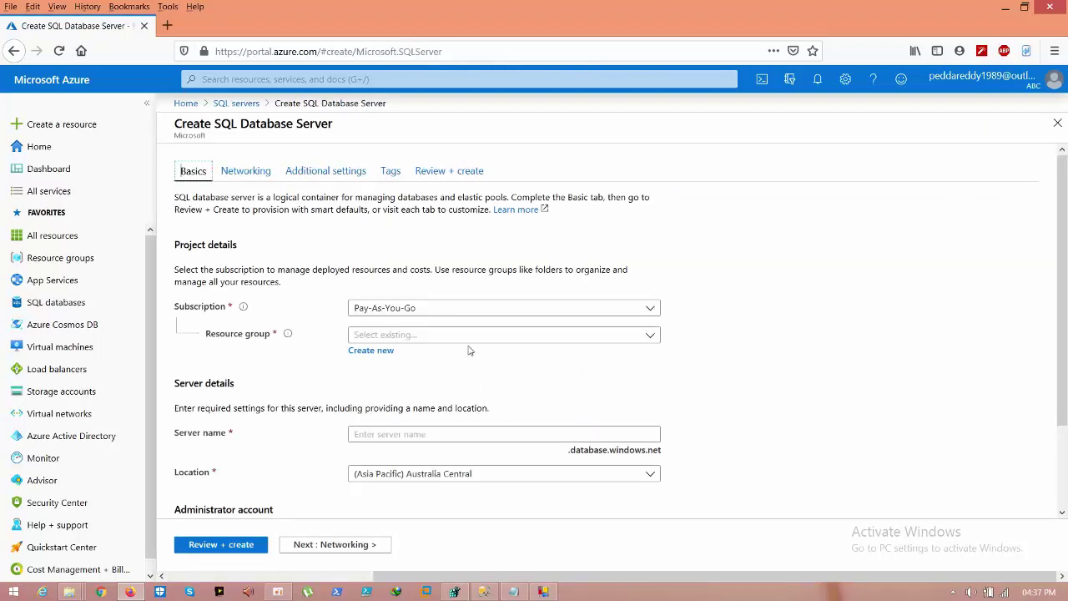
Step: Keep the Pay-As-You-Go subscription and create a new resource group named Testdemo
left_click(458, 306)
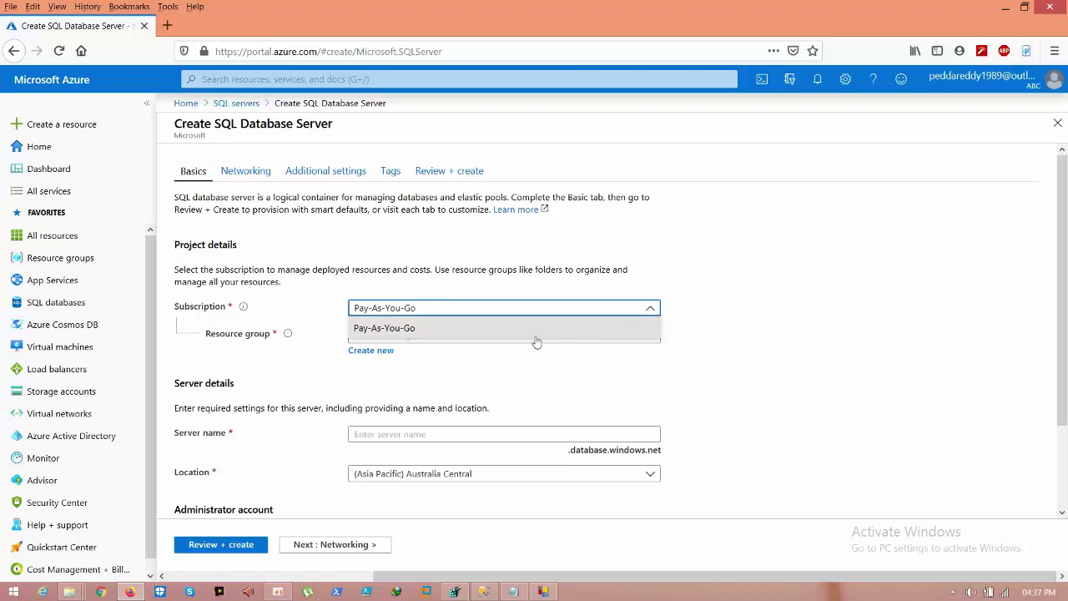
left_click(524, 365)
left_click(499, 334)
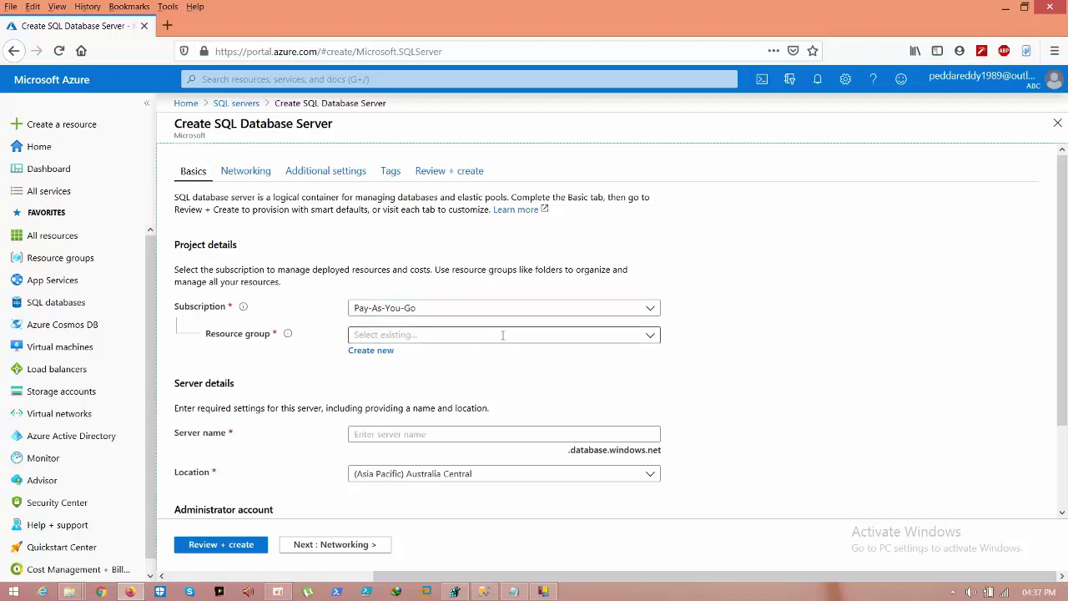
left_click(370, 350)
type("Te")
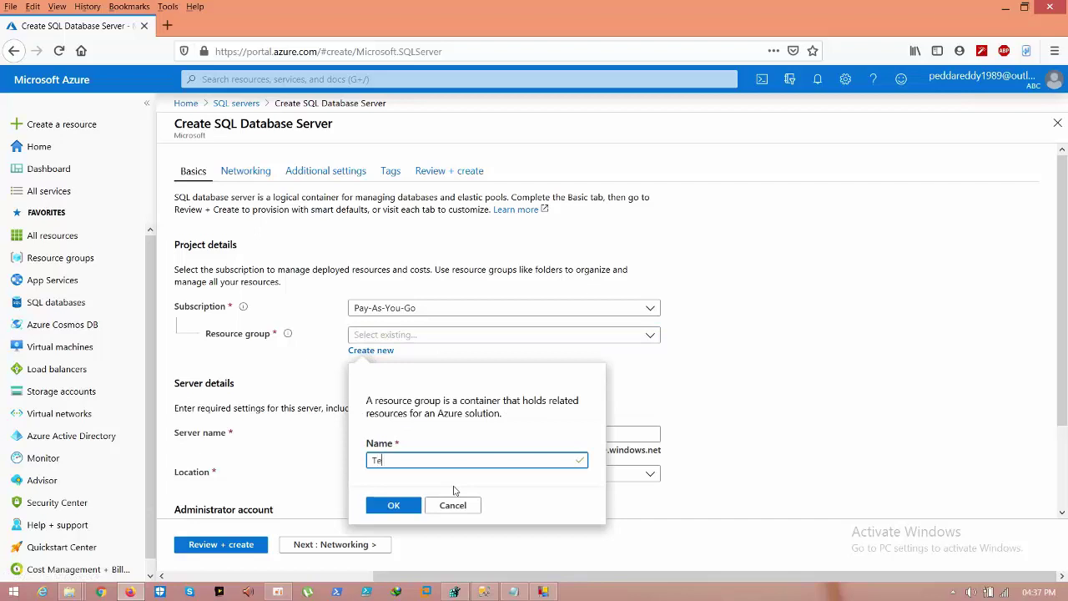
type("stdemo")
left_click(412, 507)
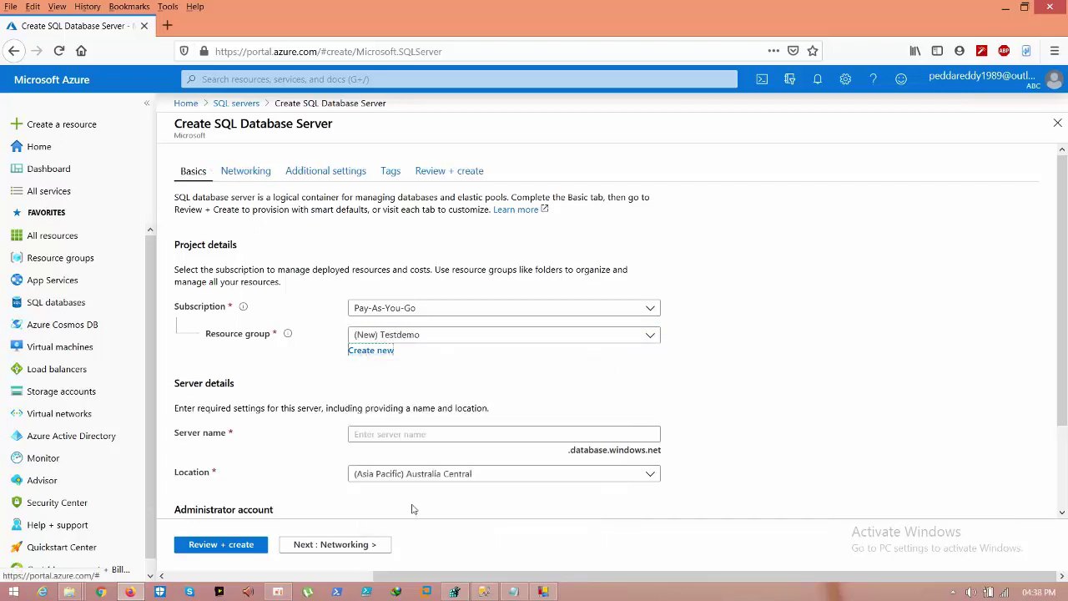
Step: Name the server harshasvr01 and enter the server admin login and password
left_click(406, 432)
type("h")
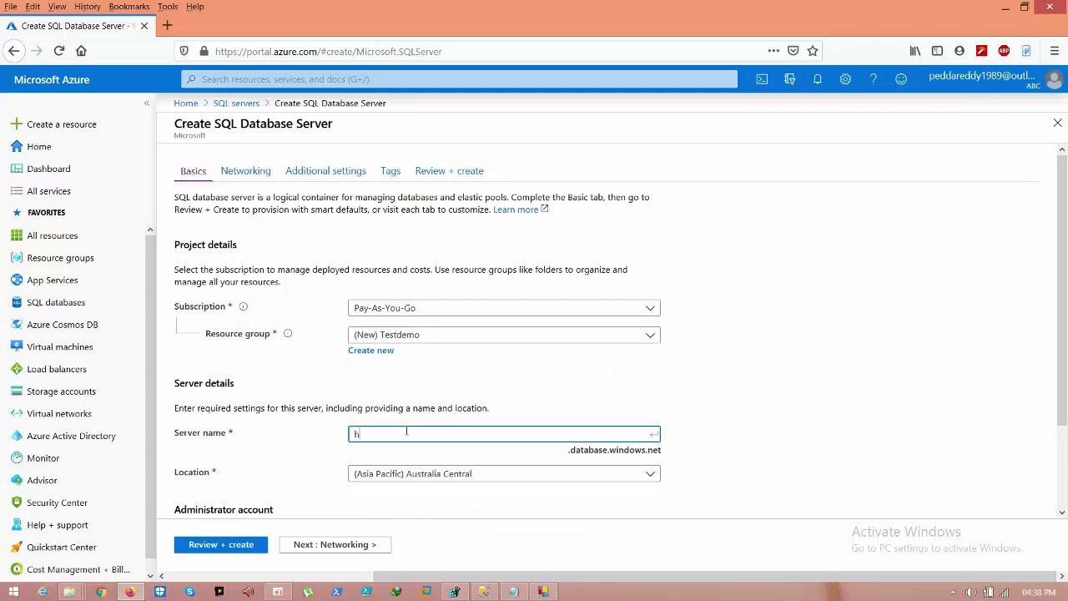
type("arshasvr01")
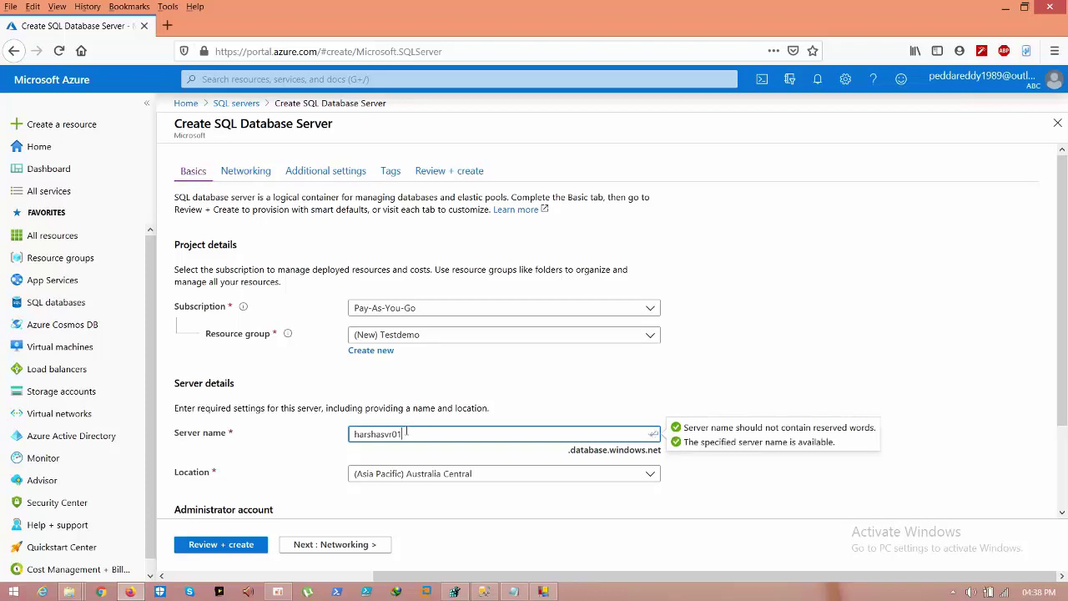
left_click(693, 390)
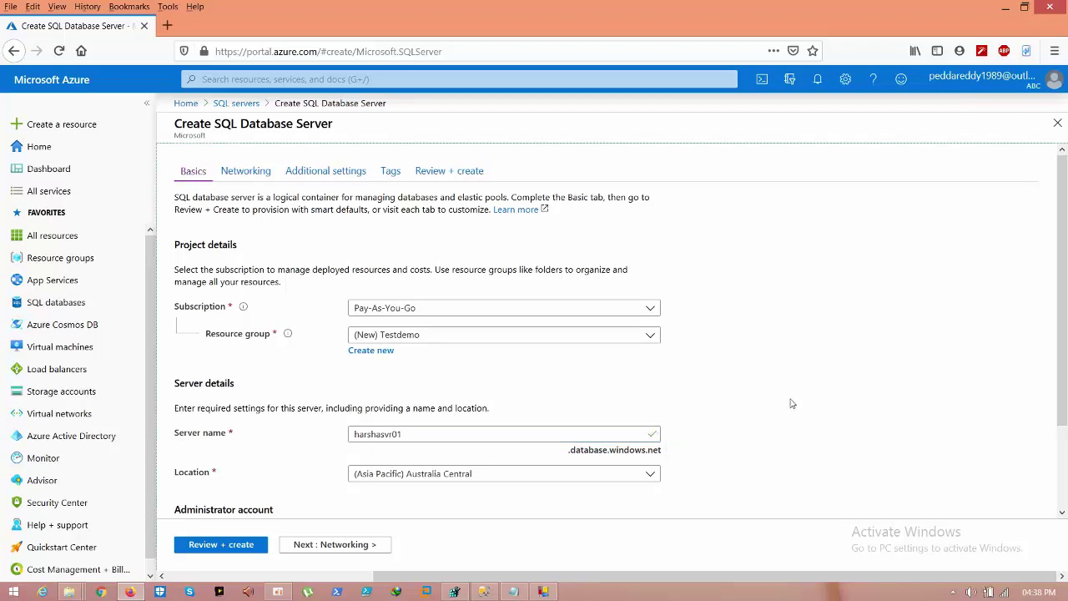
scroll(792, 404, "down", 2)
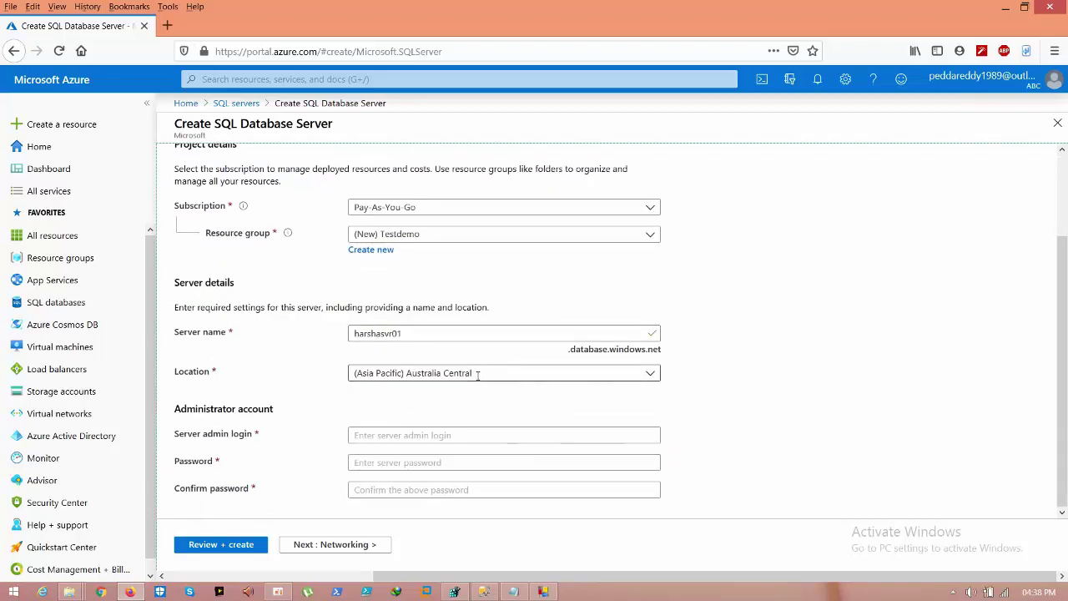
left_click(409, 434)
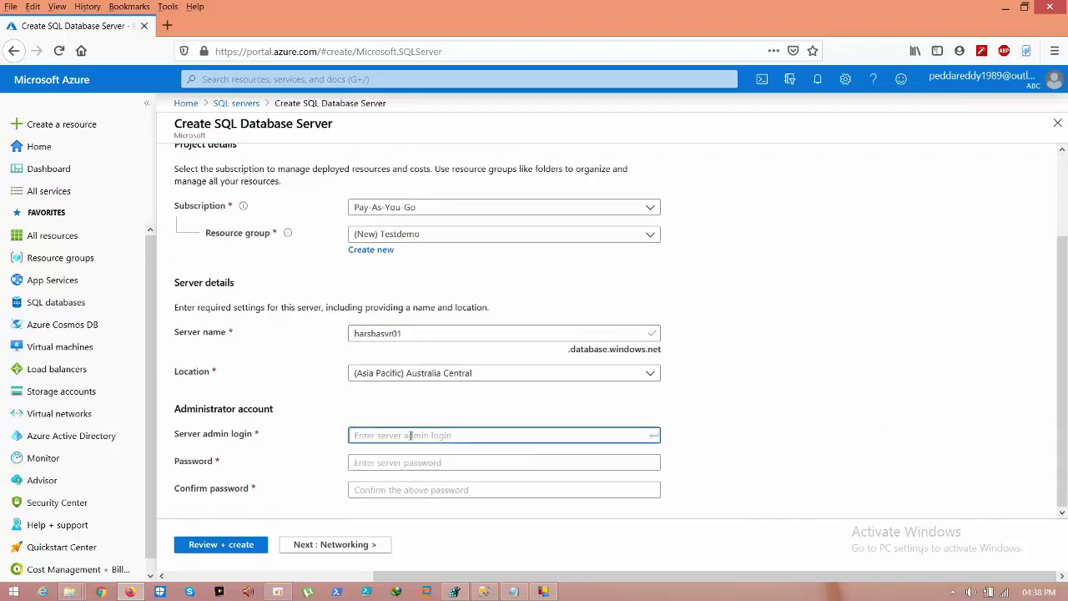
type("sqladmi")
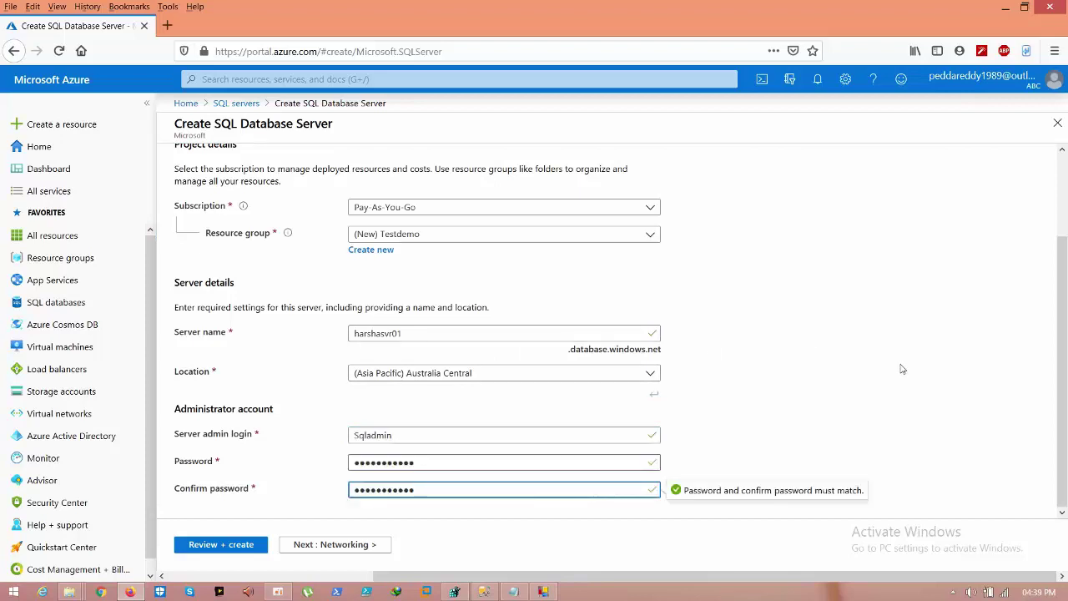
left_click(901, 369)
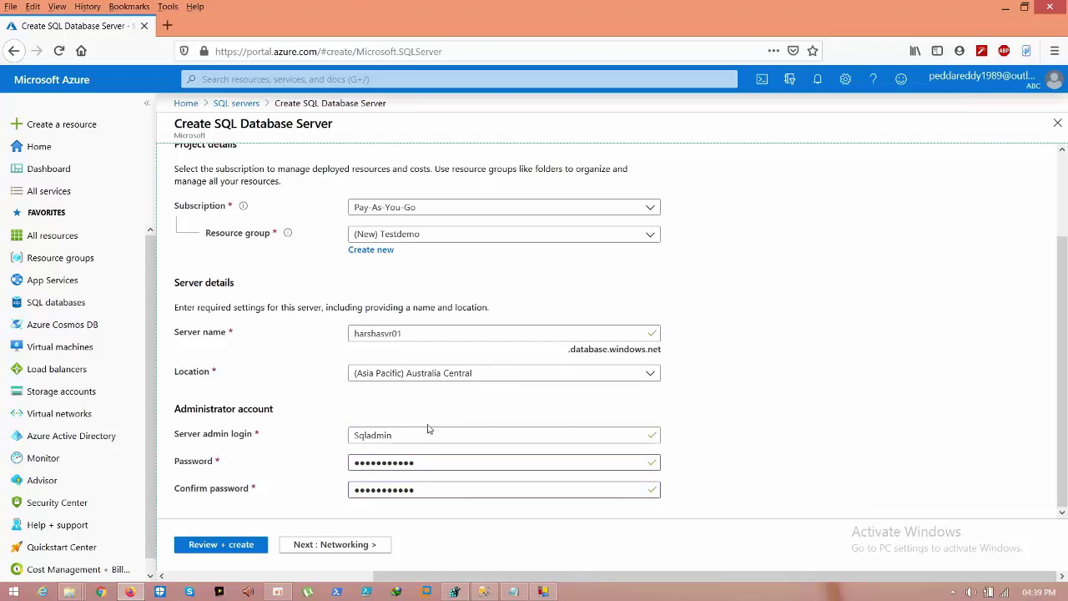
left_click(356, 545)
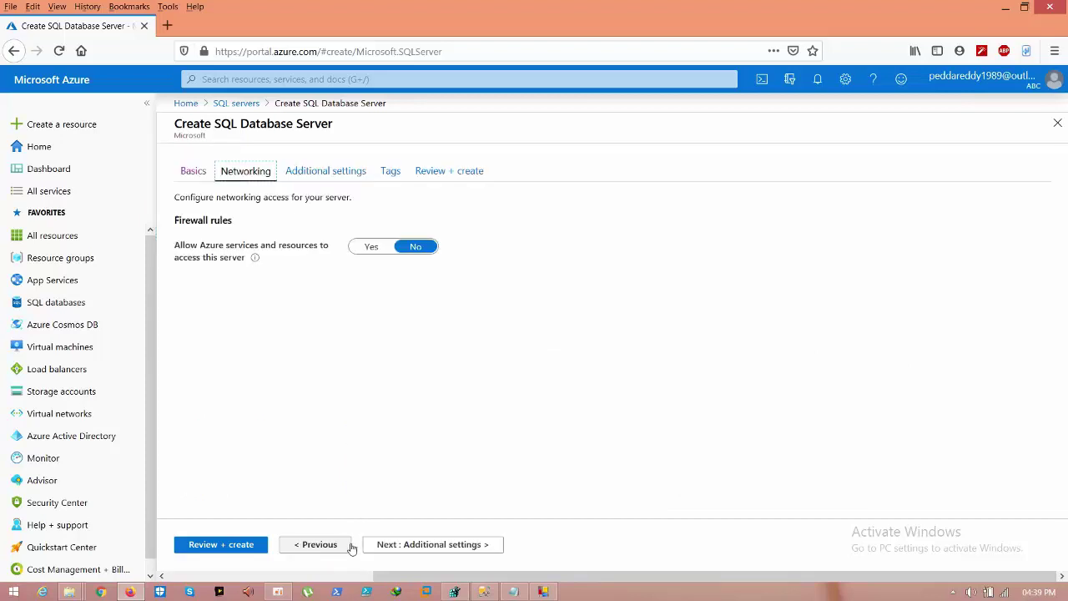
Step: Allow Azure services to access the server, skip through Additional settings and Tags, and create it
left_click(370, 250)
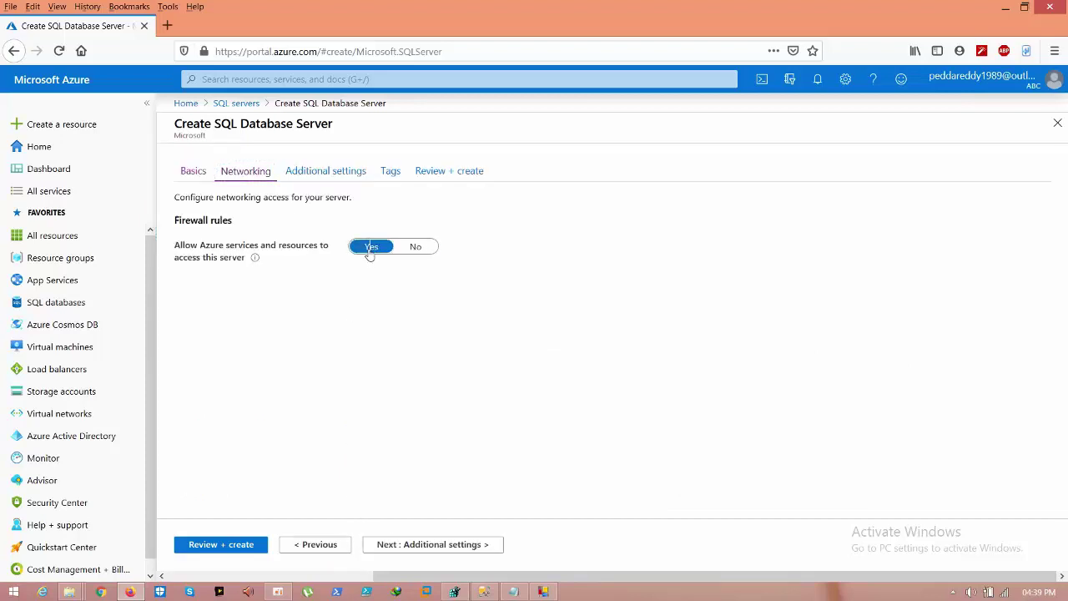
left_click(450, 551)
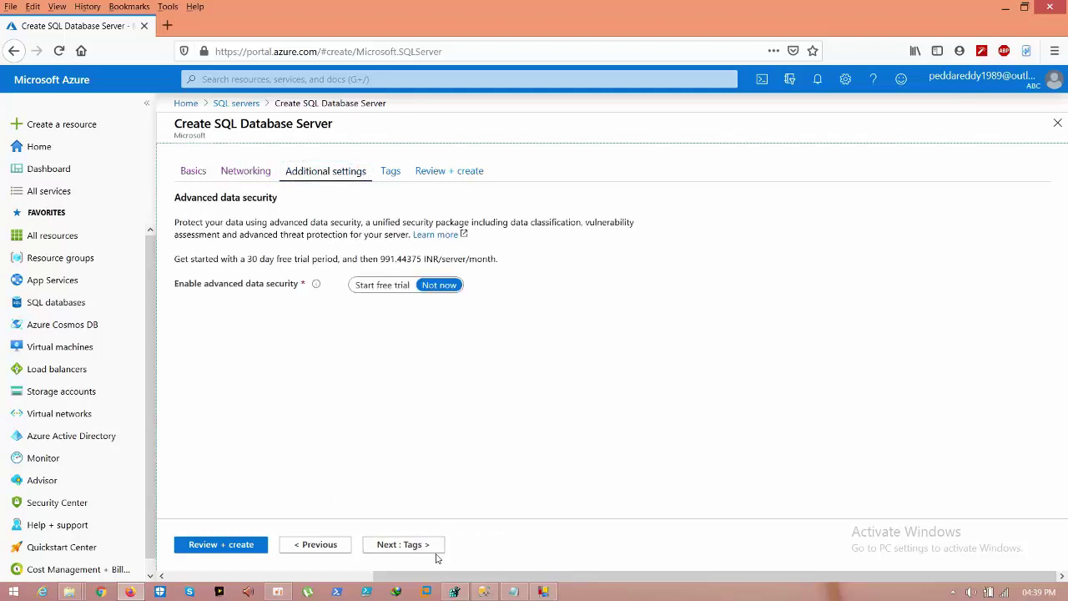
left_click(422, 547)
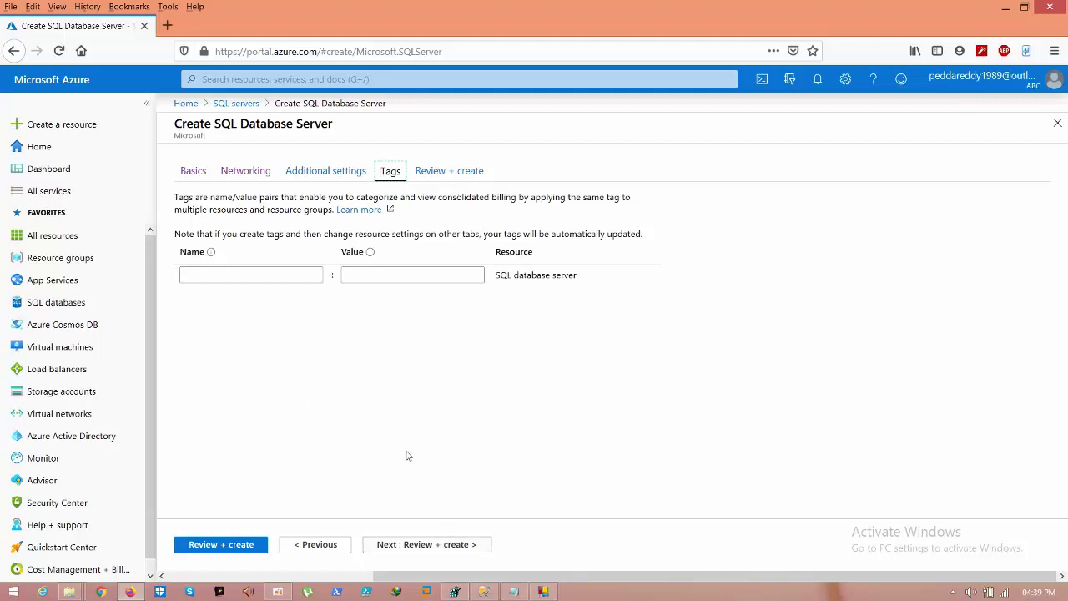
left_click(417, 538)
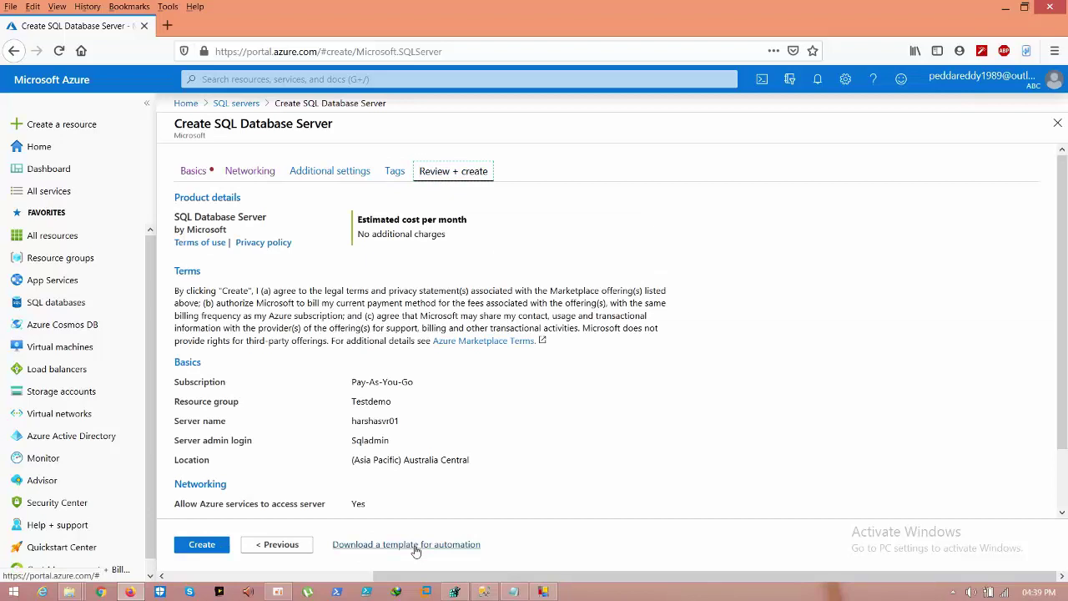
left_click(206, 547)
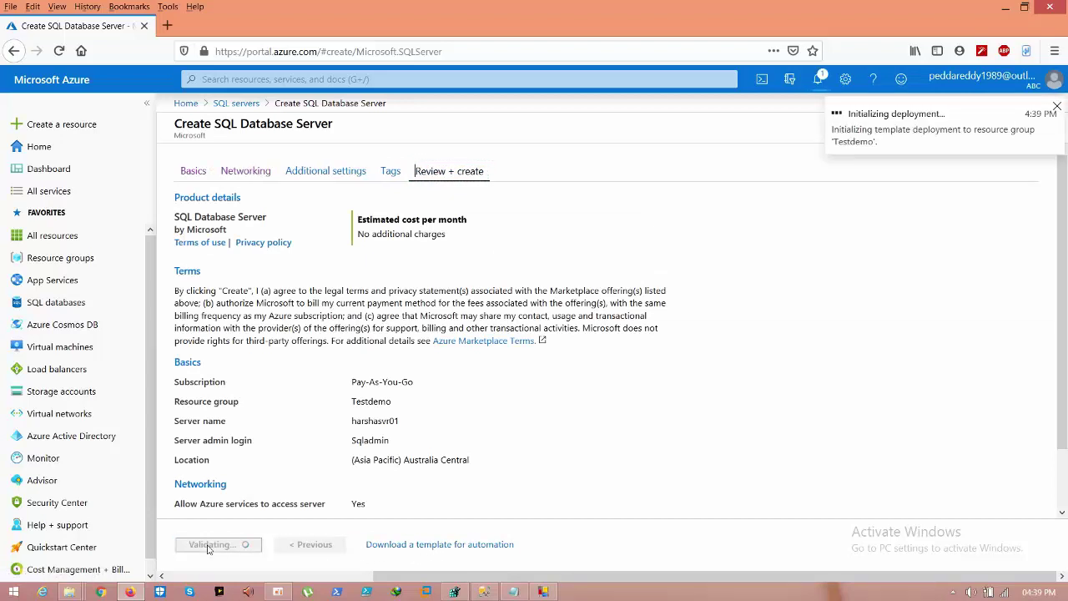
left_click(818, 82)
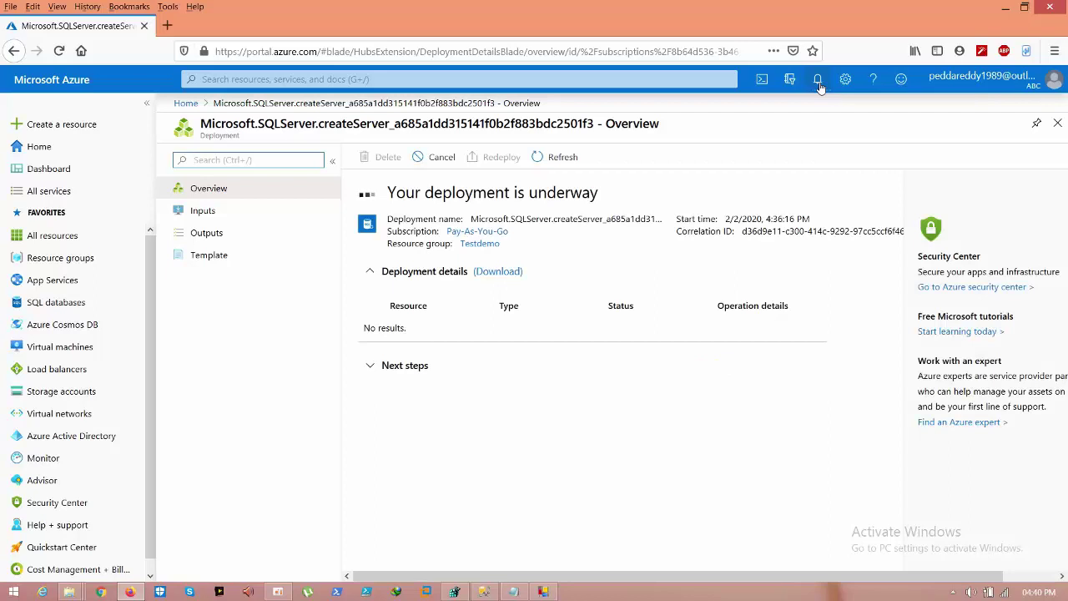
Step: Confirm the deployment finished, then open harshasvr01 from the SQL servers list
left_click(818, 81)
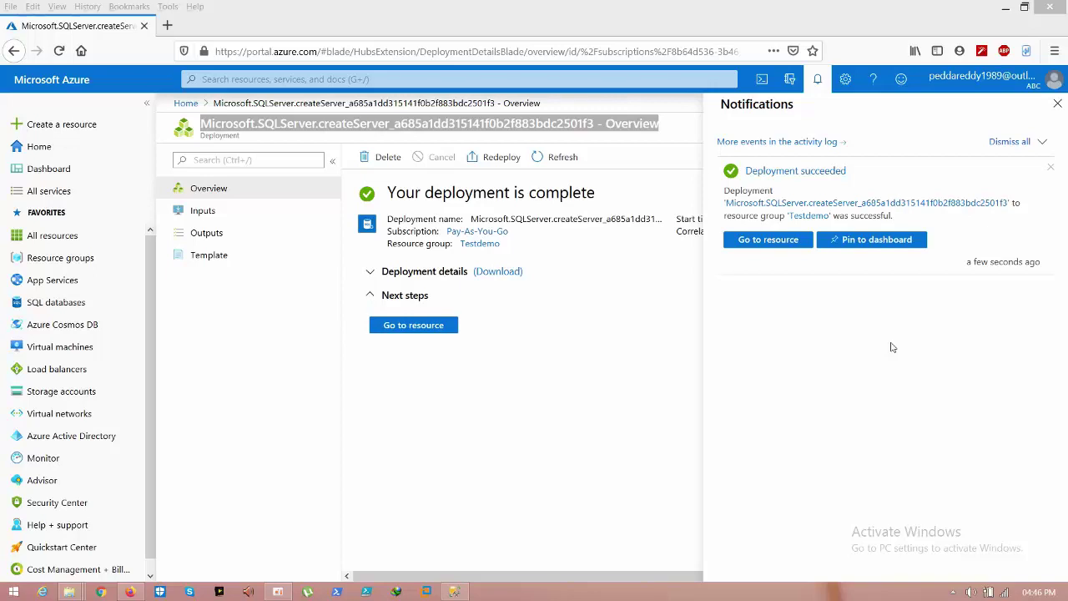
left_click(781, 247)
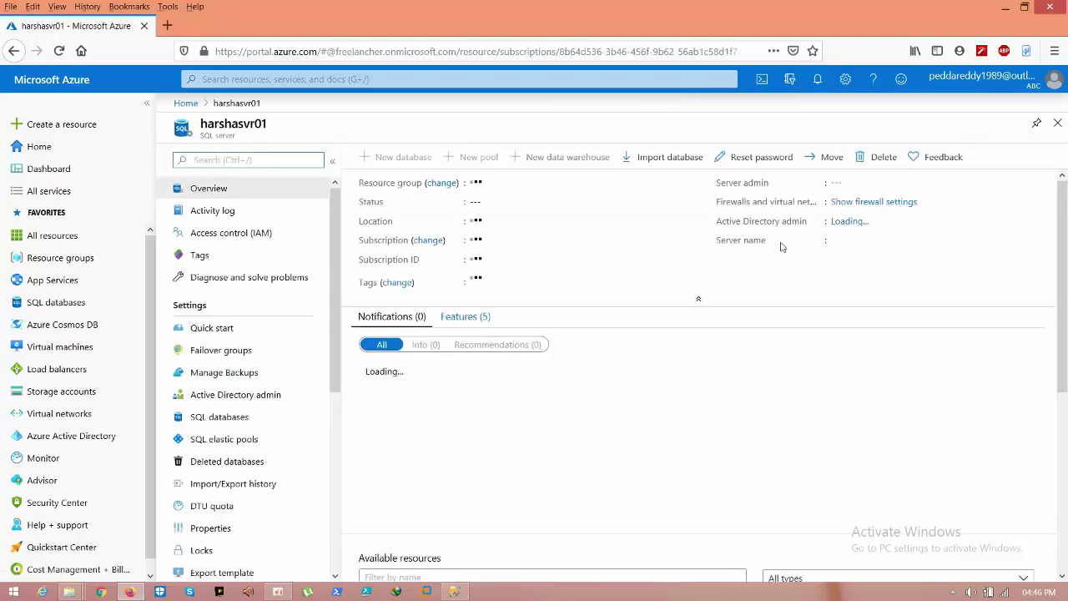
left_click(184, 104)
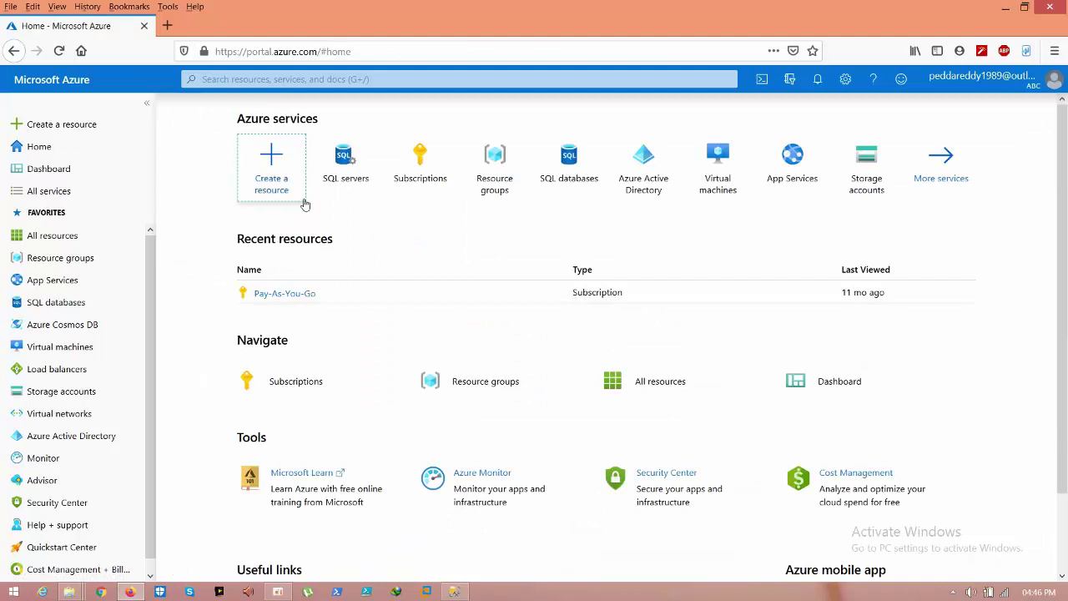
left_click(340, 182)
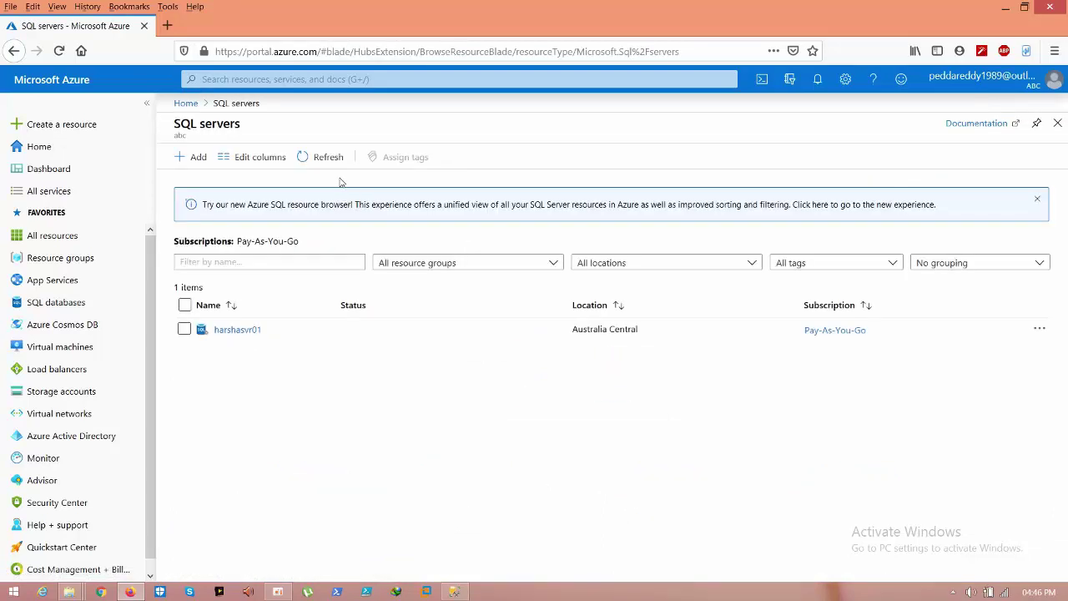
left_click(241, 330)
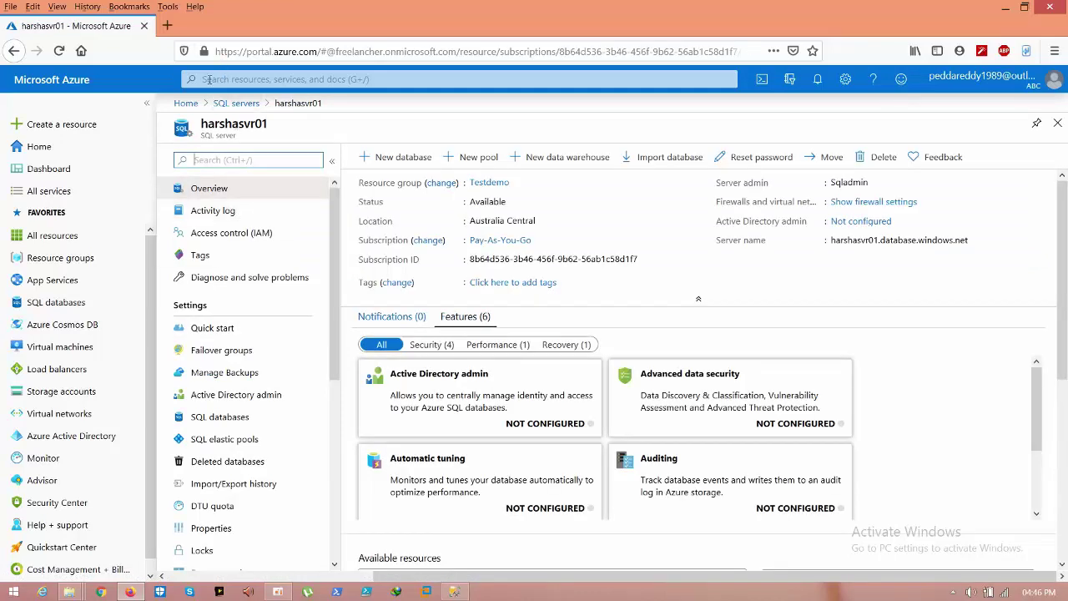
Step: Search Google for 'whatismyip' in a new tab and open WhatIsMyIP.com
left_click(168, 28)
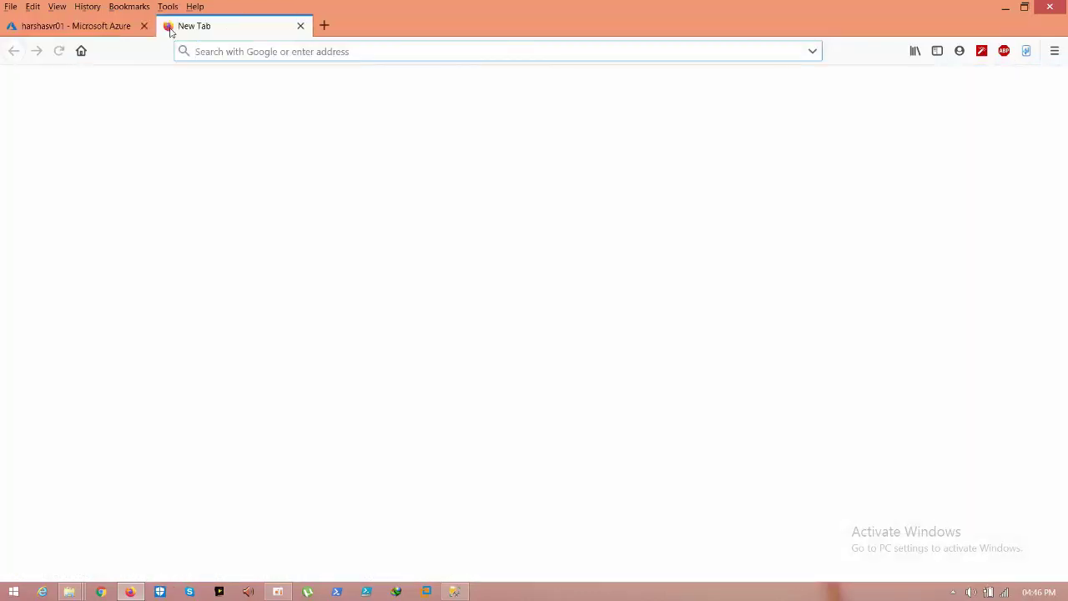
type("g")
key("Return")
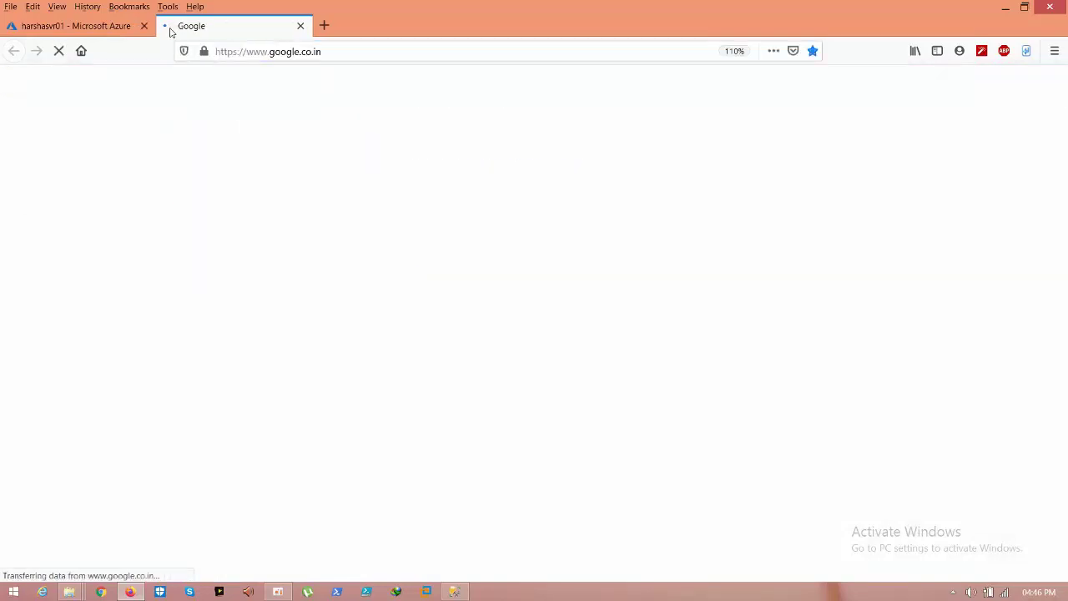
type("wh")
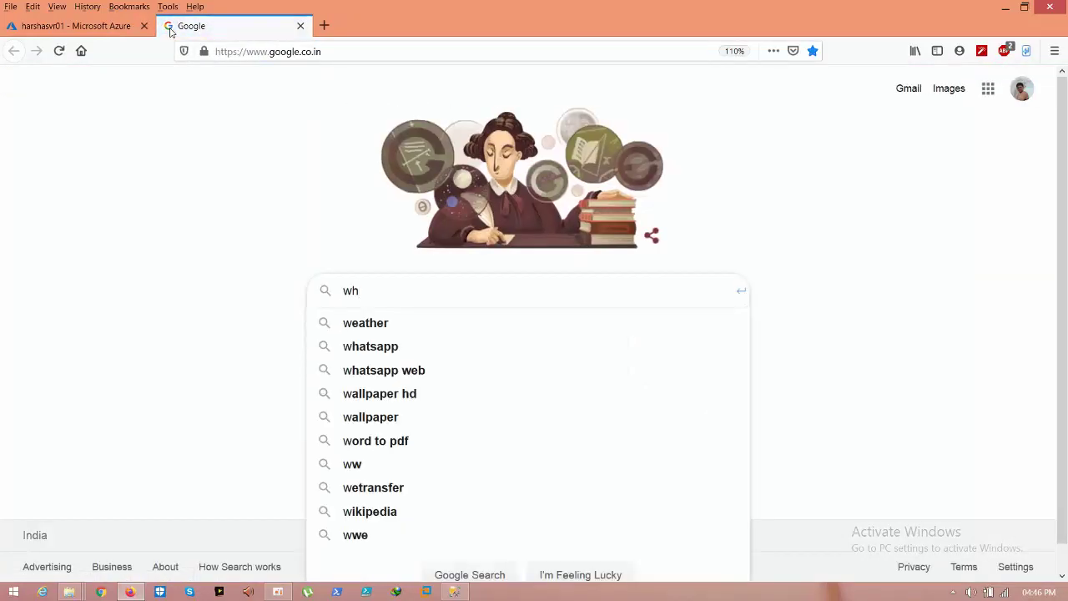
type("at")
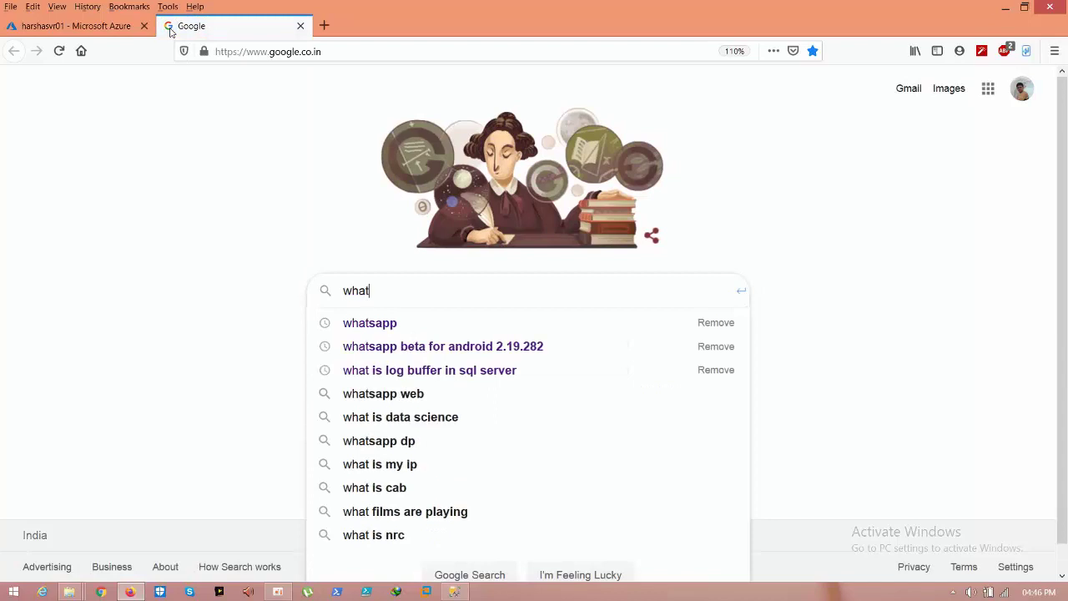
type("ismy")
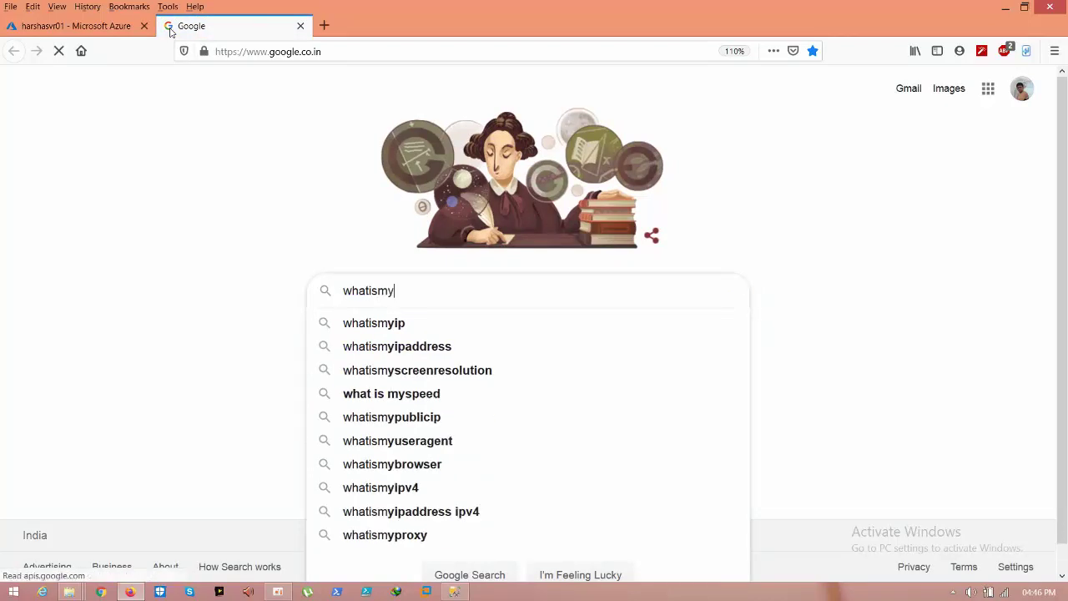
type("ip")
key("Return")
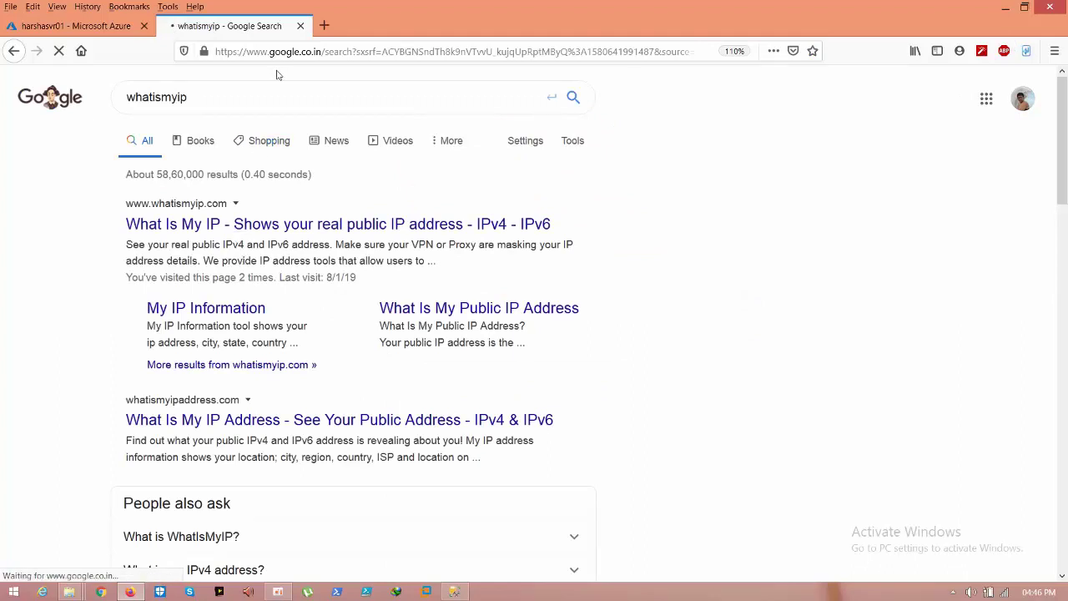
left_click(246, 222)
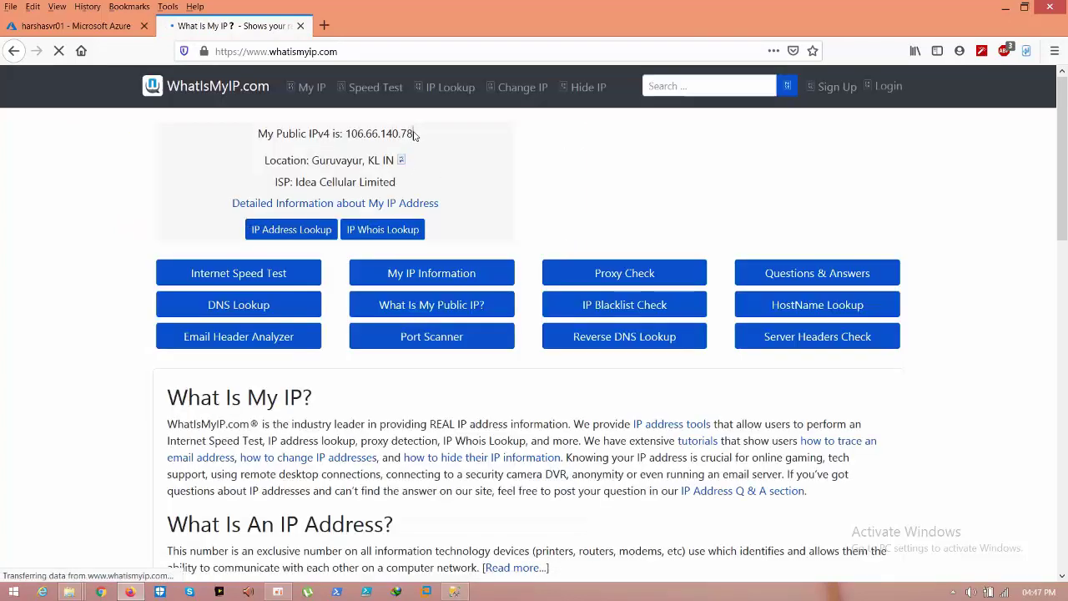
Step: Copy the public IP address 106.66.140.78 and close the WhatIsMyIP tab
left_click_drag(414, 134, 342, 134)
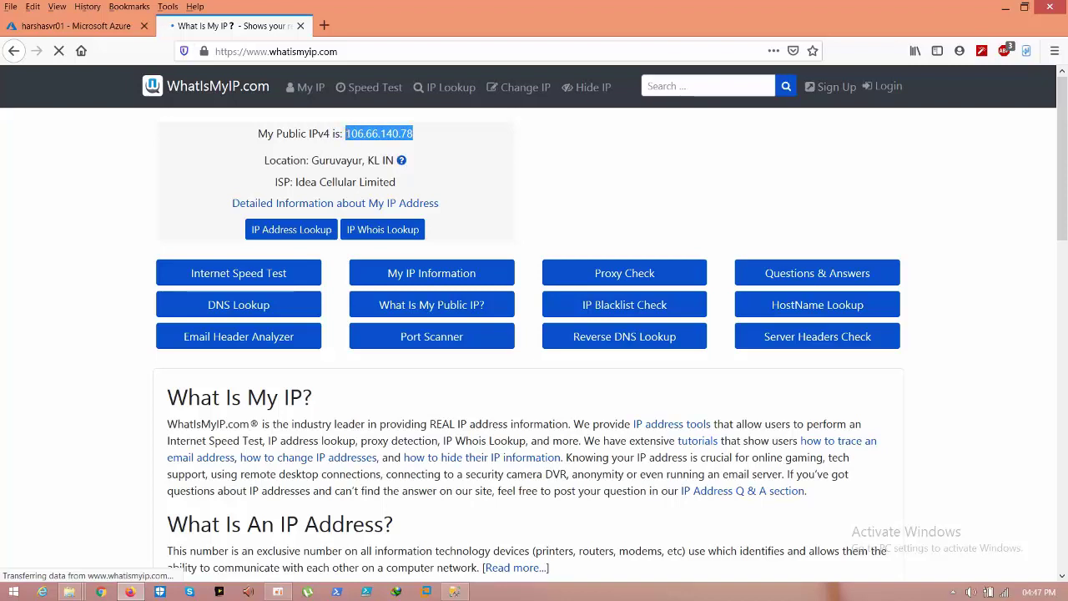
right_click(347, 134)
left_click(367, 142)
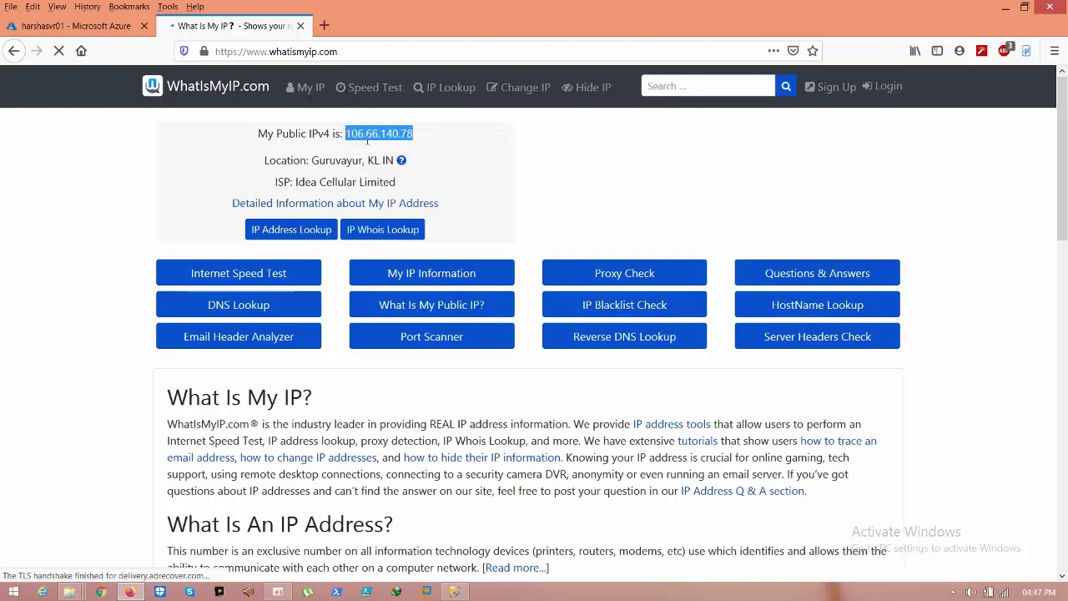
left_click(300, 25)
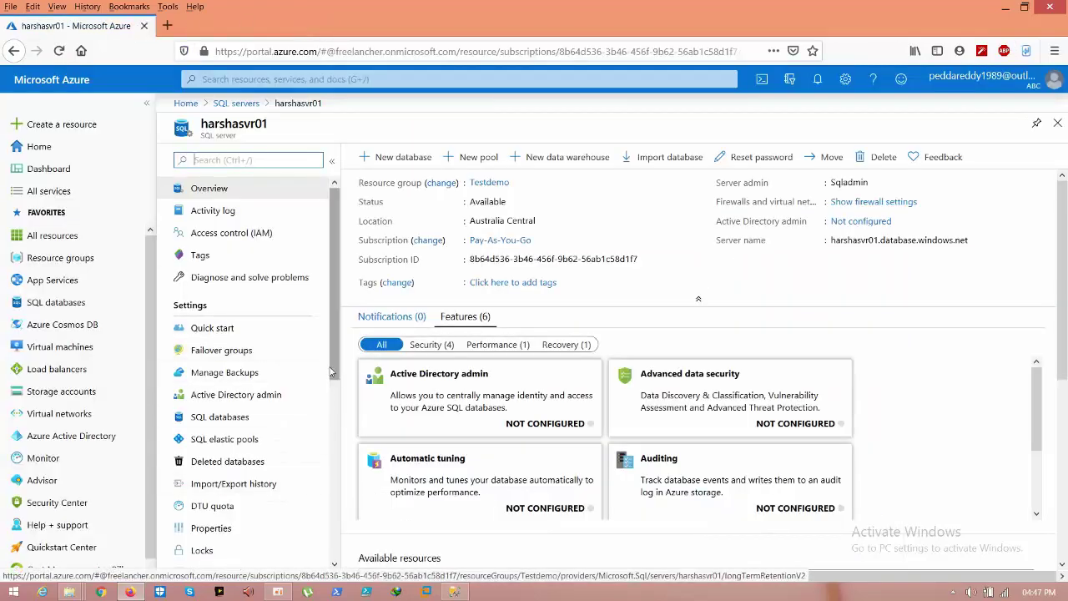
left_click_drag(331, 372, 330, 451)
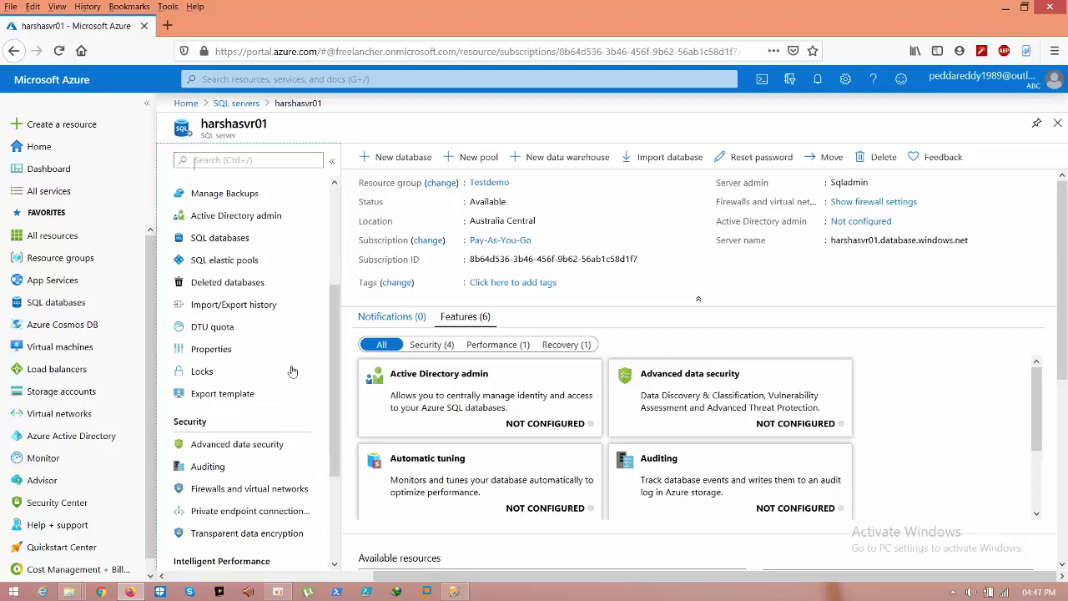
Step: Add firewall rule publicip with start and end IP 106.66.140.78
left_click(239, 488)
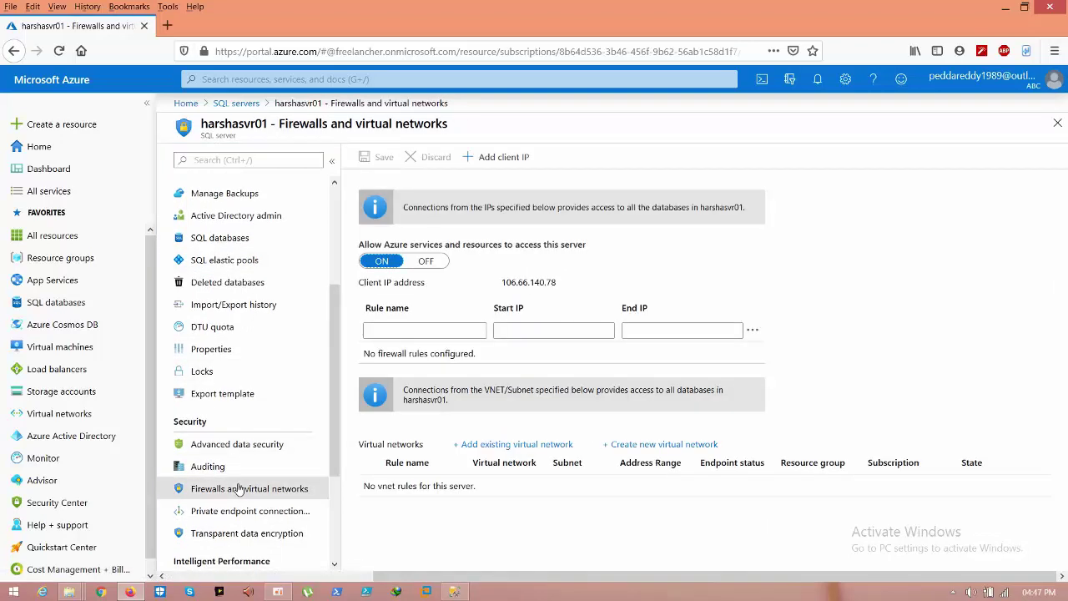
left_click(509, 330)
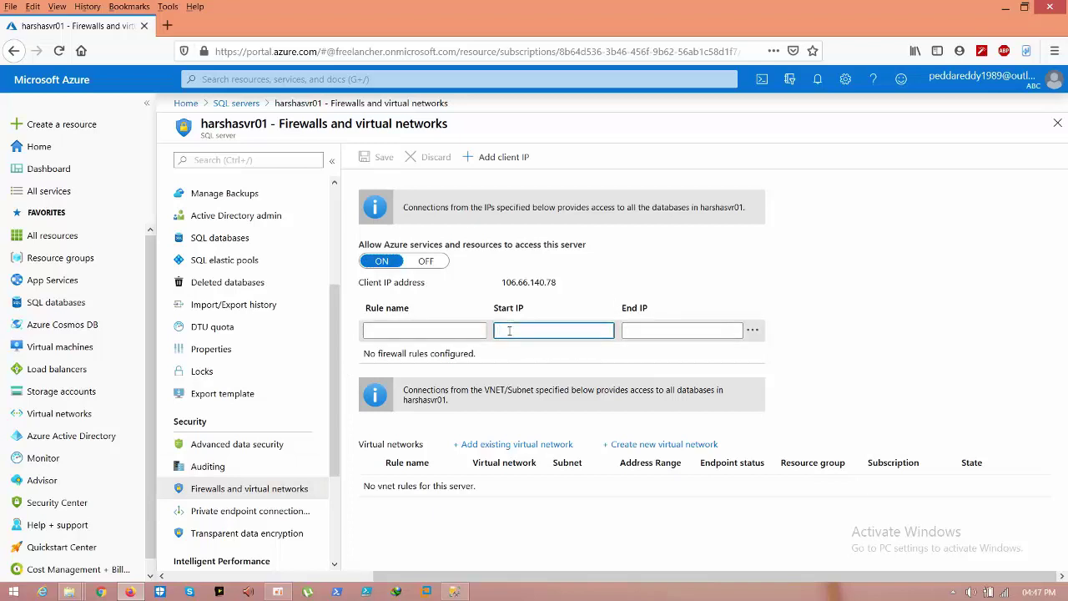
key("ctrl+v")
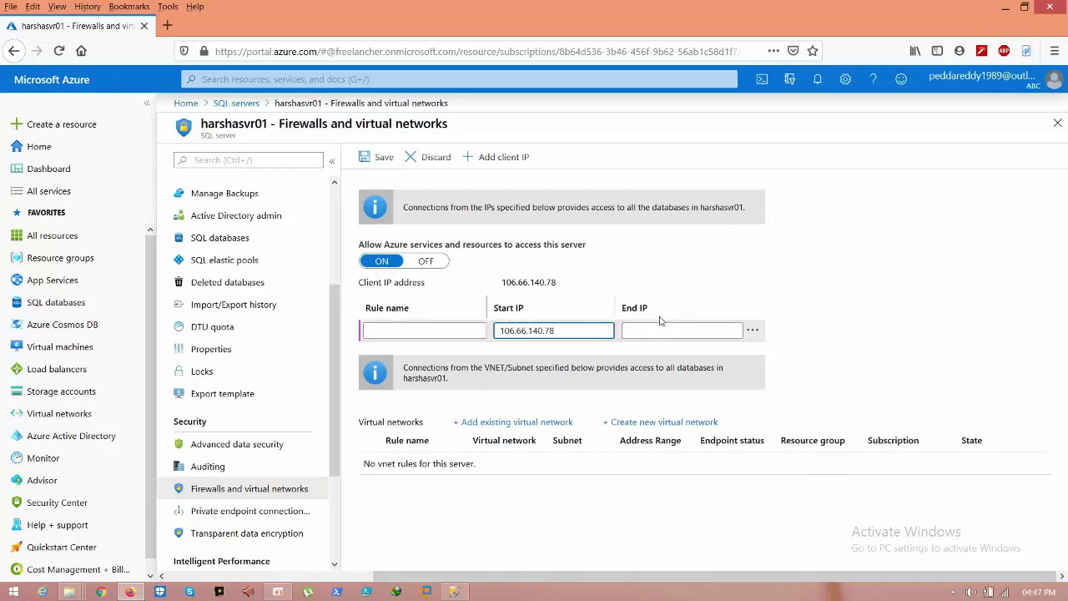
left_click(660, 330)
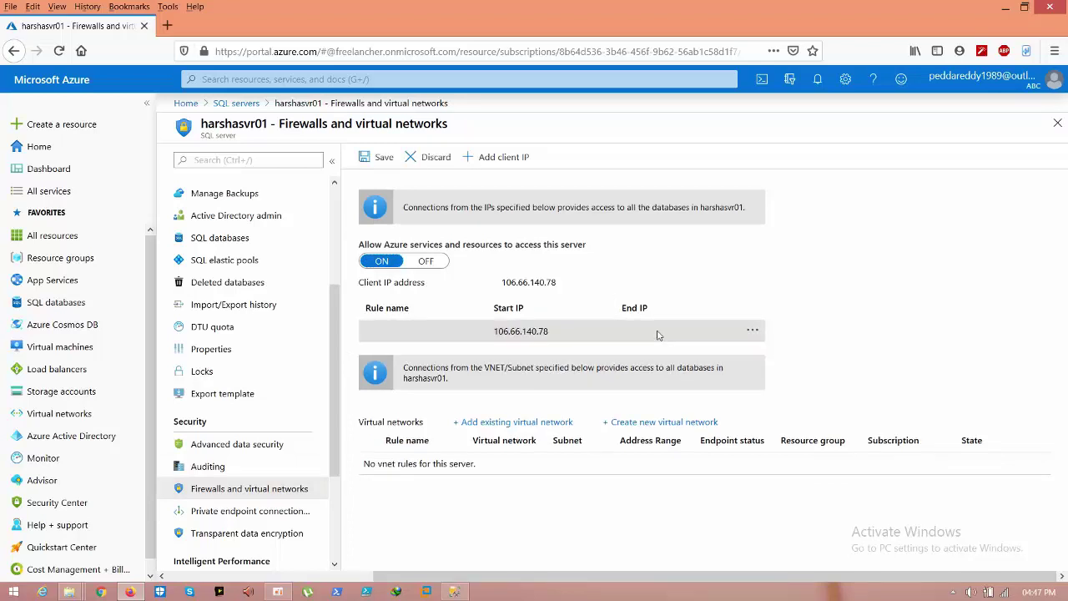
left_click(754, 331)
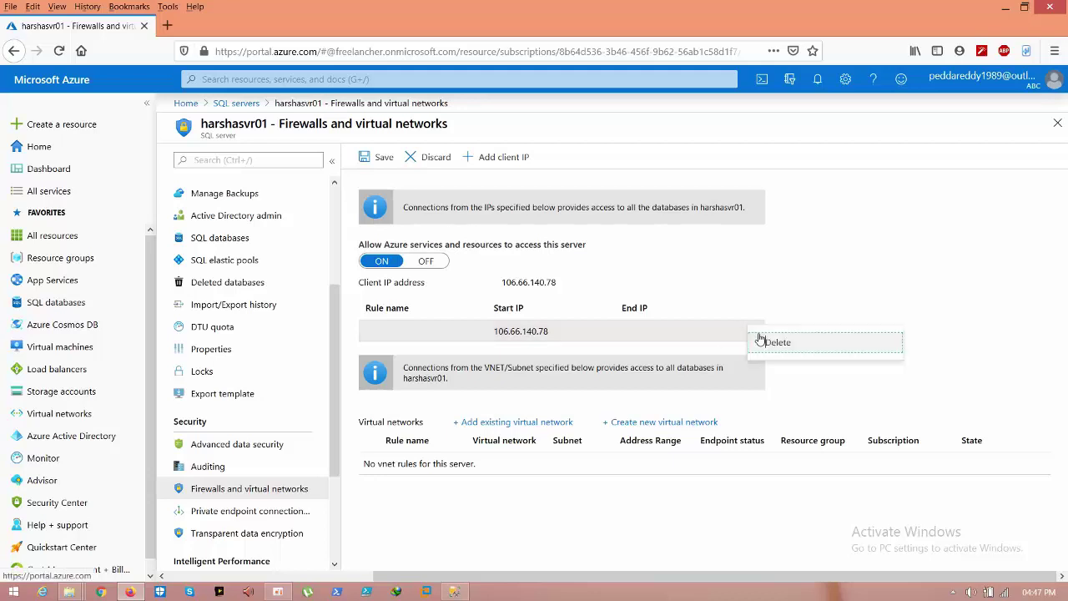
left_click(762, 342)
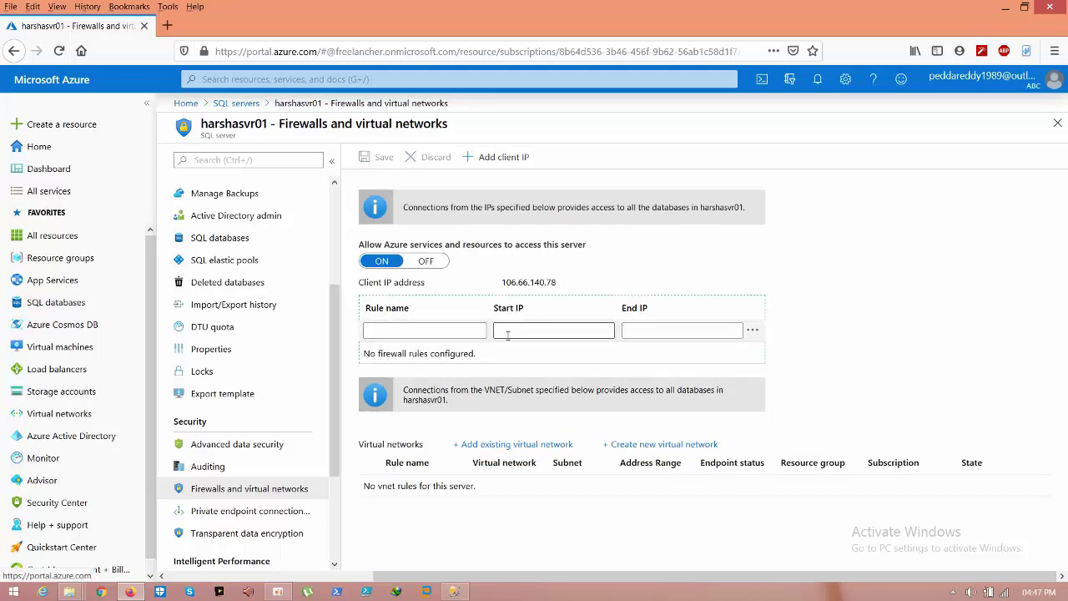
left_click(508, 332)
key("ctrl+v")
left_click(648, 334)
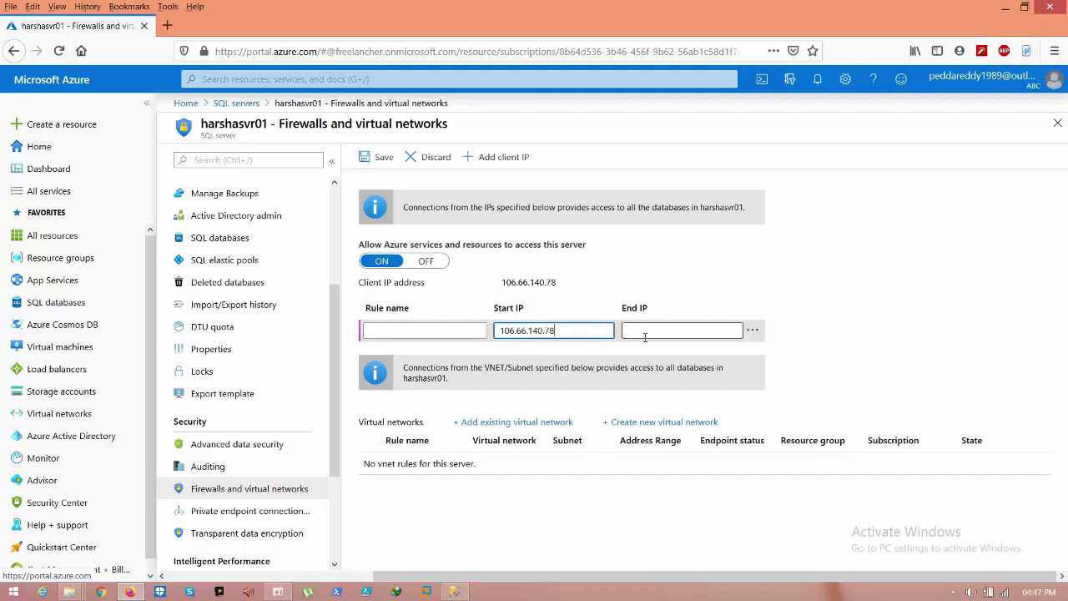
key("ctrl+v")
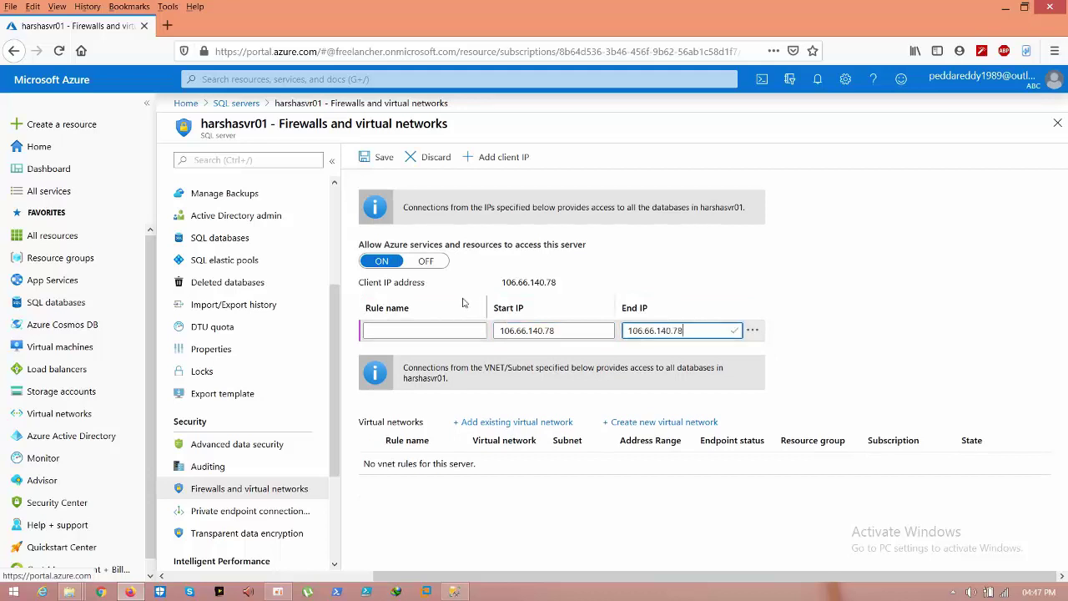
left_click(422, 332)
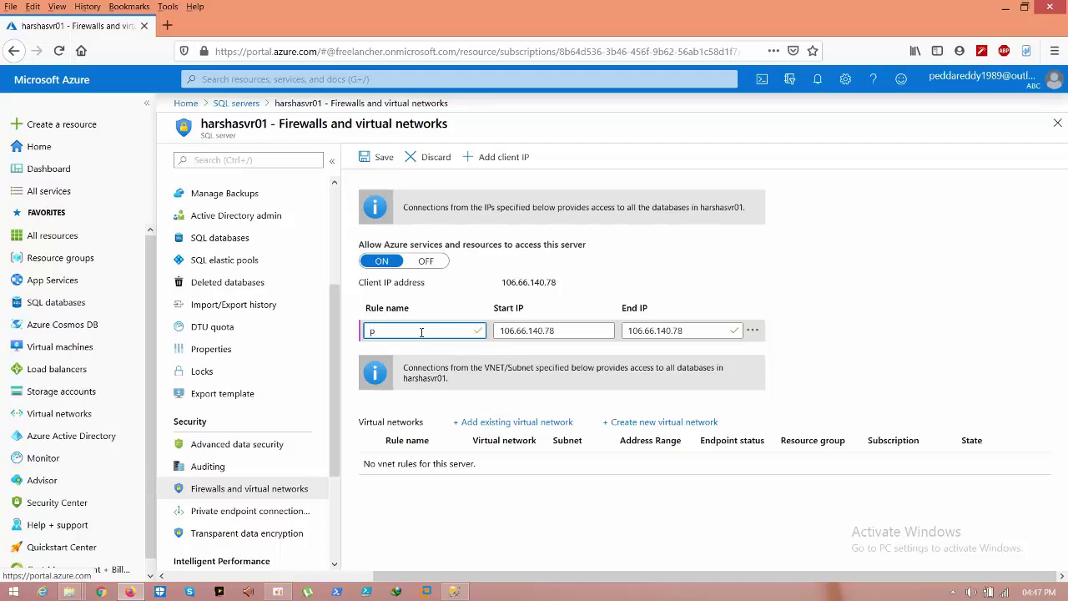
type("icip")
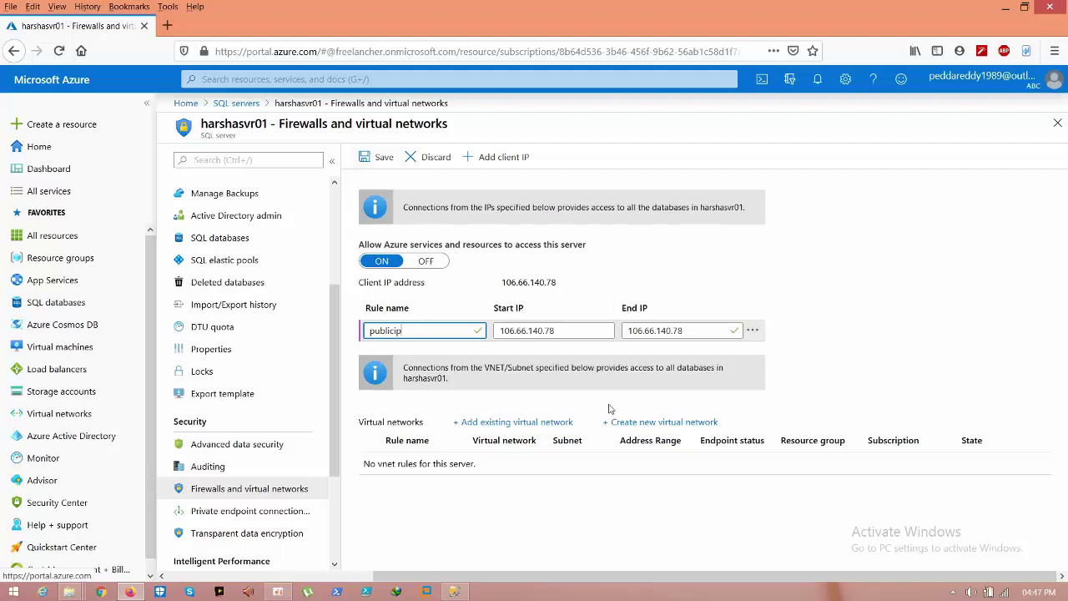
Step: Add the current client IP rule and save the firewall rules
left_click(516, 159)
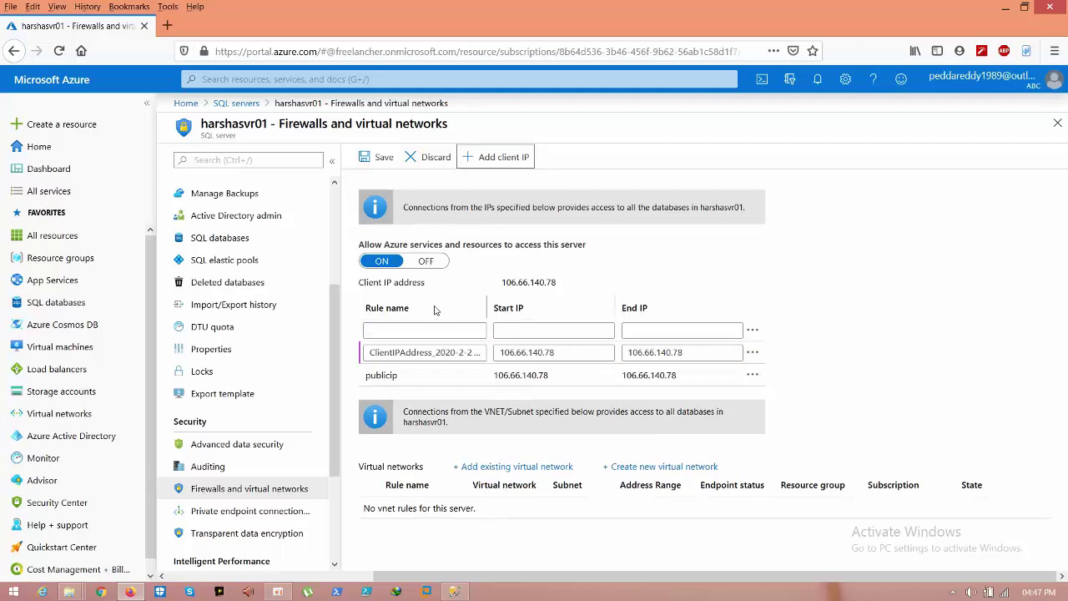
left_click_drag(395, 352, 497, 357)
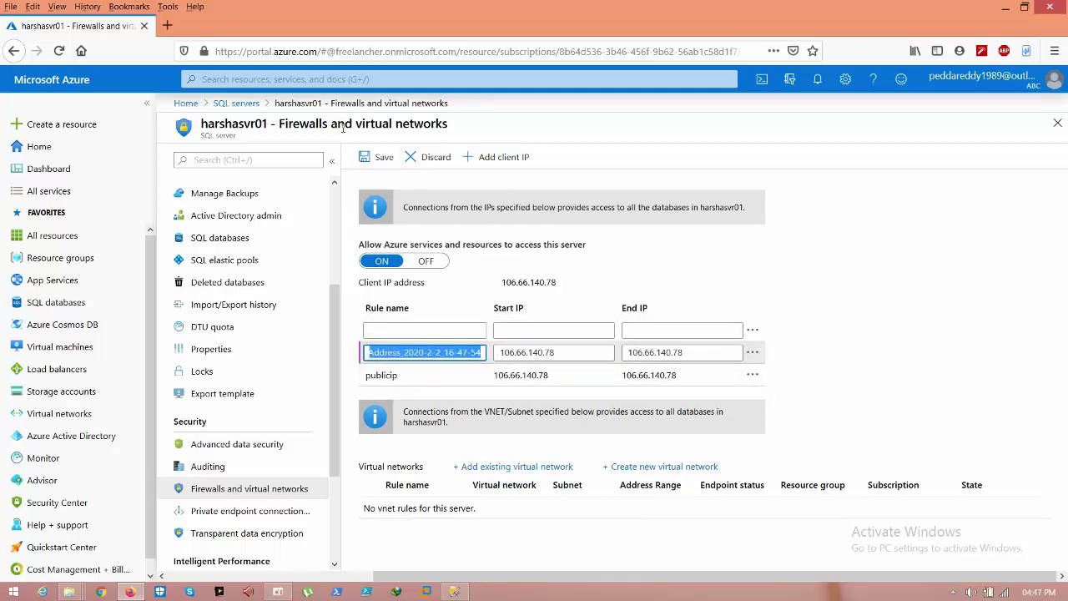
left_click(367, 158)
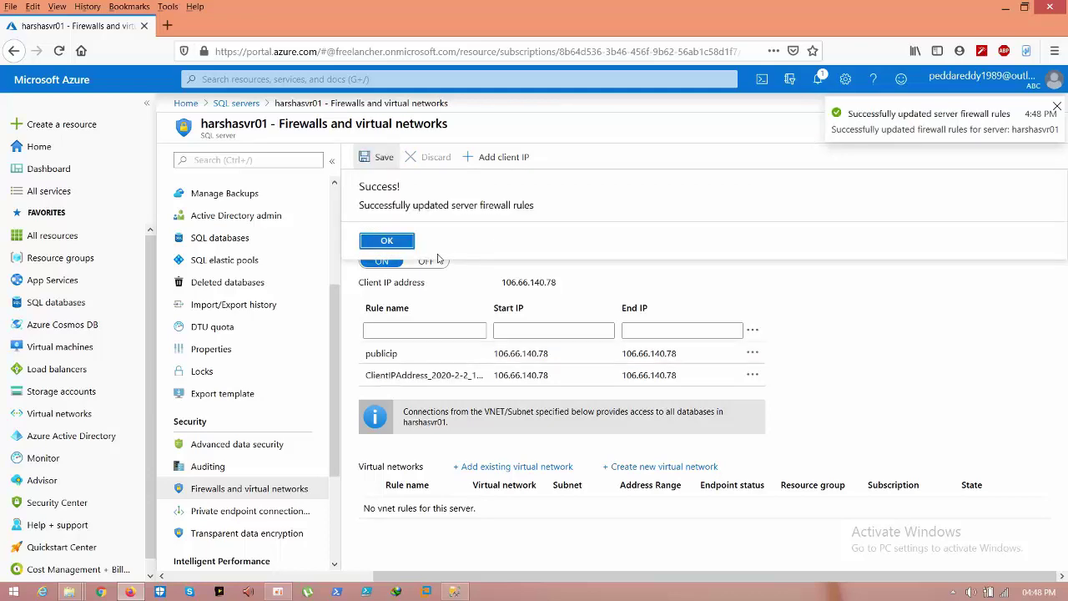
left_click(405, 242)
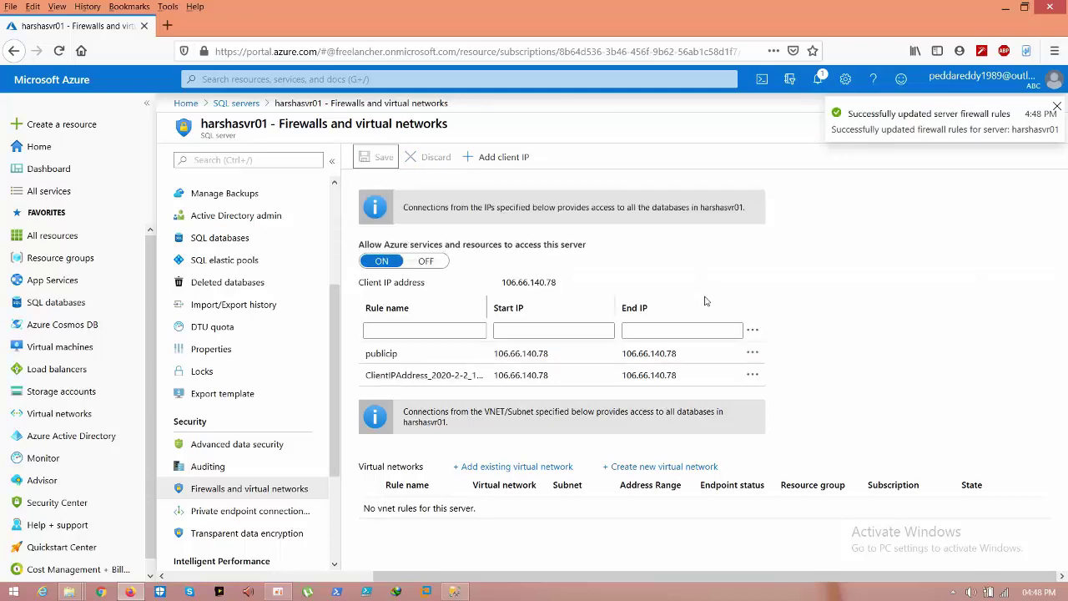
left_click(454, 592)
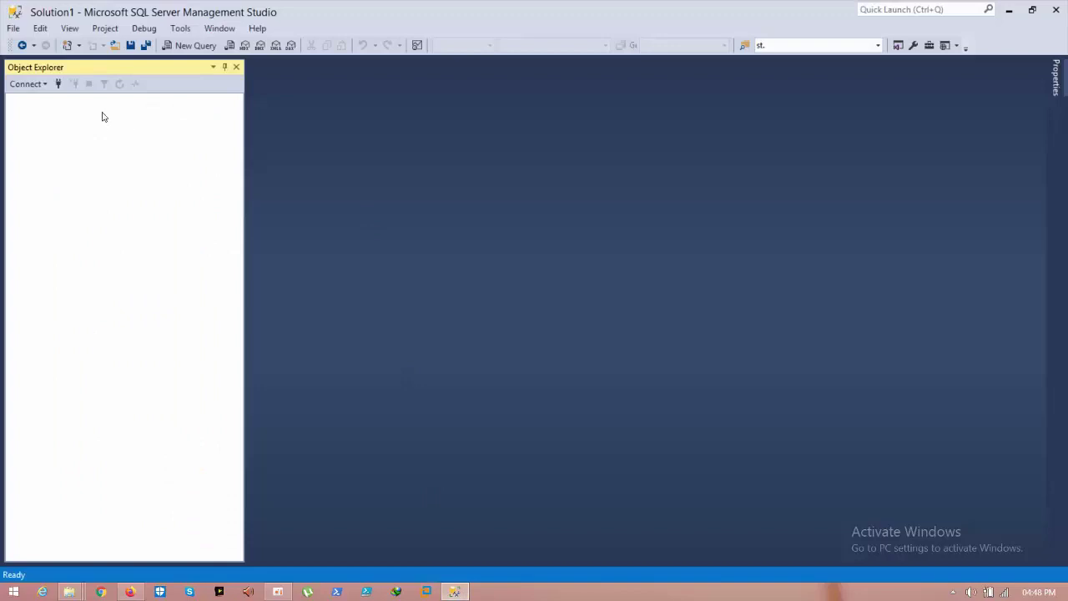
Step: Connect to harshasvr01.database.windows.net using SQL Server authentication with the admin login and password
left_click(55, 84)
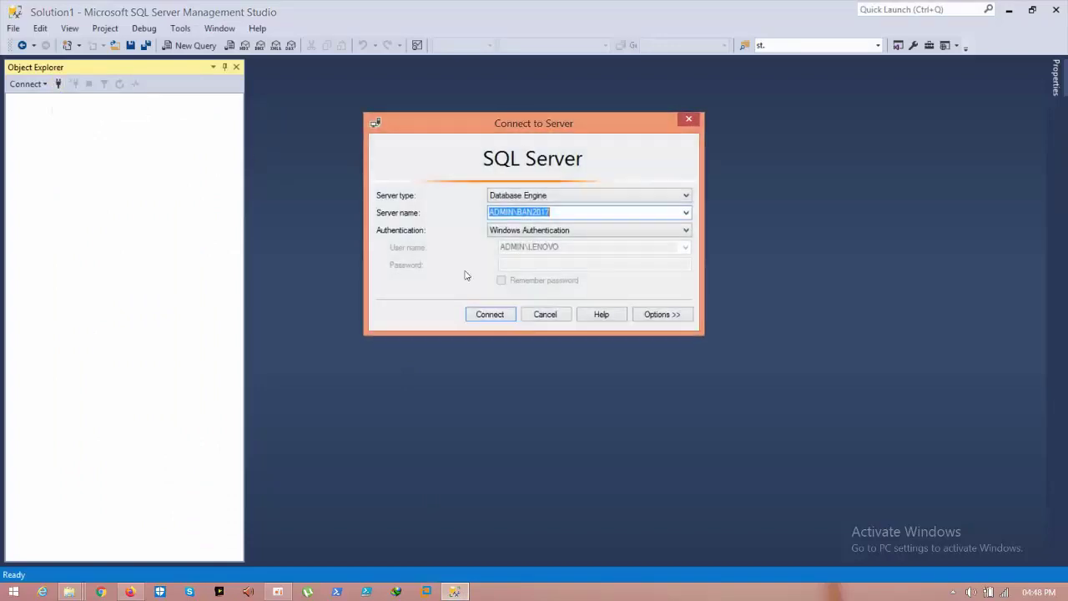
left_click(685, 212)
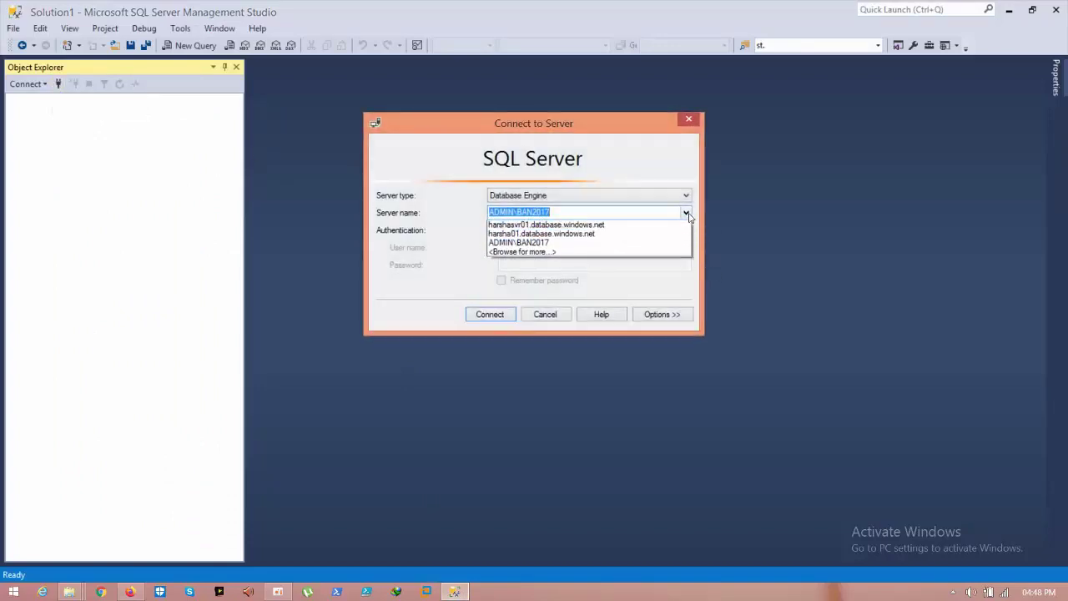
left_click(658, 237)
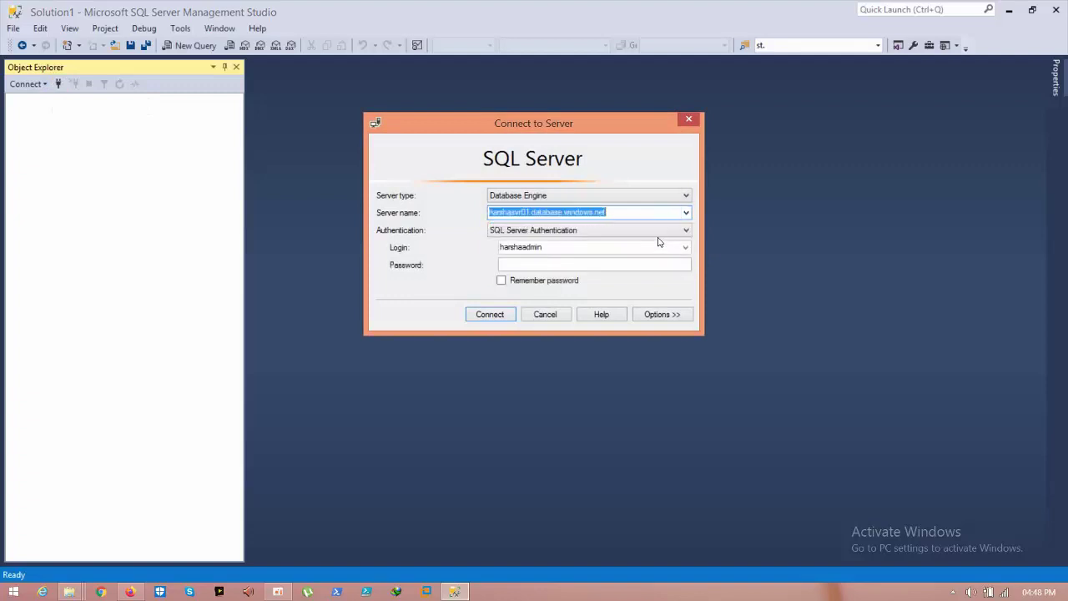
left_click(576, 230)
left_click(570, 251)
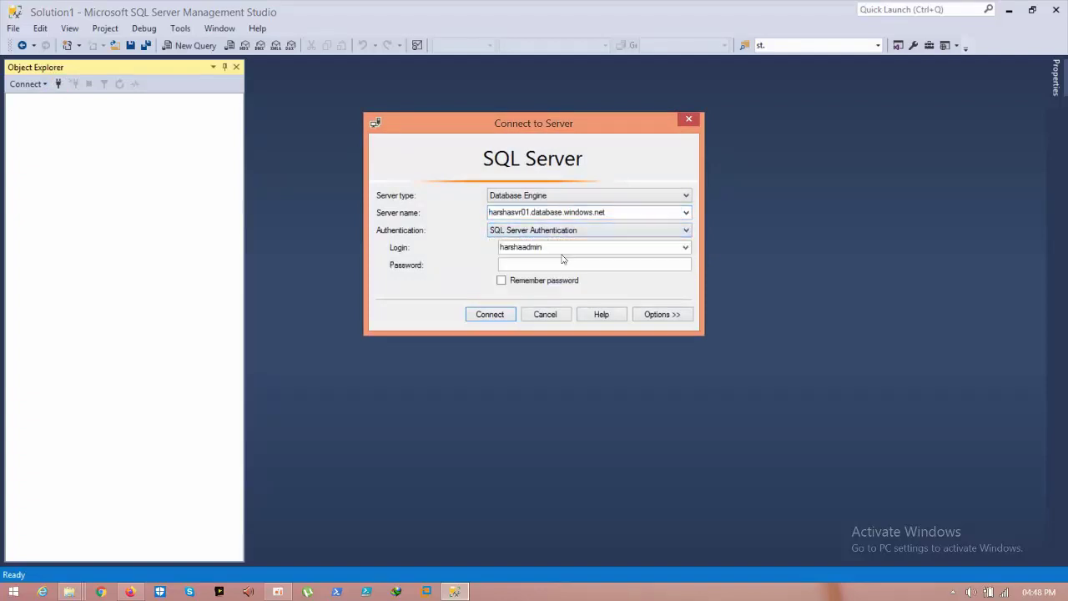
double_click(554, 247)
type("d")
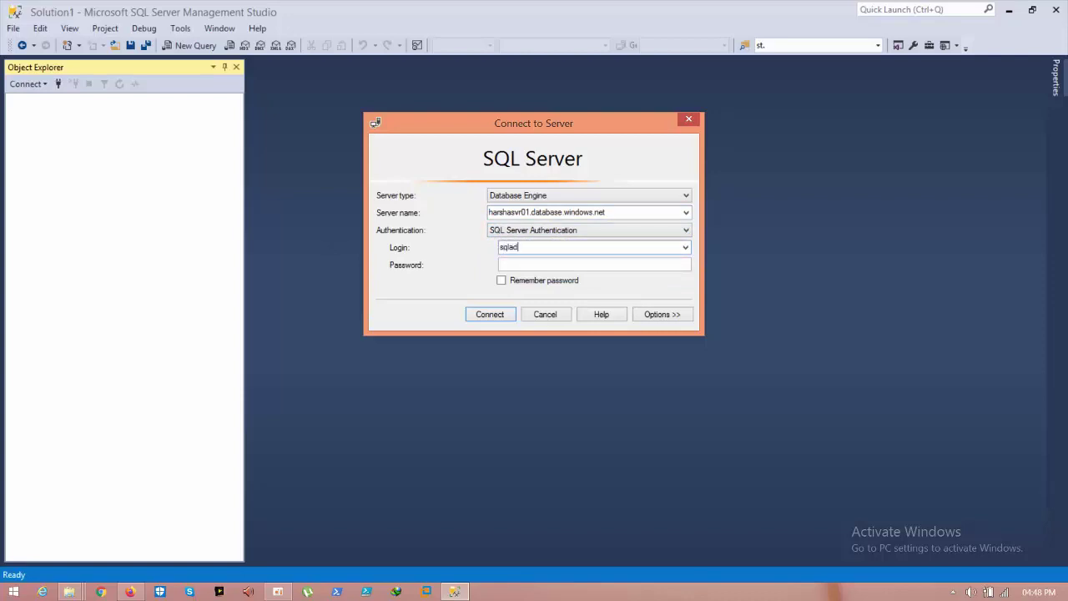
key("Tab")
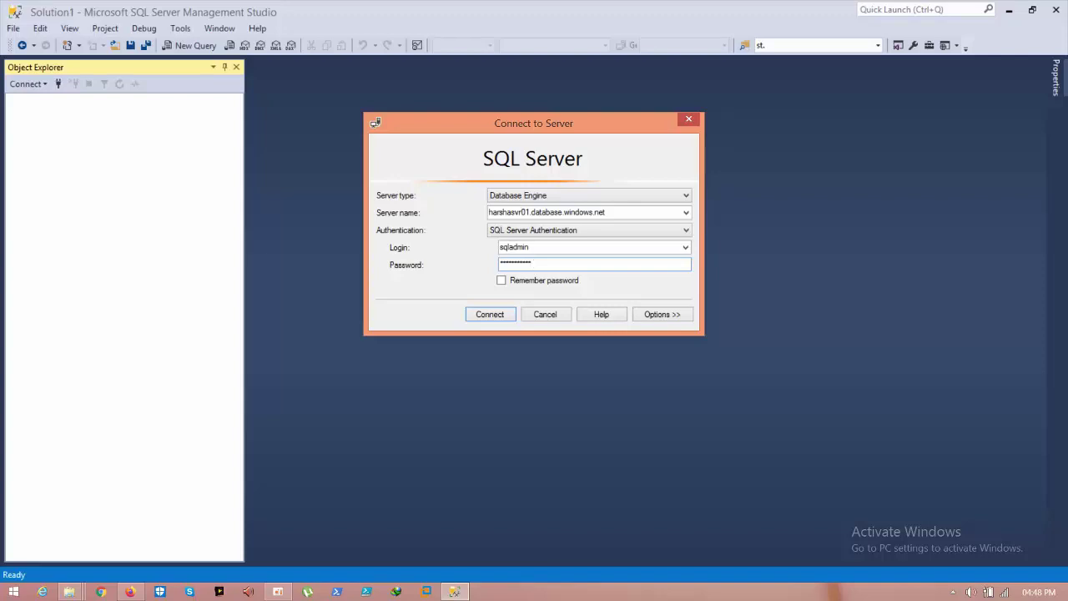
left_click(473, 314)
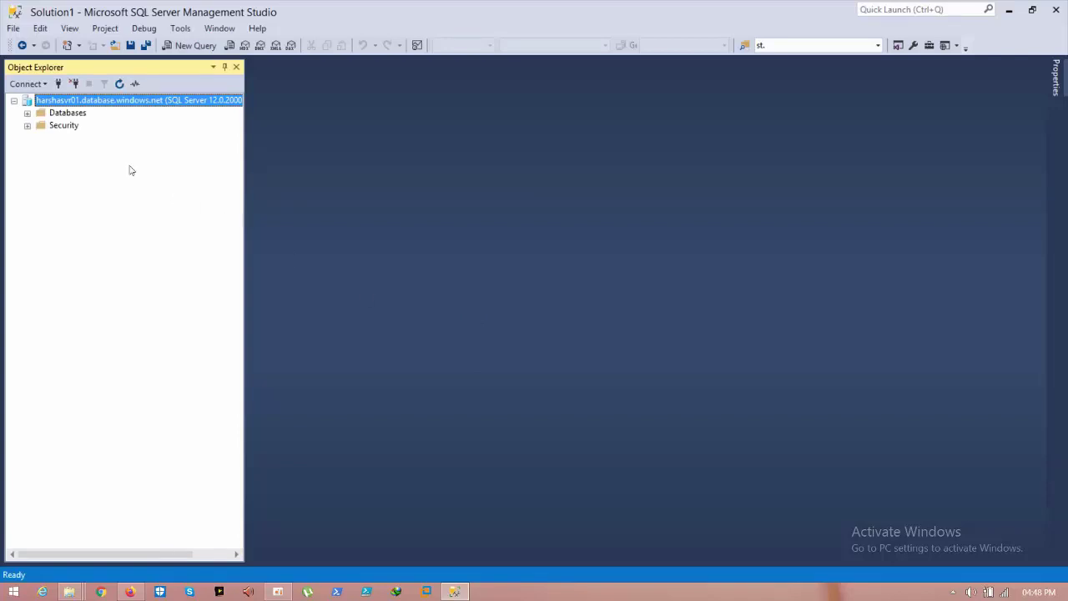
Step: Expand Databases > System Databases and select master
double_click(75, 113)
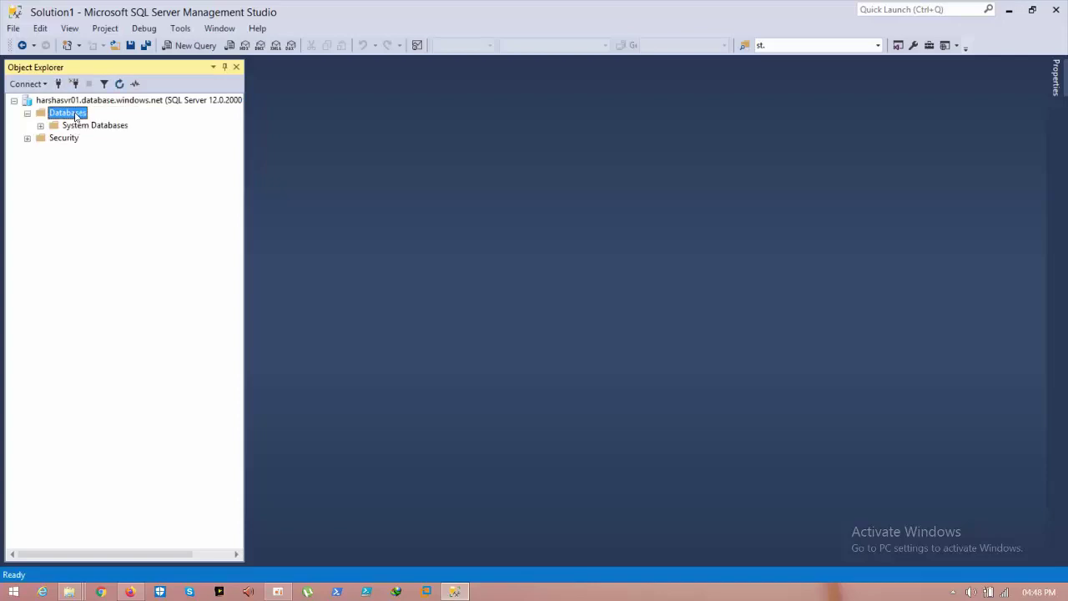
double_click(86, 125)
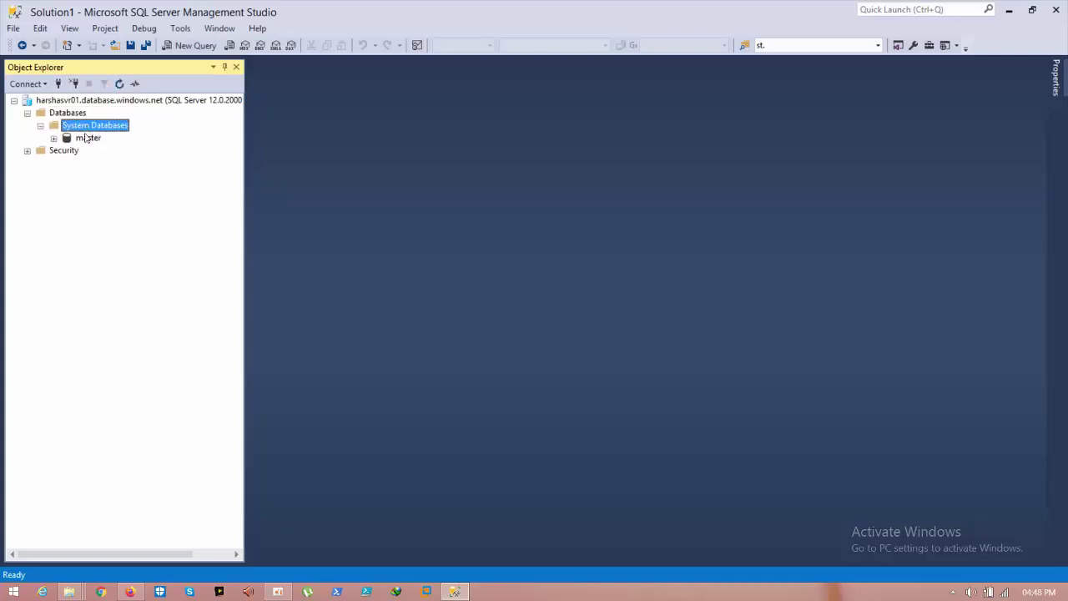
left_click(87, 138)
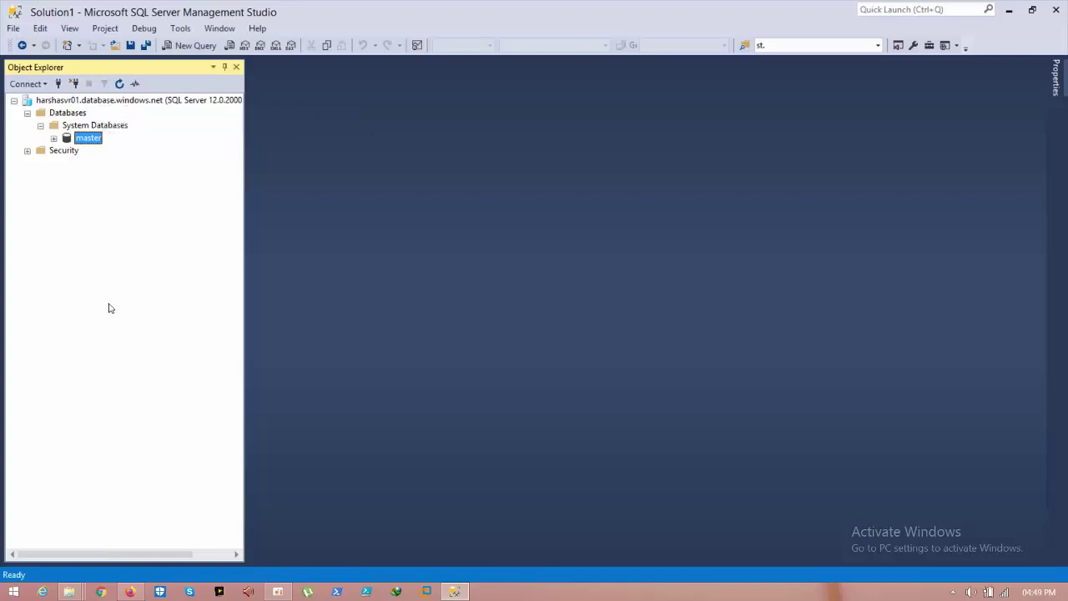
Step: Launch firewall.cpl, open Advanced settings, and inspect the '1433 port open' outbound rule
key("super+r")
type("fire")
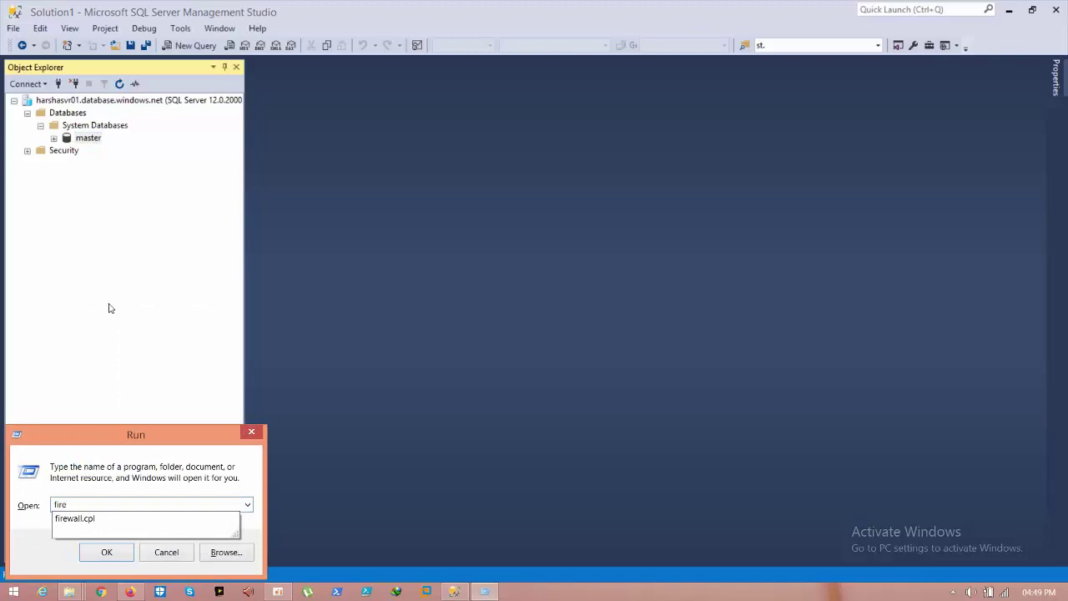
key("Down")
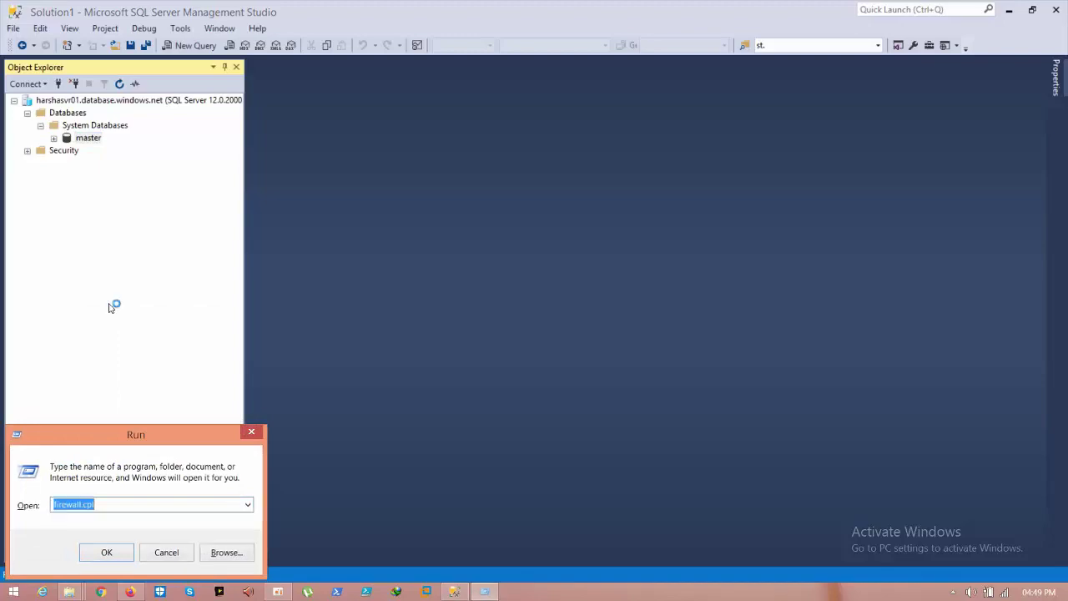
key("Return")
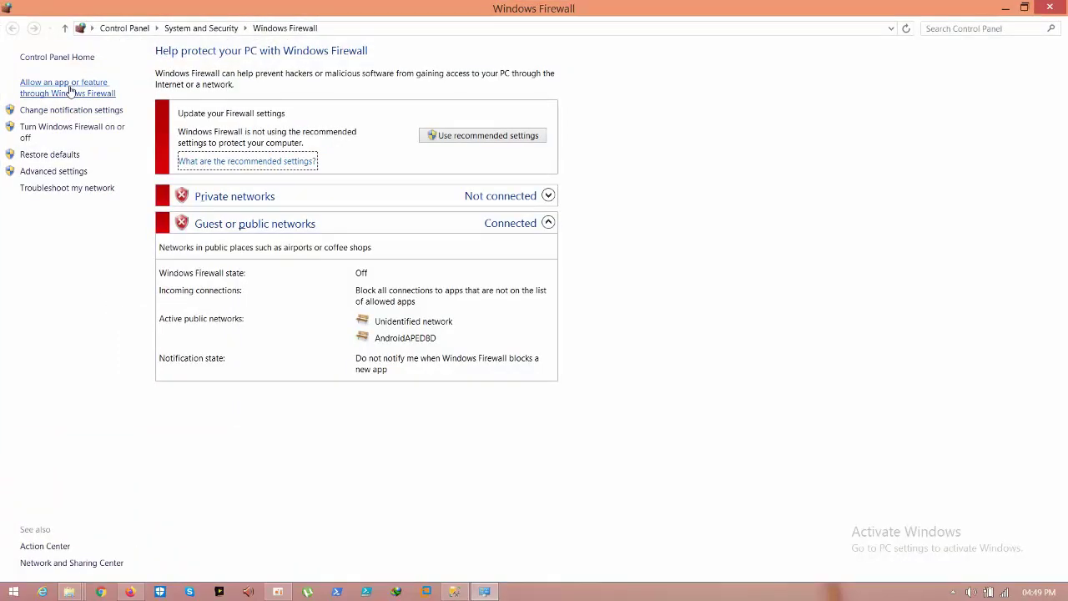
left_click(70, 89)
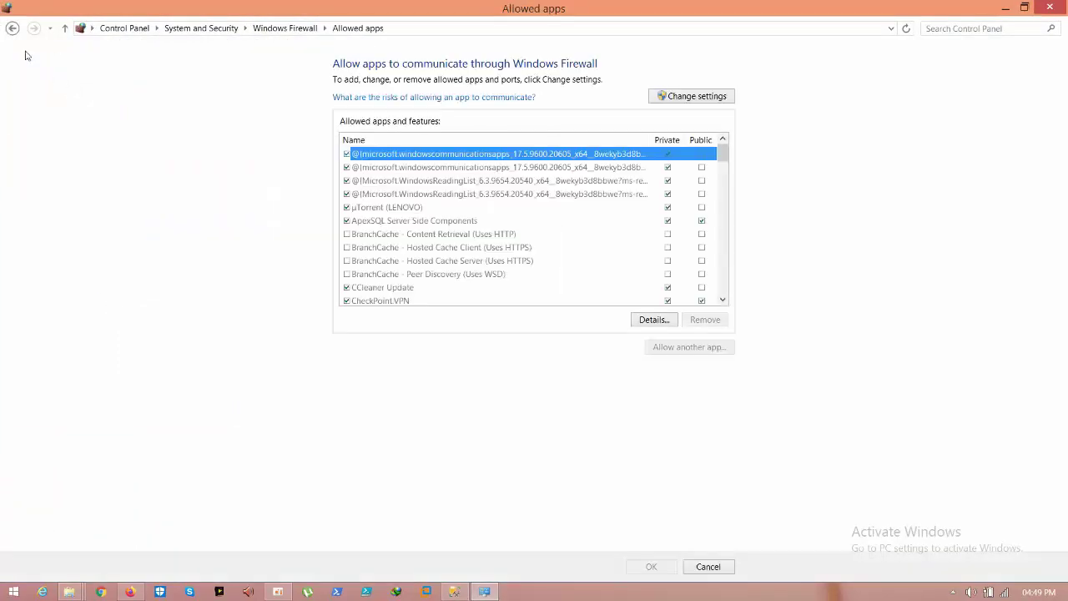
left_click(10, 28)
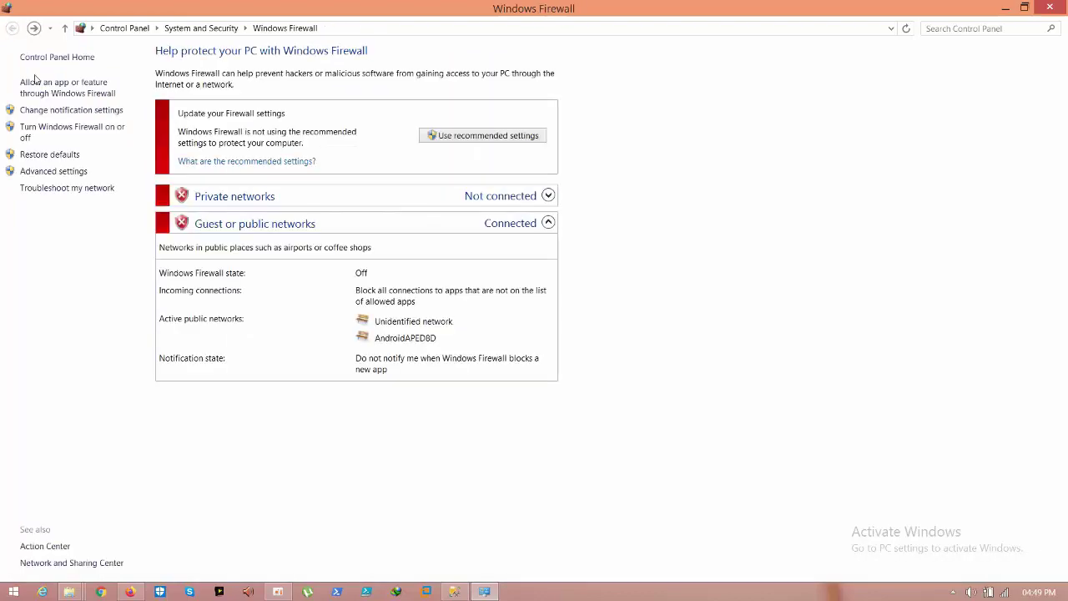
left_click(45, 170)
left_click(85, 105)
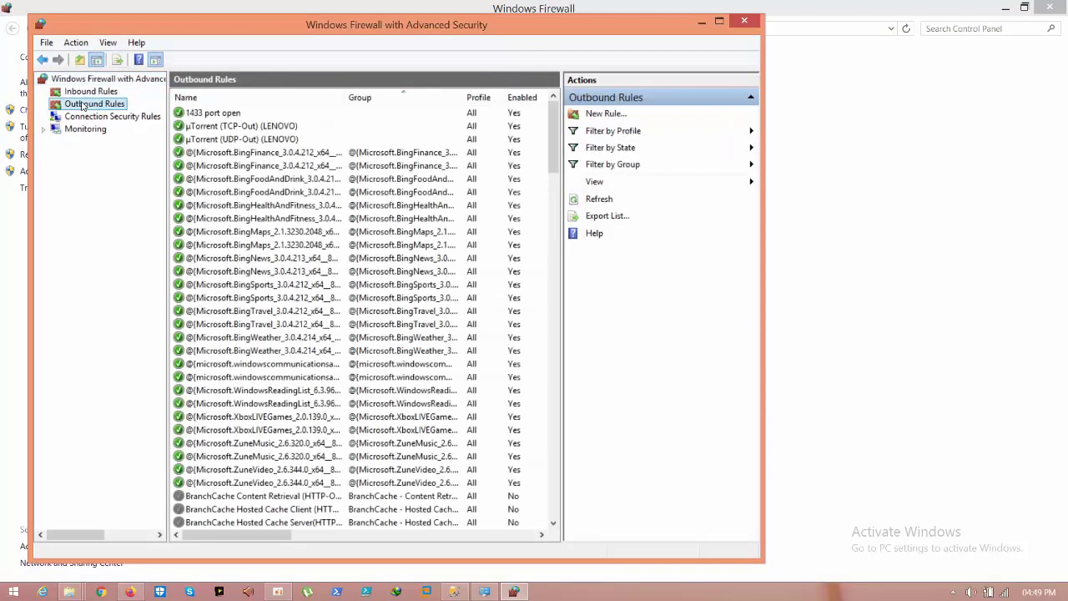
left_click(219, 114)
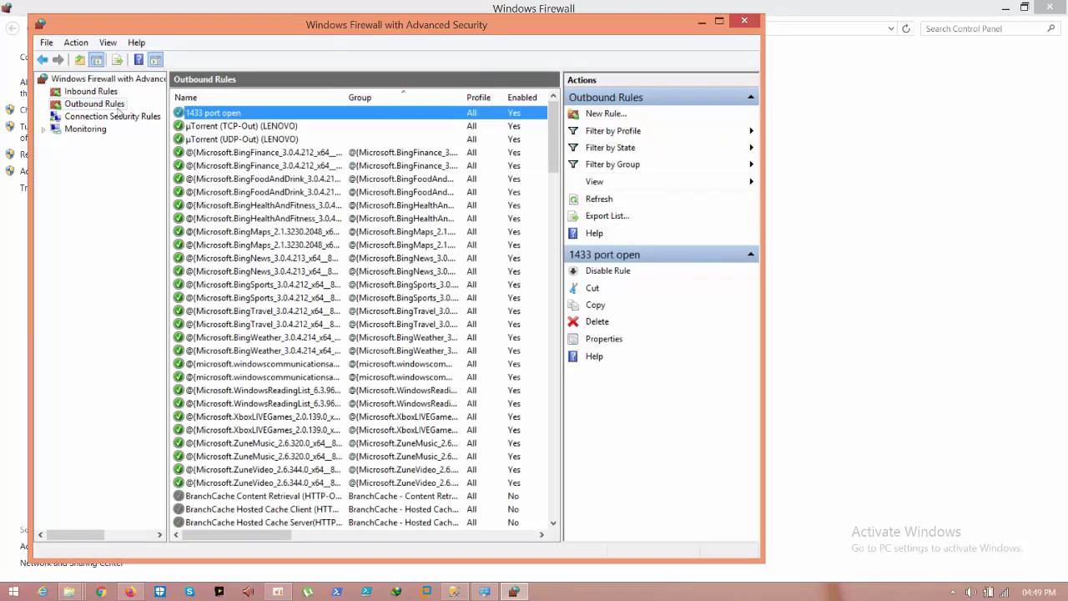
right_click(109, 107)
Step: Create outbound rule fordatasyncagent allowing TCP remote port 1433 on all profiles, then close the console
left_click(150, 116)
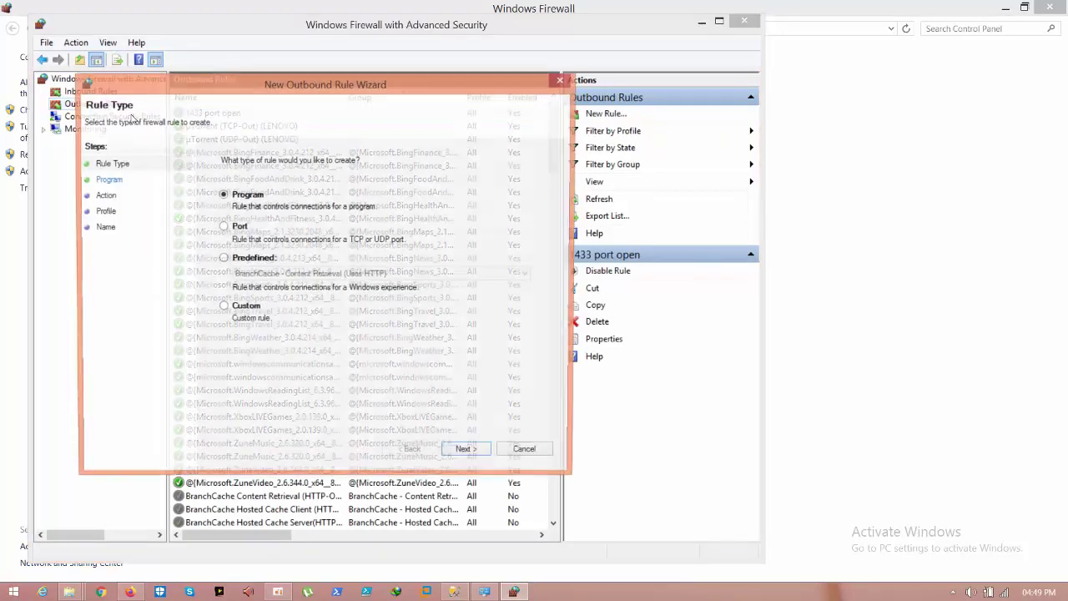
left_click(230, 226)
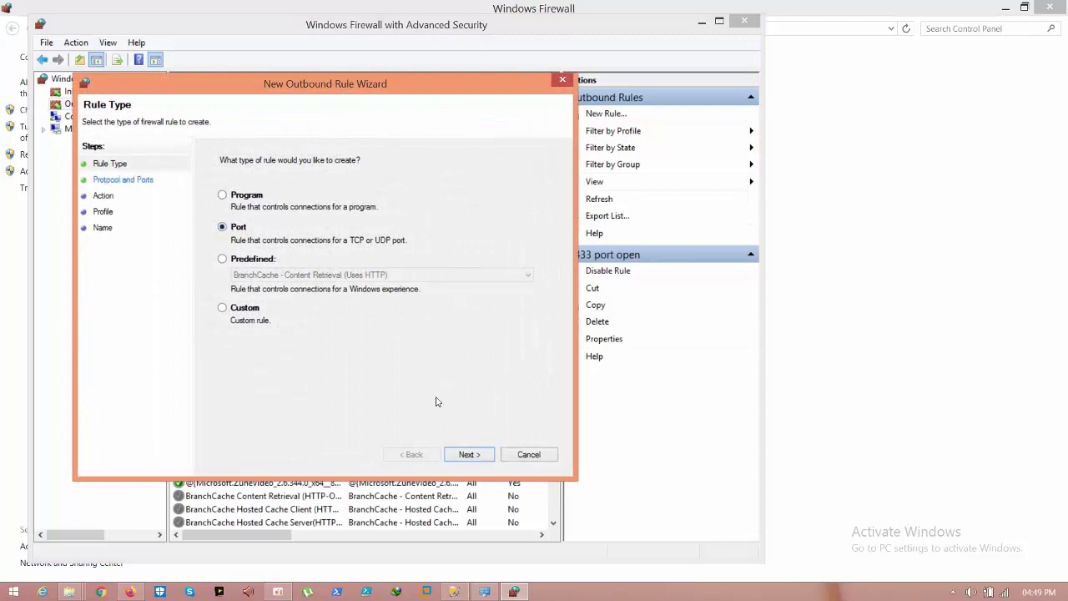
left_click(469, 456)
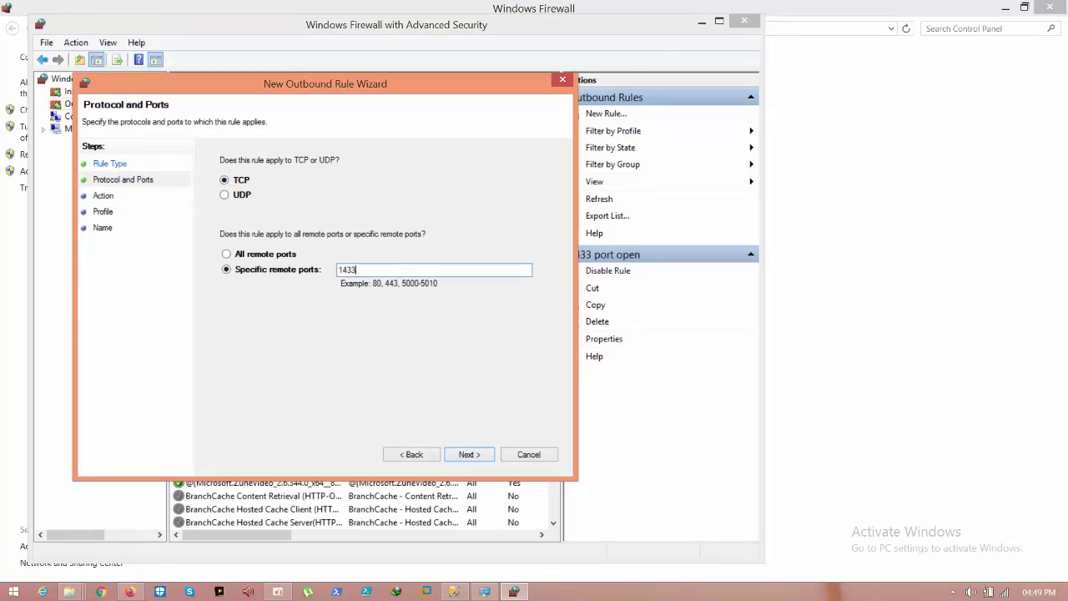
left_click(468, 454)
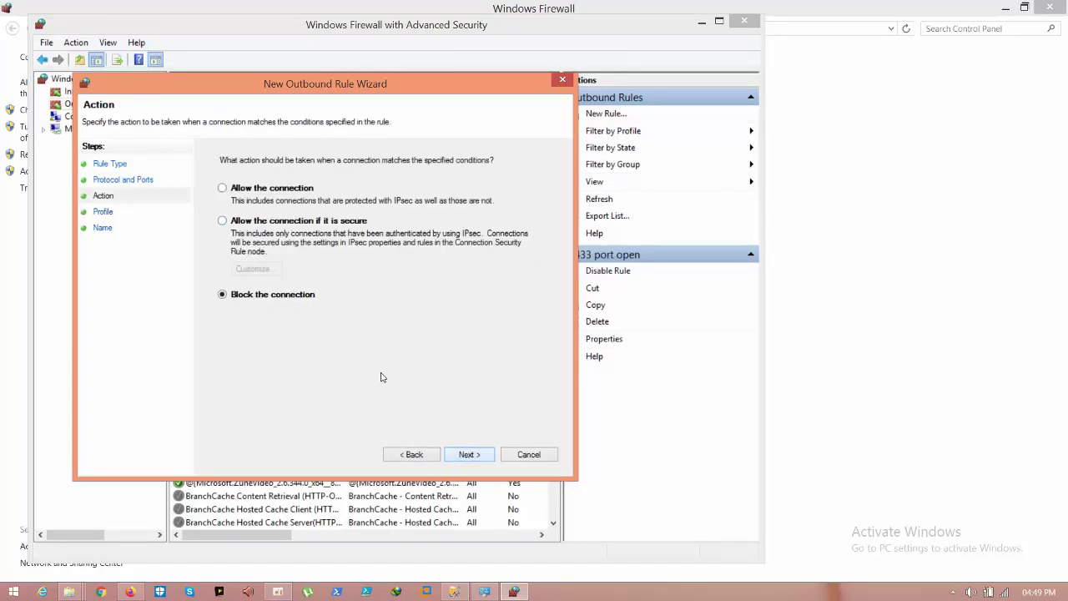
left_click(278, 189)
left_click(466, 459)
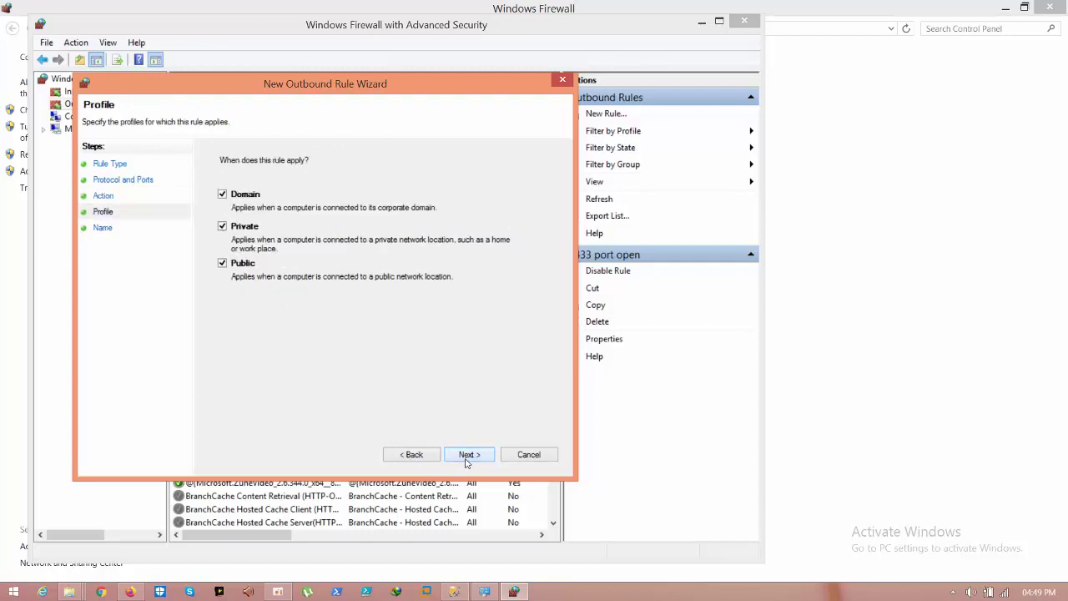
left_click(466, 457)
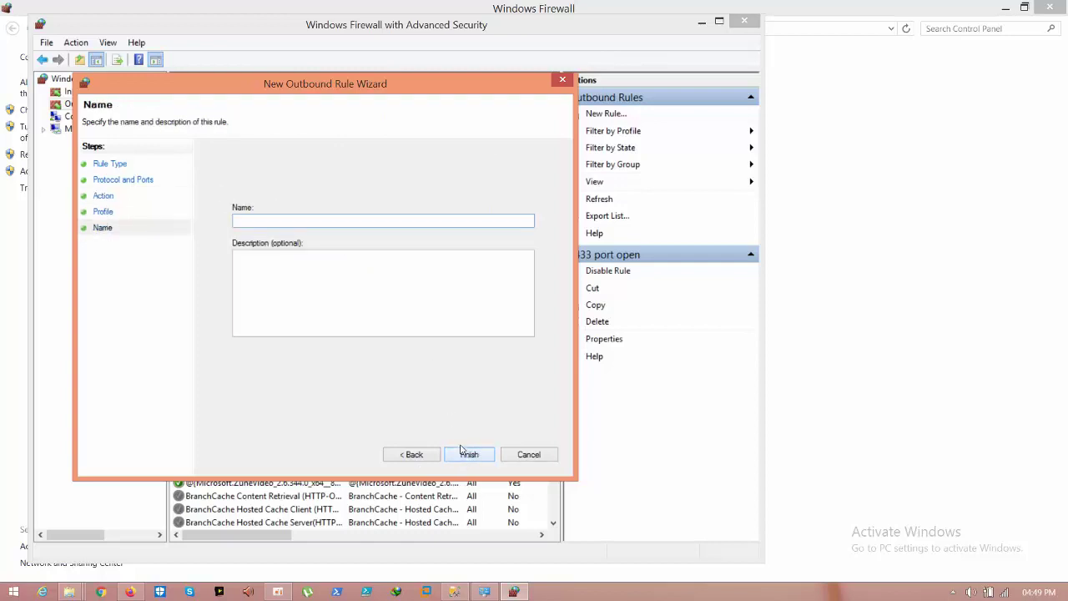
type("I")
left_click(482, 457)
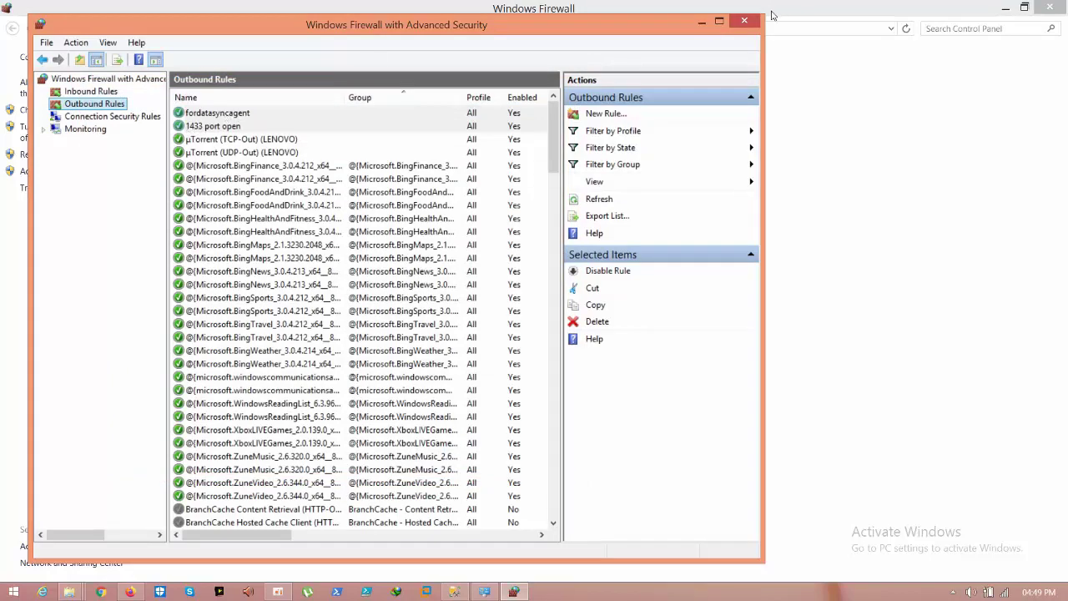
left_click(744, 23)
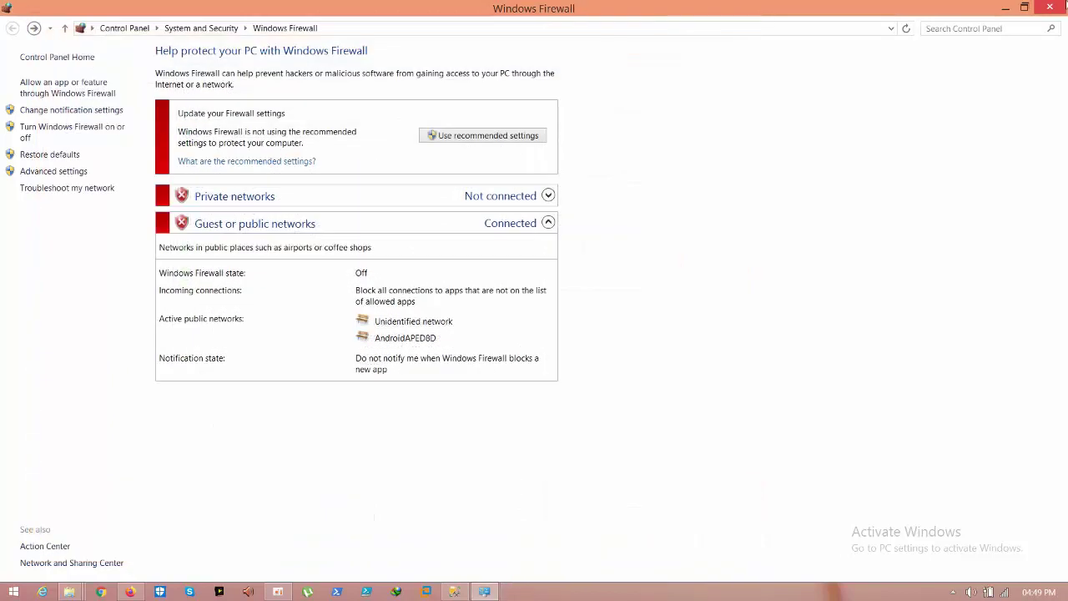
Step: Connect Management Studio to the local server ADMIN\BAN2017
left_click(1007, 7)
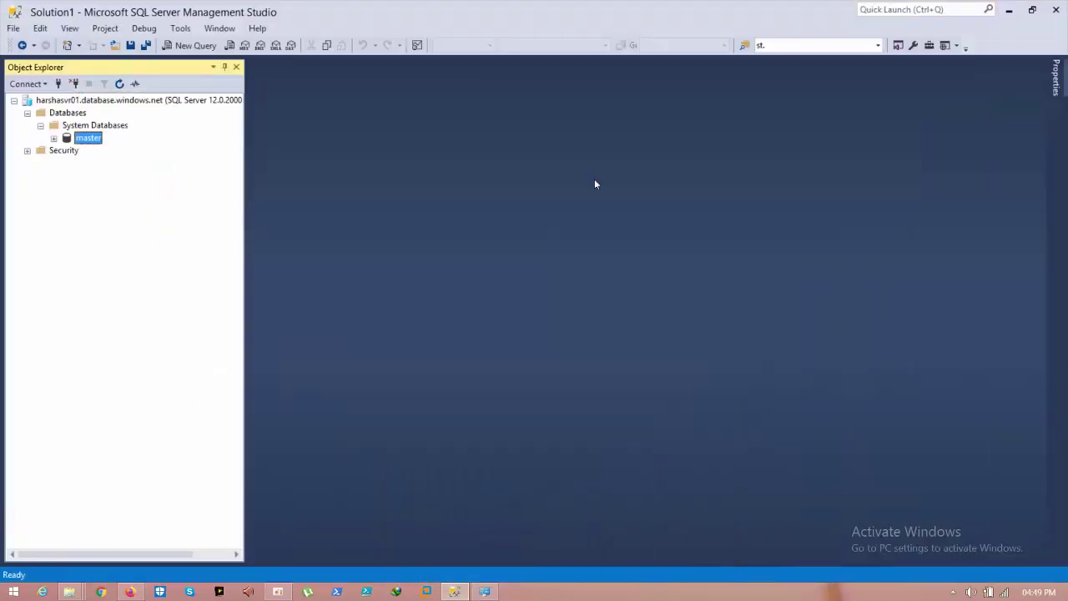
left_click(58, 84)
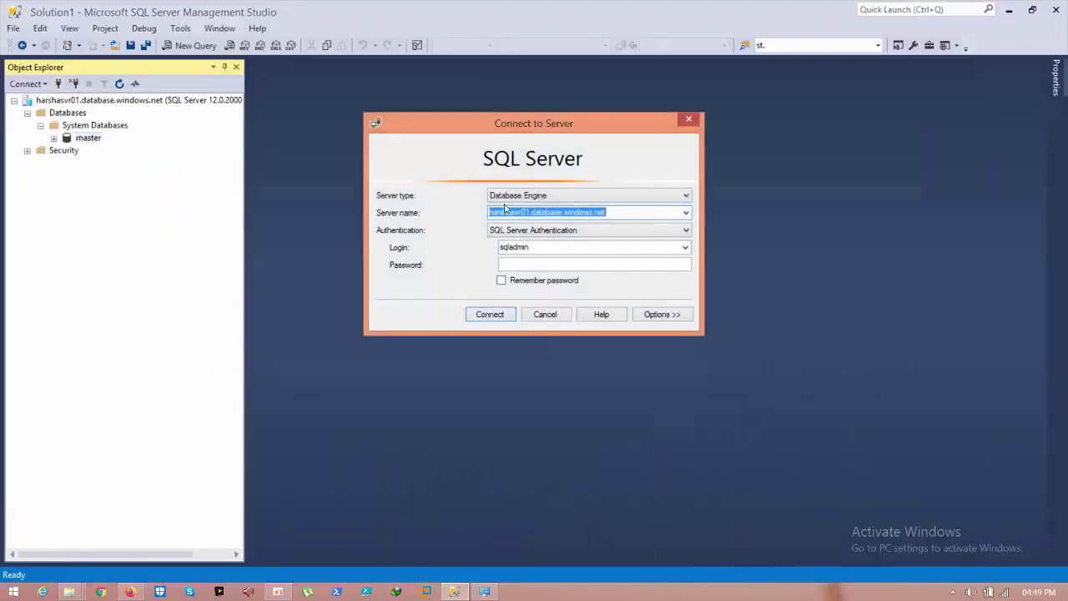
left_click(685, 212)
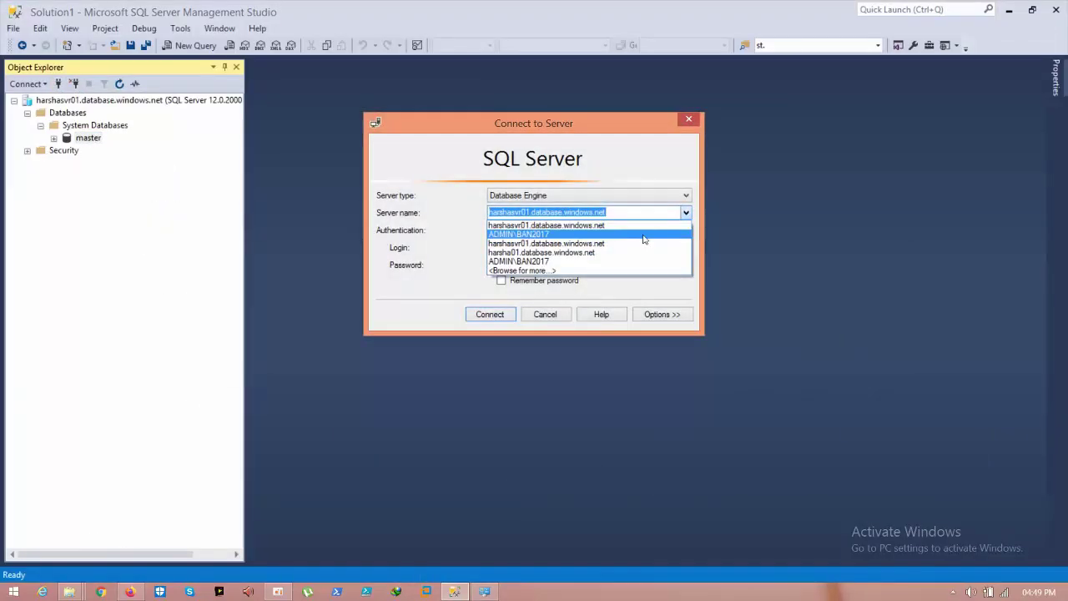
left_click(646, 233)
left_click(491, 313)
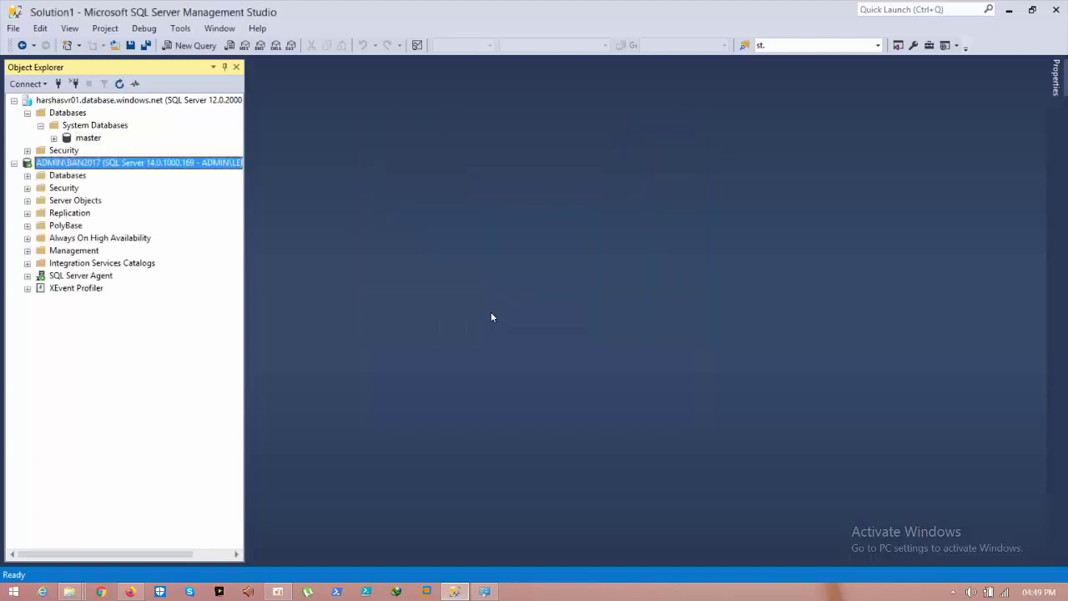
Step: Create a new database named testdb on the local server
double_click(65, 176)
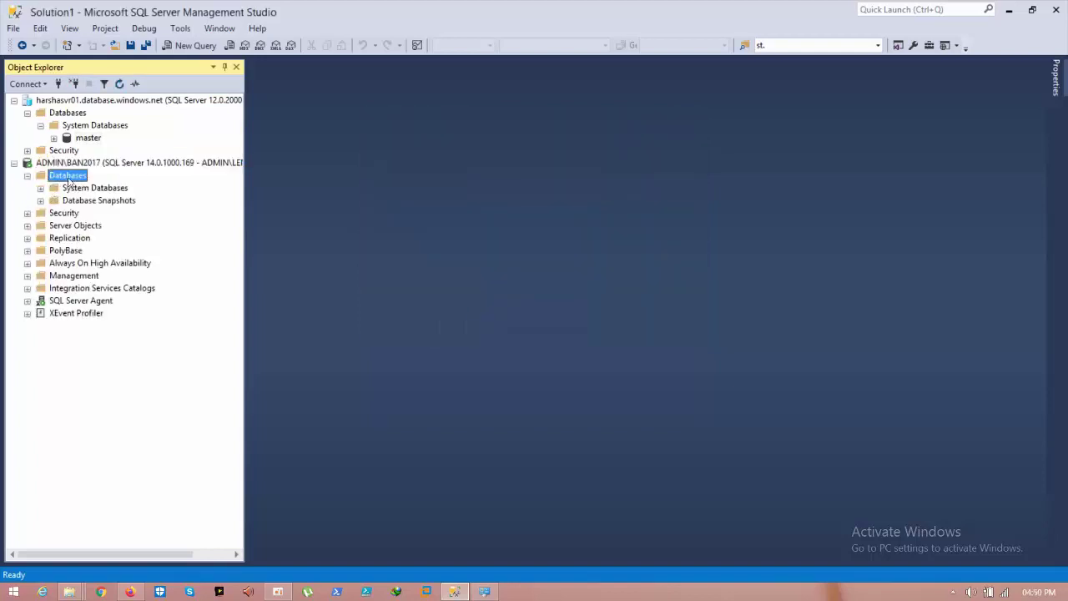
right_click(73, 181)
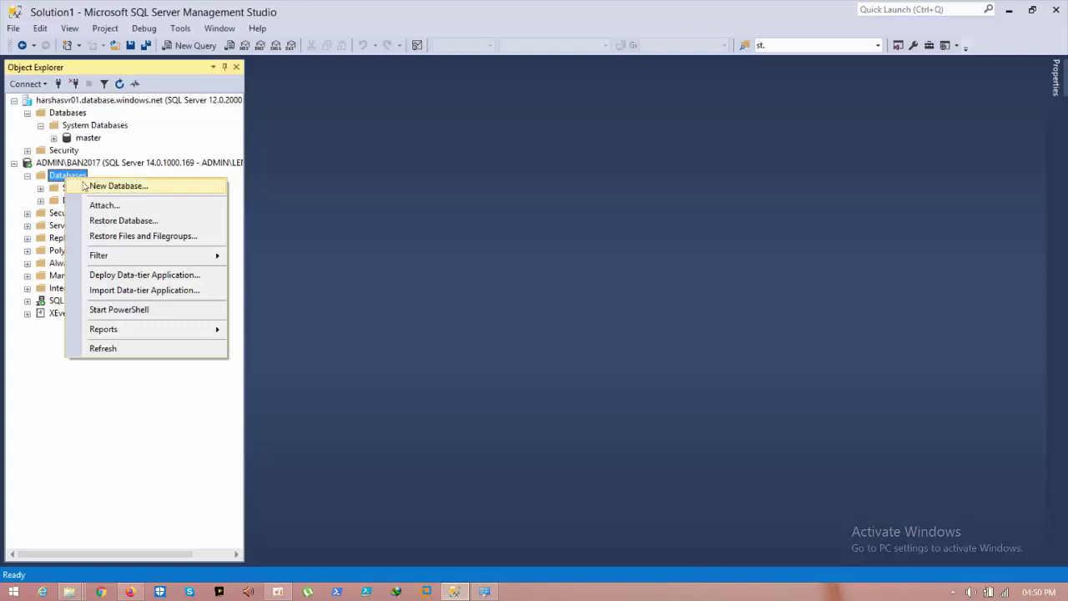
left_click(83, 185)
type("Test")
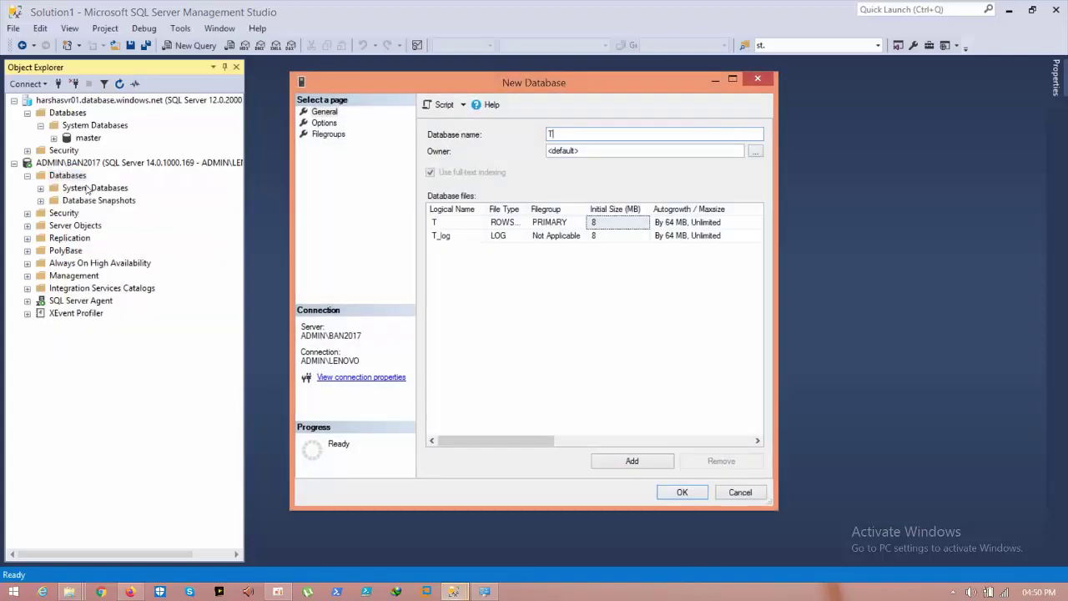
key("BackSpace")
key("BackSpace")
key("BackSpace")
key("BackSpace")
type("testdb")
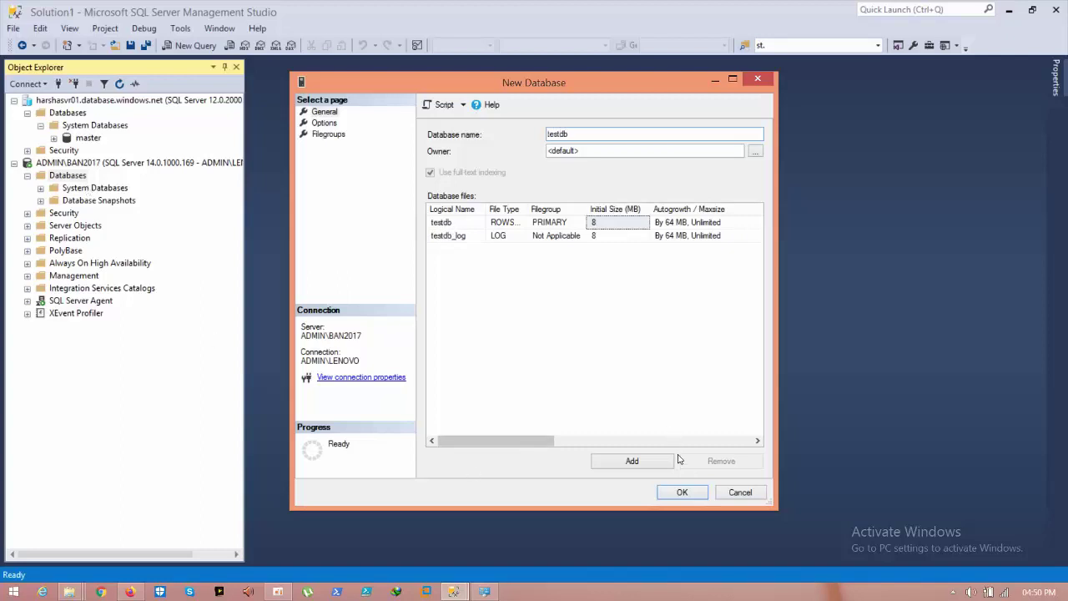
left_click(686, 494)
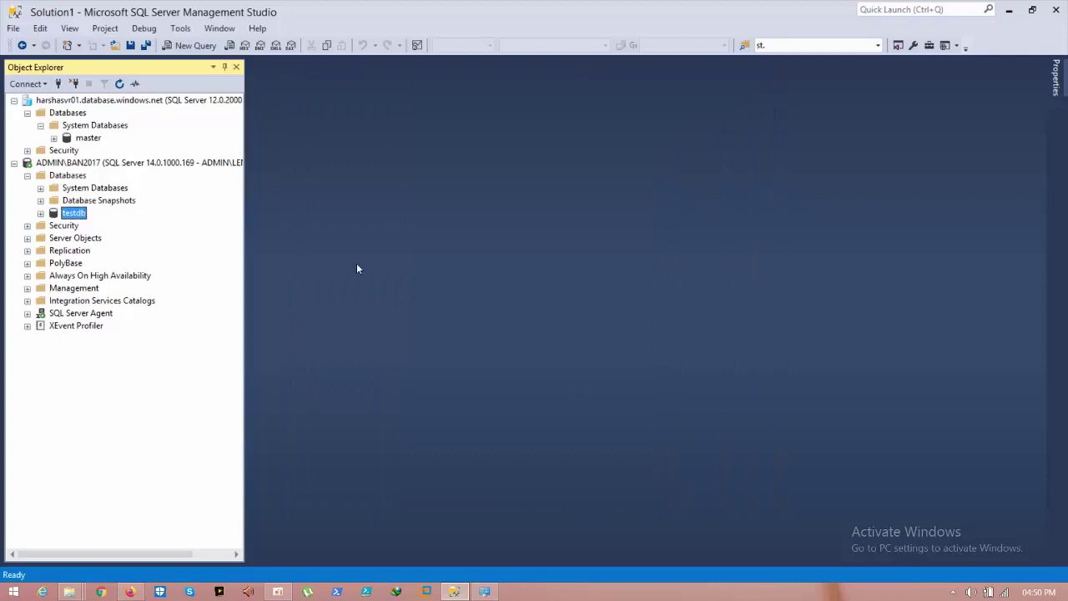
Step: Check harshasvr01's Databases folder, which holds only master, then return to the browser
left_click(71, 113)
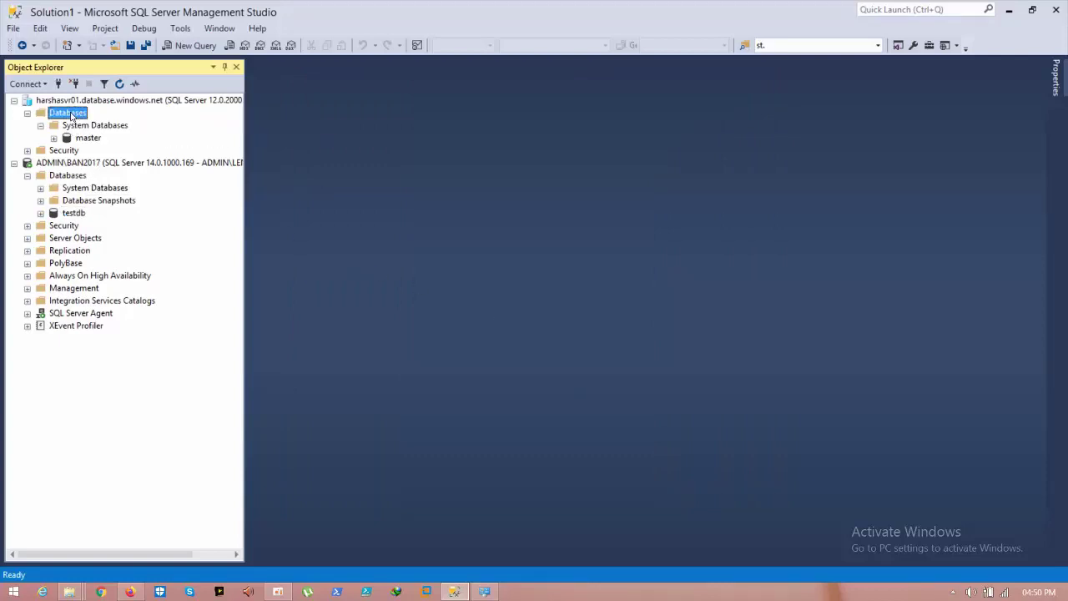
right_click(71, 115)
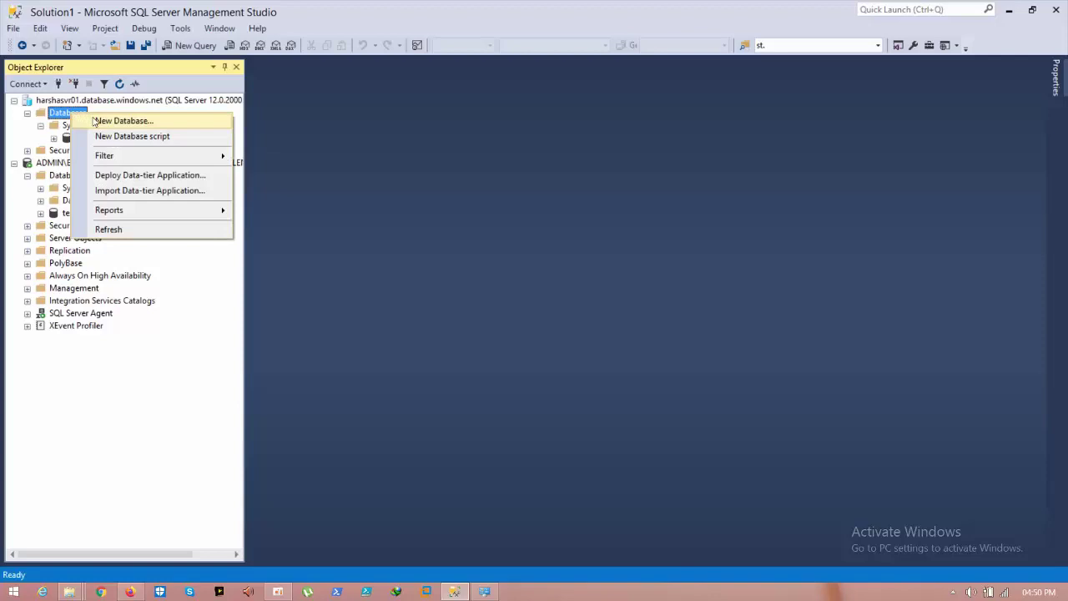
left_click(95, 476)
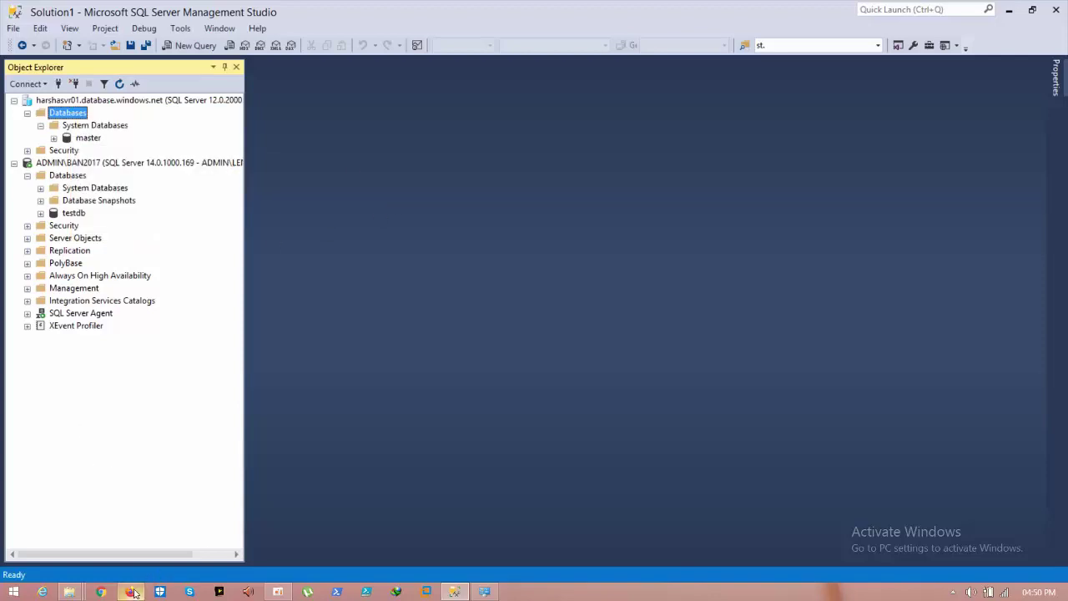
left_click(130, 591)
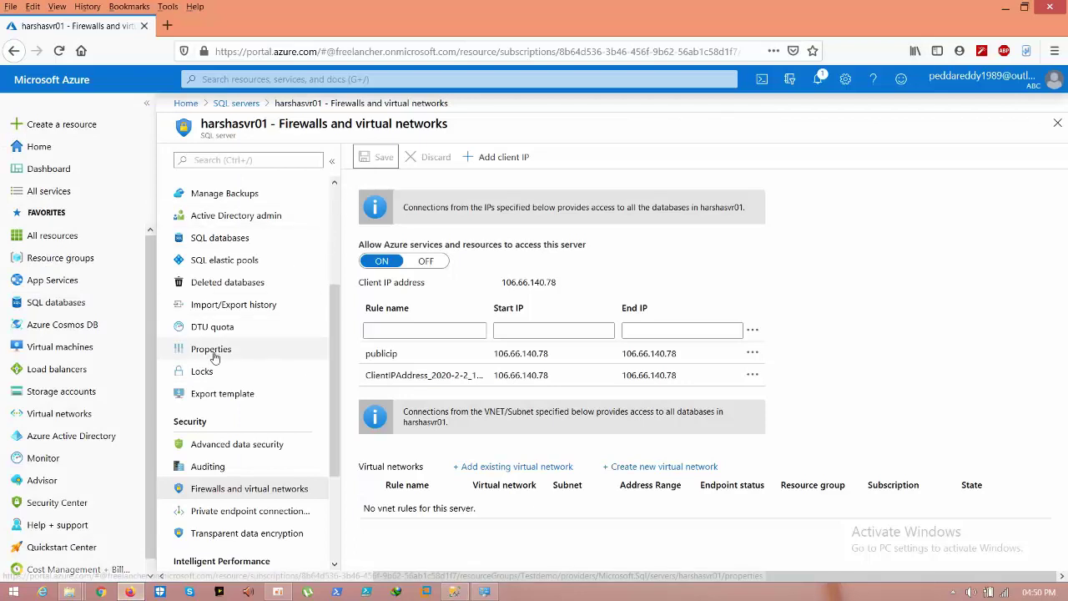
Step: After viewing harshasvr01's databases, search 'sql d' from Home and open SQL databases
left_click(215, 241)
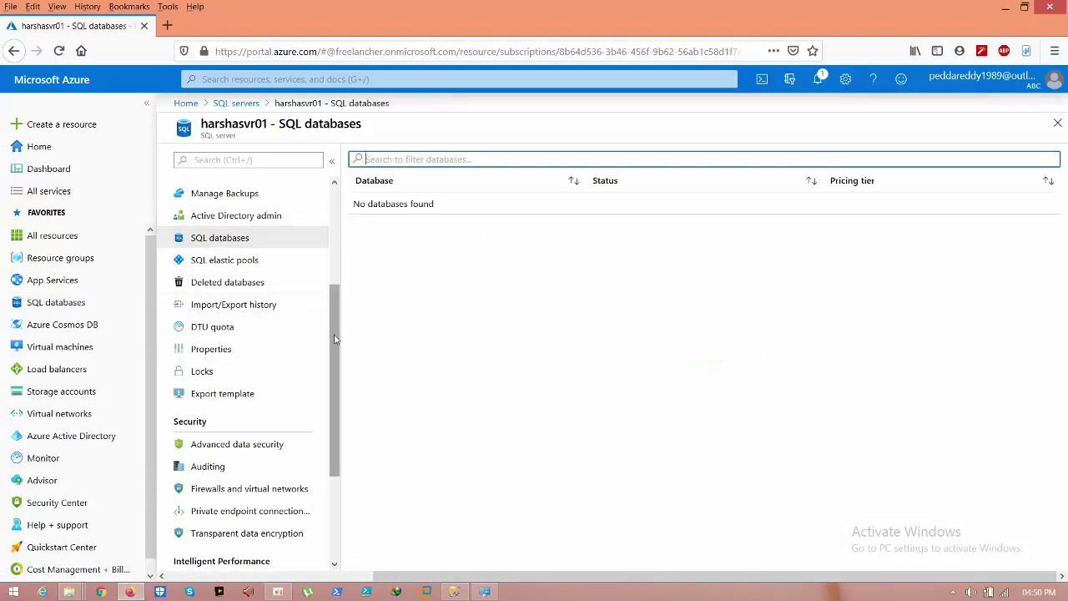
left_click_drag(335, 340, 334, 243)
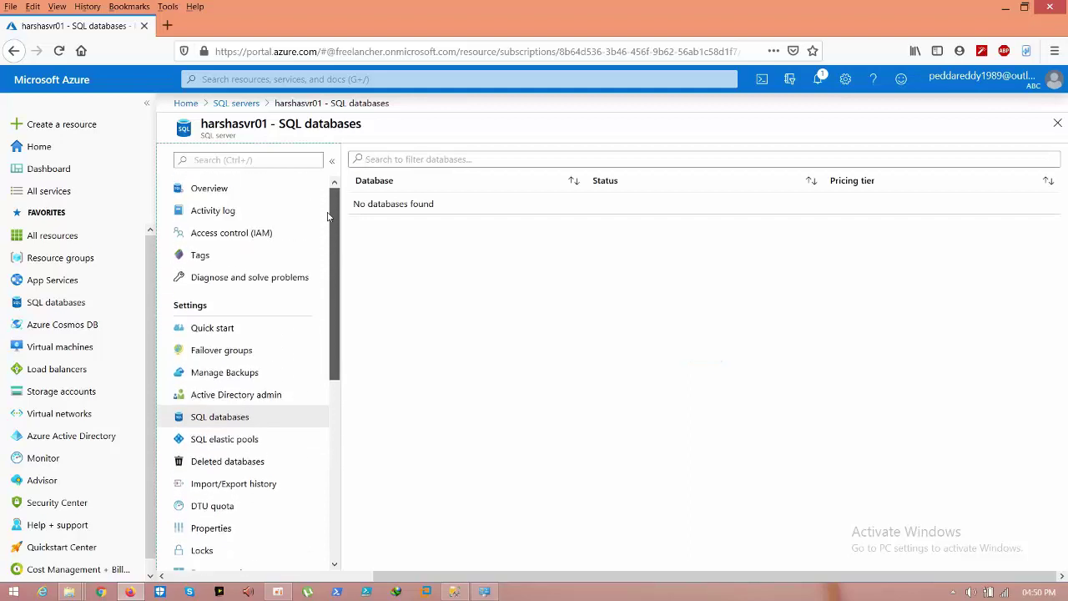
left_click(184, 103)
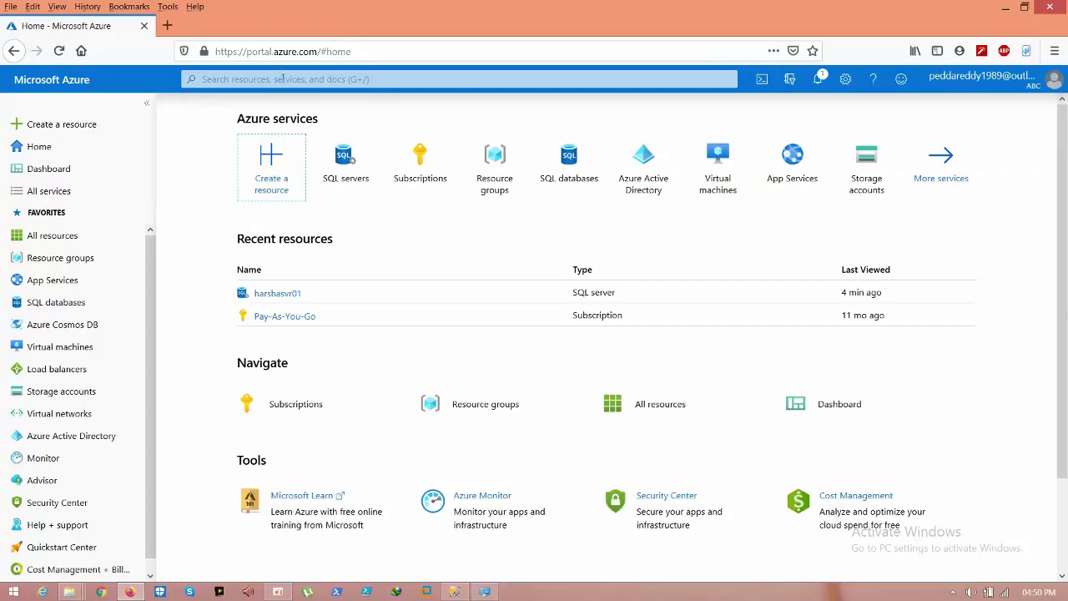
left_click(282, 79)
type("s")
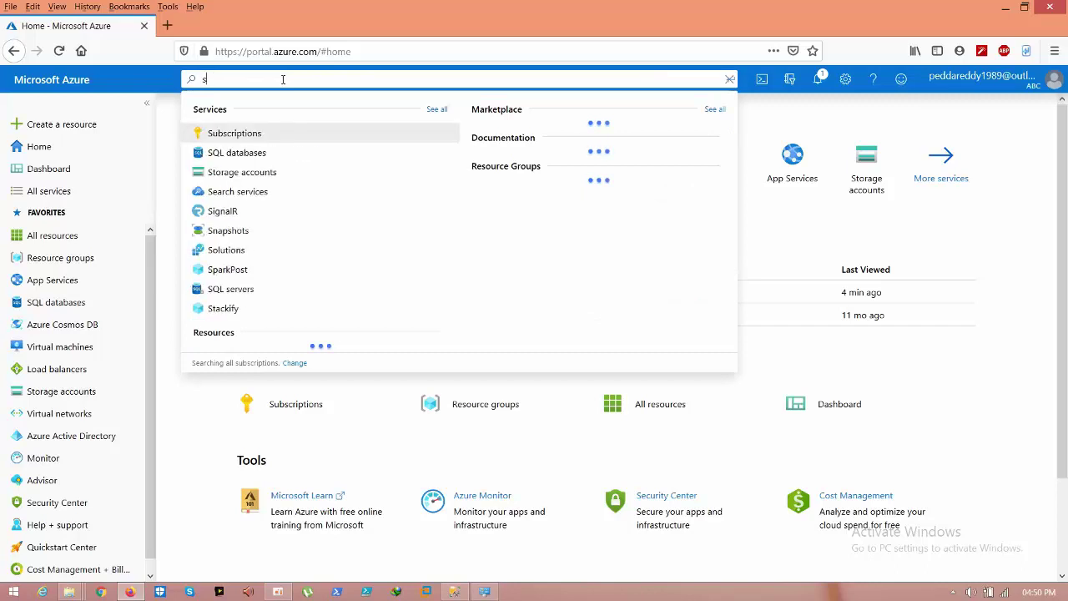
type("ql d")
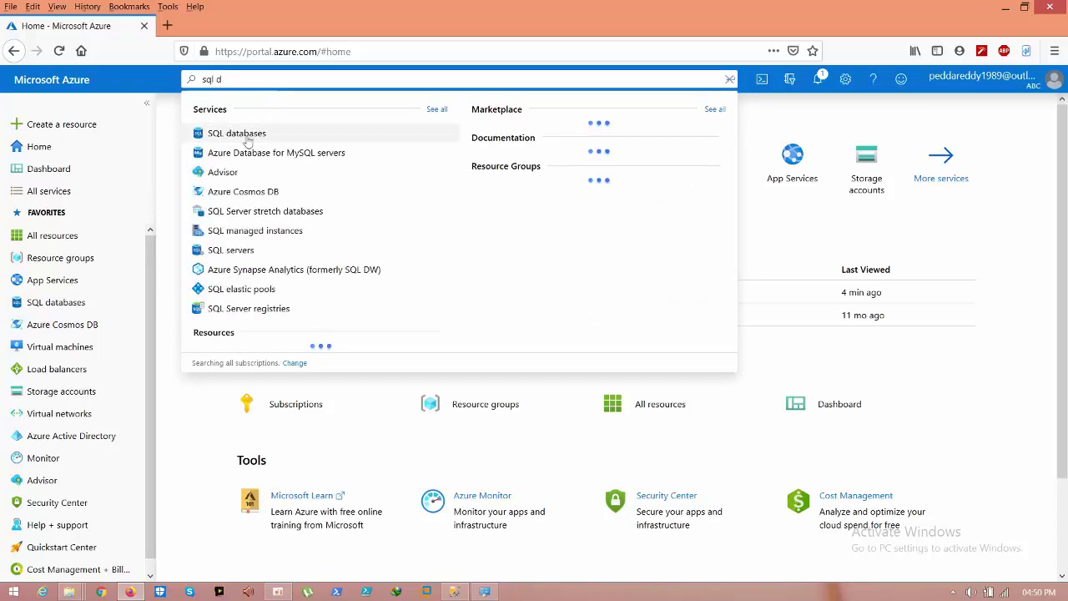
left_click(243, 136)
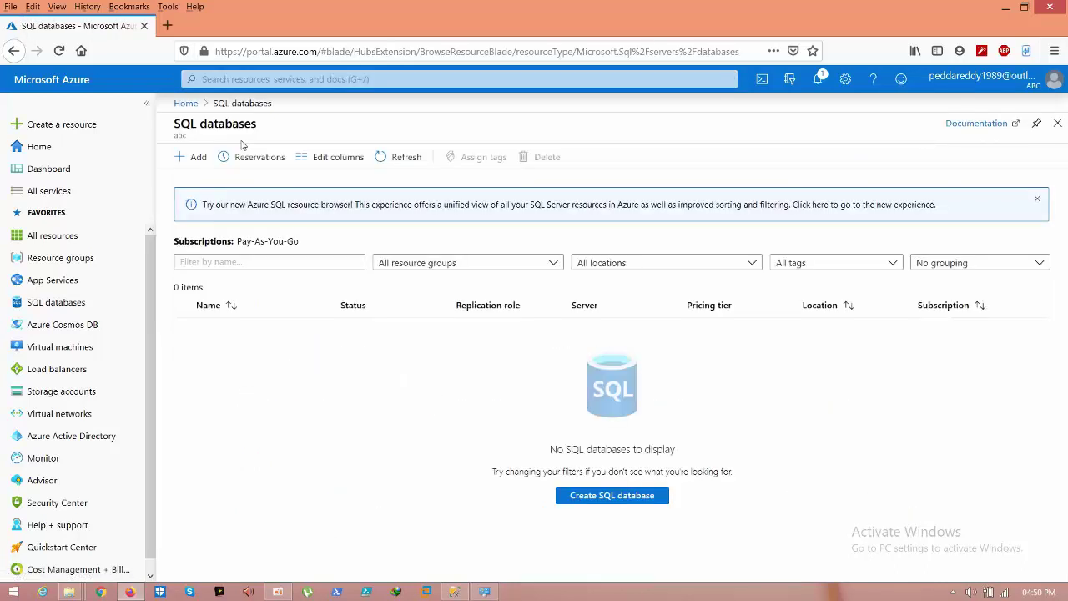
Step: Create SQL database 'sqlazure' on harshasvr01 in Testdemo, with no elastic pool
left_click(642, 498)
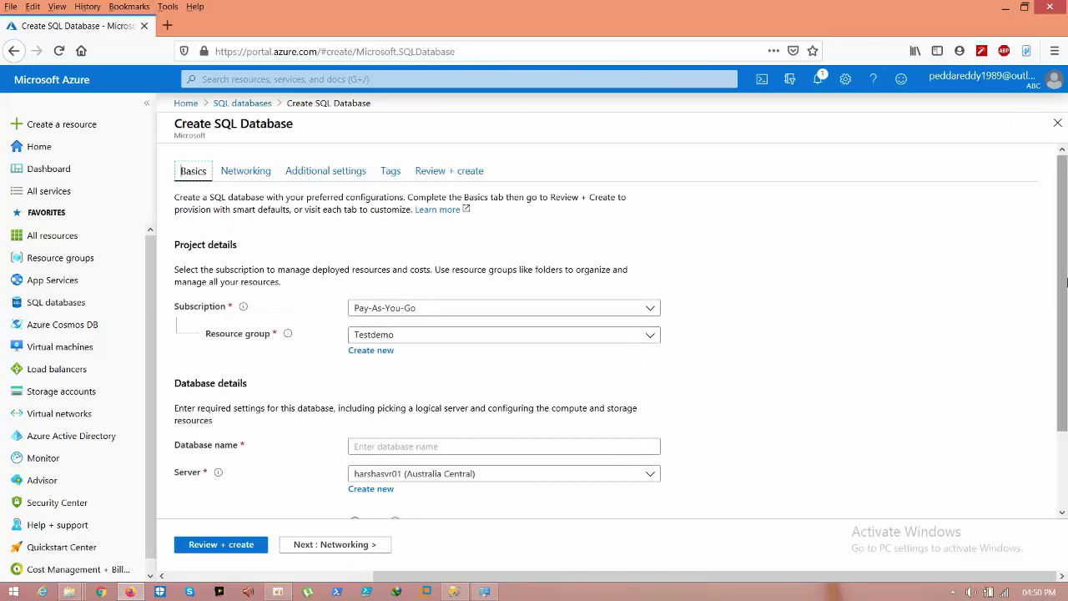
scroll(425, 342, "down", 2)
left_click(450, 355)
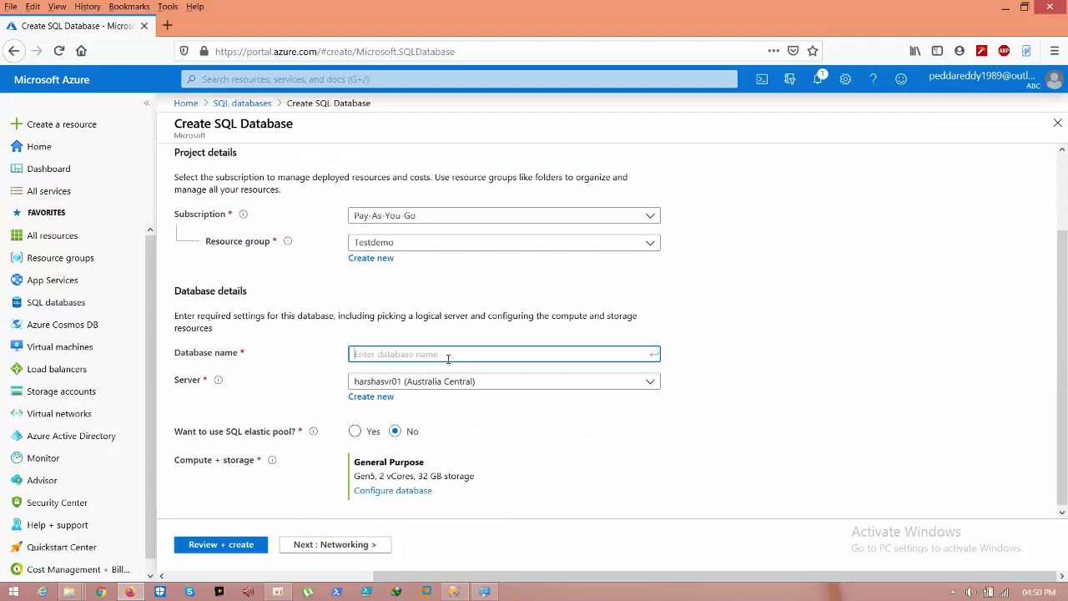
type("sq")
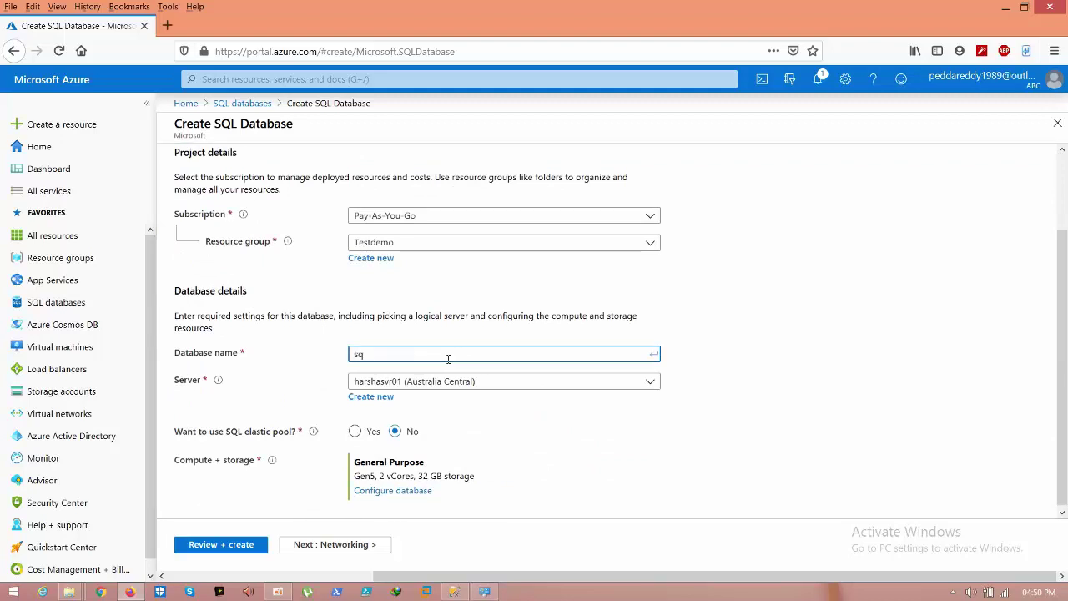
type("lazure")
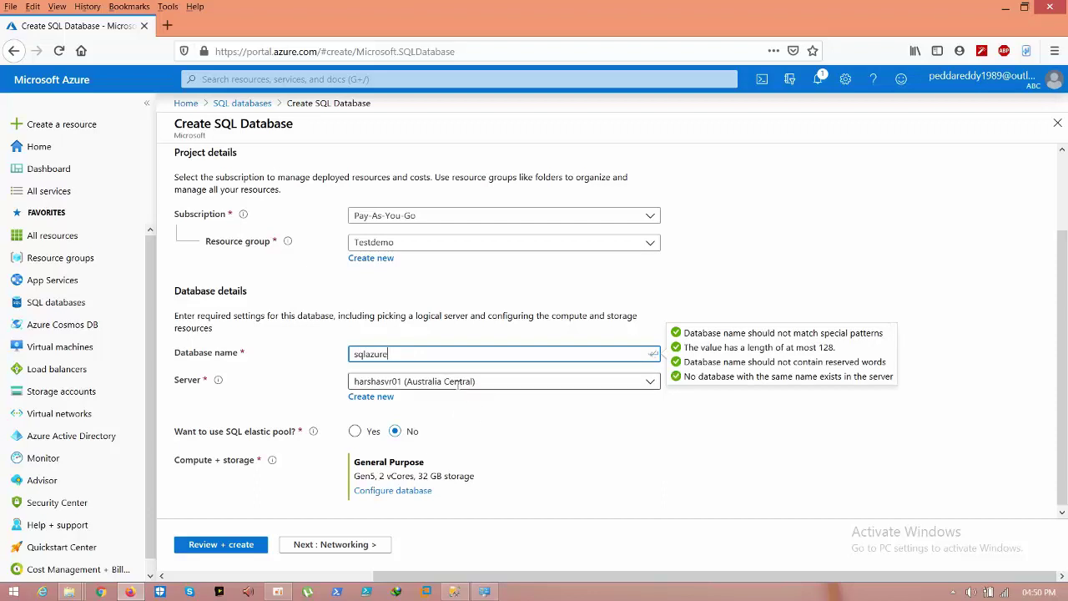
left_click(528, 428)
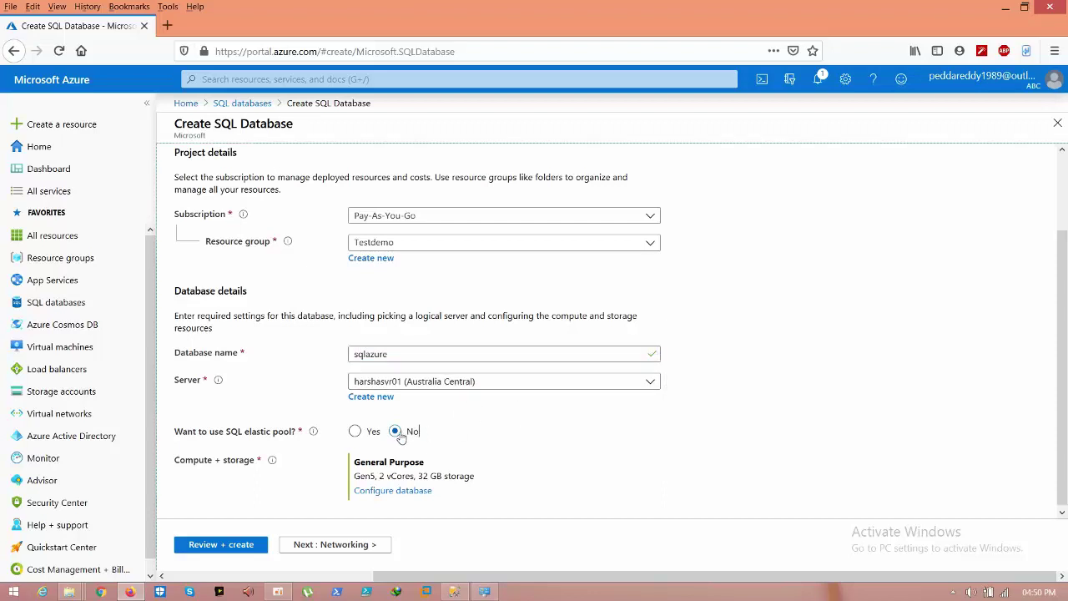
scroll(1065, 411, "down", 1)
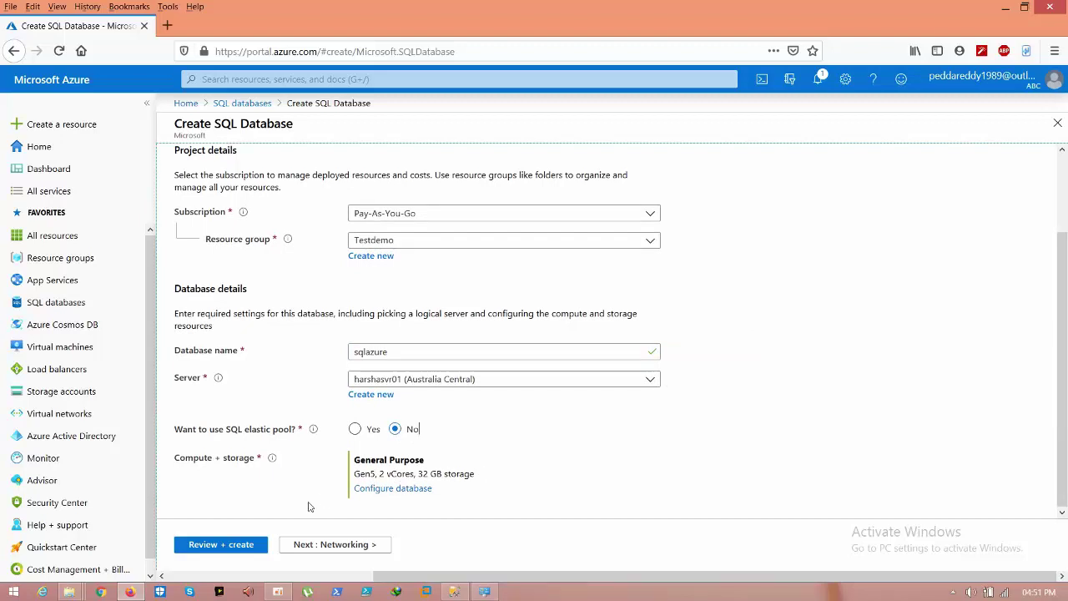
left_click(240, 551)
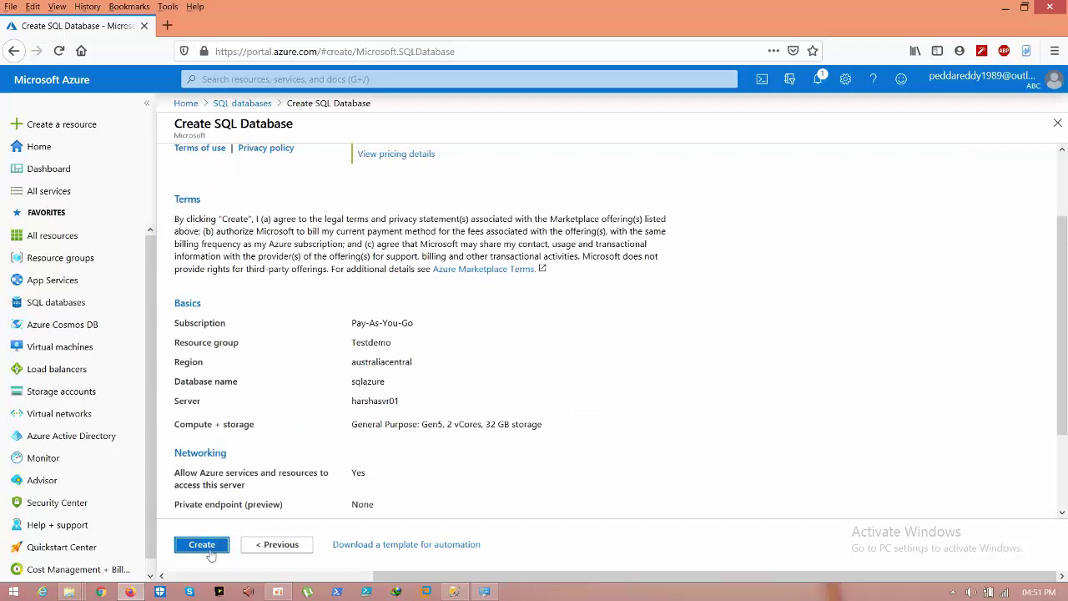
left_click(209, 551)
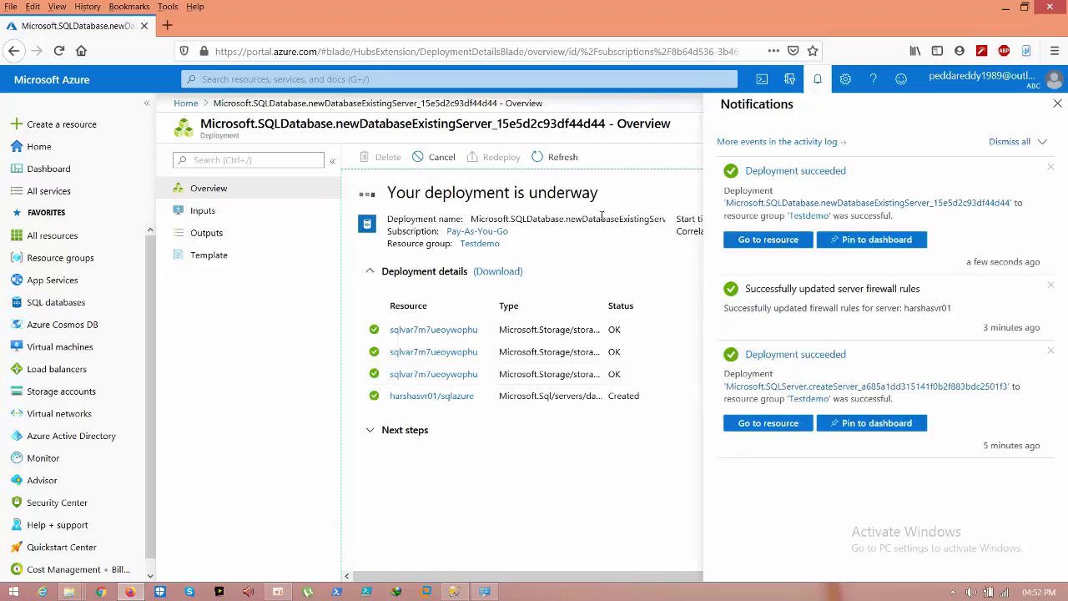
left_click(455, 591)
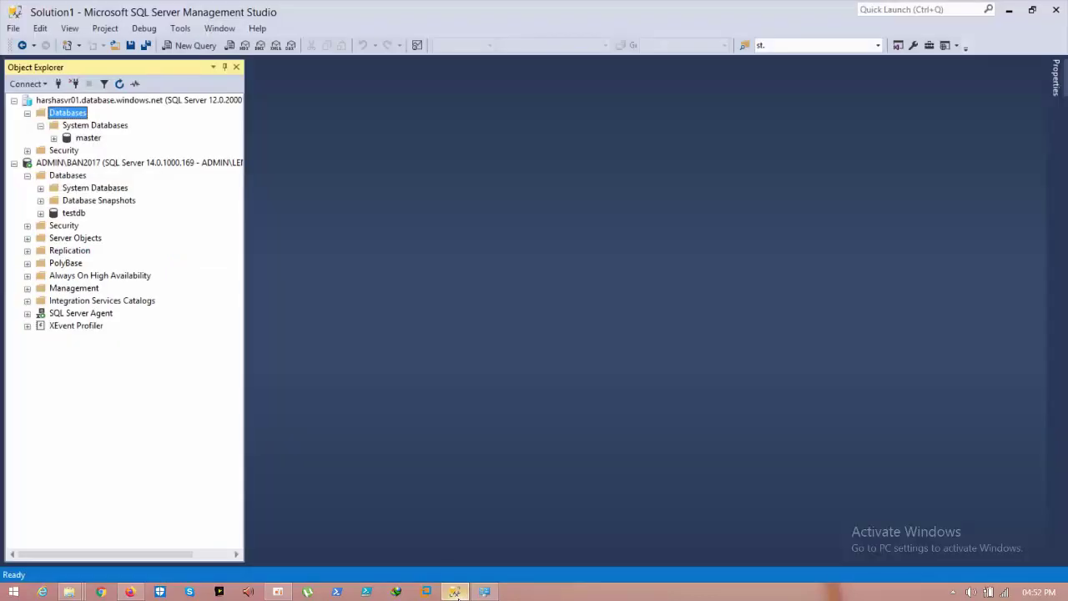
Step: Refresh harshasvr01 in Object Explorer and find sqlazure under its Databases
left_click(81, 101)
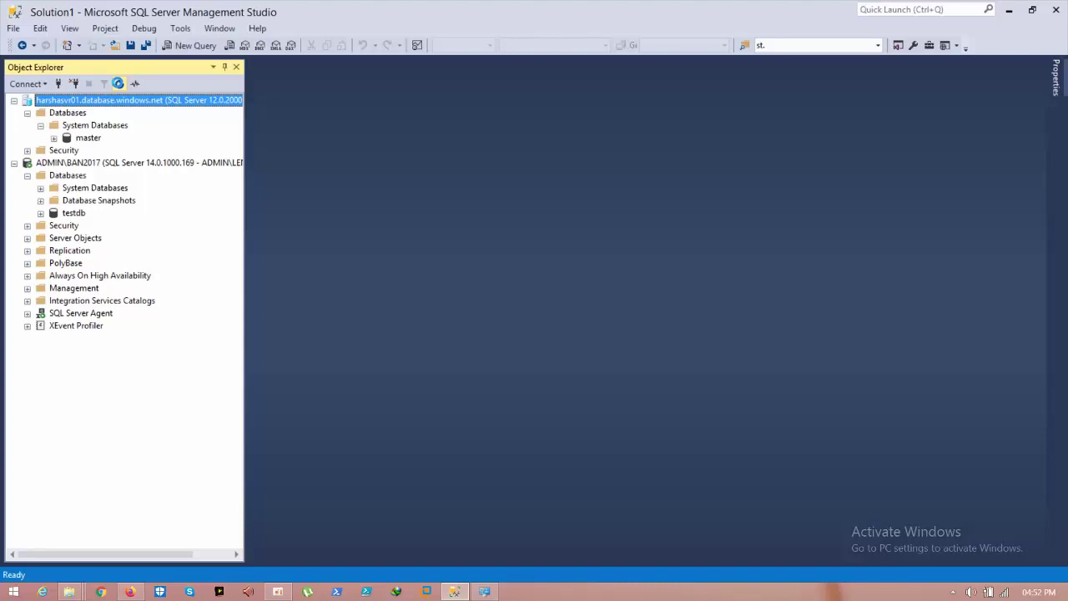
left_click(118, 82)
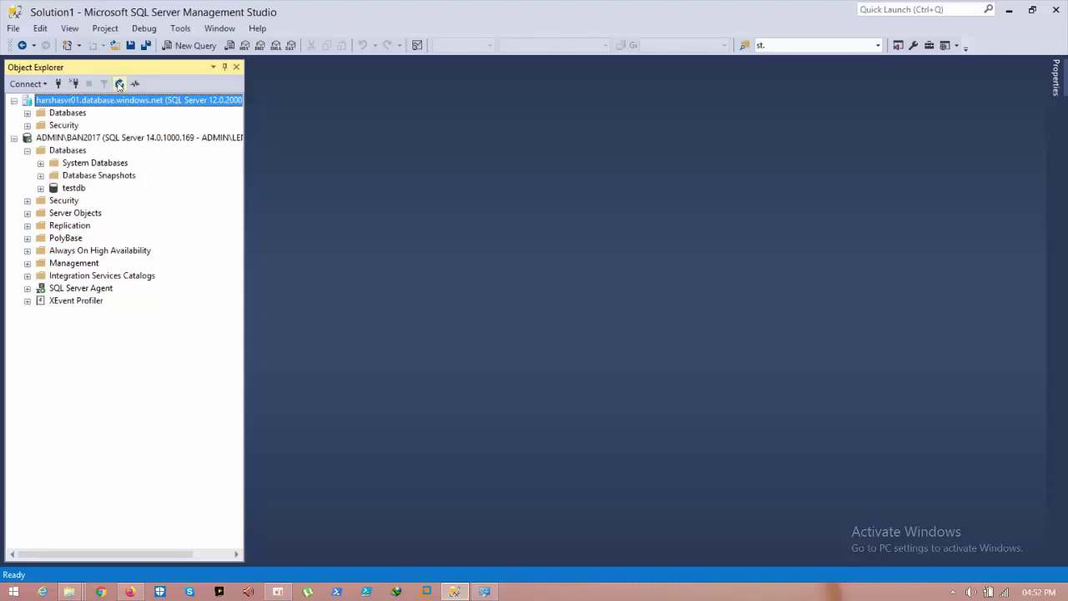
double_click(64, 113)
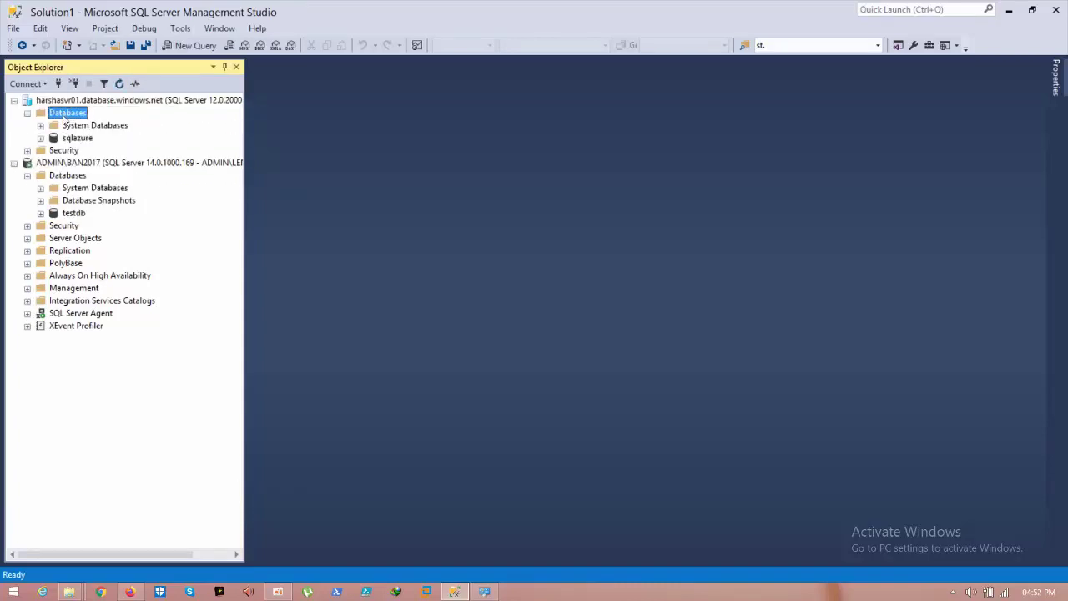
left_click(72, 139)
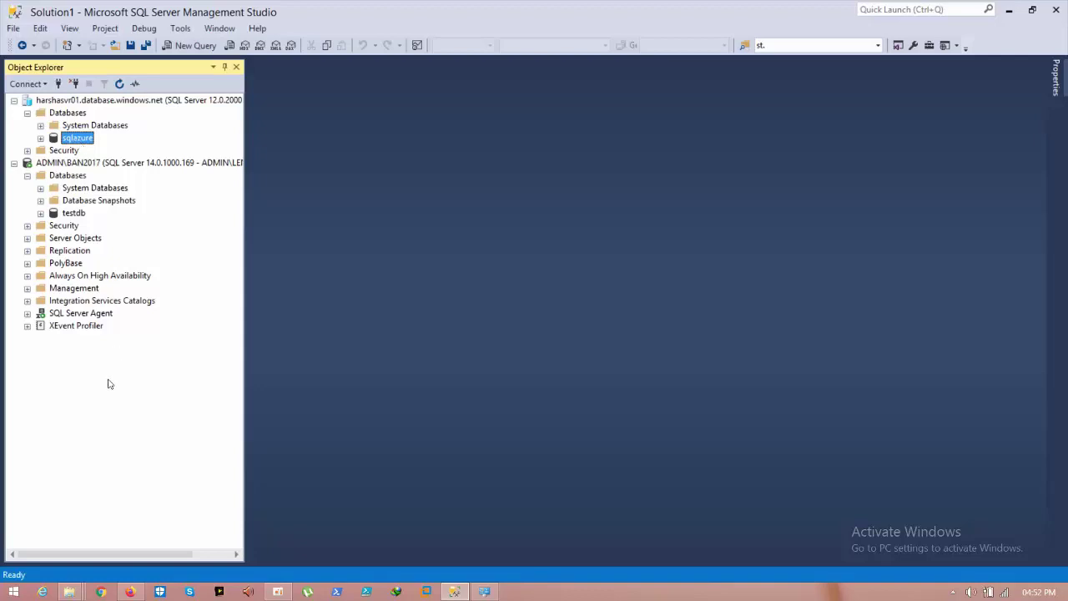
left_click(1006, 10)
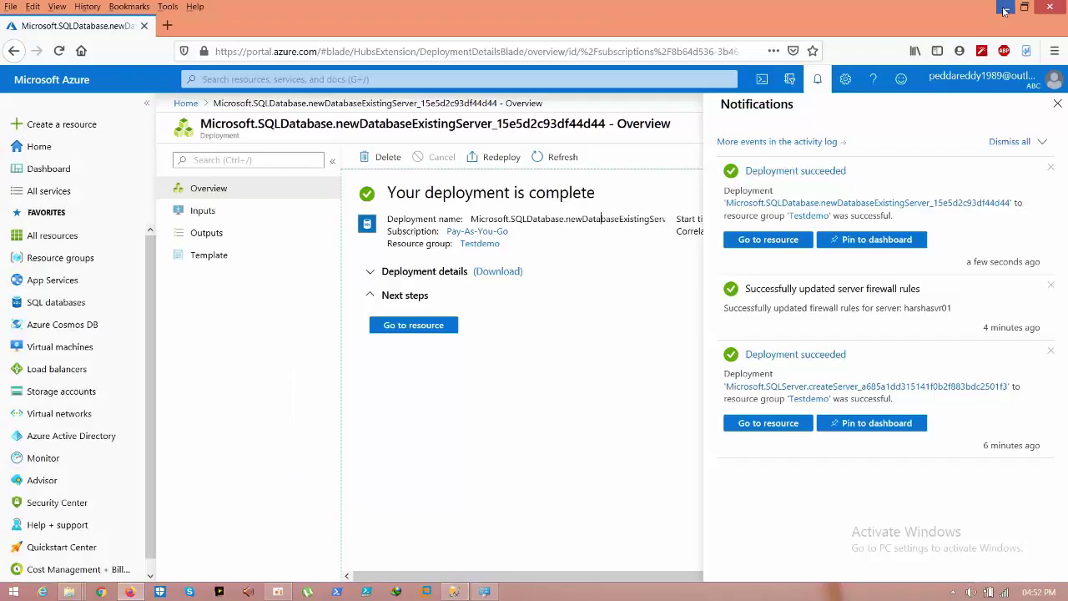
Step: Open the desktop SQLQuery file in Notepad, select the whole script, and close it
left_click(1004, 10)
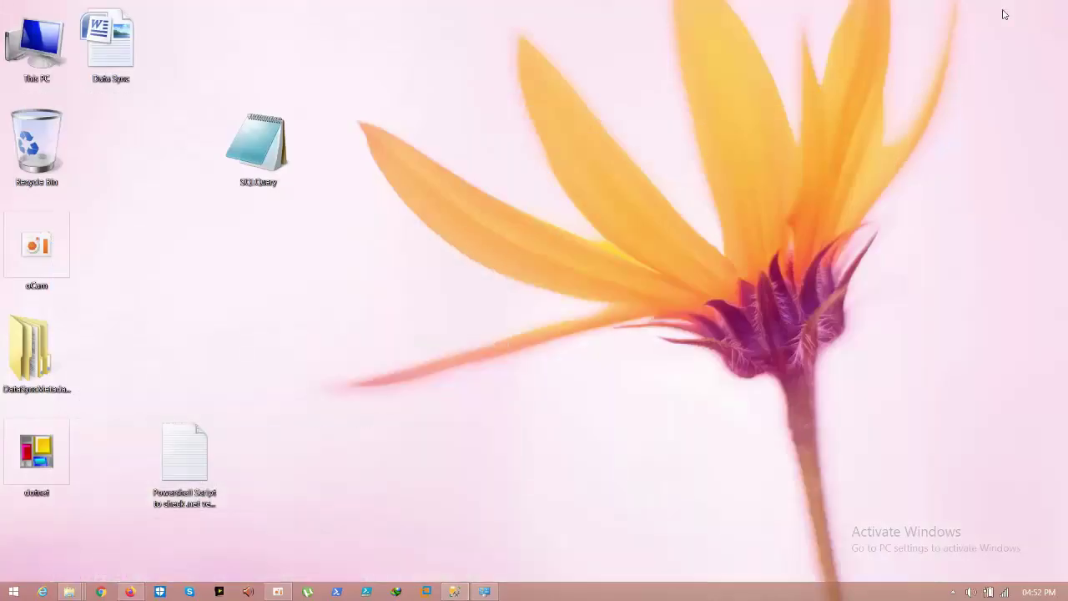
left_click(284, 146)
right_click(284, 147)
left_click(305, 150)
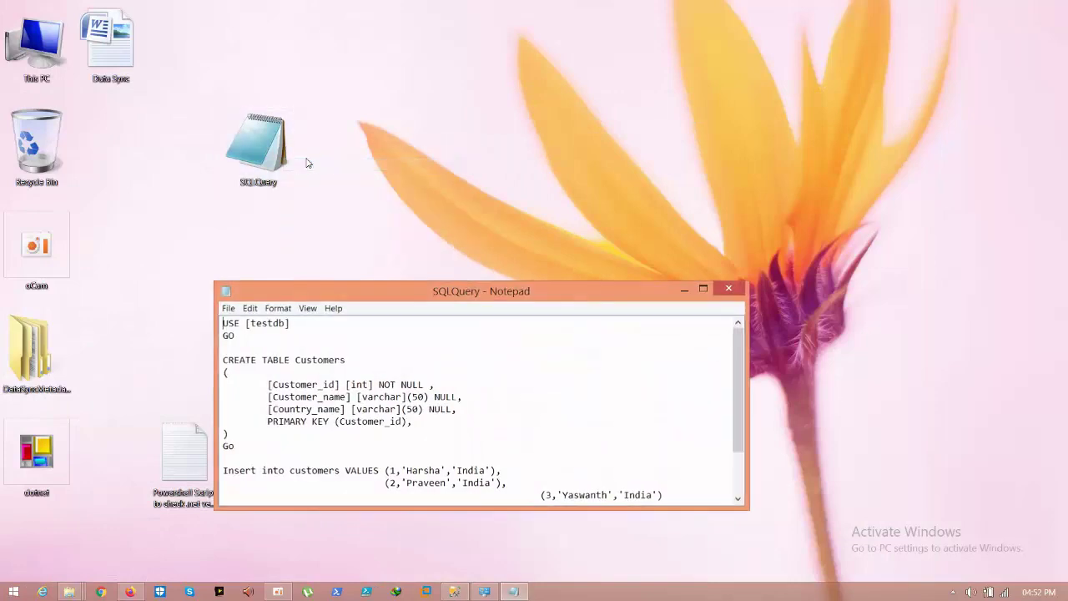
key("ctrl+a")
key("ctrl+c")
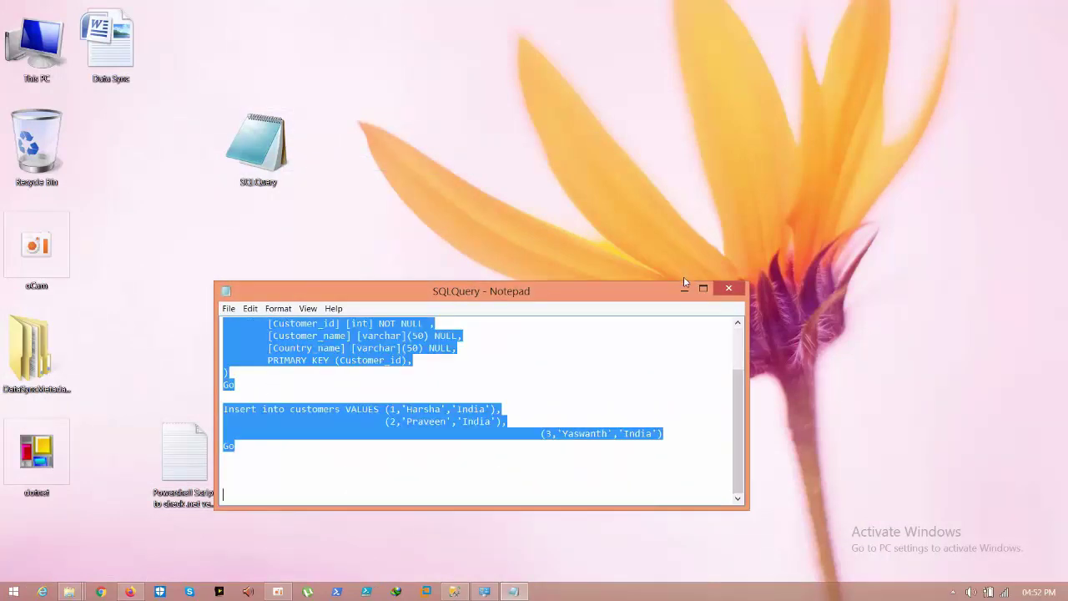
left_click(728, 289)
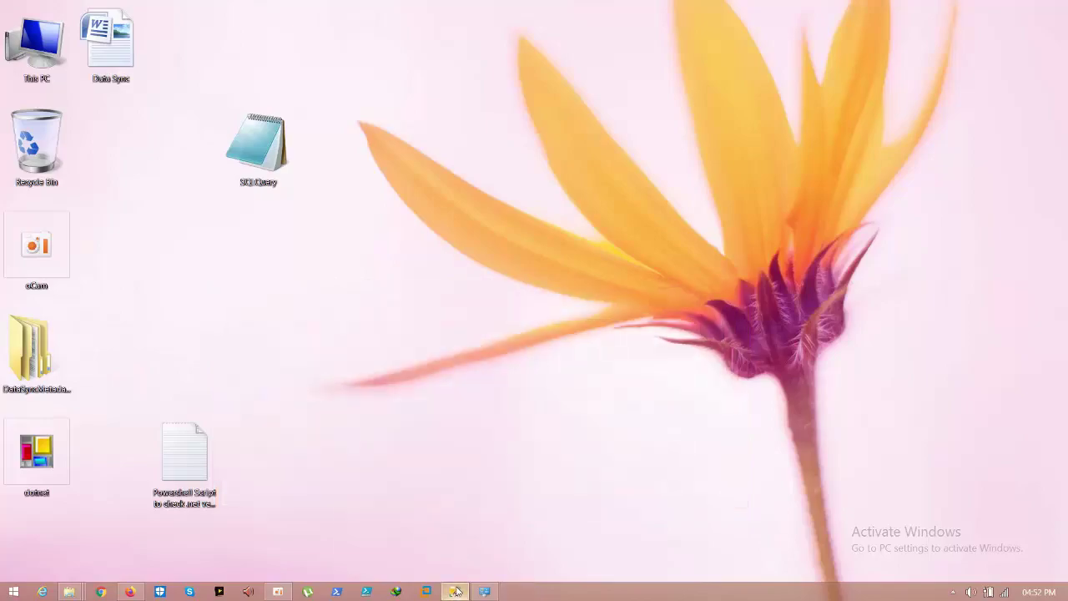
Step: Open a new query window on the sqlazure database in Management Studio
left_click(454, 591)
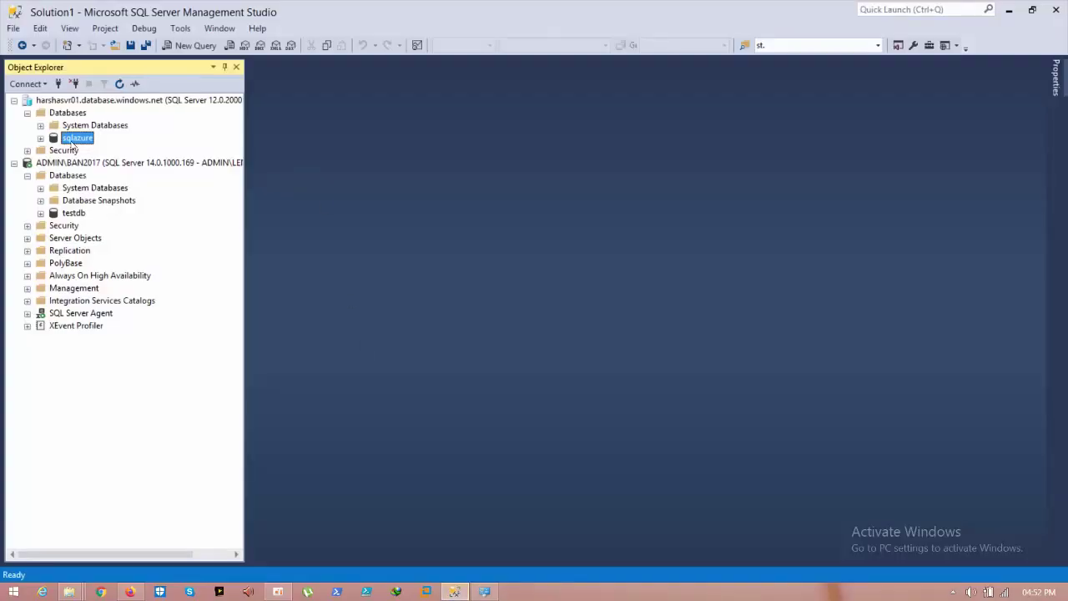
double_click(72, 144)
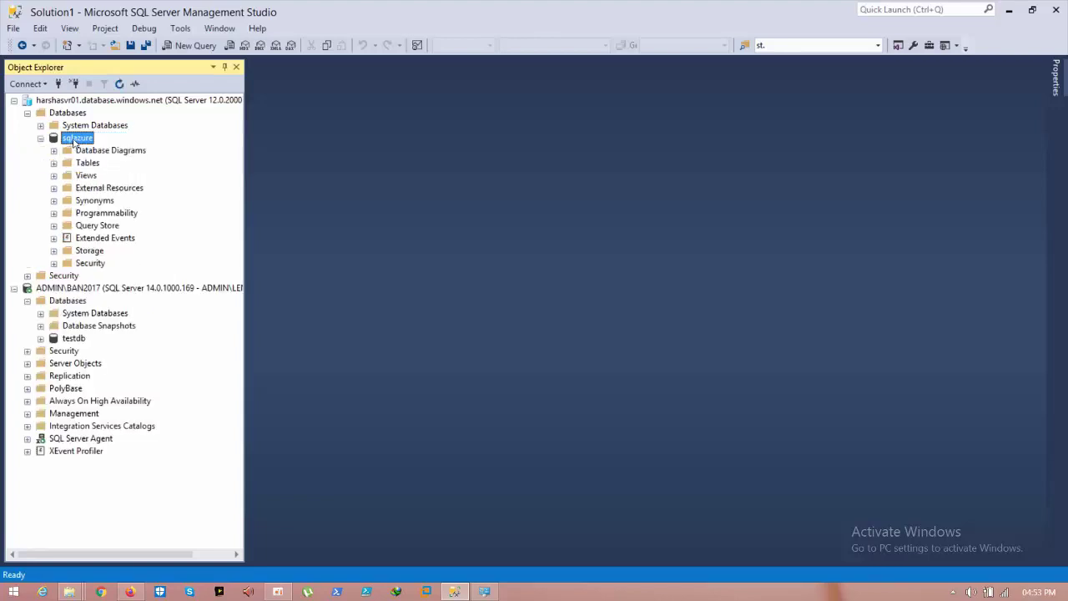
right_click(73, 143)
left_click(105, 160)
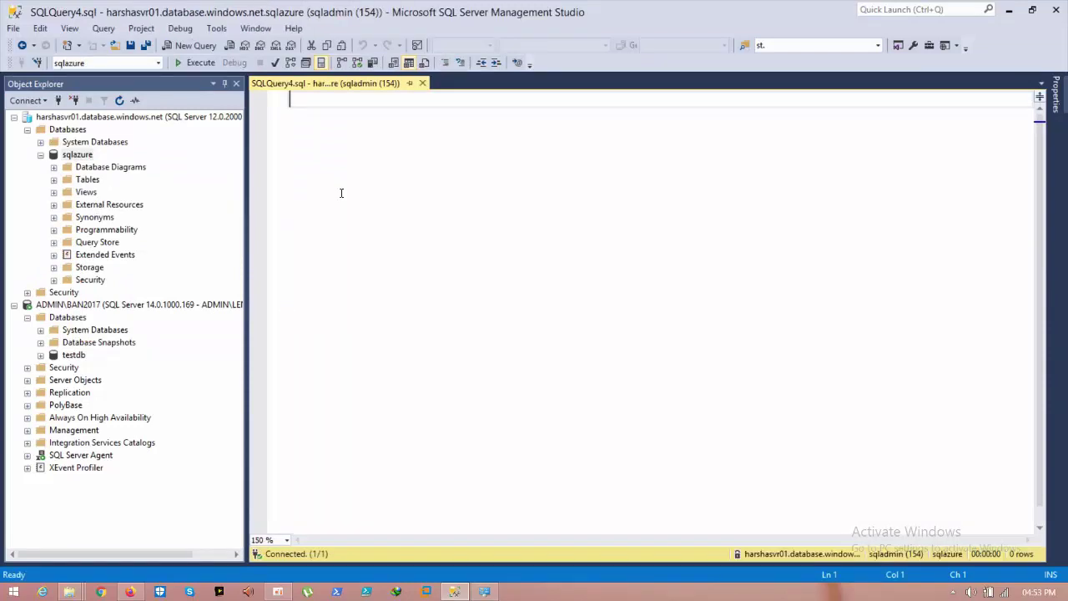
Step: Paste the script, delete the USE testdb lines, and run CREATE TABLE Customers on sqlazure
key("ctrl+v")
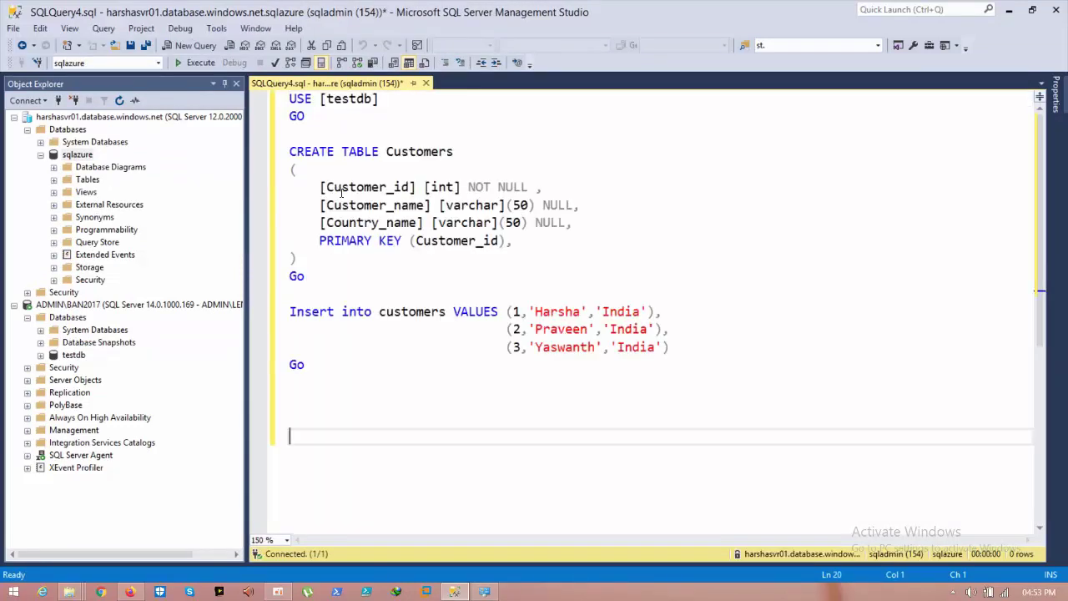
left_click_drag(318, 120, 290, 98)
key("Delete")
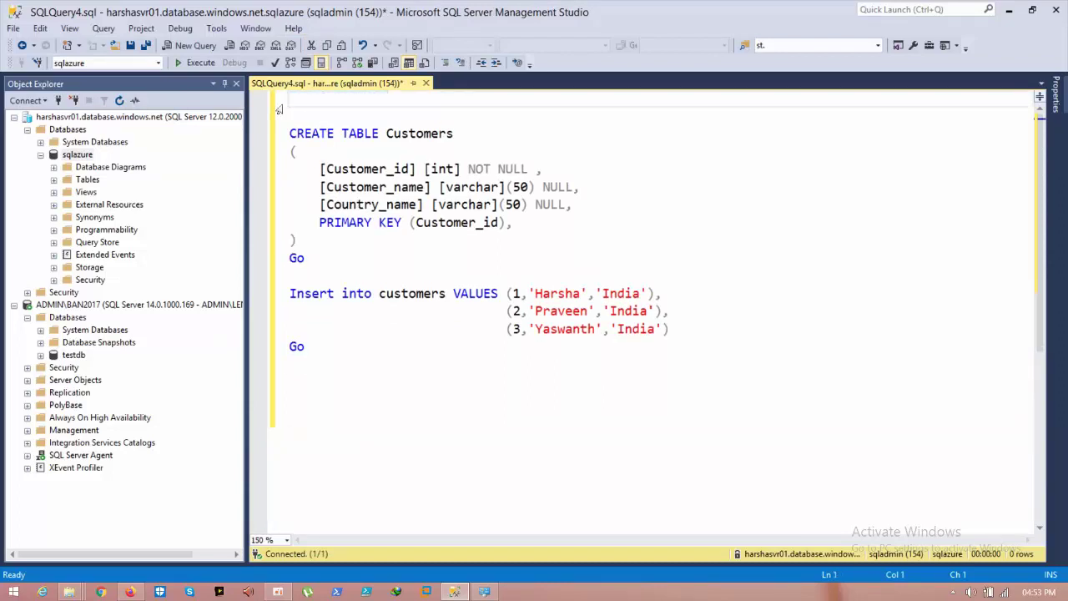
key("Down")
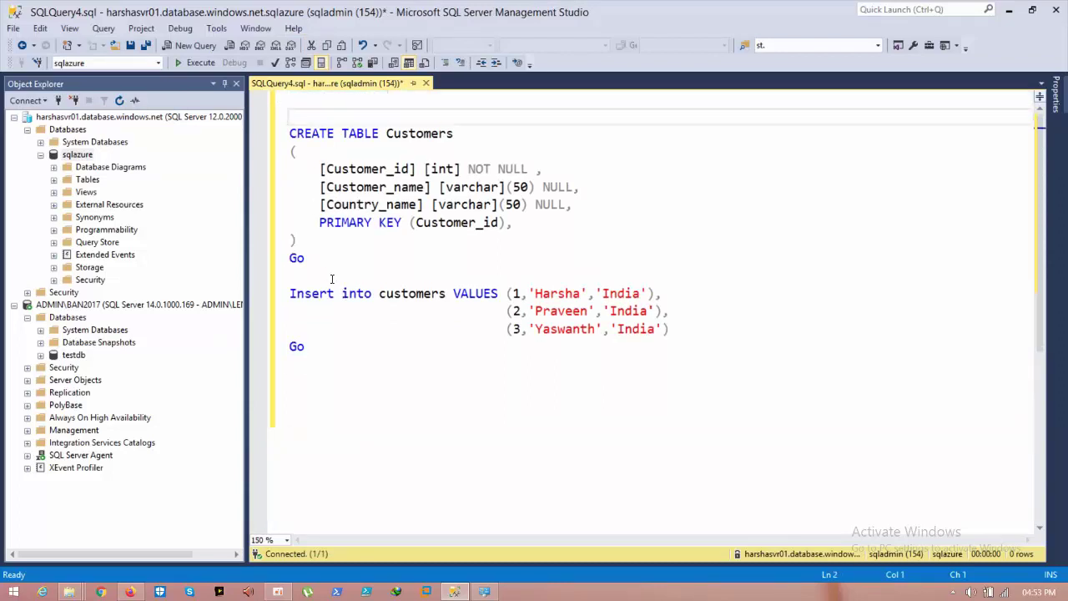
left_click_drag(332, 279, 281, 126)
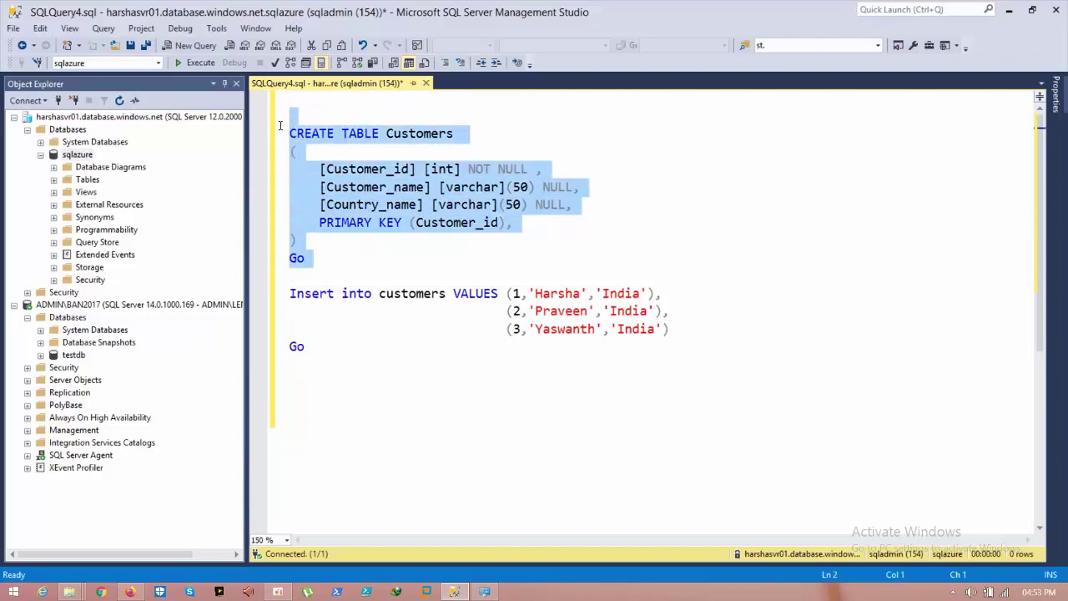
left_click(200, 63)
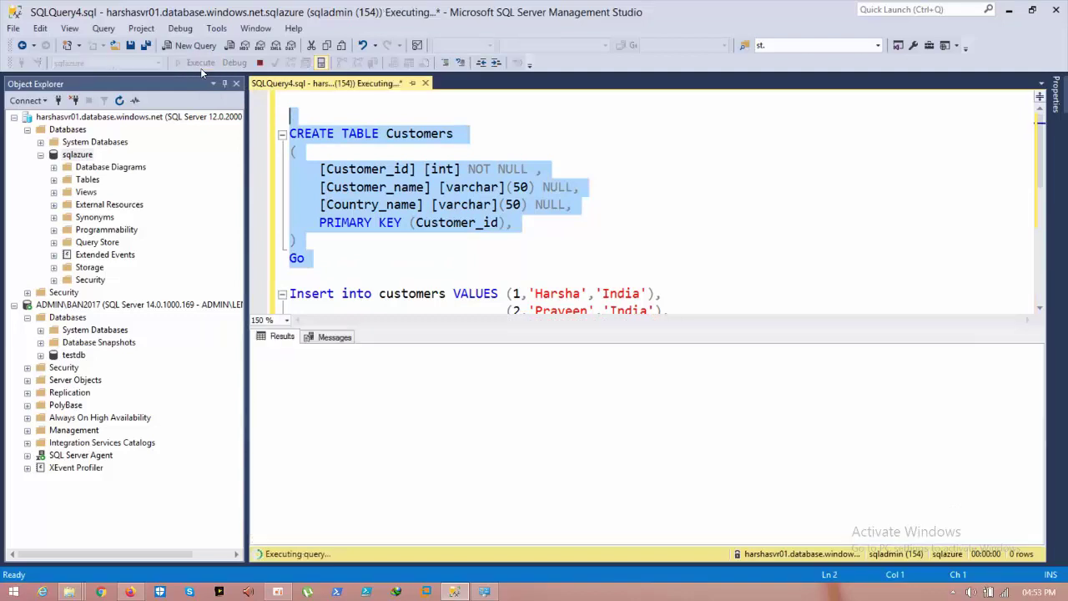
left_click(510, 240)
key("Down")
key("Down")
key("Down")
key("Down")
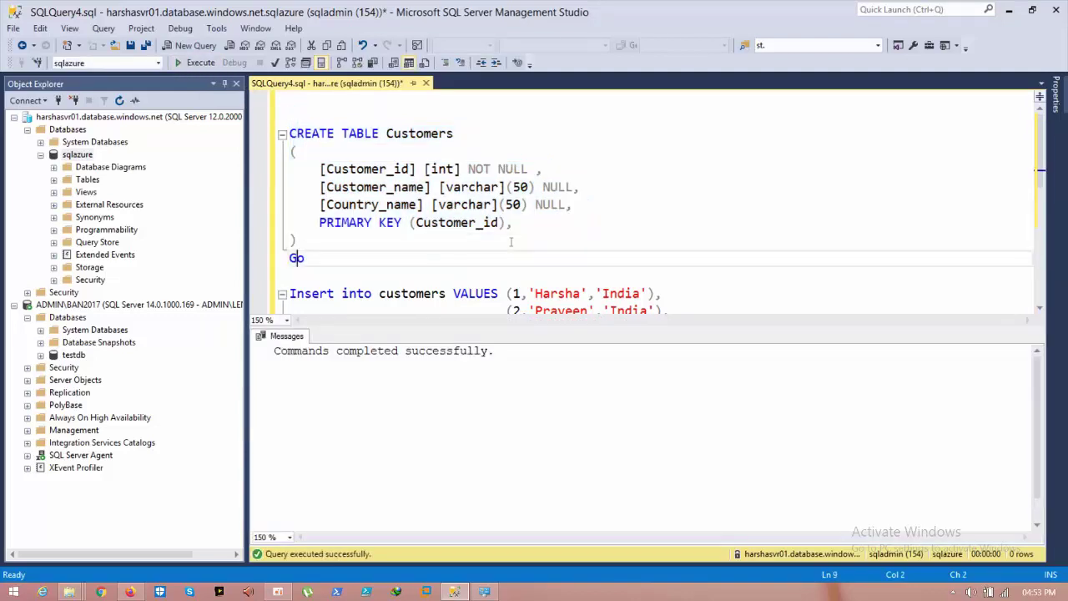
key("Down")
key("Down")
key("Down")
key("Down")
key("Down")
key("Down")
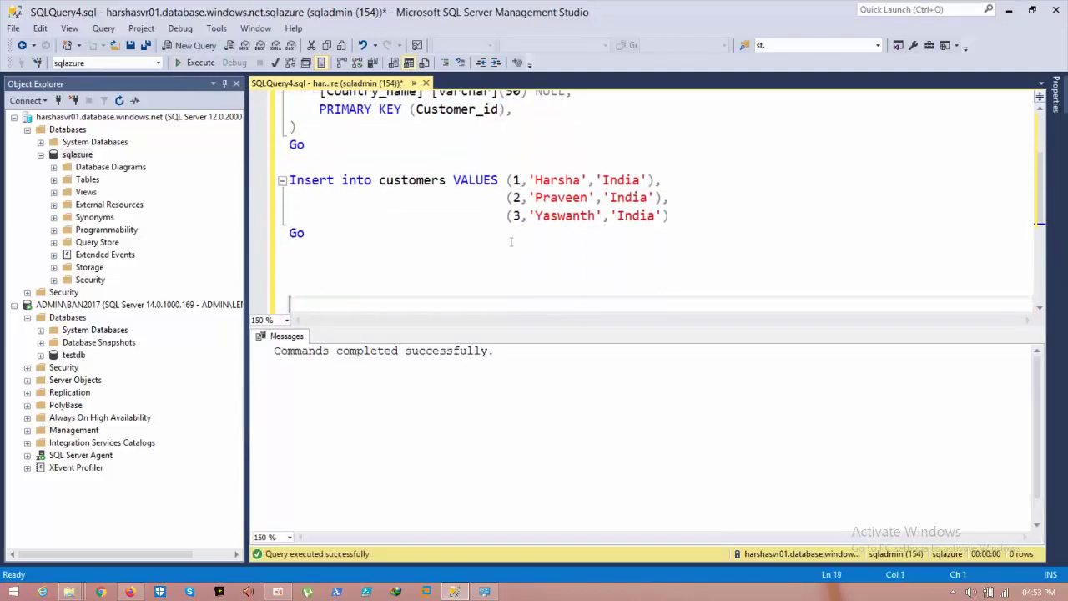
Step: Run the INSERT of three customers, then run 'Select * from Customers' to verify them
left_click_drag(670, 216, 290, 180)
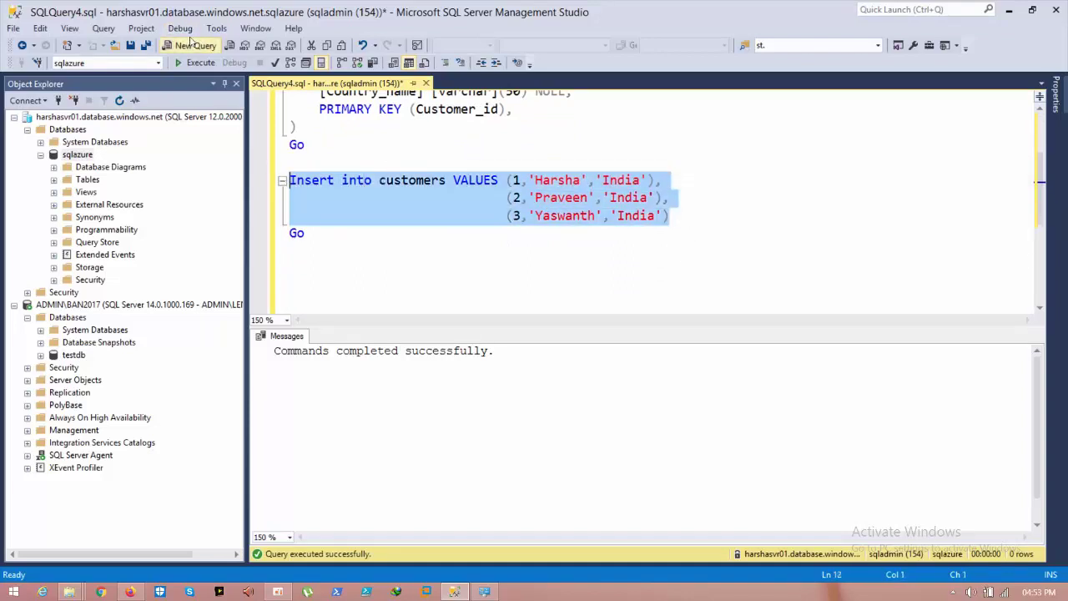
left_click(196, 63)
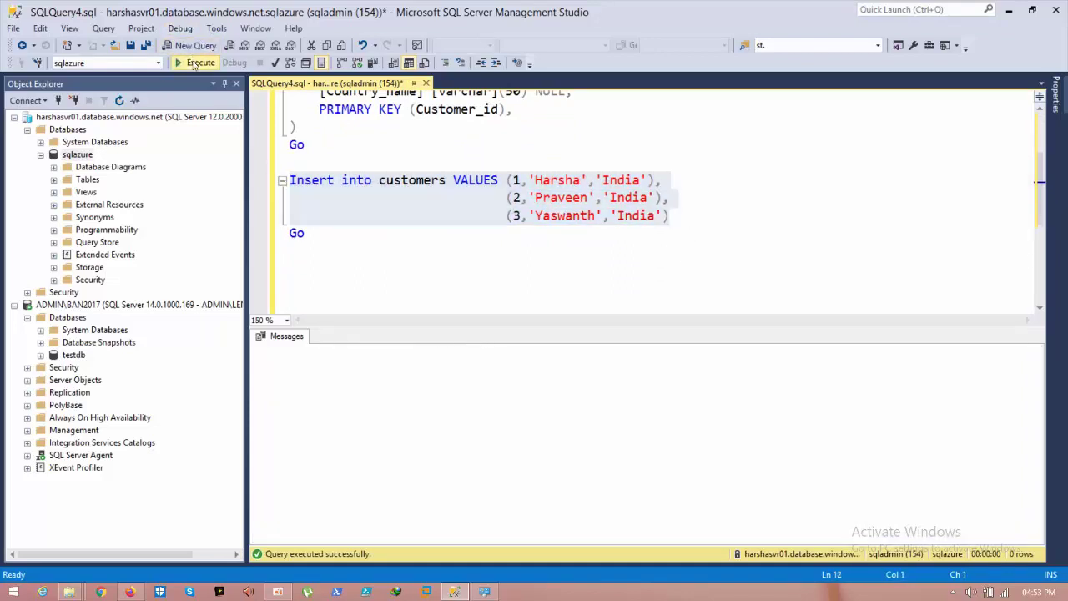
left_click(357, 233)
key("Return")
type("Se")
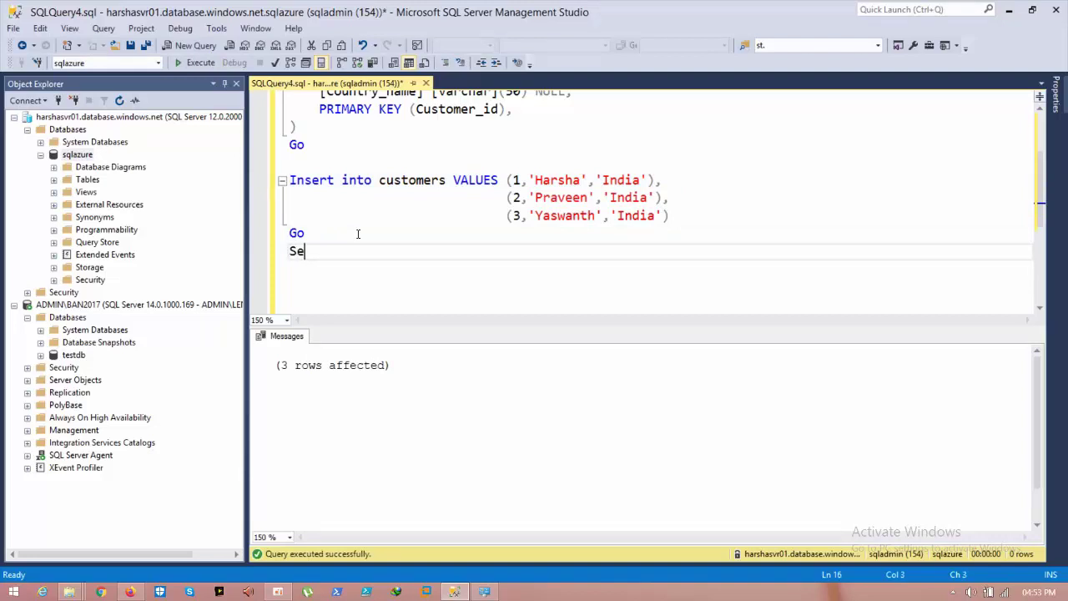
type("lect * from cust")
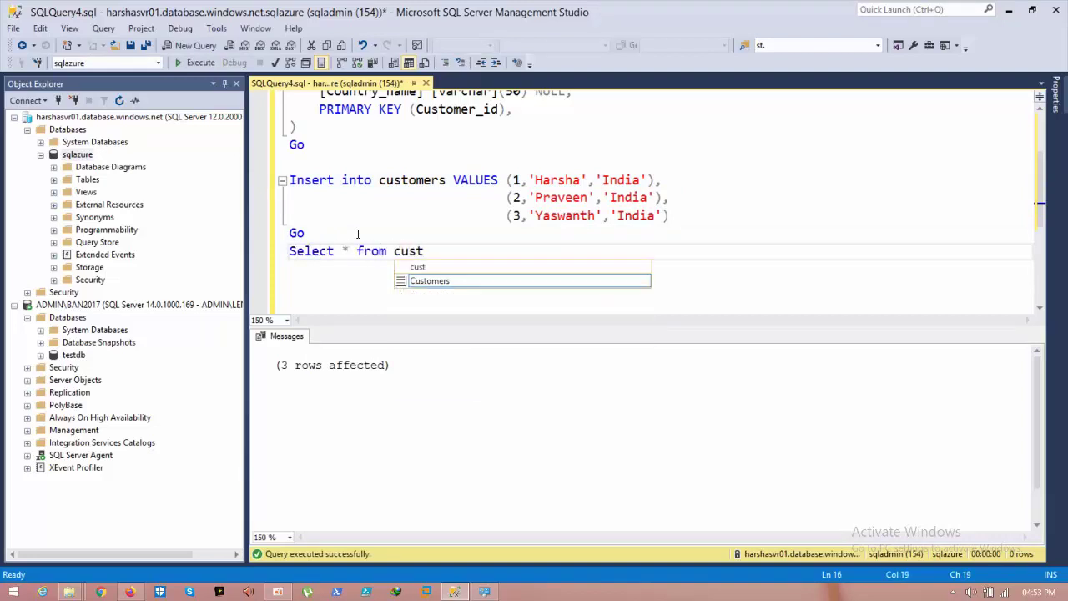
key("Tab")
key("Return")
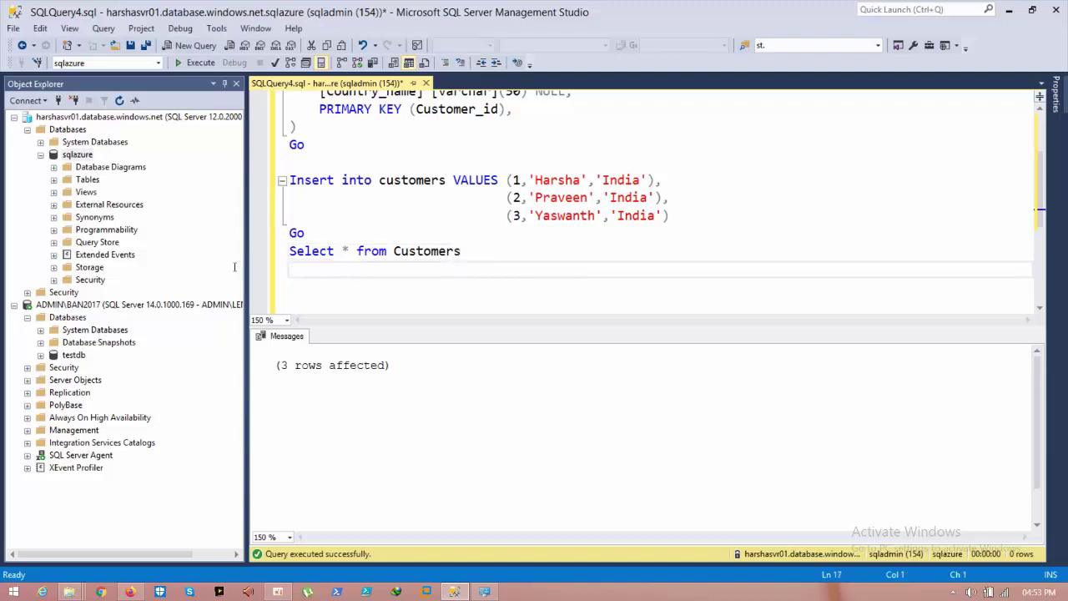
left_click_drag(475, 253, 288, 254)
left_click(197, 64)
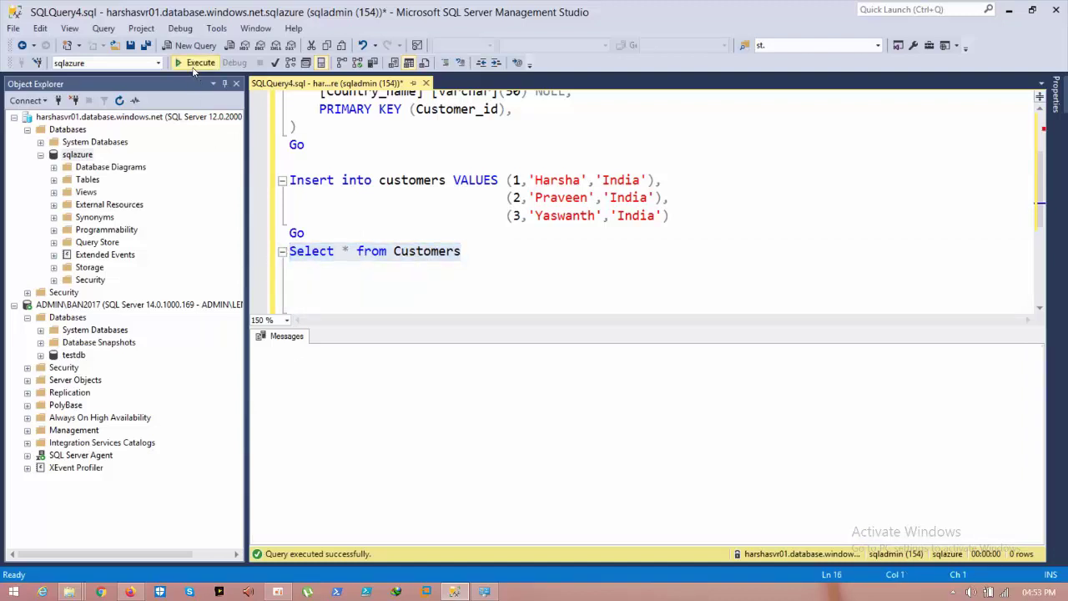
left_click(472, 260)
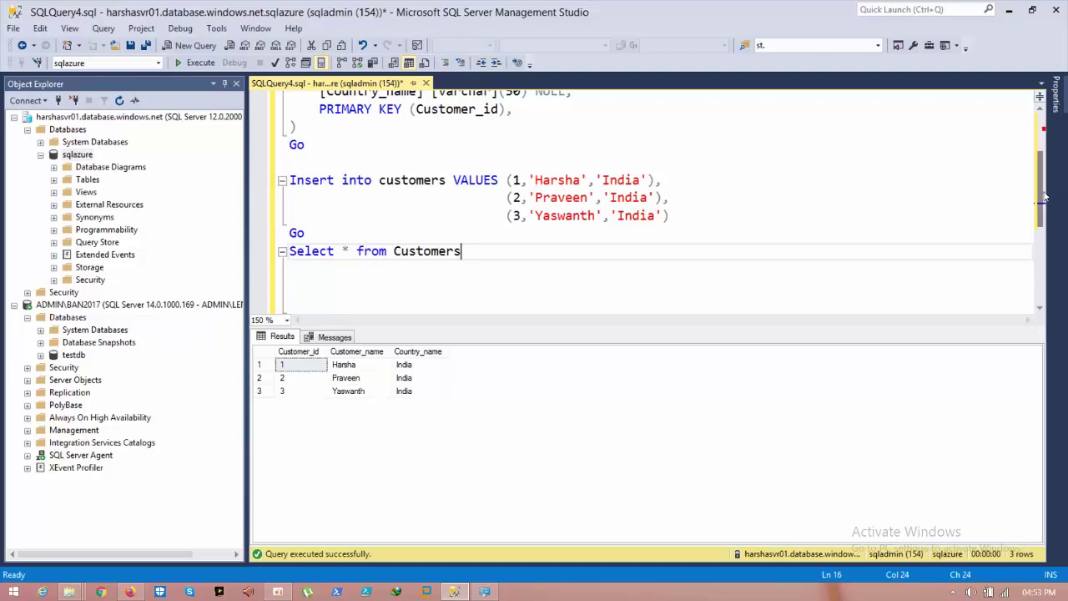
left_click_drag(1040, 198, 1040, 161)
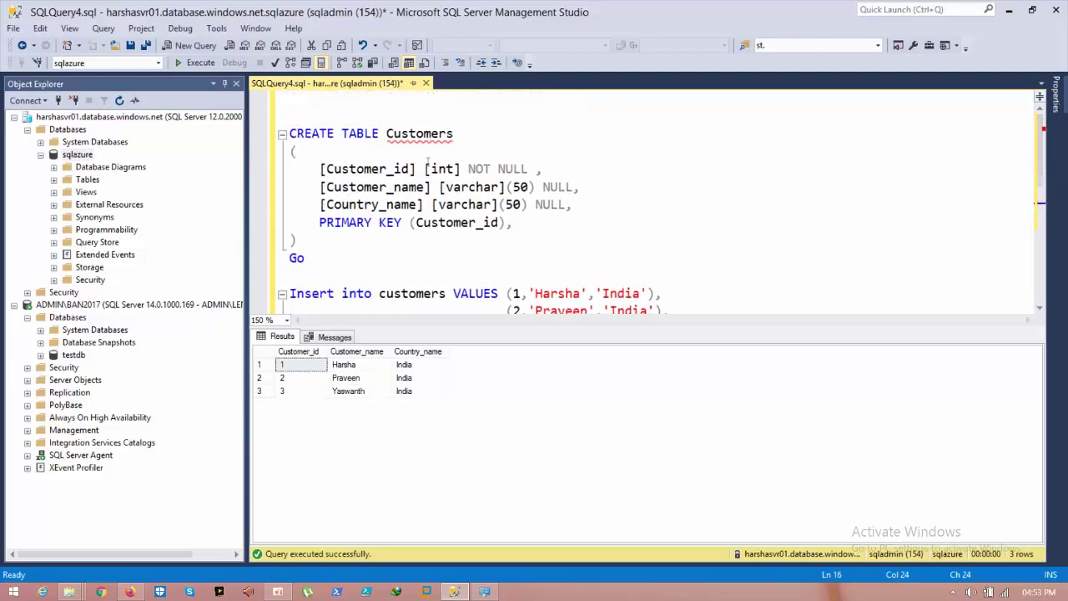
Step: Copy the CREATE TABLE block and execute it in a new query on local testdb
left_click_drag(305, 258, 292, 138)
right_click(310, 144)
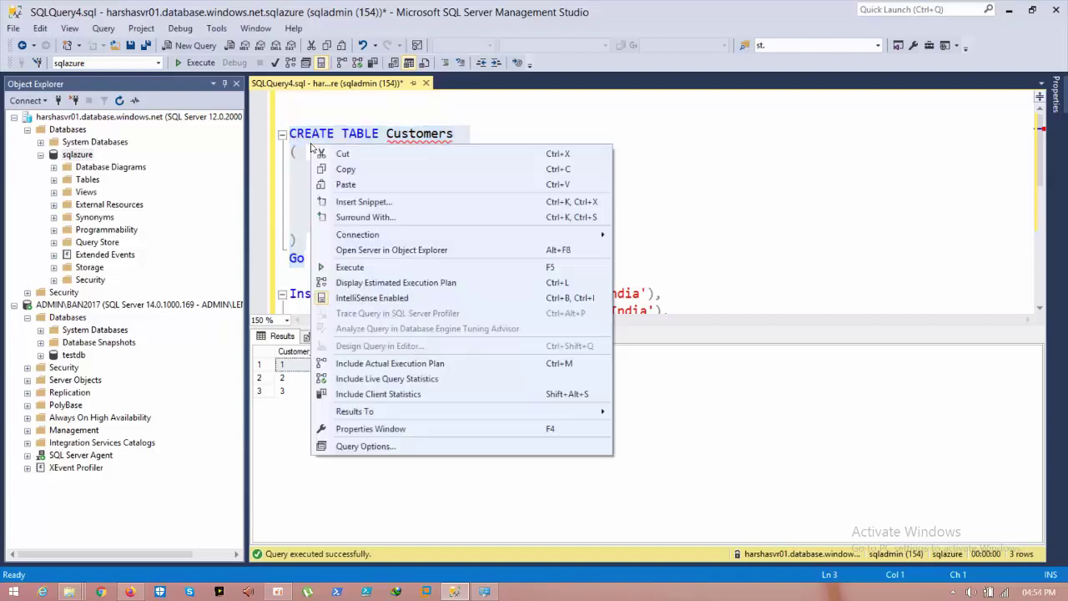
left_click(342, 169)
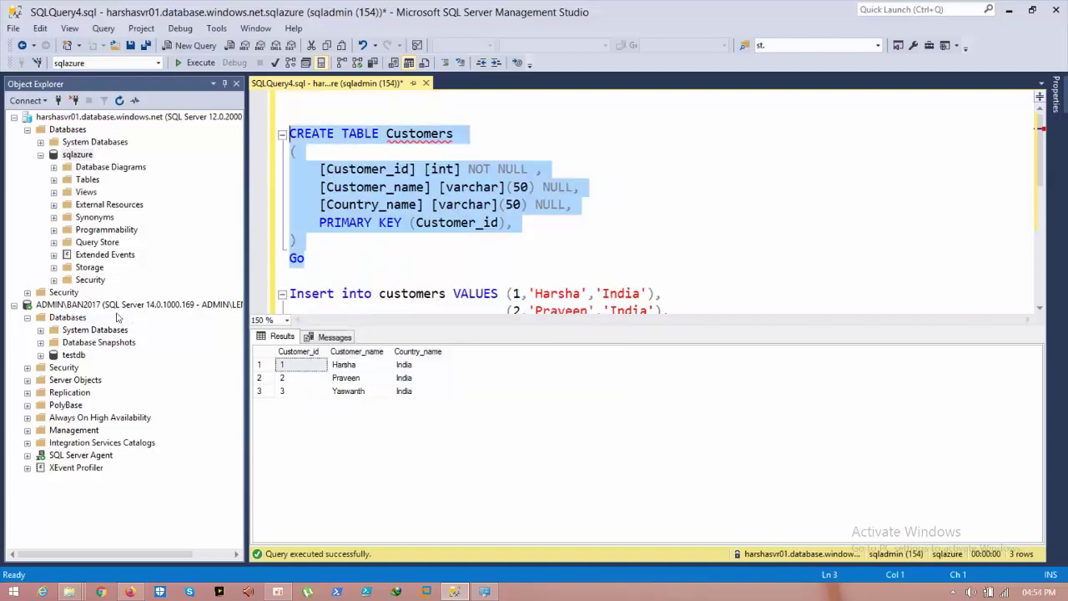
double_click(77, 356)
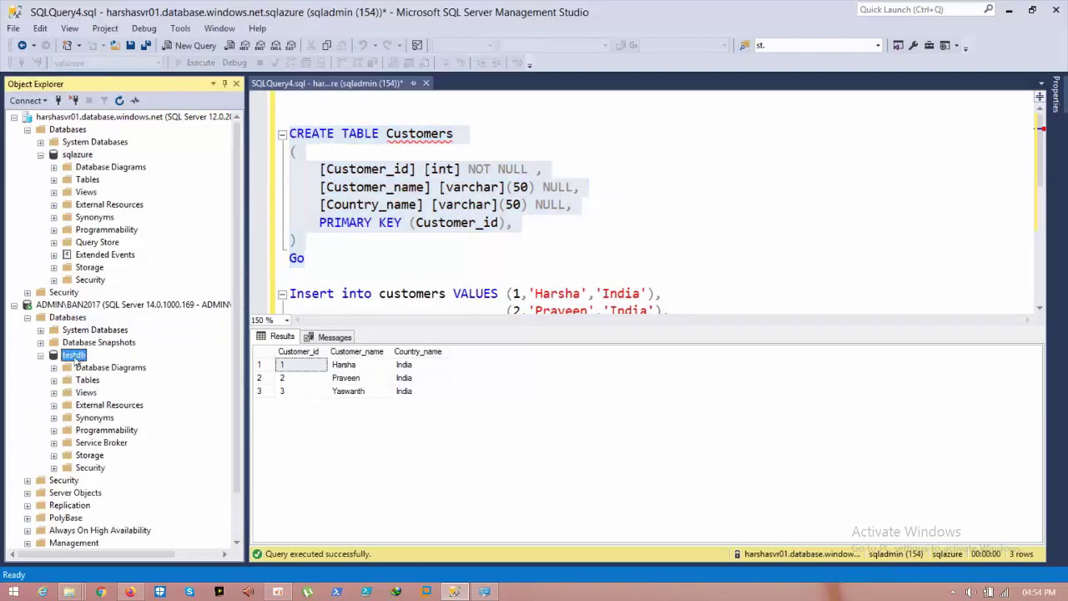
right_click(76, 357)
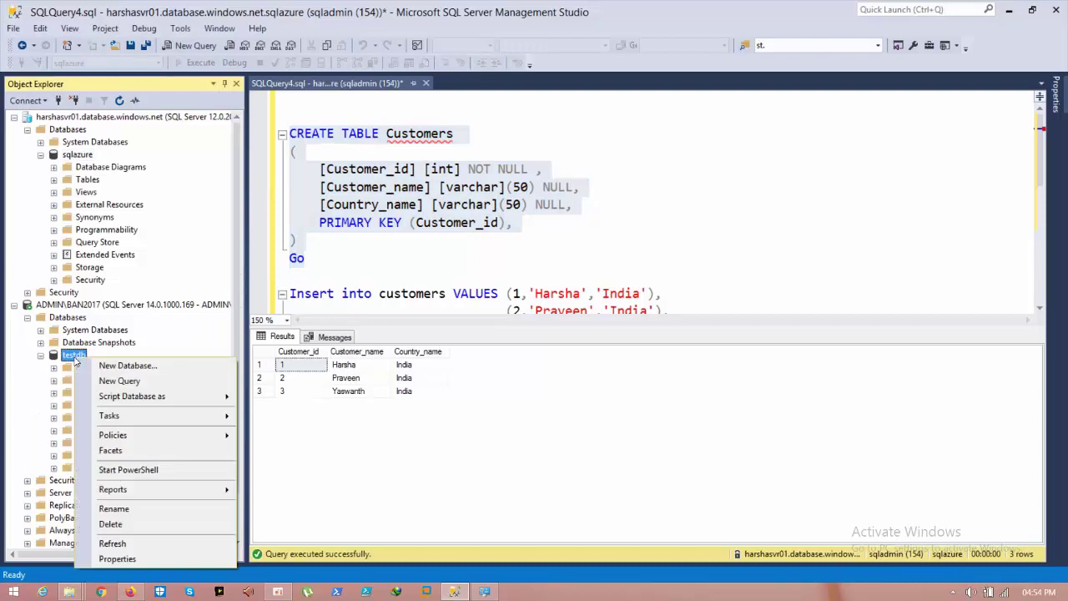
left_click(119, 381)
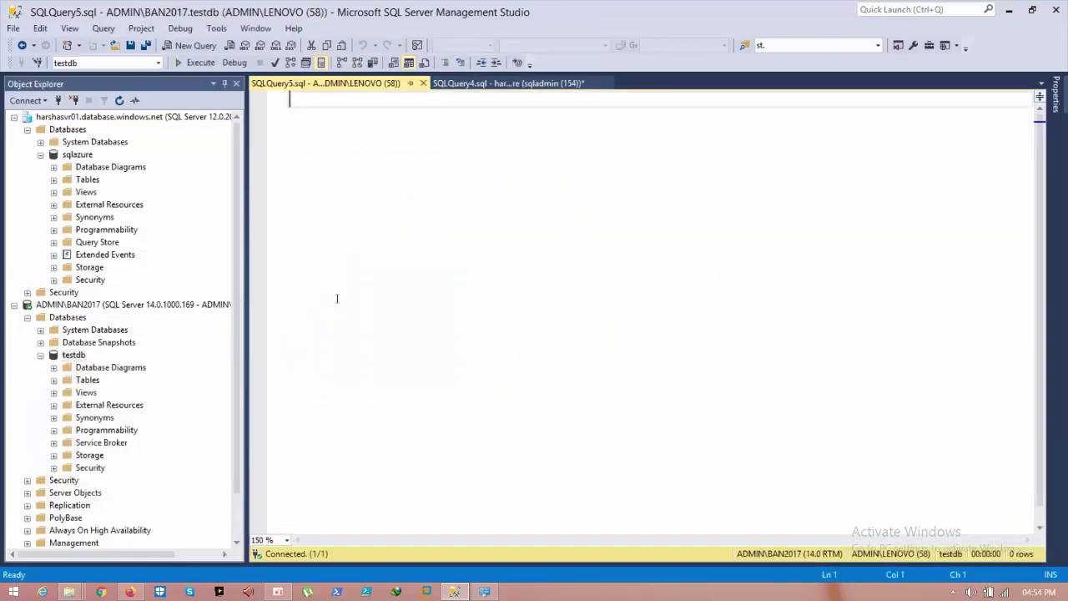
key("ctrl+v")
left_click_drag(332, 225, 289, 98)
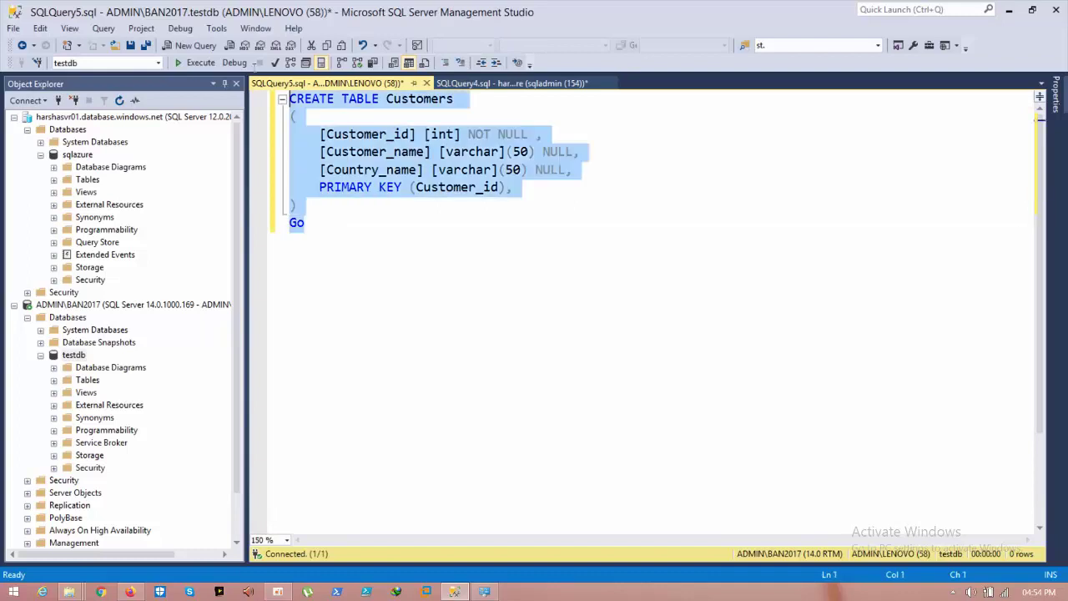
left_click(199, 63)
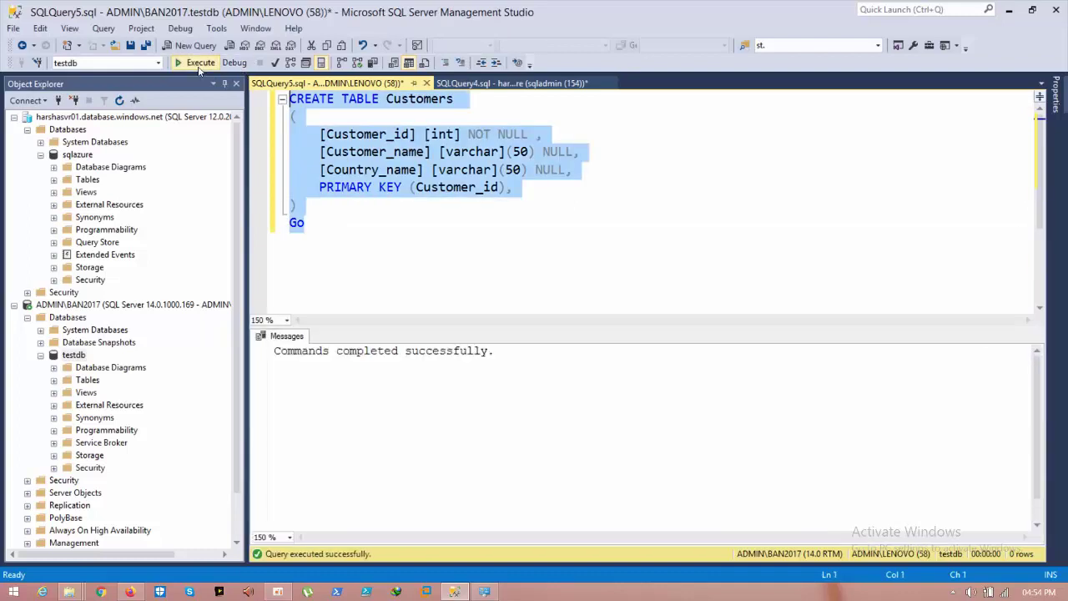
Step: Refresh testdb and select the top rows of dbo.Customers, confirming it is empty
left_click(75, 356)
right_click(76, 356)
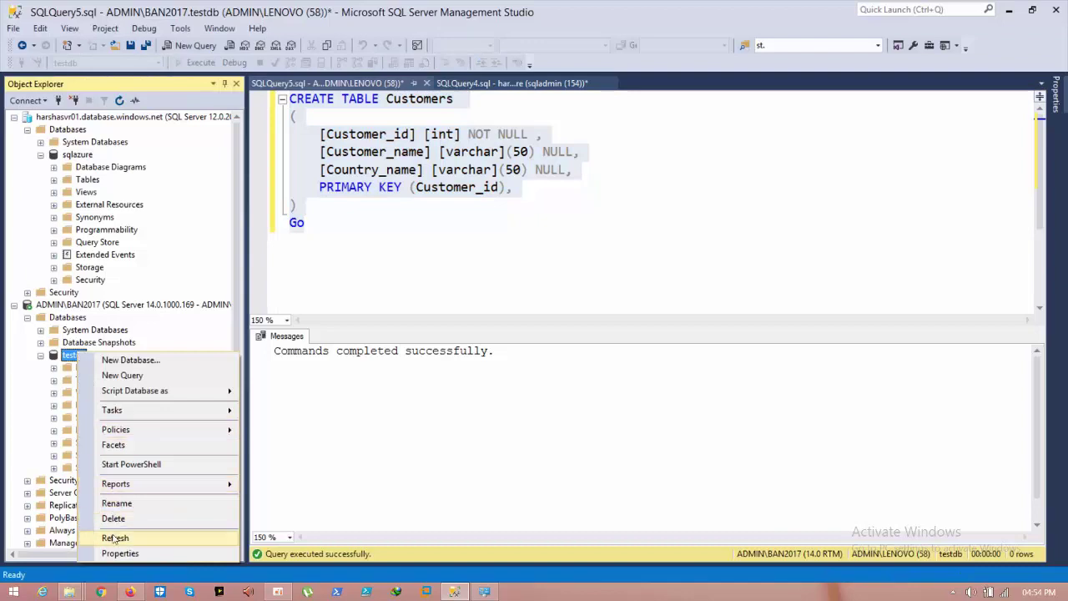
left_click(101, 537)
double_click(87, 379)
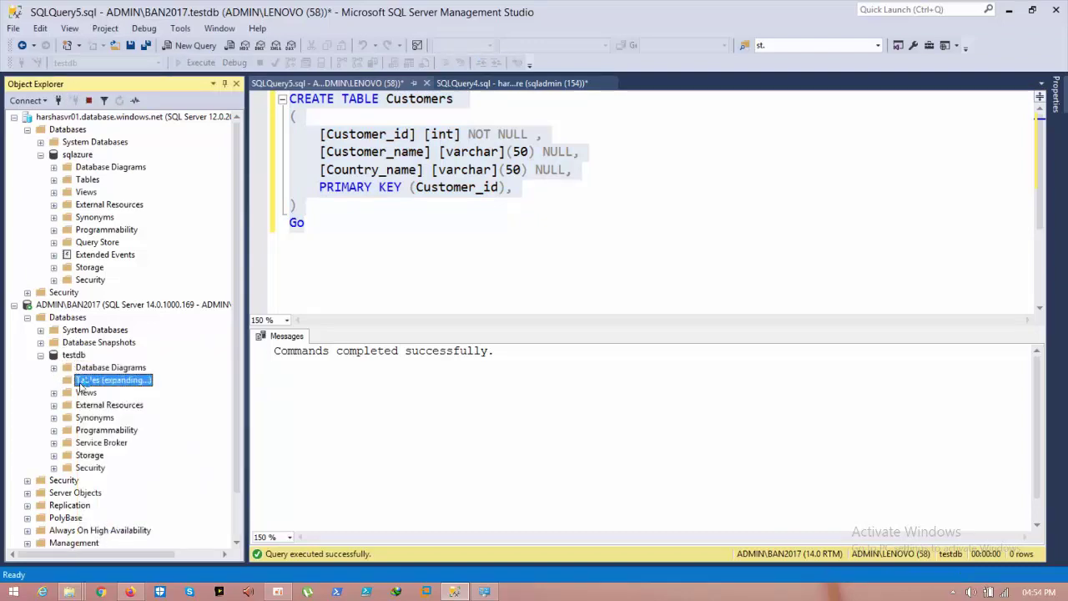
left_click(105, 441)
right_click(102, 442)
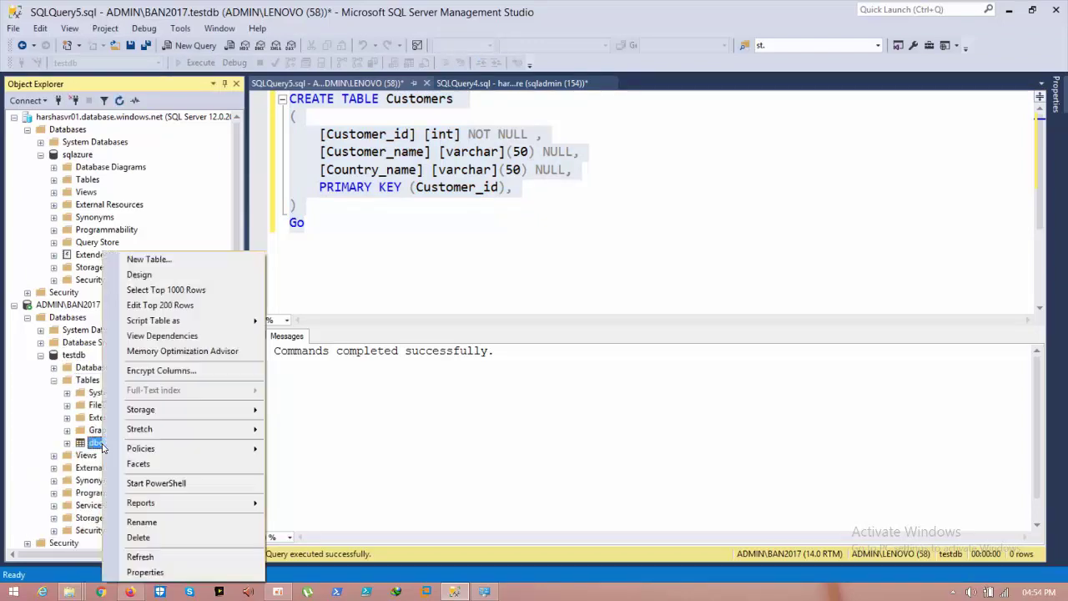
left_click(167, 292)
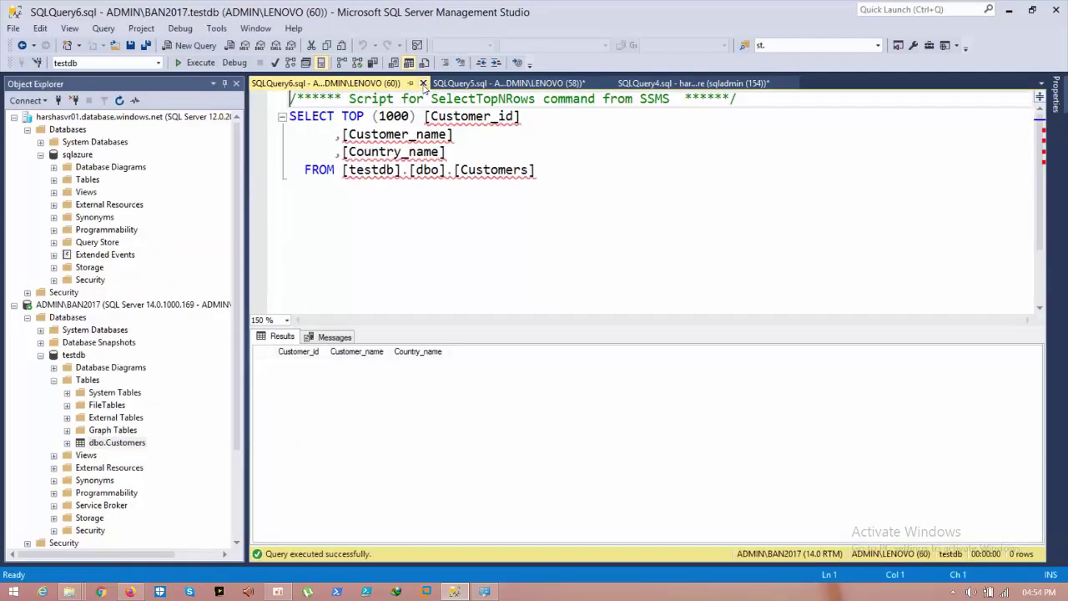
Step: Close both query tabs, discarding the unsaved local query, and return to Firefox
left_click(423, 83)
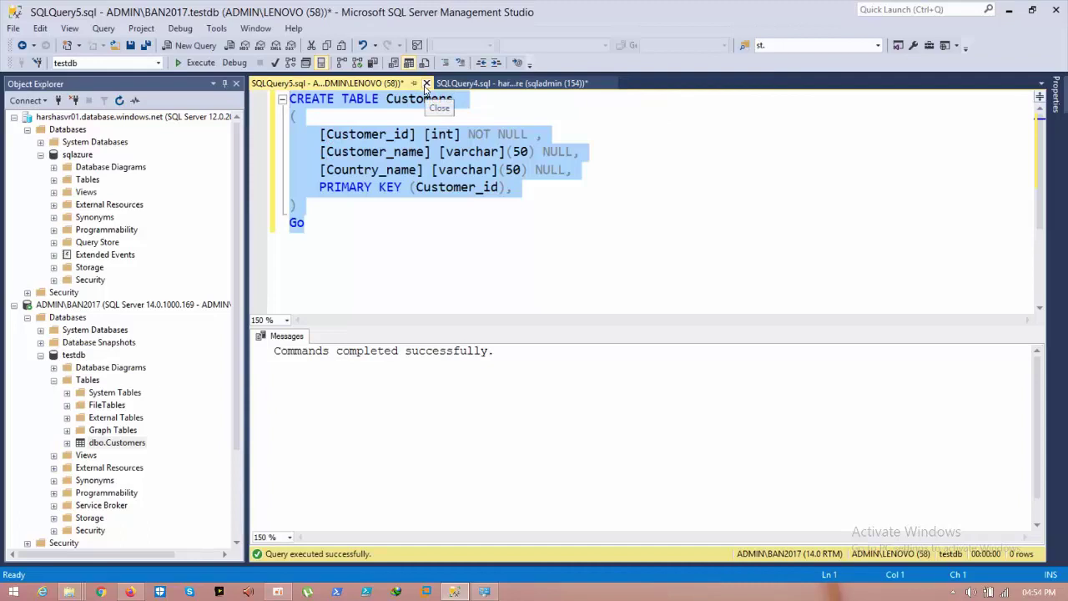
left_click(424, 84)
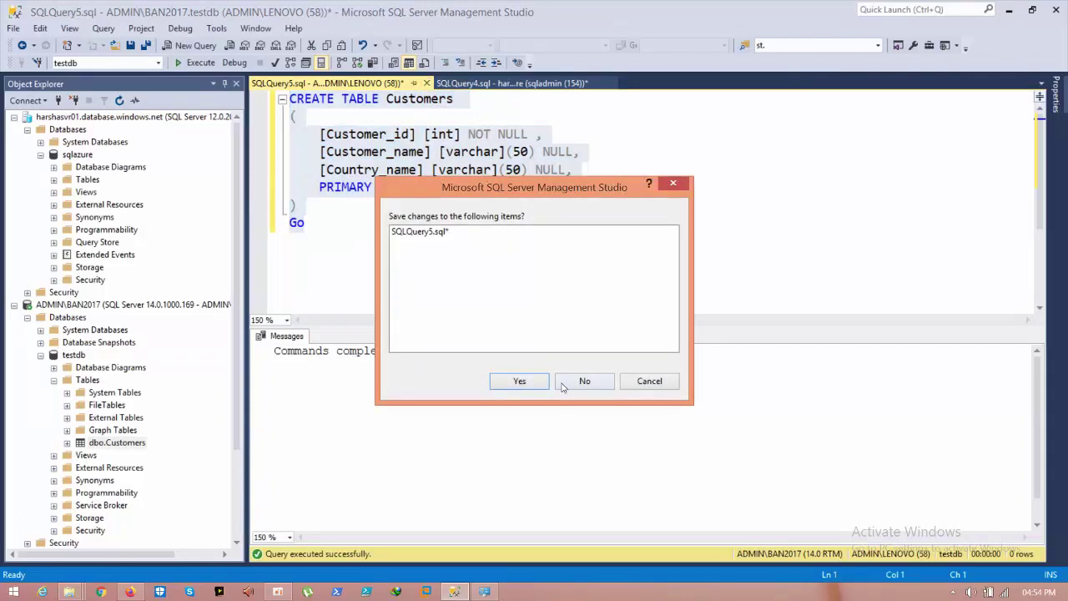
left_click(581, 381)
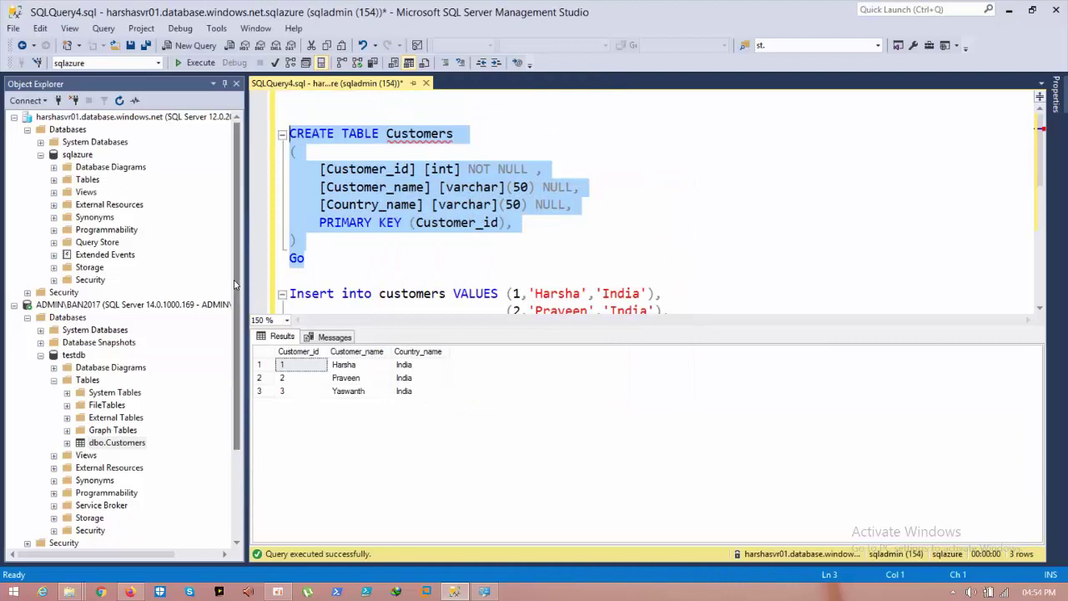
mouse_move(236, 289)
left_mouse_down()
mouse_move(237, 329)
mouse_move(241, 271)
left_mouse_up()
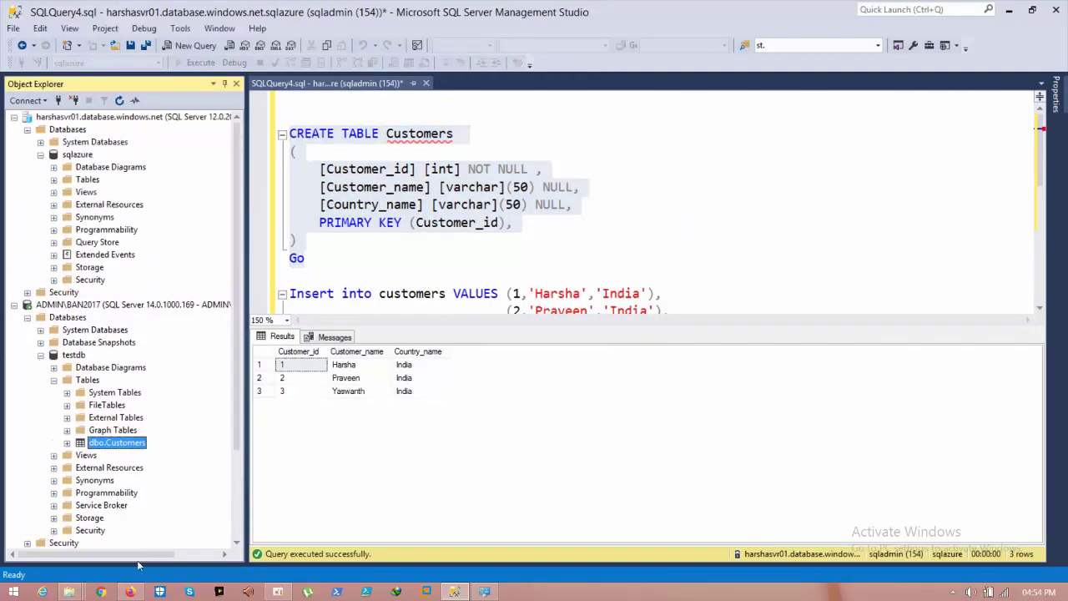
left_click(130, 592)
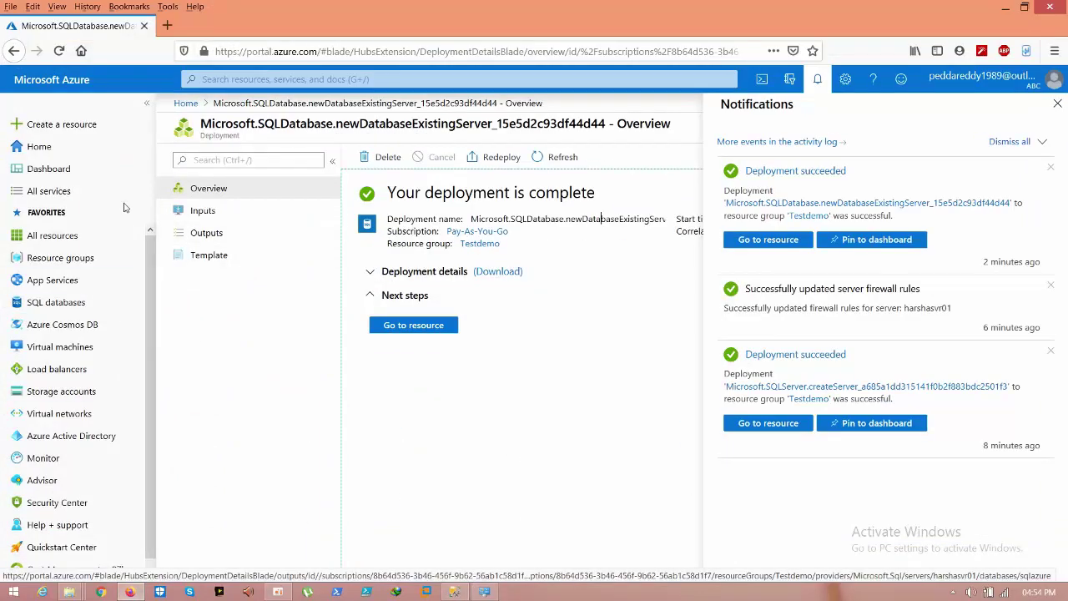
Step: Go from Home through harshasvr01's SQL databases to sqlazure's Sync to other databases page
left_click(63, 151)
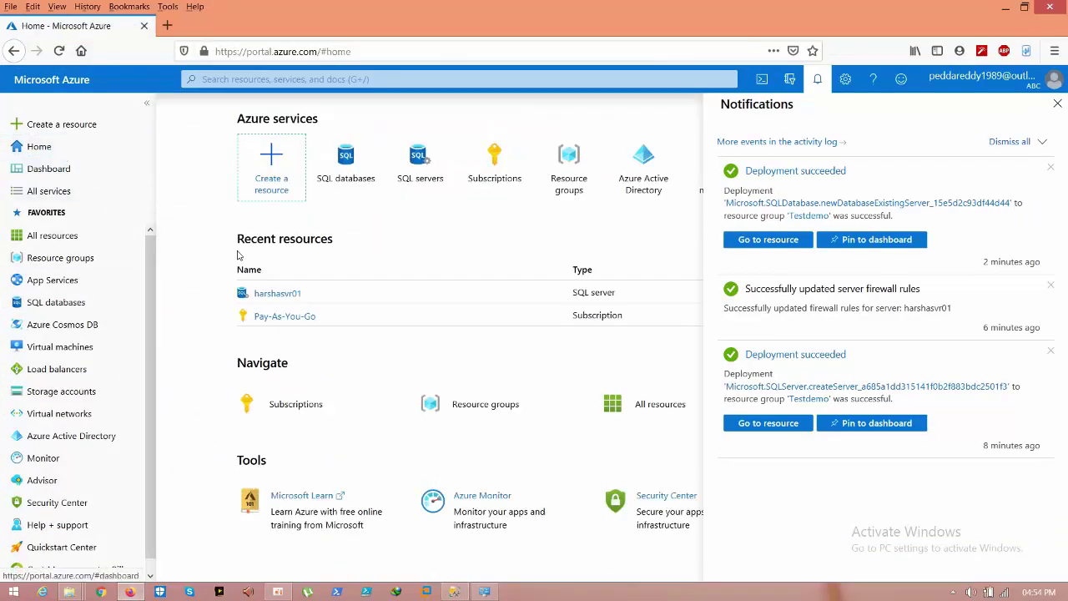
left_click(821, 79)
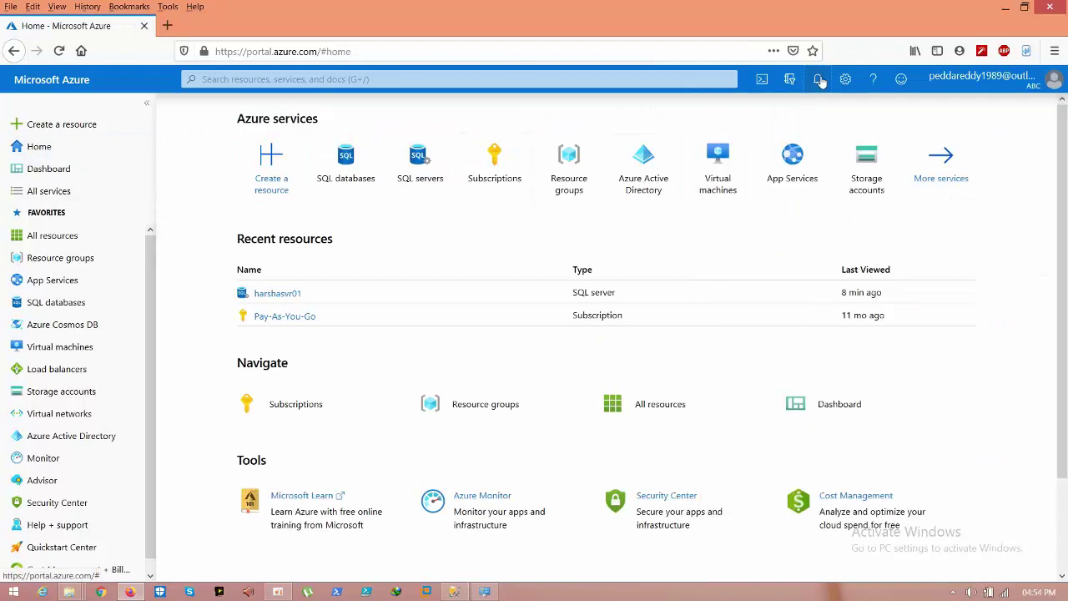
left_click(276, 295)
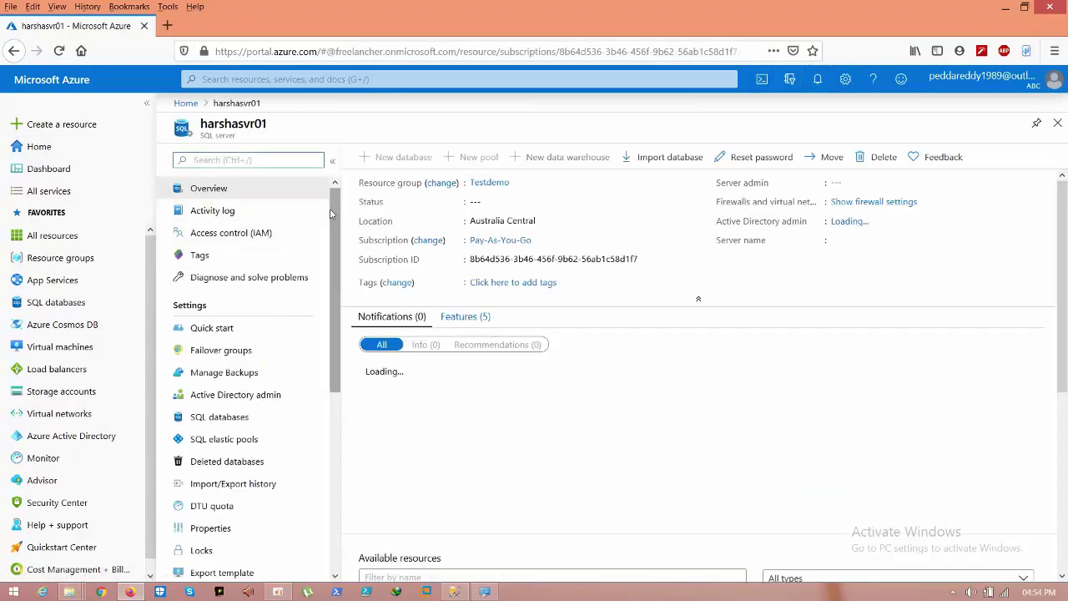
left_click_drag(338, 217, 339, 297)
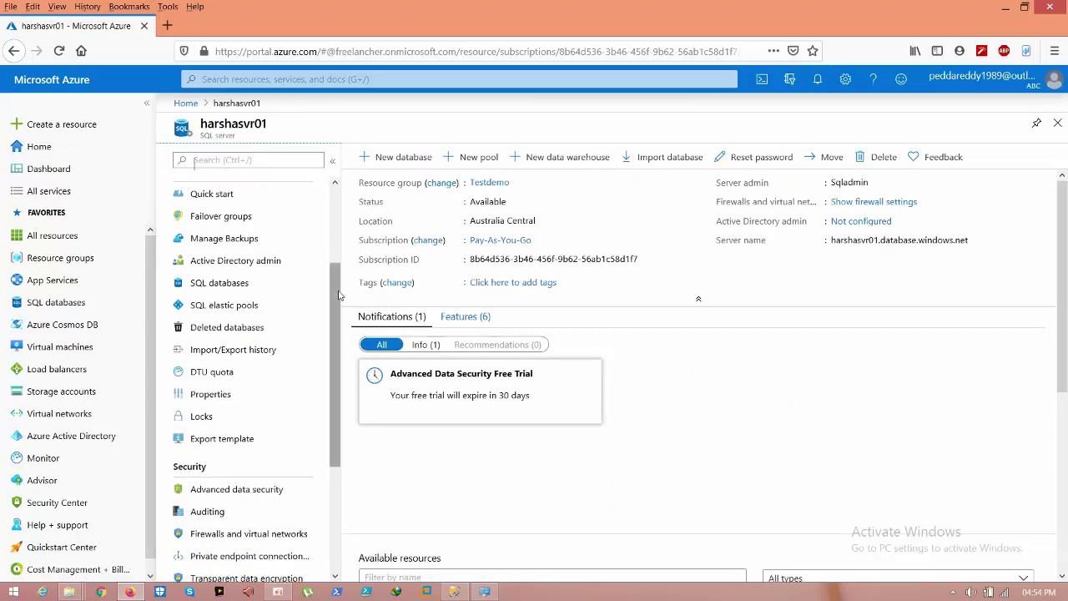
left_click(248, 285)
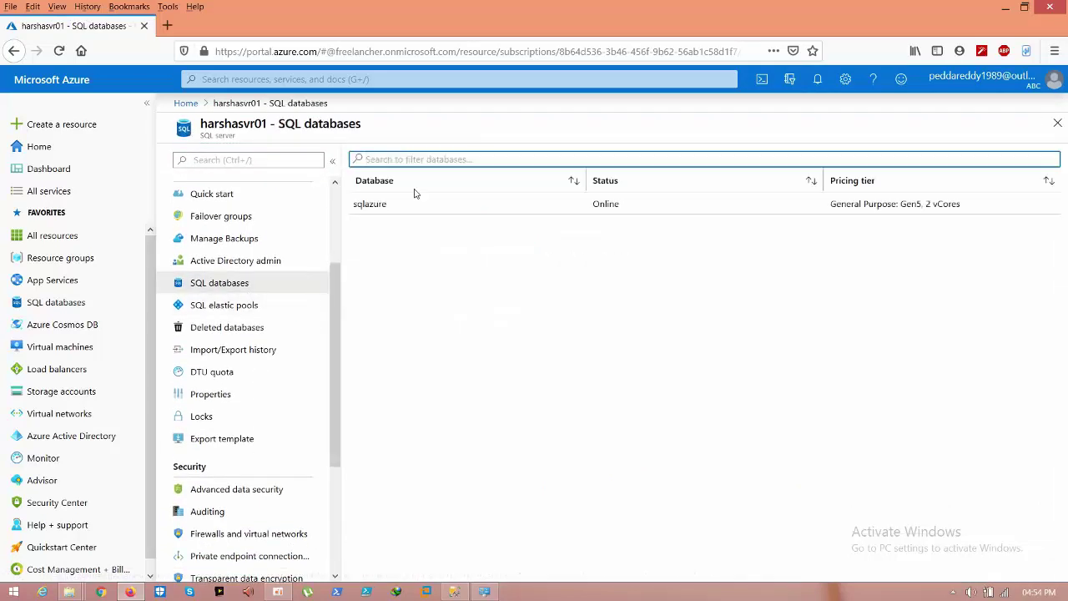
left_click(412, 204)
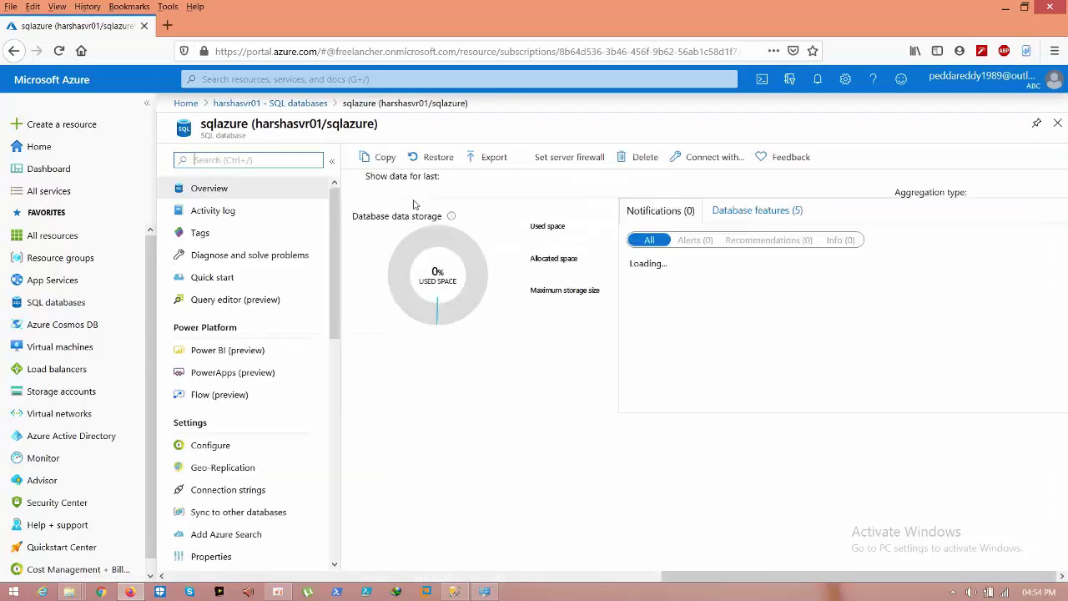
left_click_drag(336, 223, 330, 320)
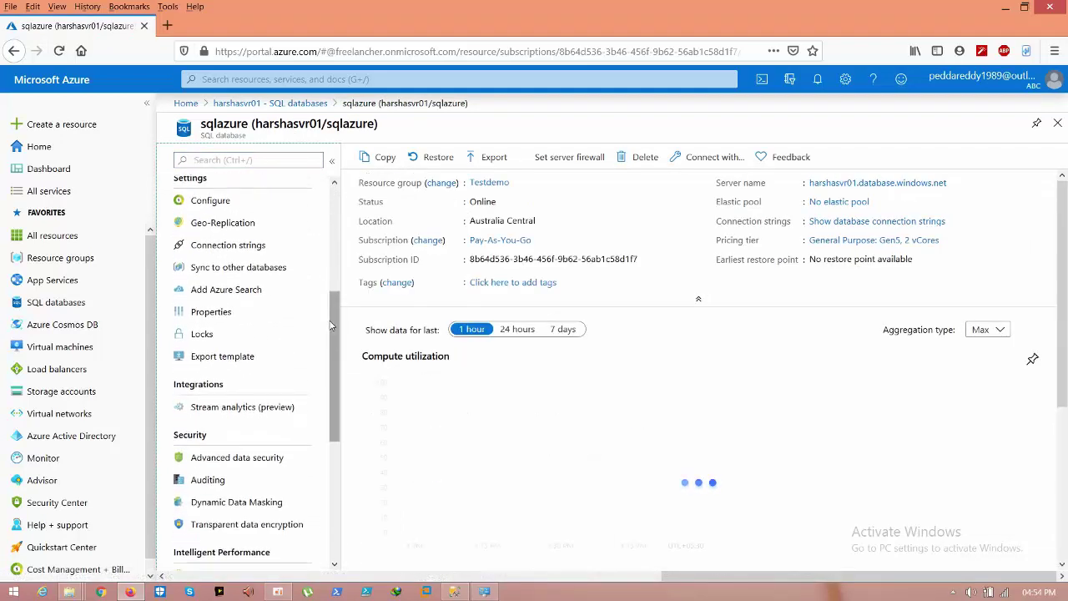
left_click(247, 269)
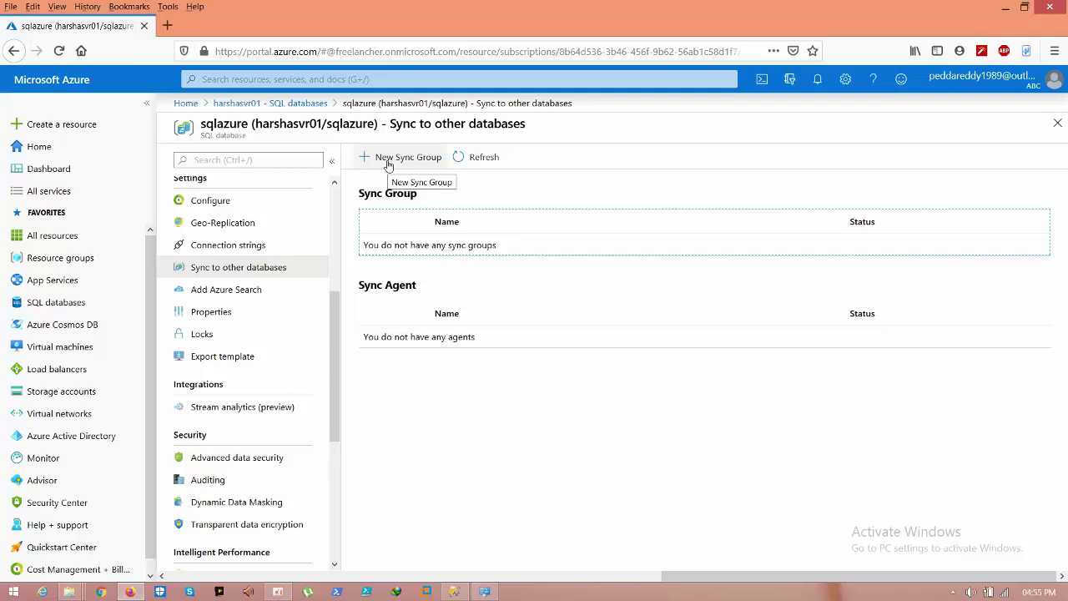
Step: Start a new sync group and create the new metadata database syncdb
left_click(388, 166)
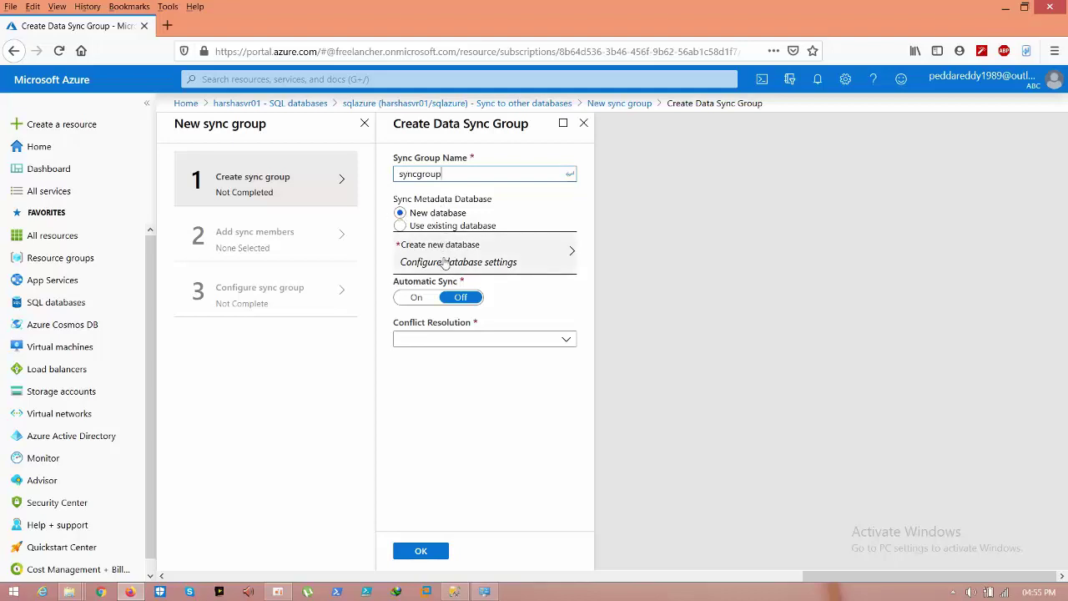
left_click(497, 250)
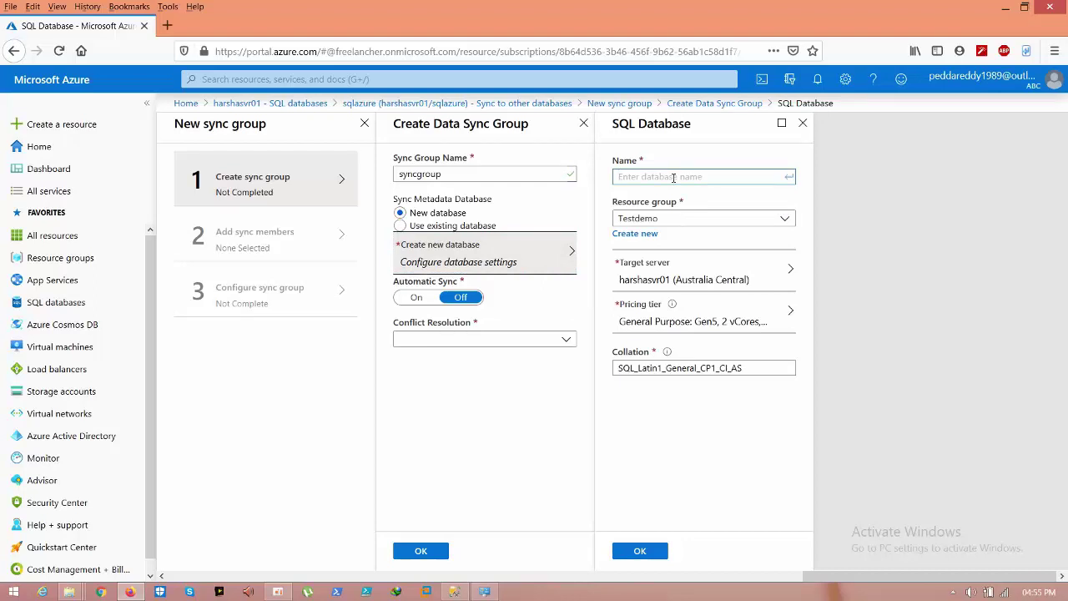
type("syncdb")
left_click(639, 551)
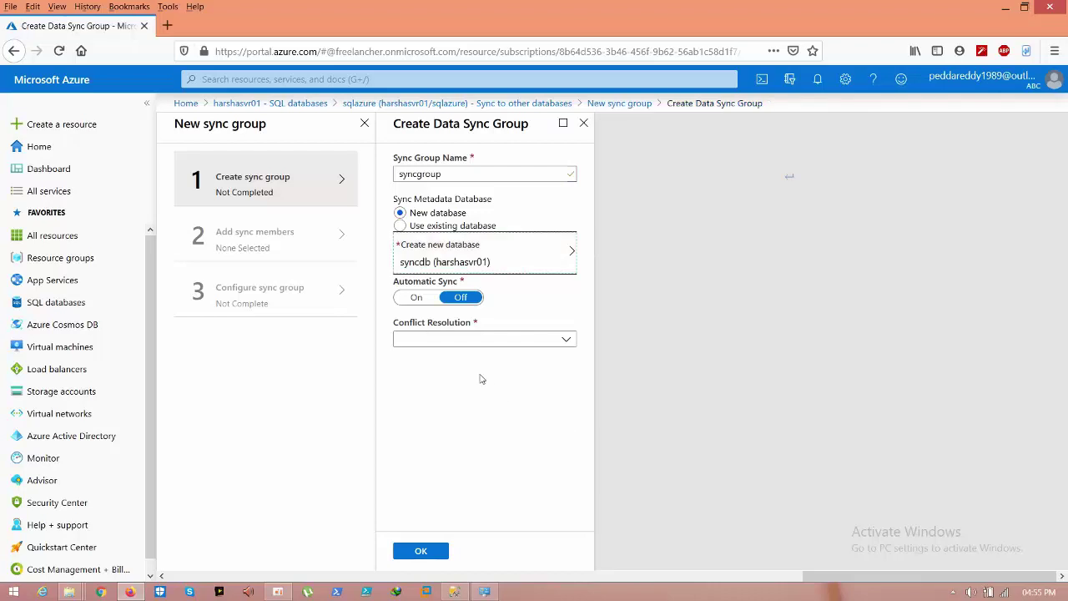
Step: Turn on automatic sync every 5 minutes with Hub win conflict resolution, and submit
left_click(419, 297)
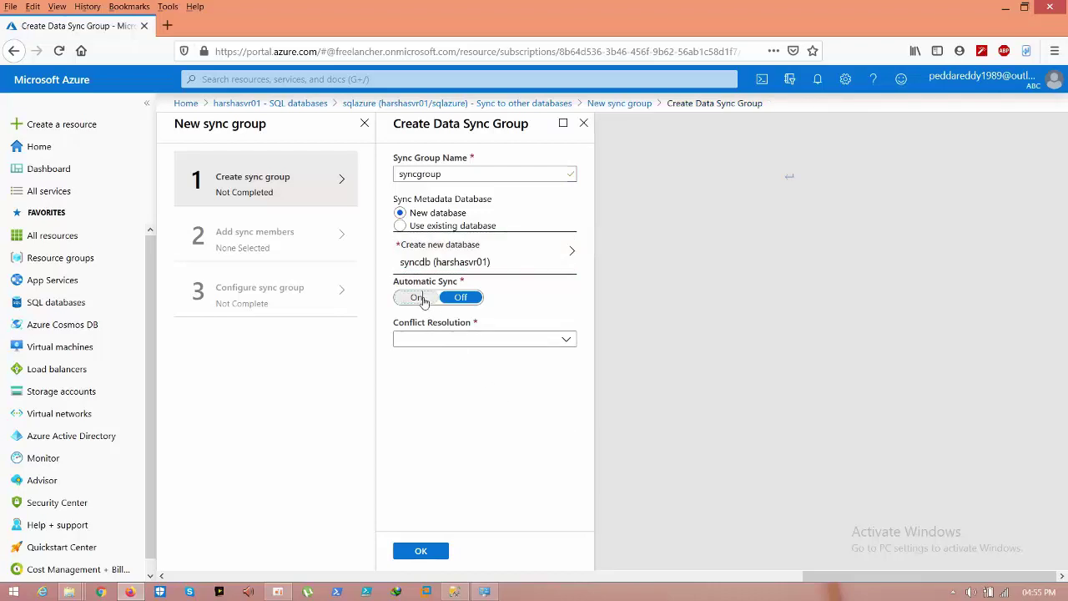
left_click(482, 337)
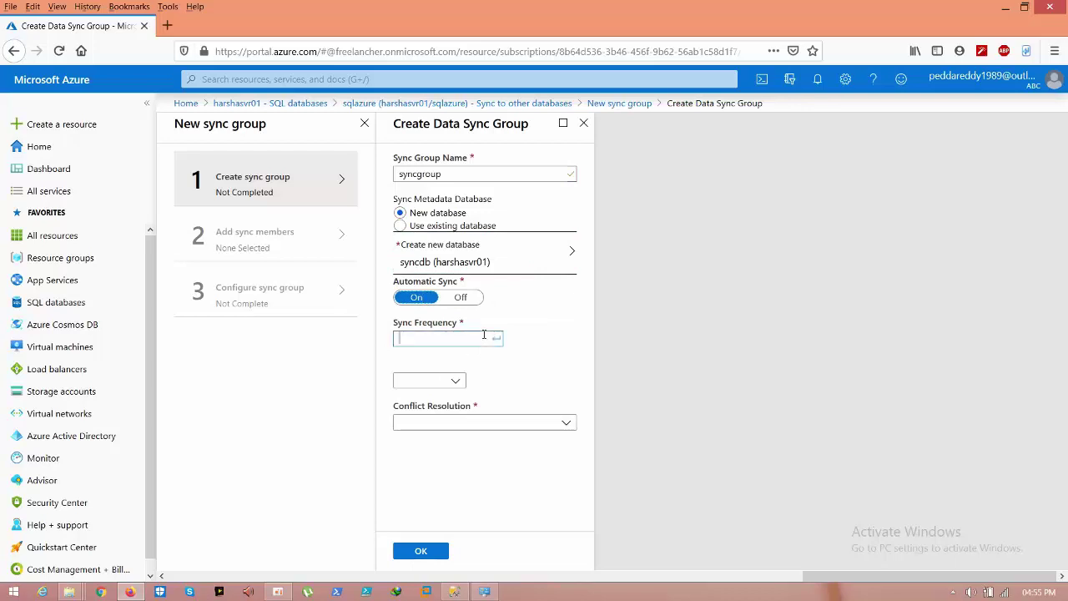
left_click(455, 380)
left_click(414, 422)
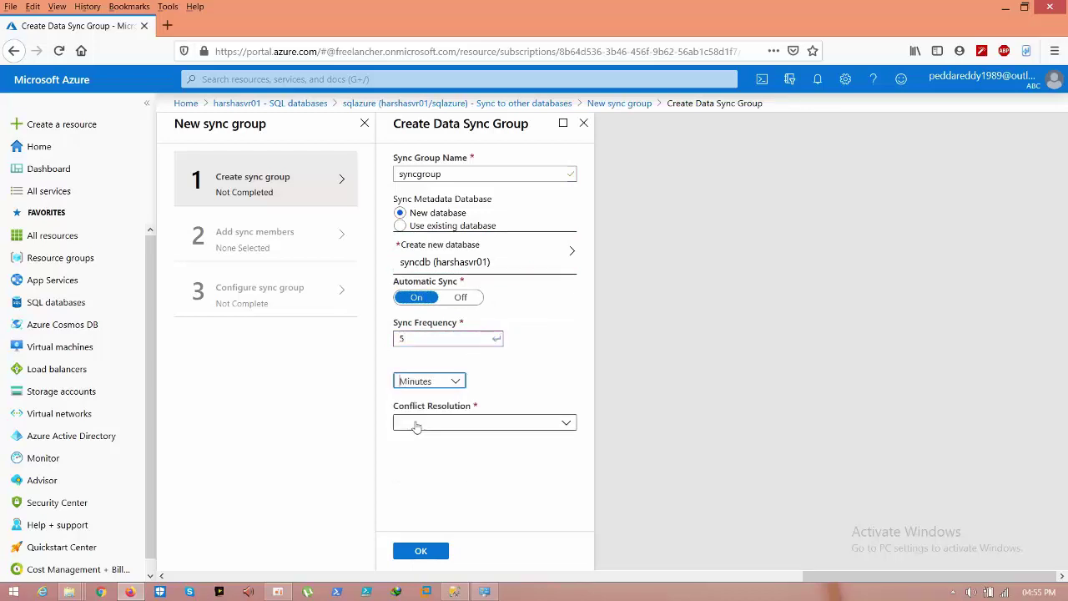
left_click(436, 425)
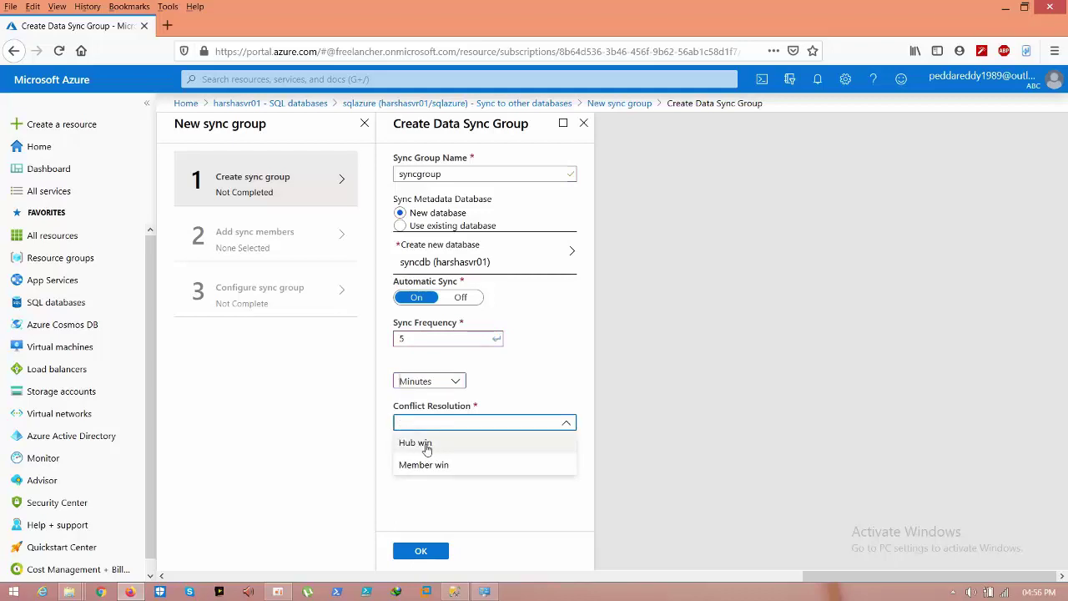
left_click(426, 448)
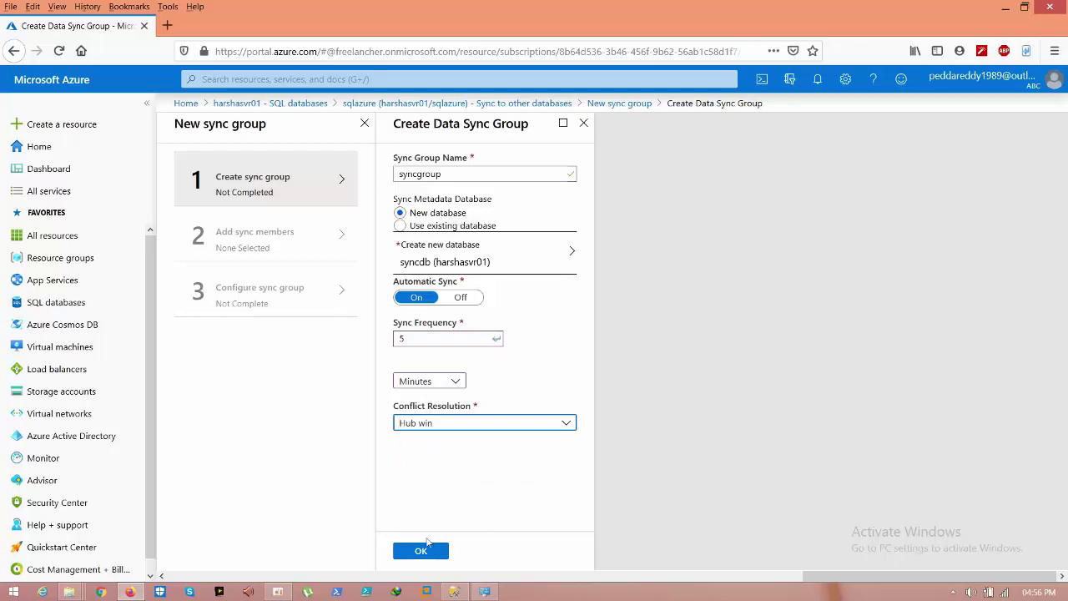
left_click(425, 550)
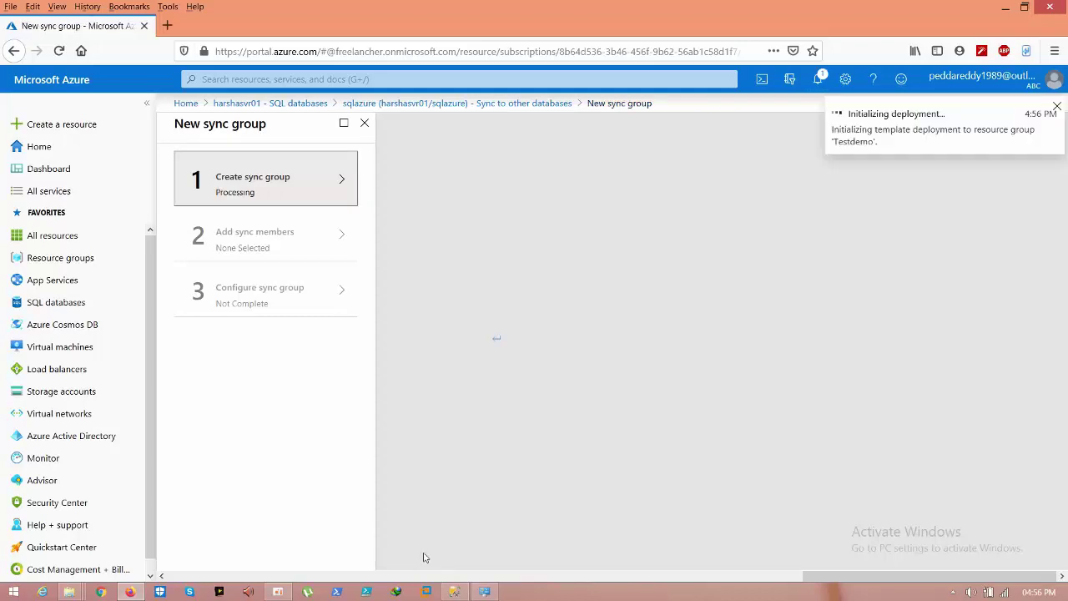
Step: Confirm in notifications that syncgroup was created, then view harshasvr01's database list with syncdb Online
left_click(820, 81)
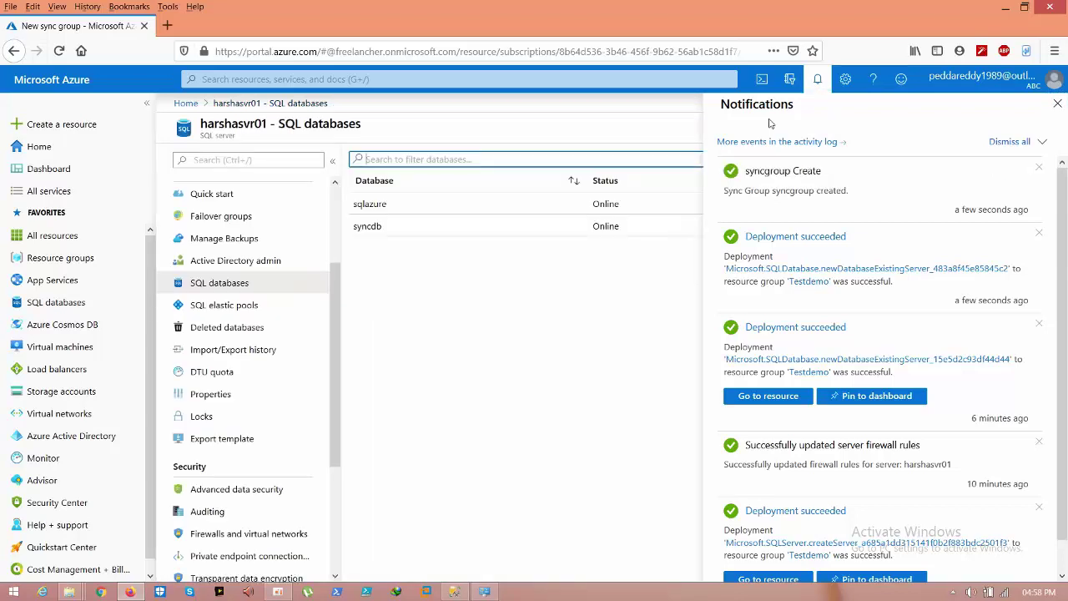
left_click(819, 83)
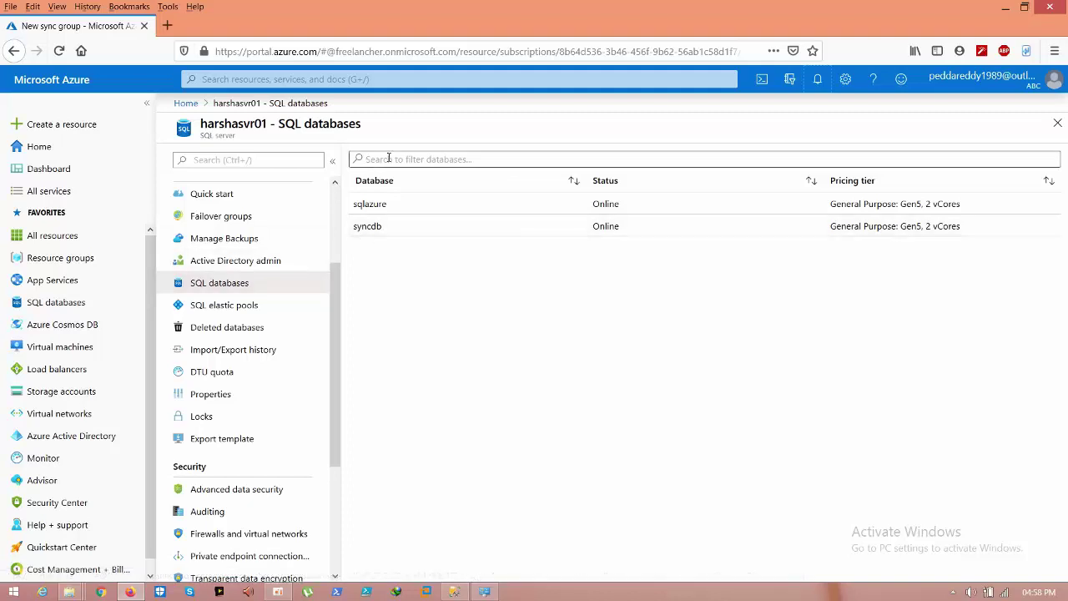
Step: Open sqlazure's Sync to other databases settings and select syncgroup
left_click(373, 208)
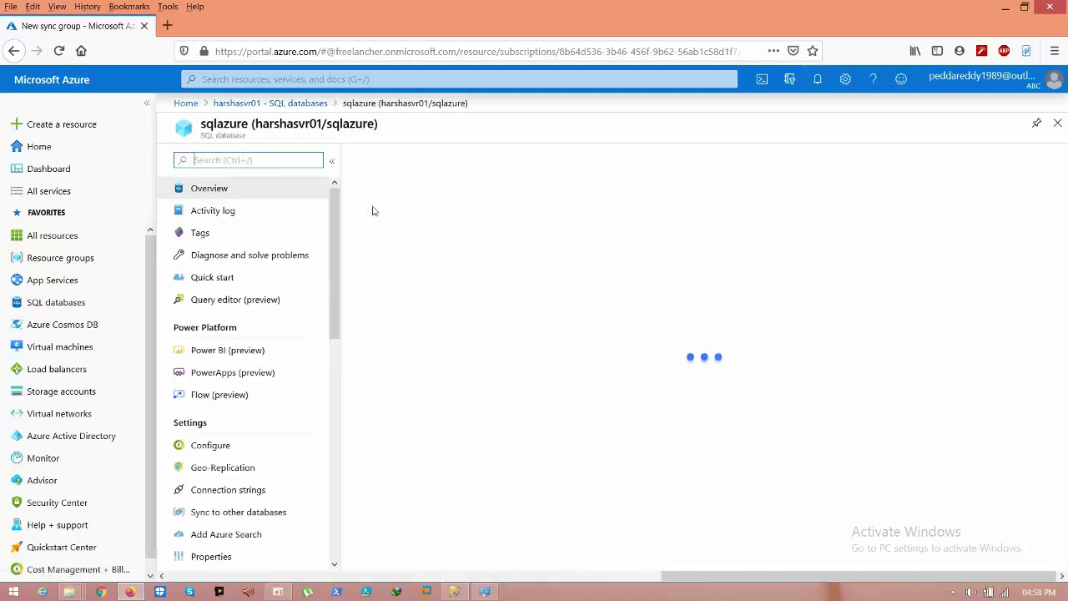
scroll(332, 229, "down", 1)
scroll(331, 255, "down", 4)
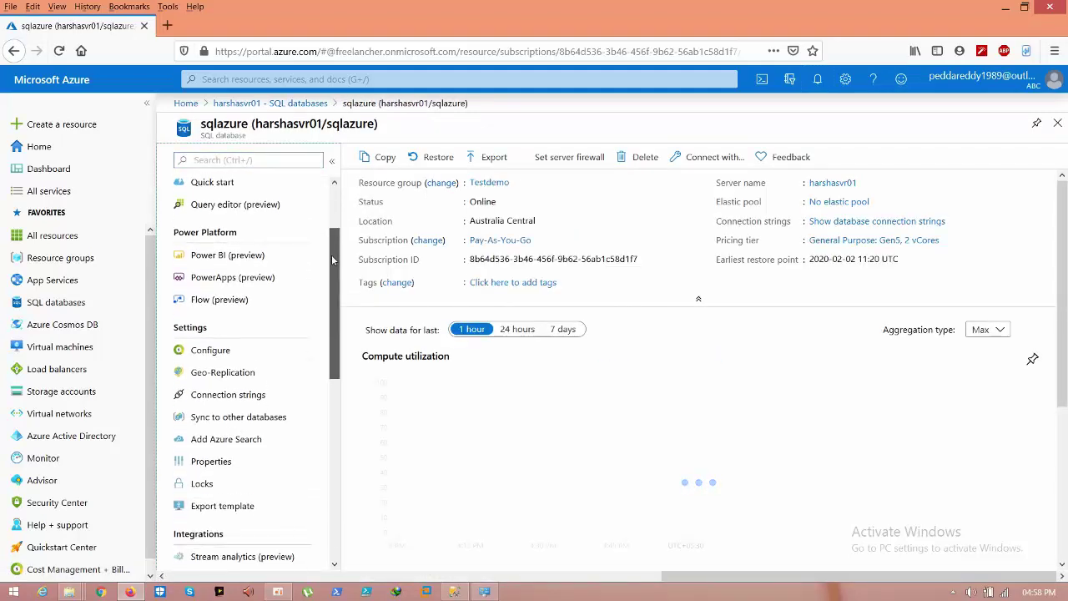
left_click(245, 342)
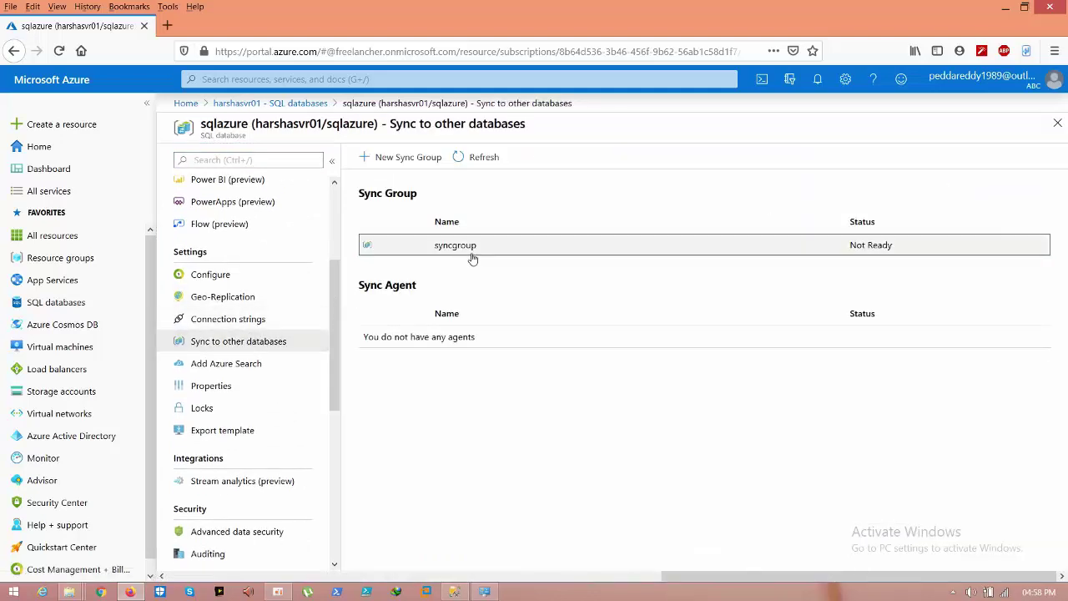
left_click(480, 251)
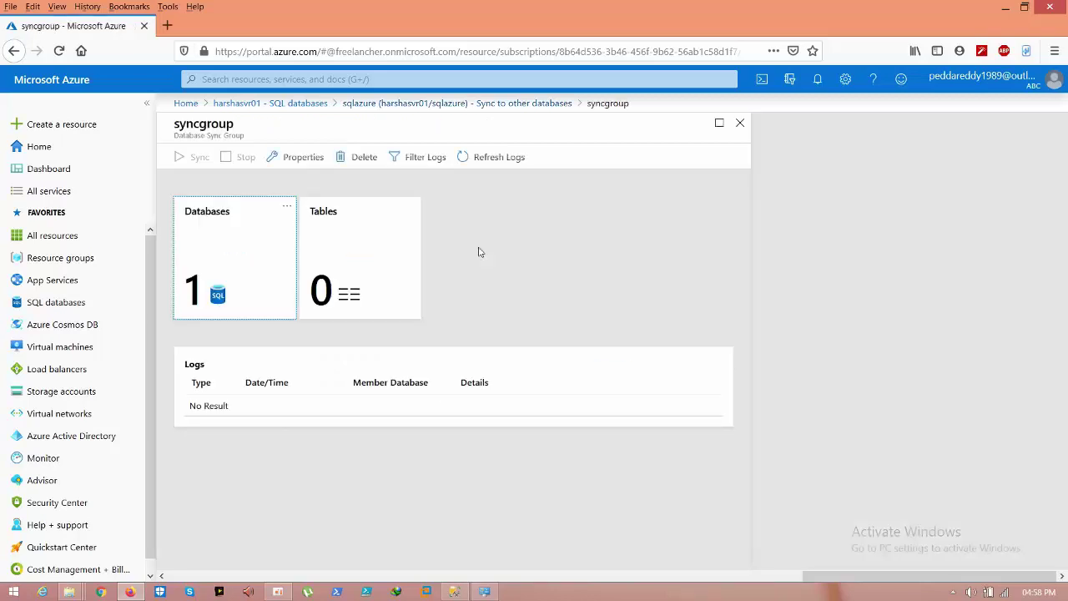
Step: Review syncgroup's tables, then reopen it and bring up its member Databases settings
left_click(396, 259)
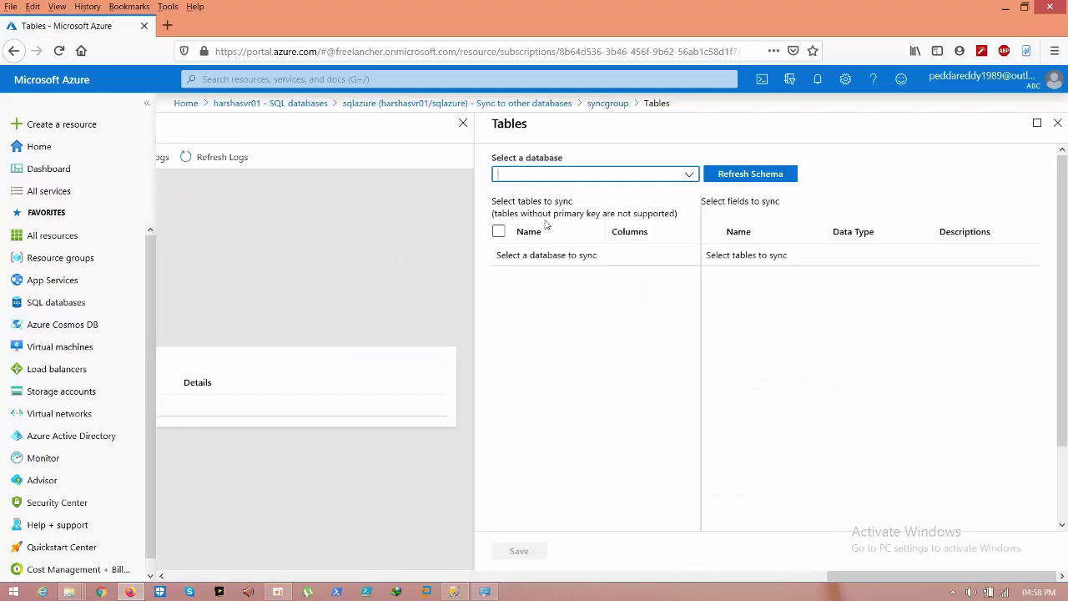
left_click(463, 122)
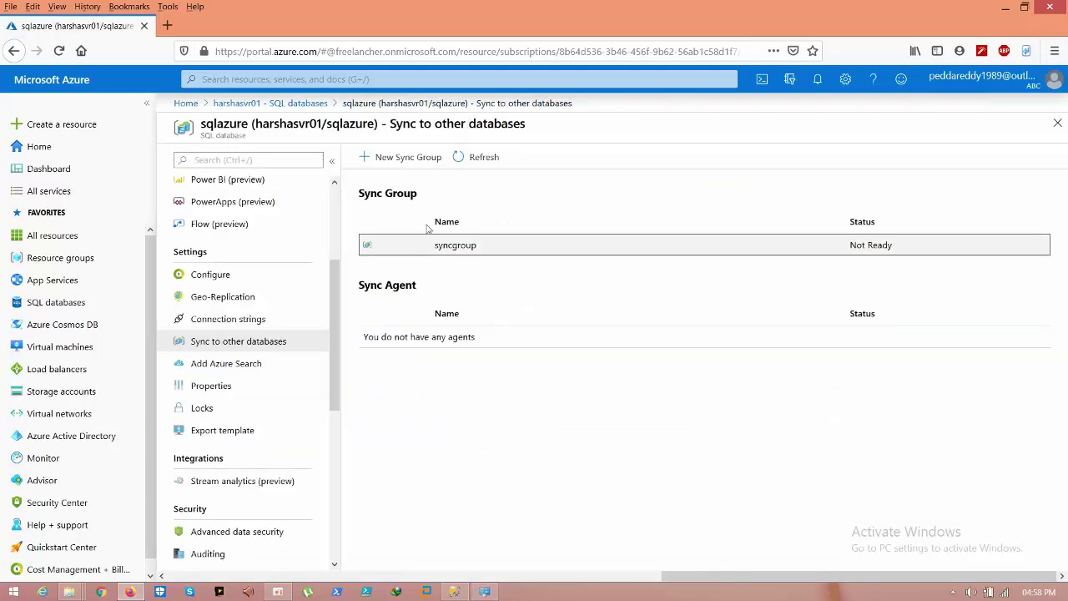
left_click(422, 253)
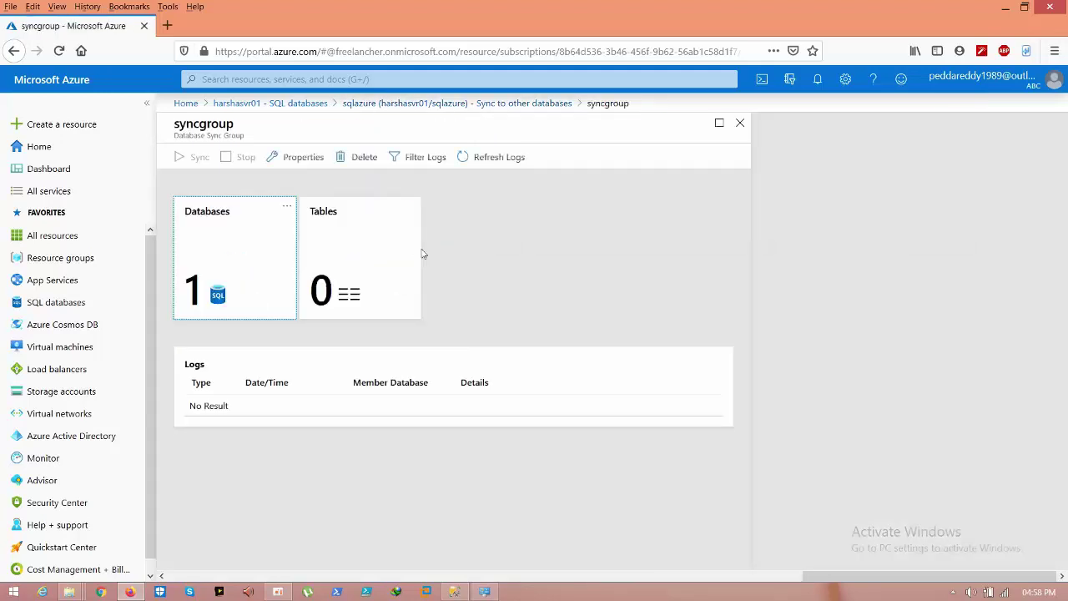
left_click(222, 252)
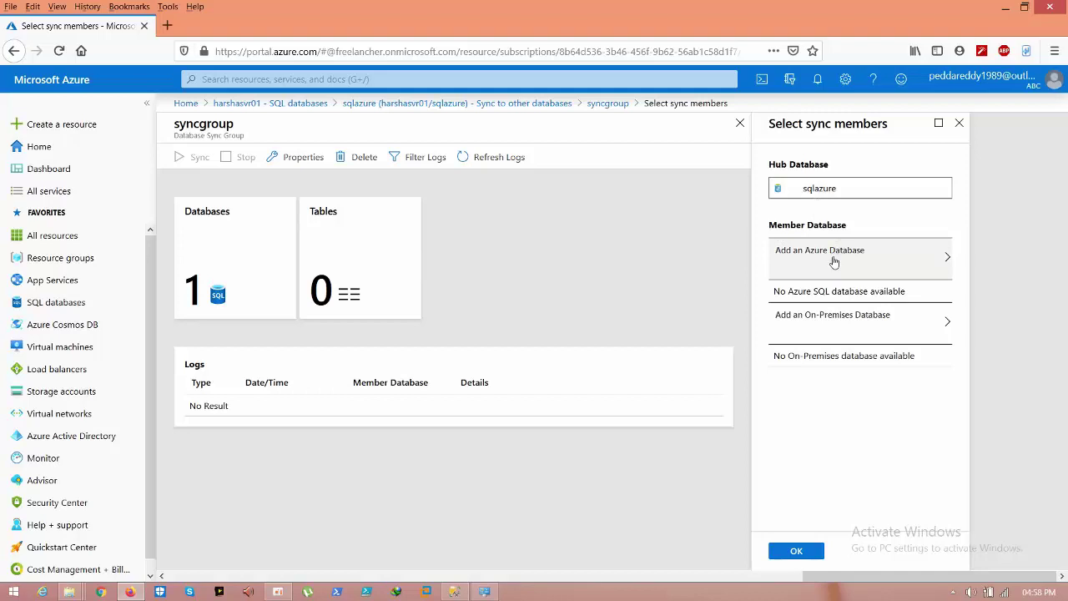
Step: Add an on-premises member database using a new sync agent and open the agent download page
left_click(853, 322)
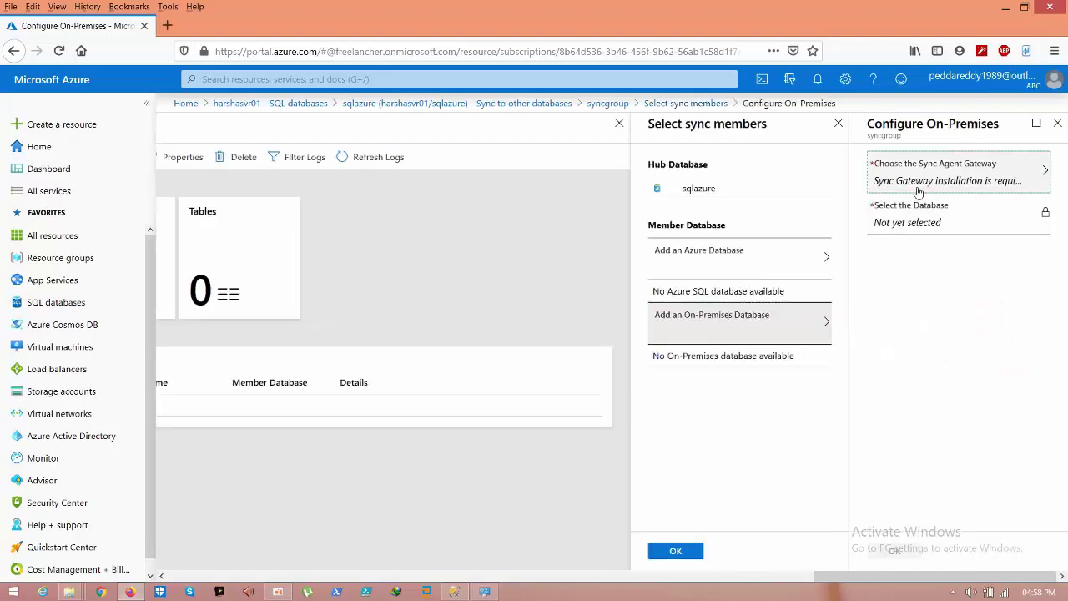
left_click(924, 176)
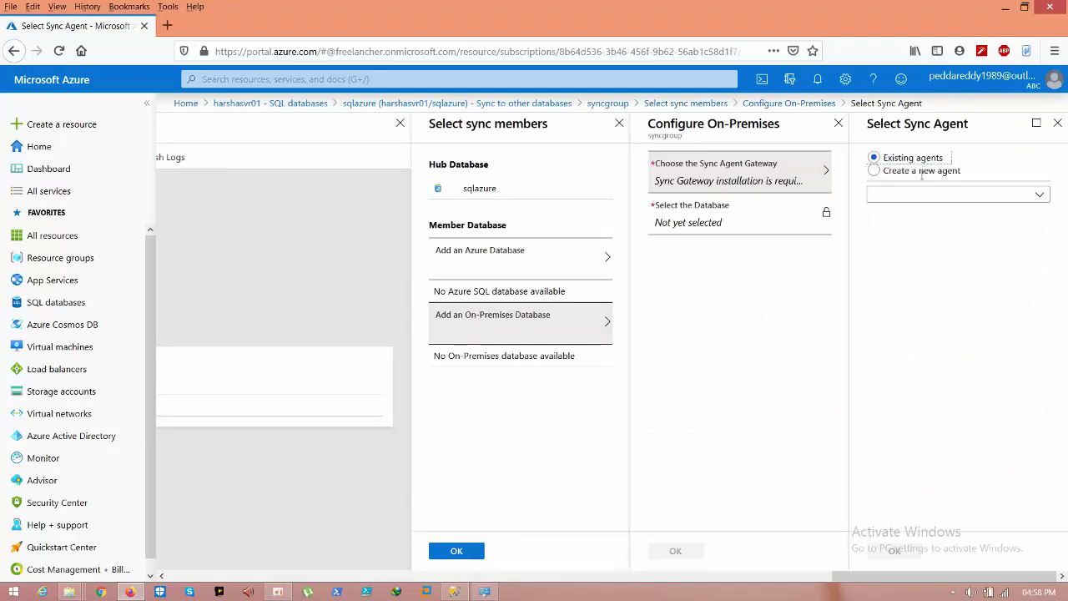
left_click(875, 171)
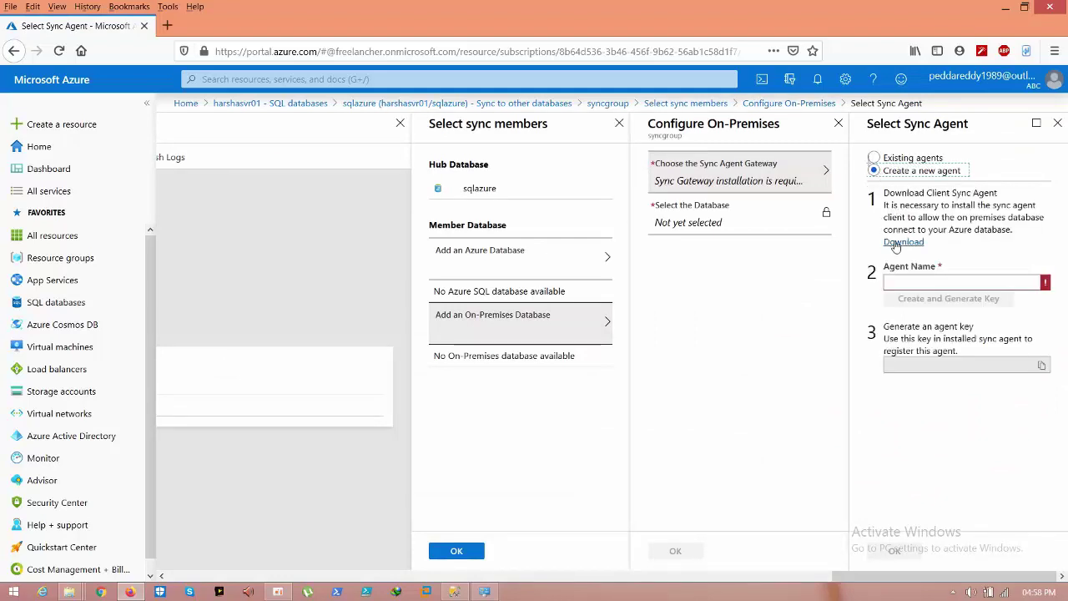
left_click(897, 243)
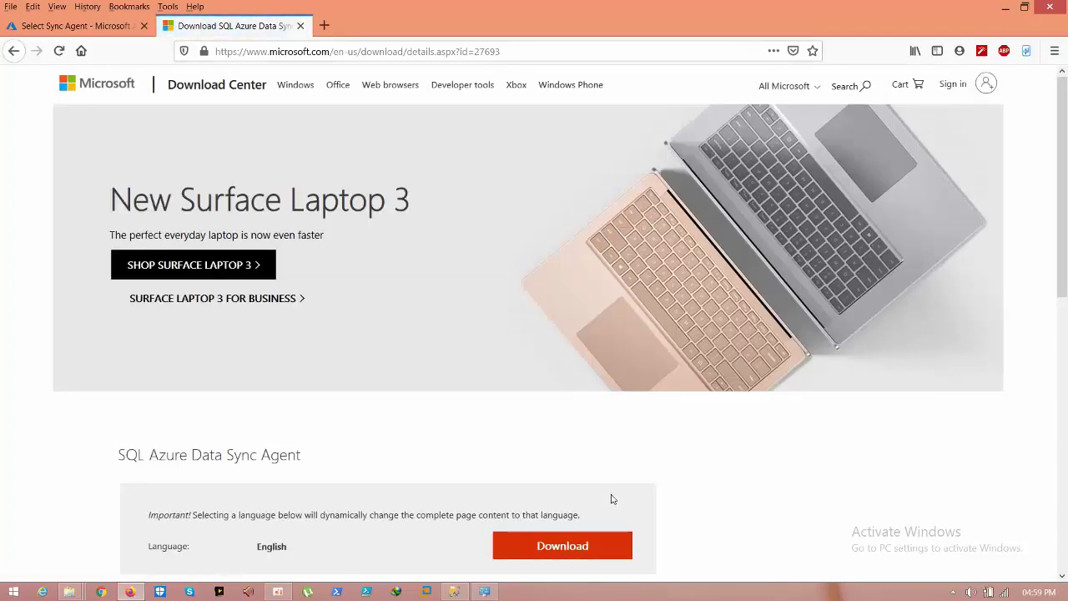
Step: Download SQLDataSyncAgent-2.0-x64-ENU.msi through IDM and open the installer
left_click(584, 538)
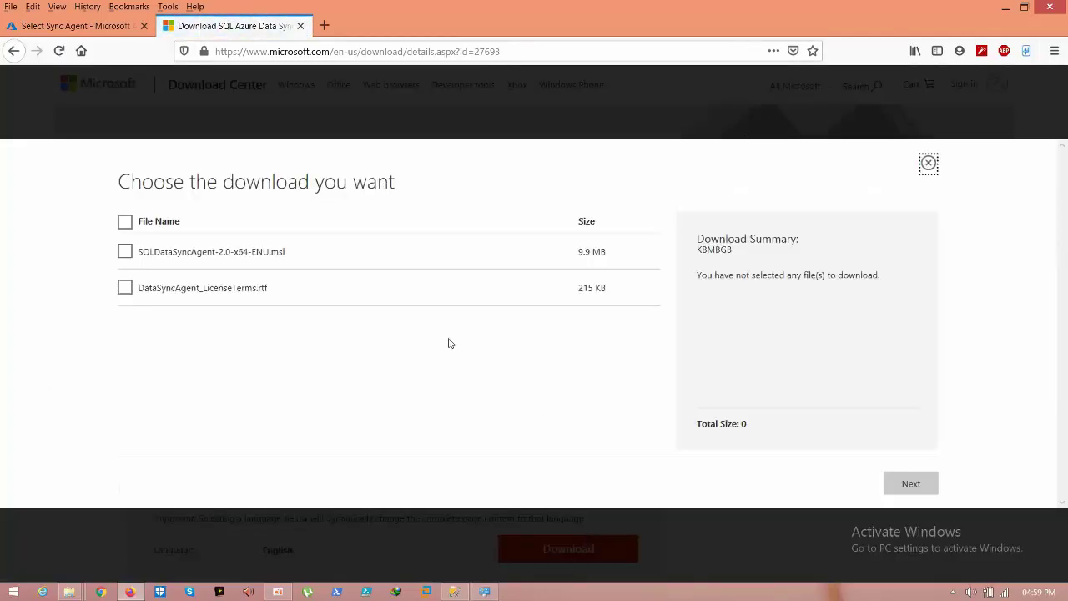
left_click(125, 251)
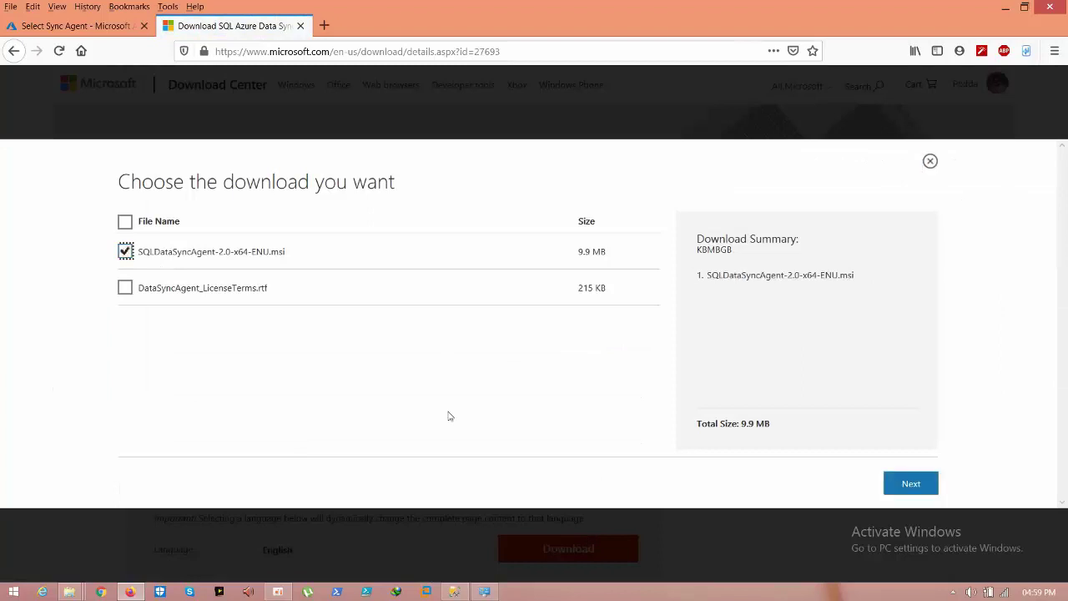
left_click(920, 482)
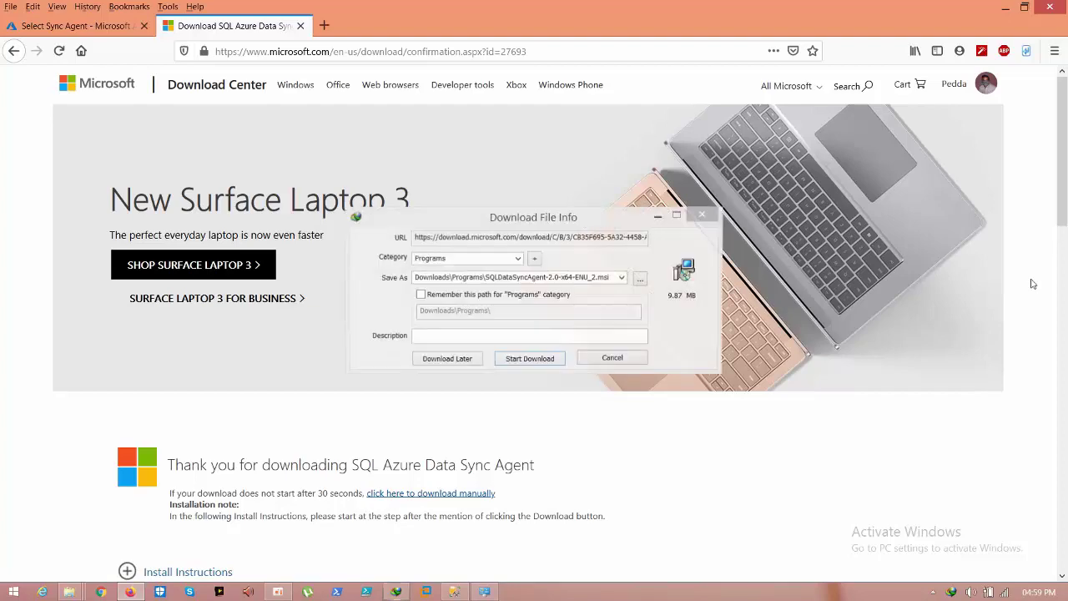
left_click(550, 361)
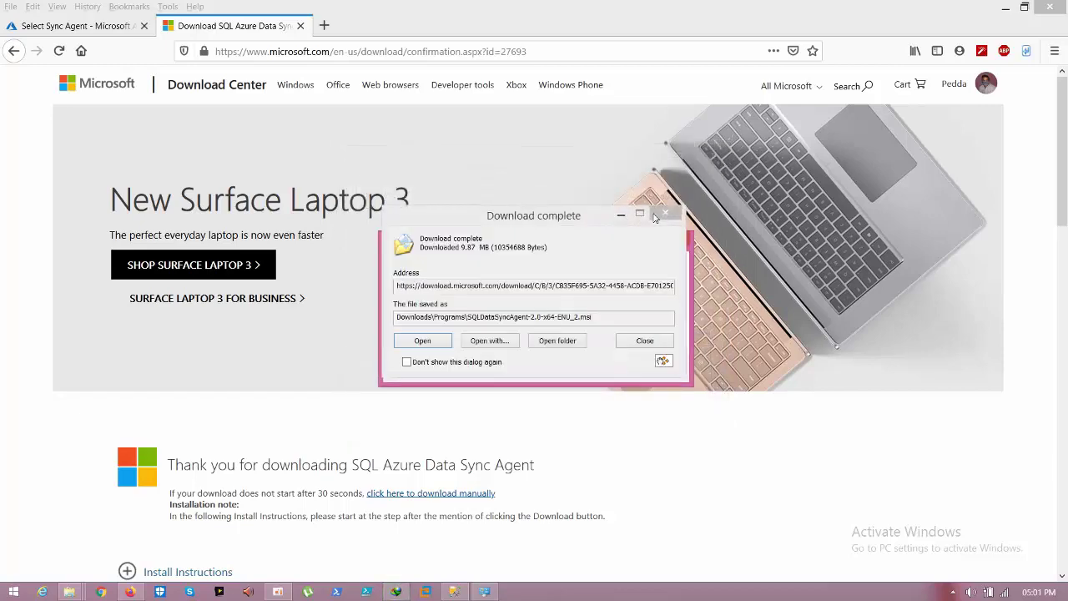
left_click(447, 341)
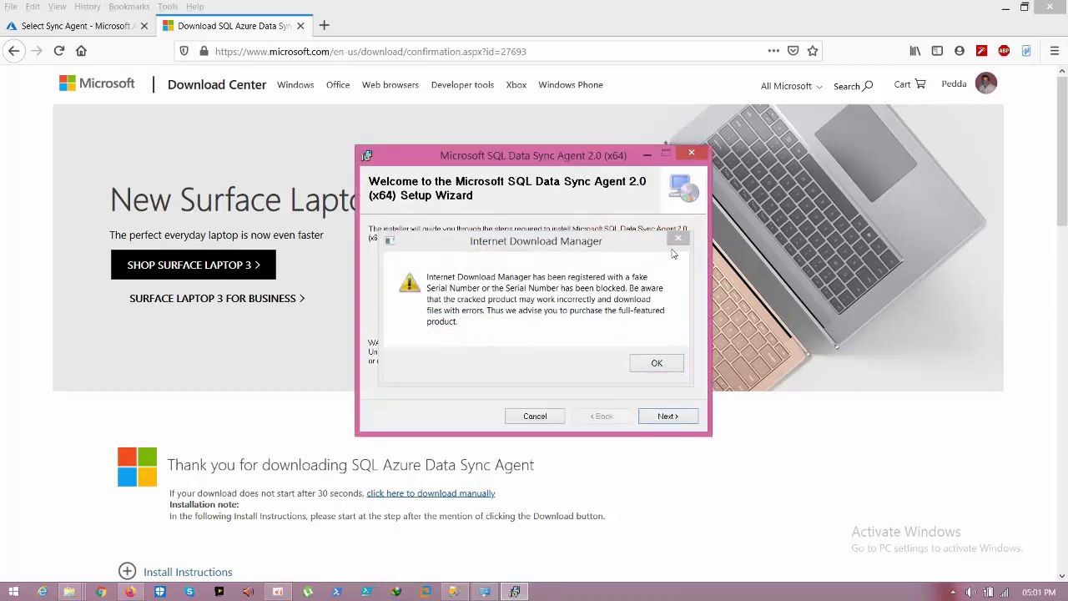
Step: Dismiss the IDM warnings, accept the license terms, and reach the service account page
left_click(656, 362)
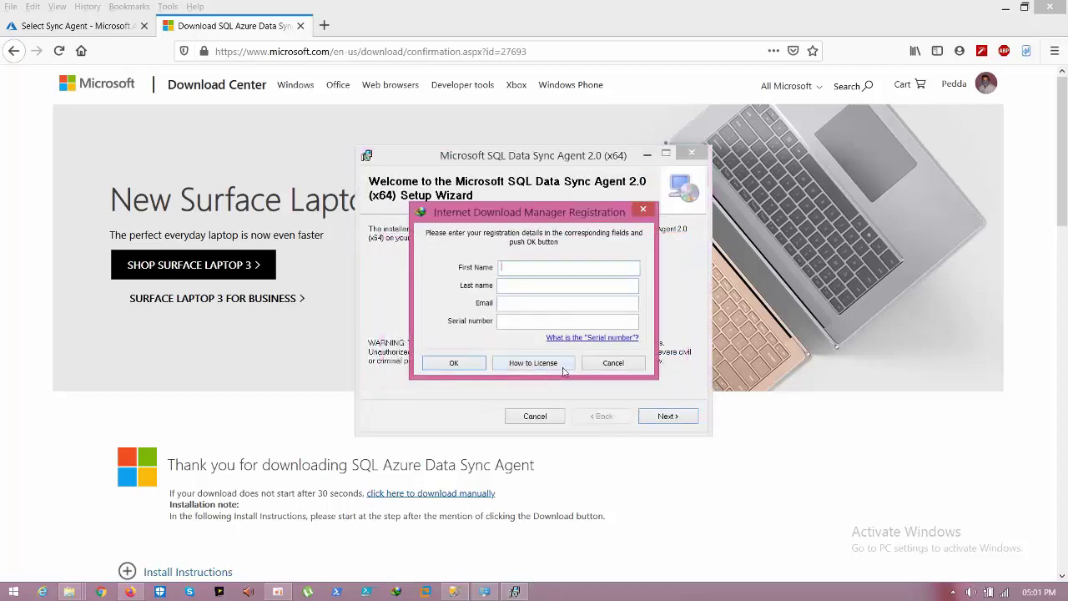
left_click(601, 363)
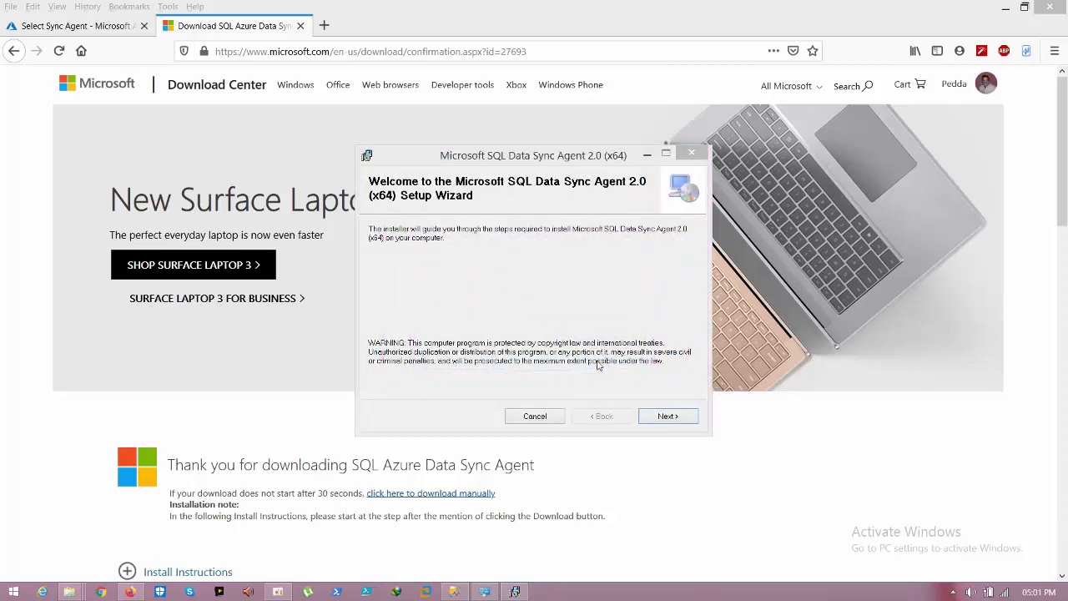
left_click(649, 416)
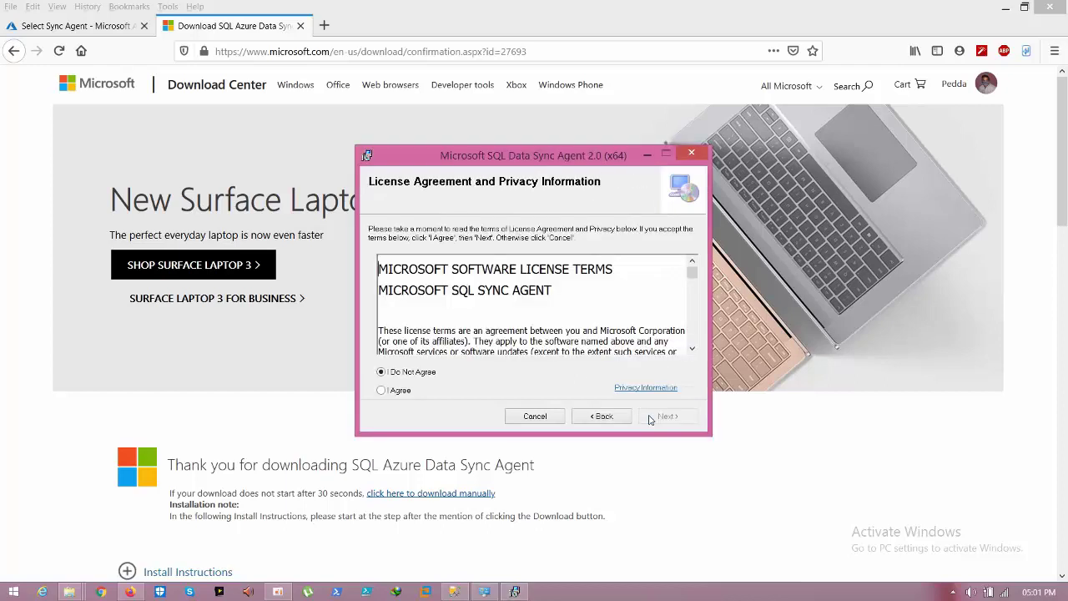
left_click(407, 394)
left_click(654, 419)
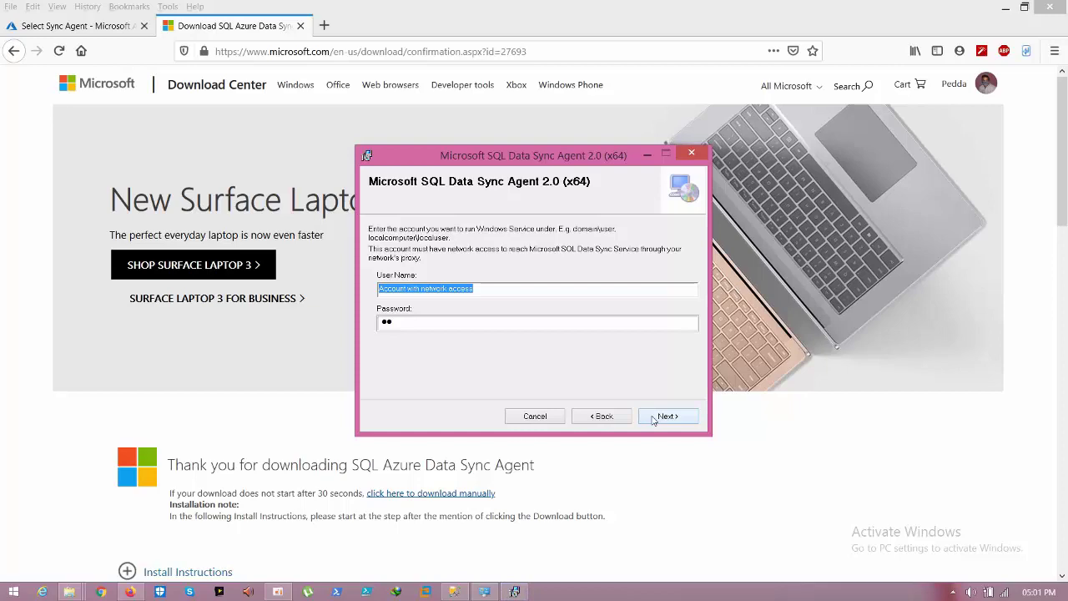
key("super+r")
Step: Run whoami in Command Prompt, copy the account name, and select the wizard's user name field
type("cmd")
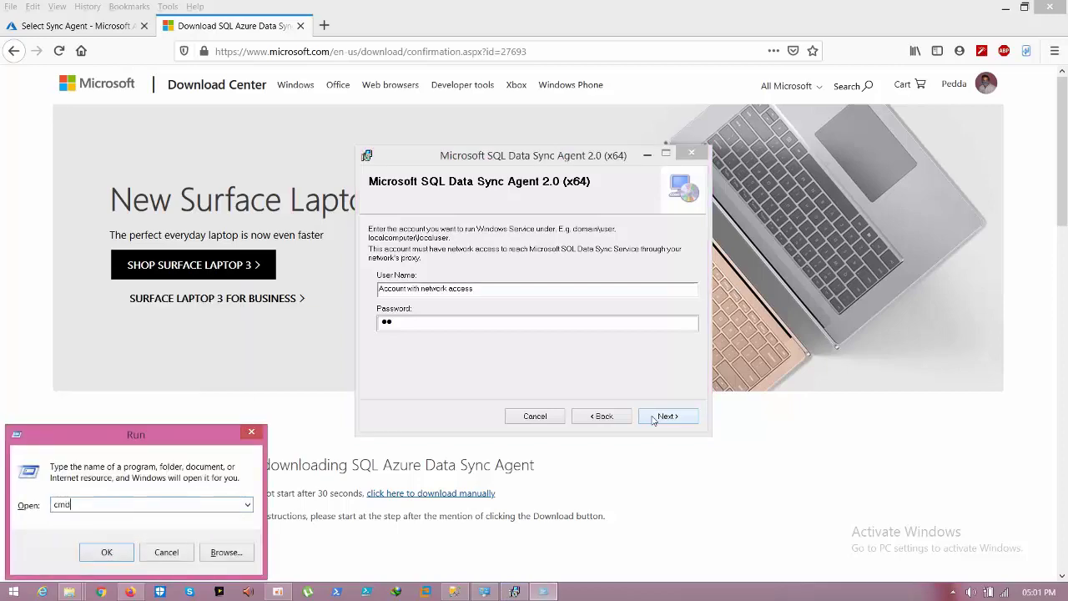
key("Return")
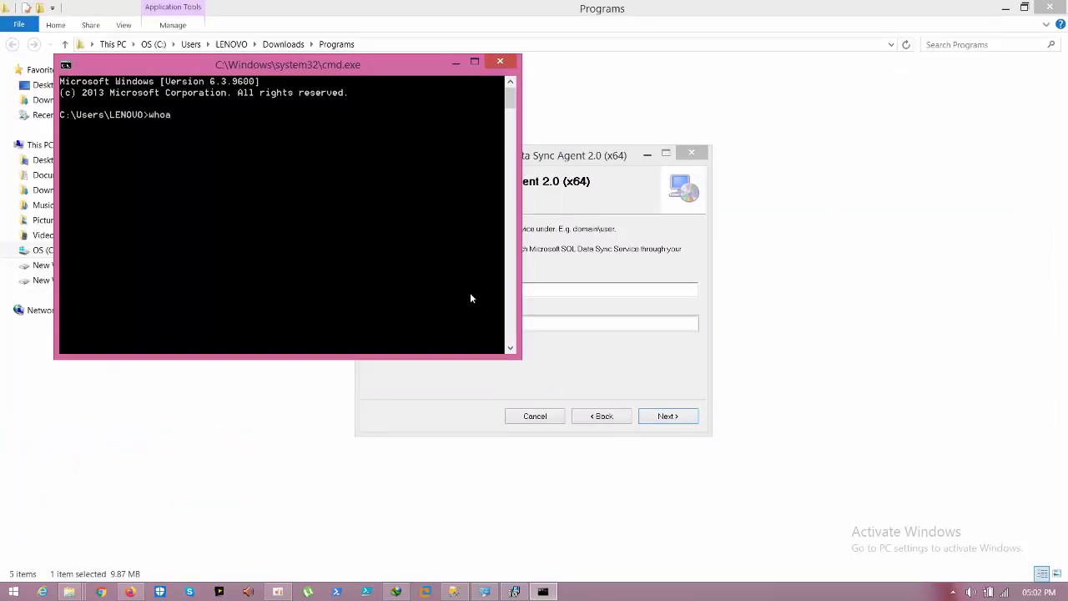
key("Return")
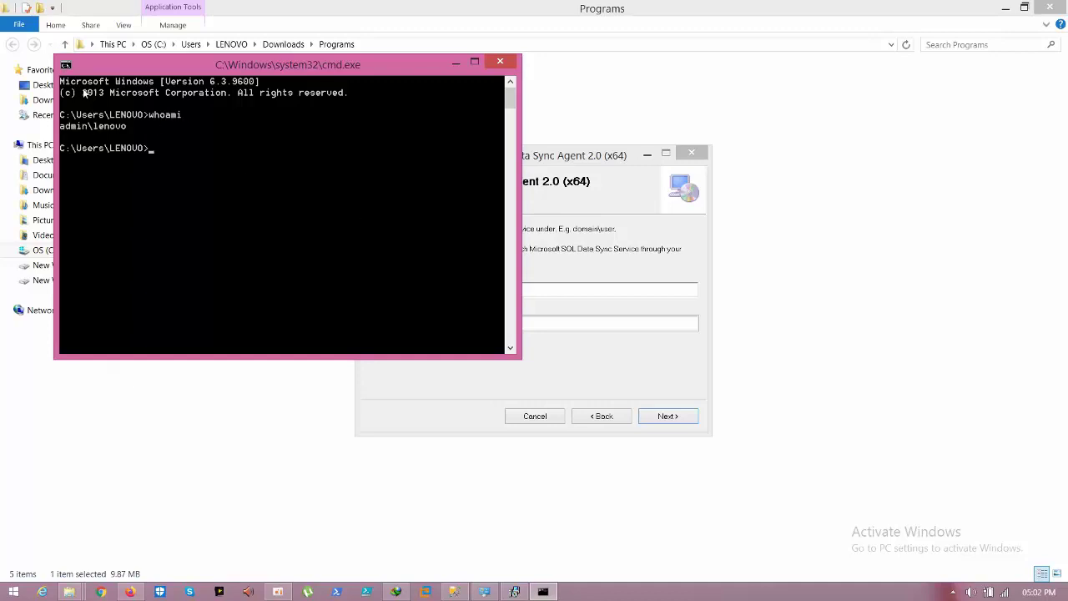
right_click(107, 127)
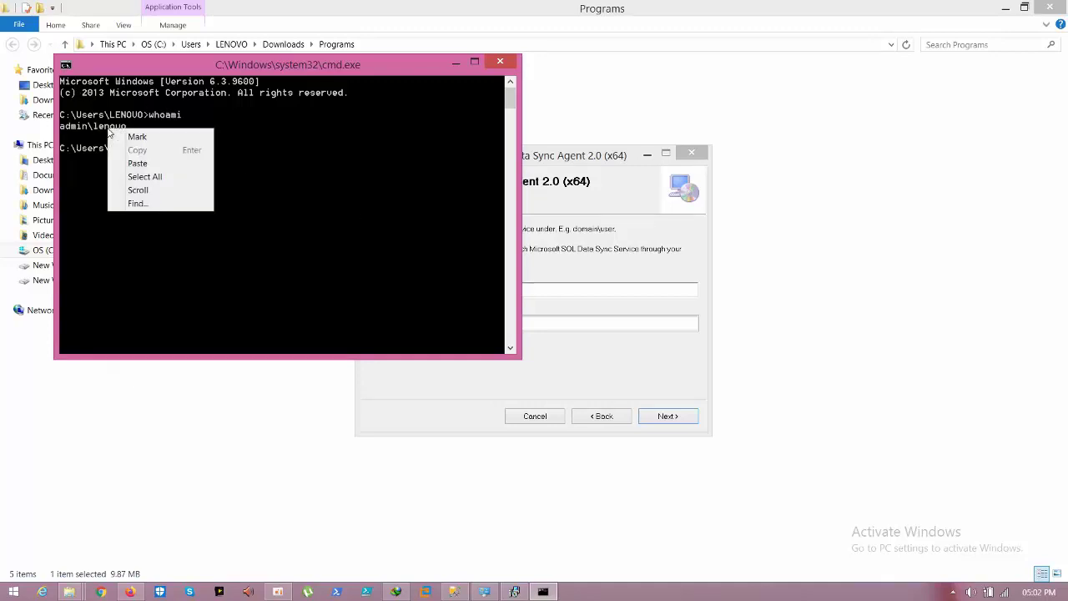
left_click(121, 135)
left_click_drag(125, 125, 65, 126)
key("ctrl+c")
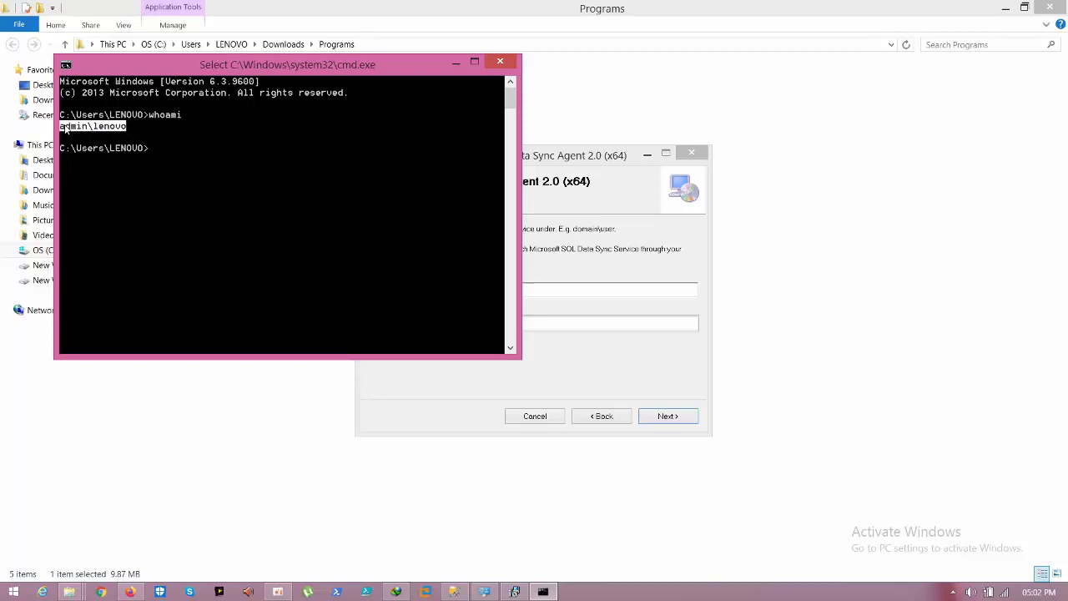
key("Return")
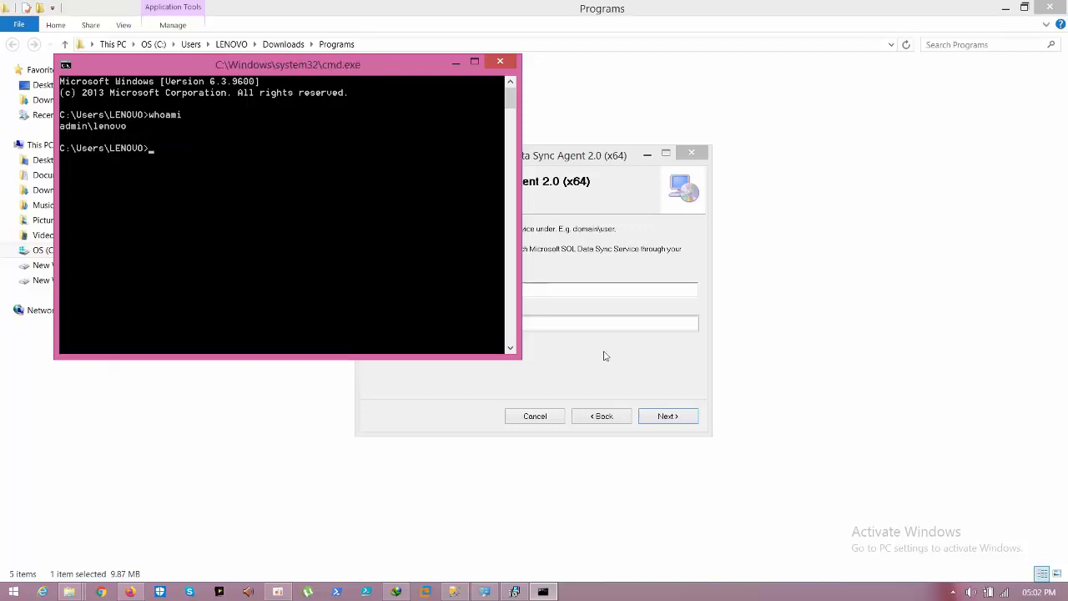
left_click(583, 291)
double_click(584, 291)
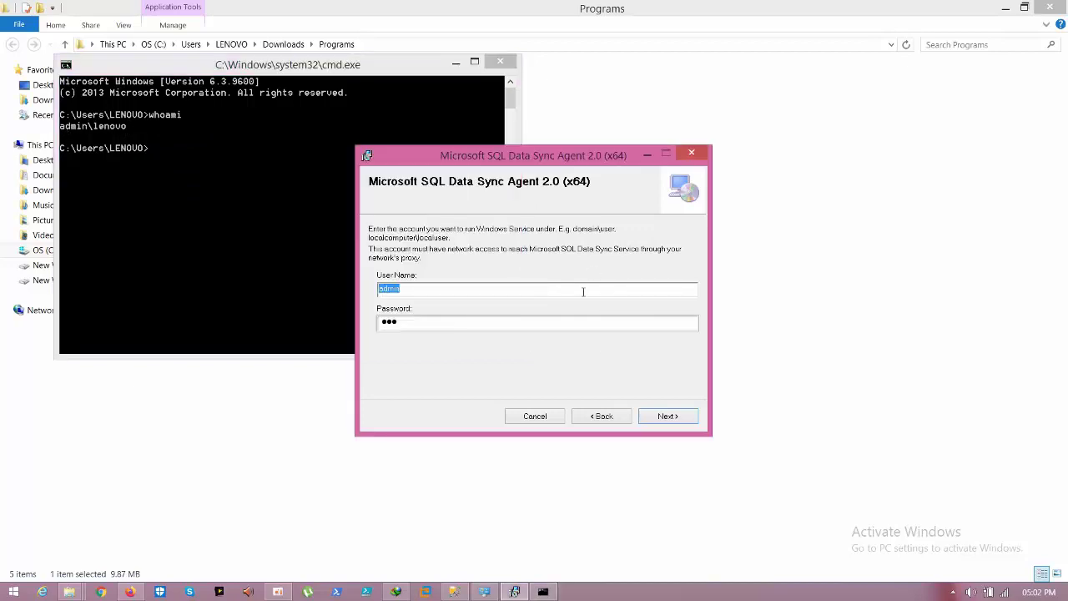
Step: Set the copied Windows account as service user and install the agent with the default folder
key("ctrl+v")
left_click(543, 320)
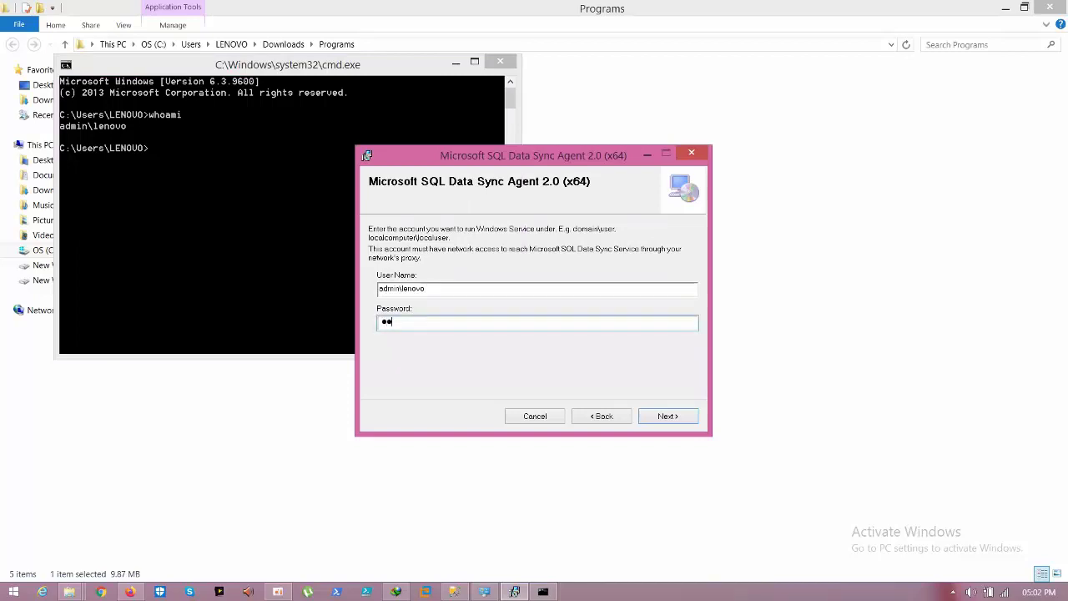
left_click(669, 416)
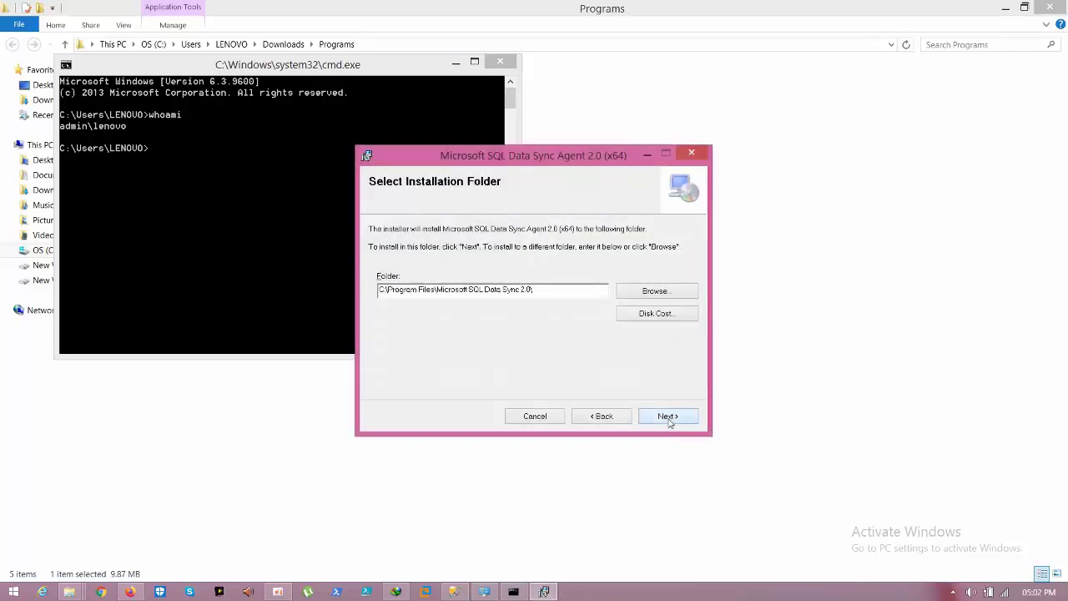
left_click(668, 416)
left_click(668, 417)
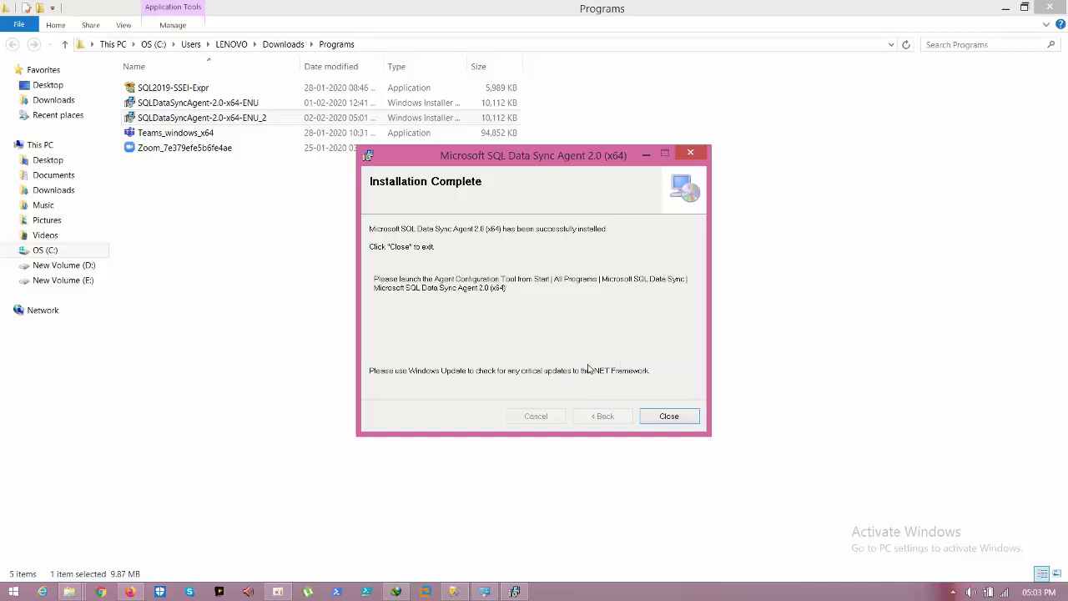
left_click(668, 416)
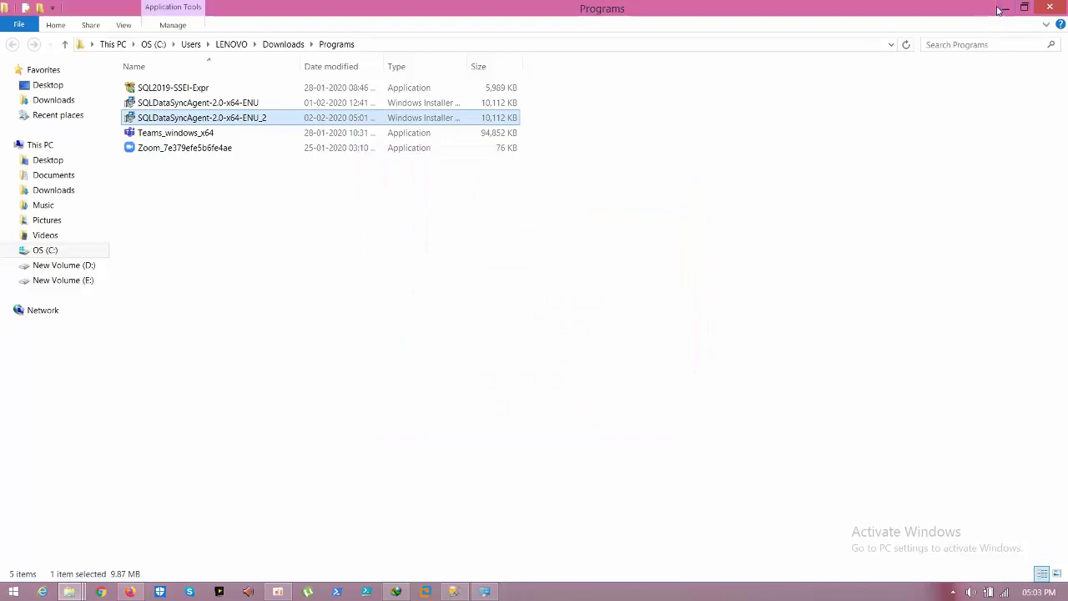
Step: Minimize the open windows to clear the screen and refresh the desktop
left_click(999, 9)
left_click(1000, 9)
left_click(1000, 9)
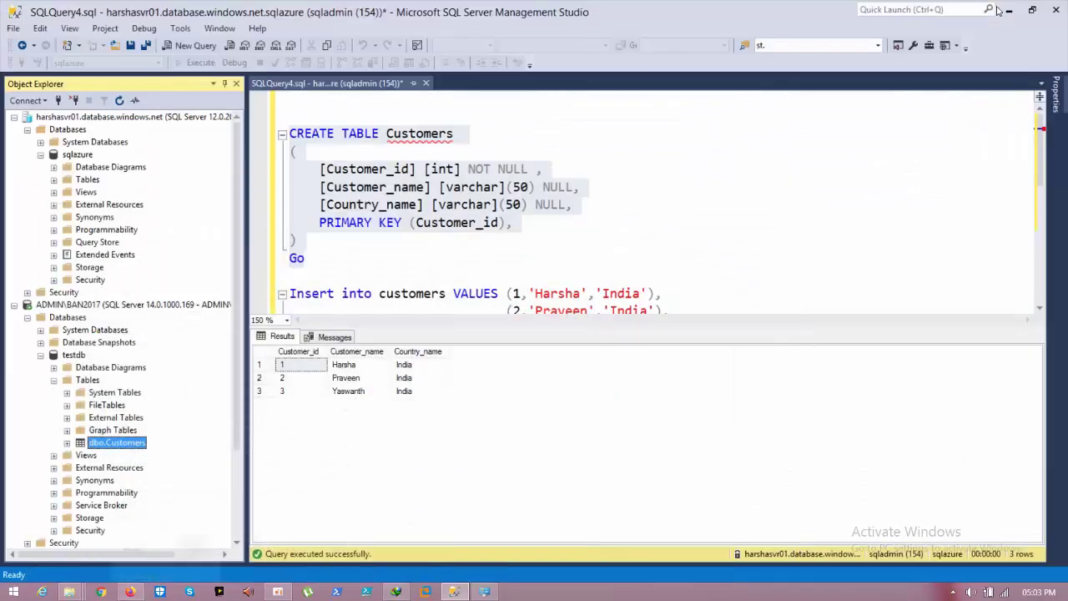
left_click(1007, 10)
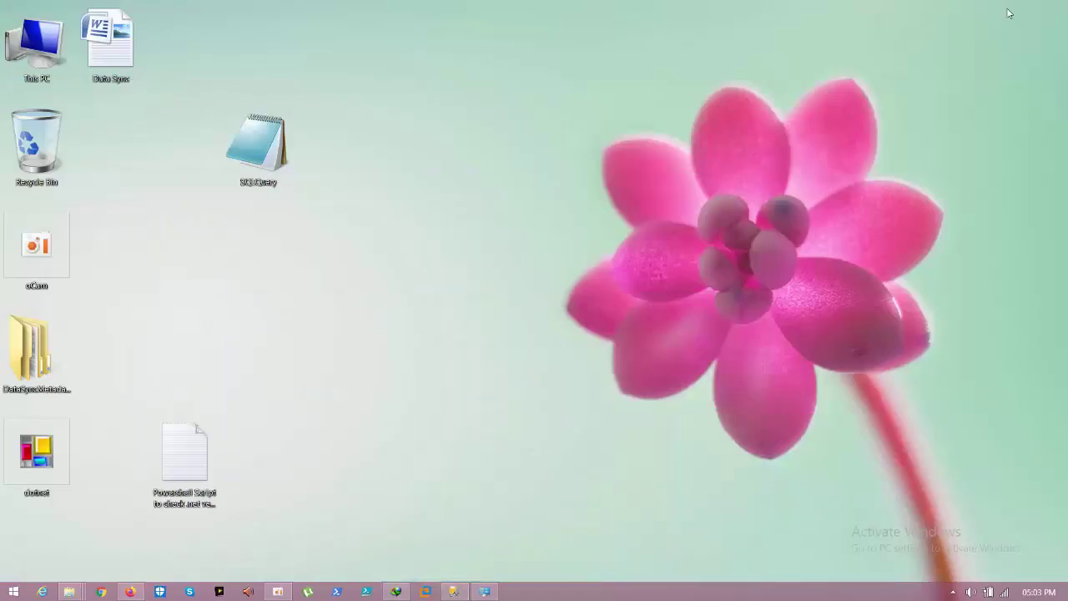
right_click(585, 184)
left_click(615, 214)
Step: Launch SQL Data Sync Agent from Start search, move its window right, and return to Firefox
left_click(13, 591)
type("data Sync Agent 2.0 (x64")
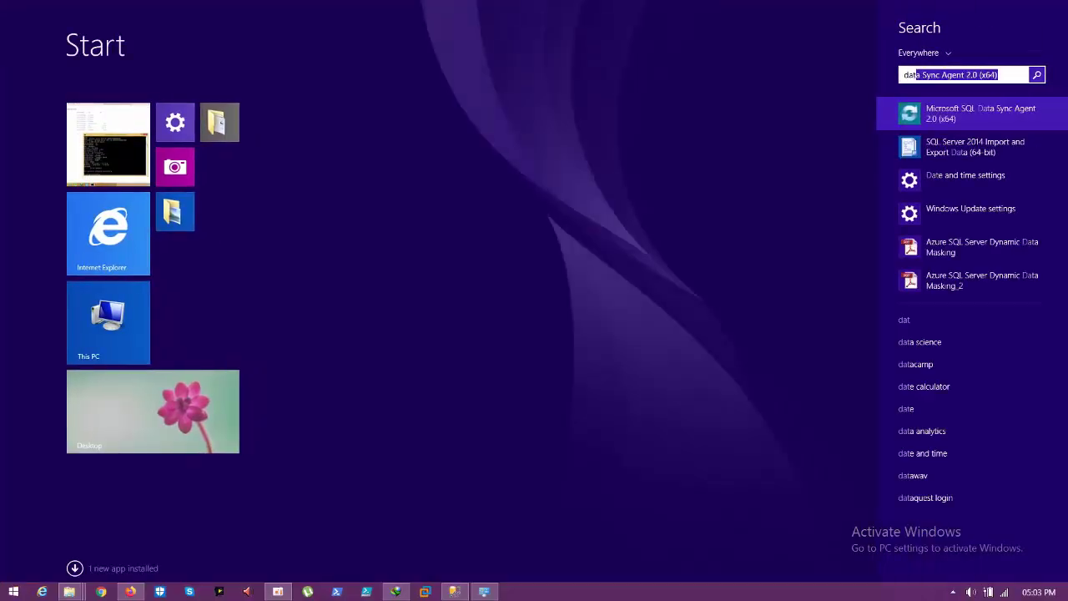
key("Return")
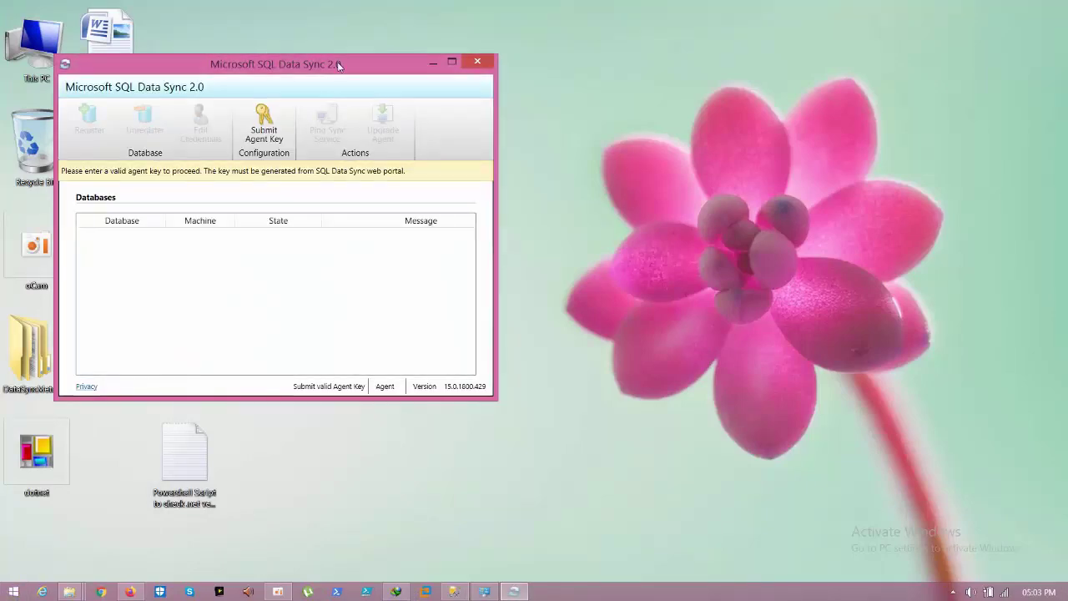
left_click_drag(337, 63, 683, 128)
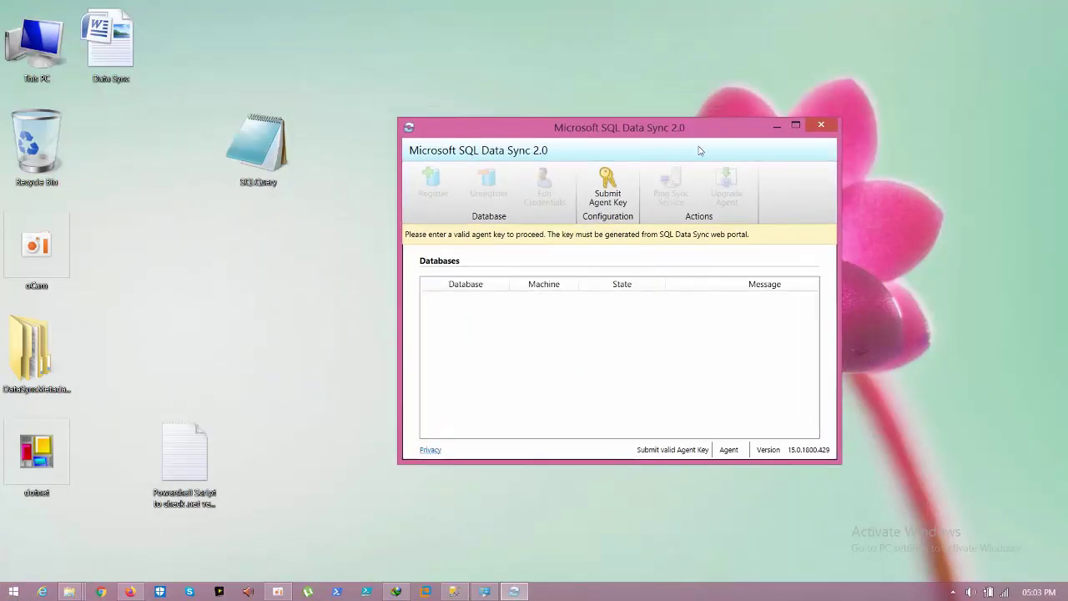
left_click(131, 590)
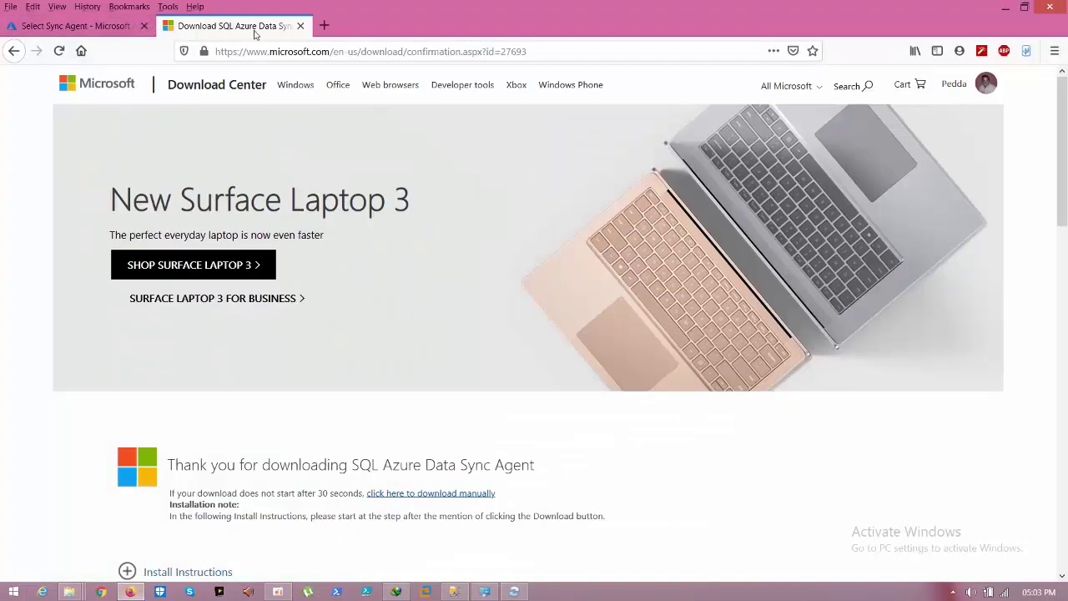
Step: Create sync agent 'harsha' in the portal, generate its agent key, and copy it
left_click(301, 26)
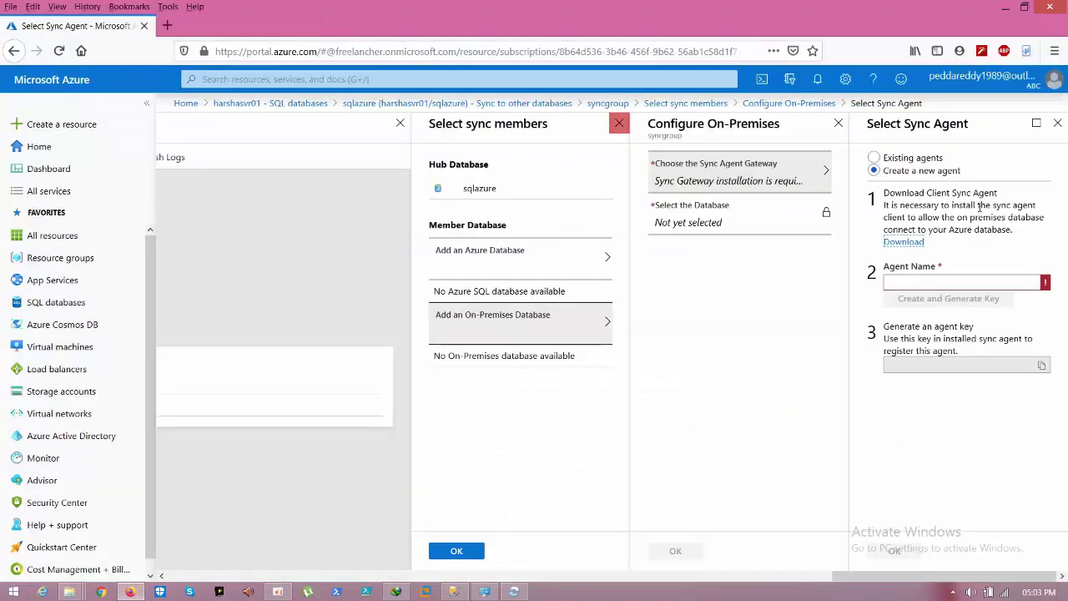
left_click(934, 283)
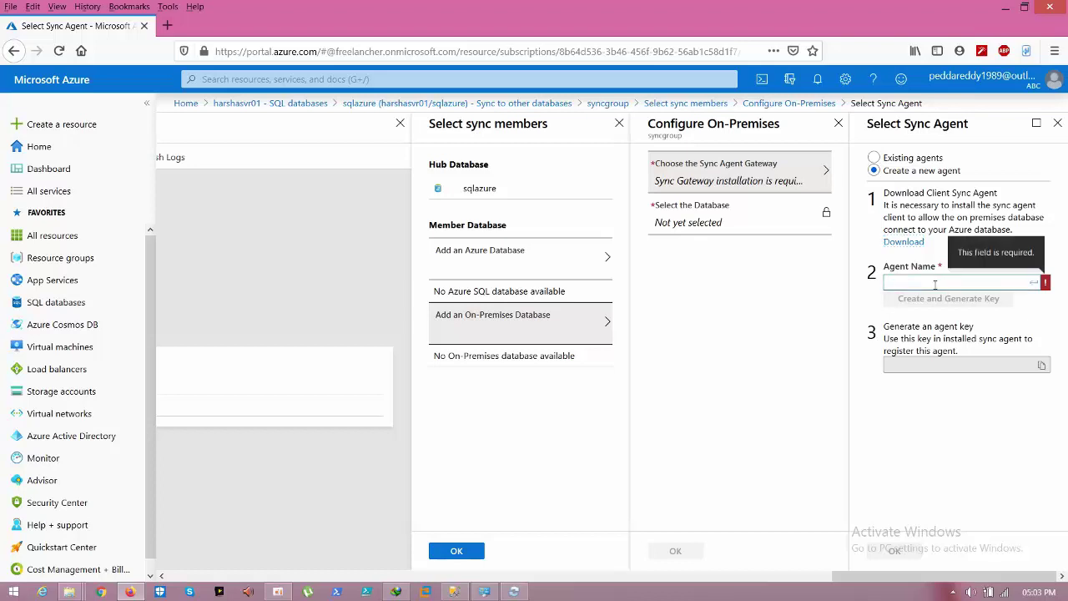
type("hars")
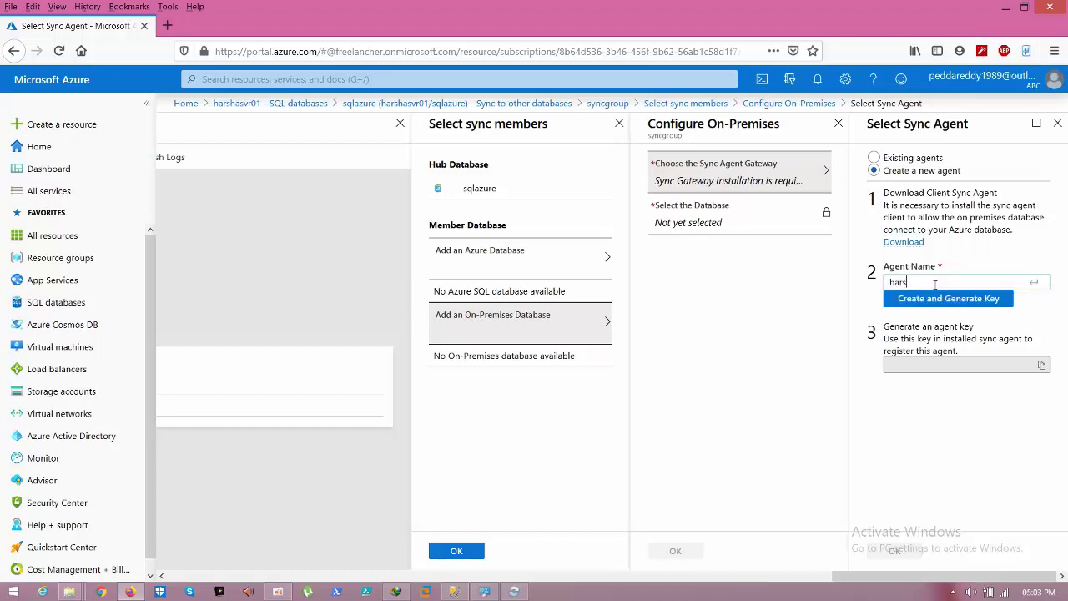
type("ha")
left_click(952, 304)
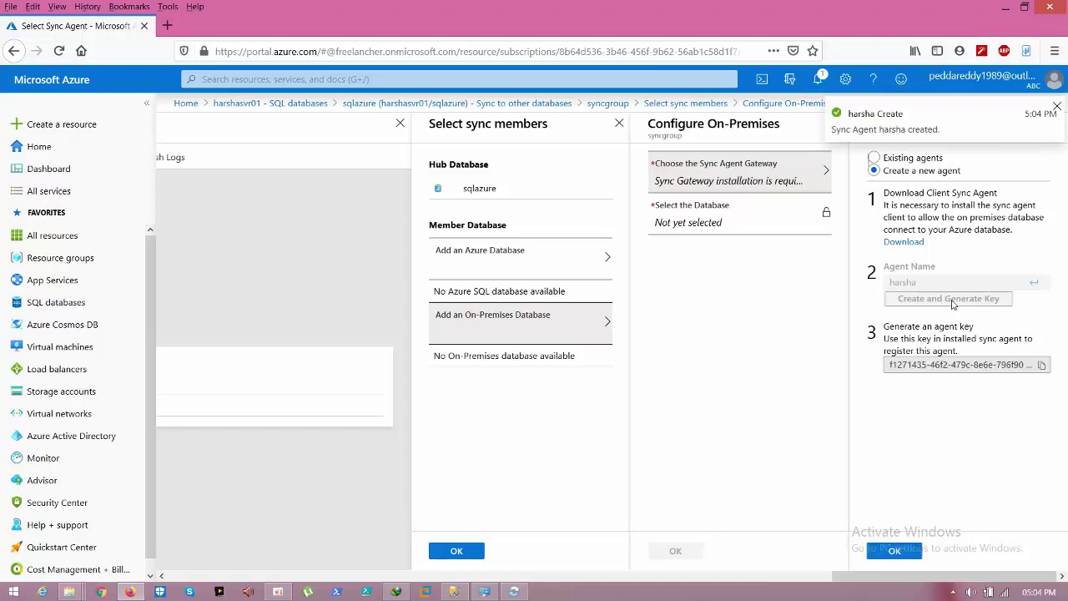
left_click(1042, 366)
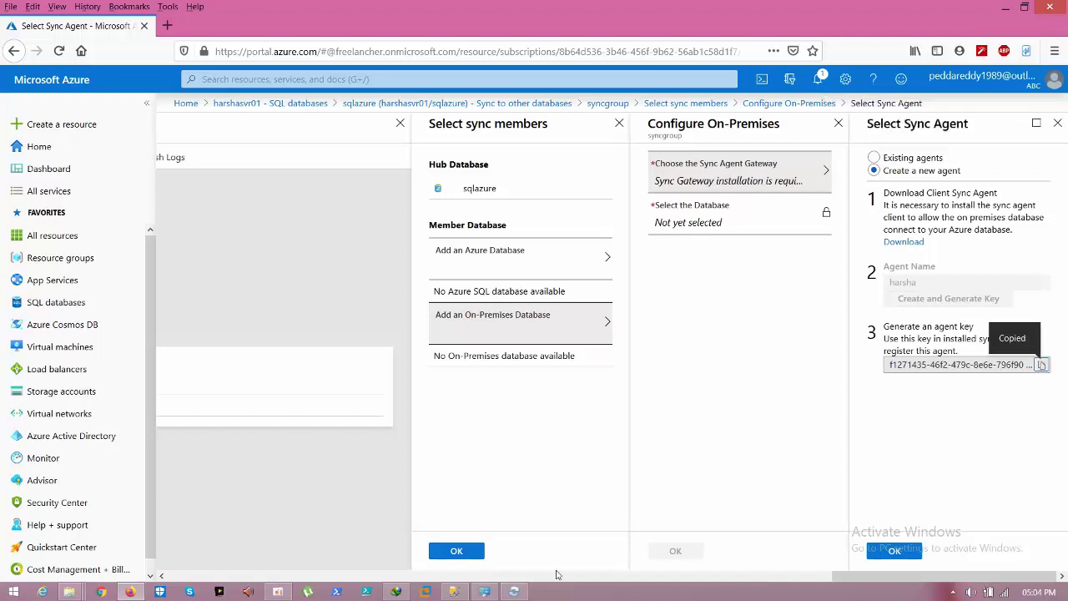
left_click(515, 592)
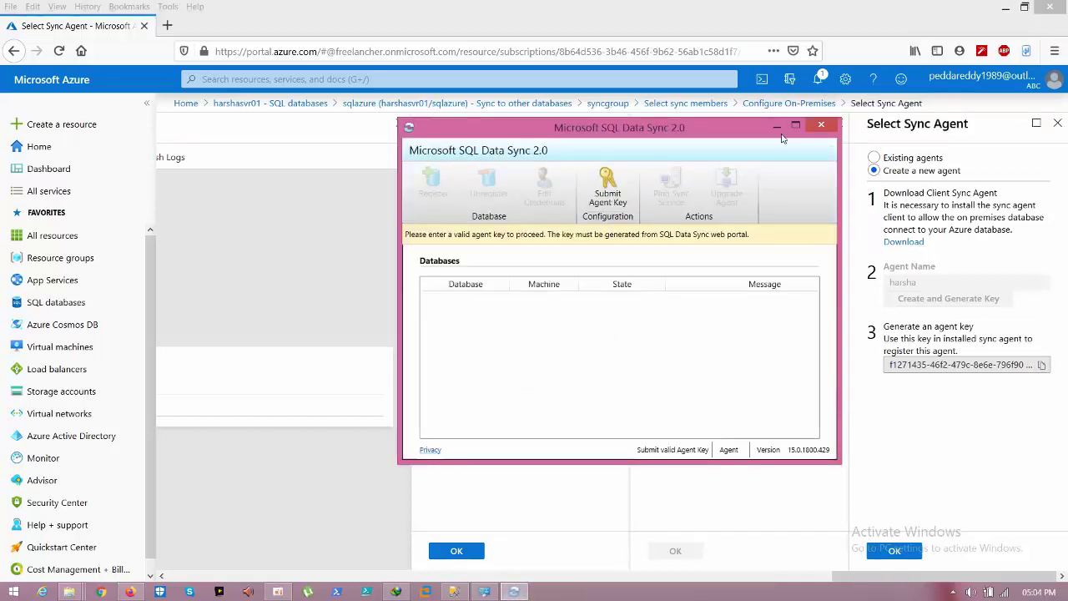
Step: Confirm agent harsha in the portal and paste its key into SQL Data Sync
left_click(775, 127)
left_click(886, 550)
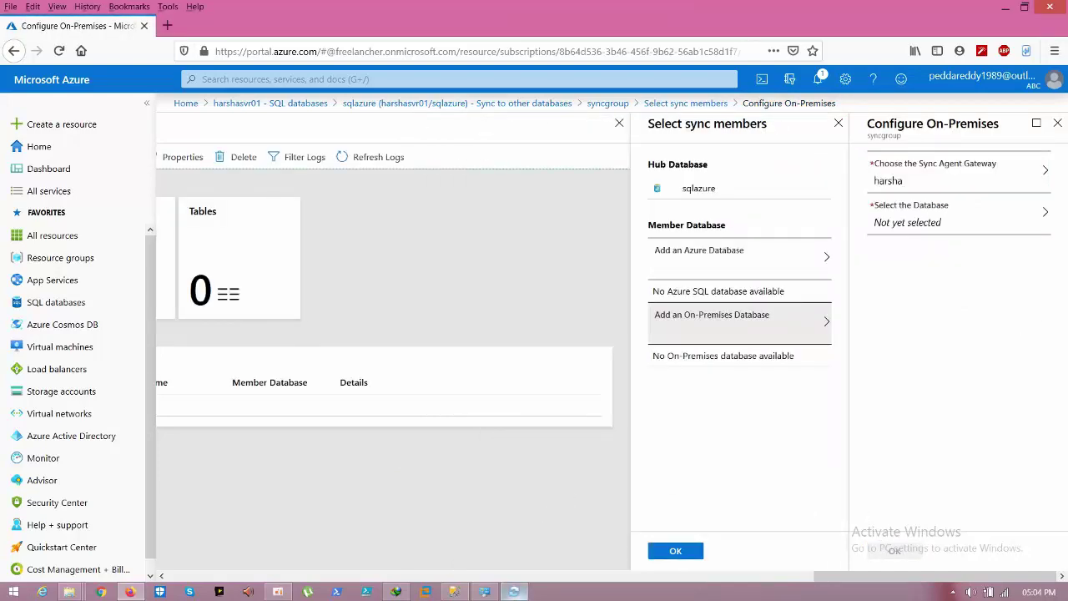
left_click(514, 592)
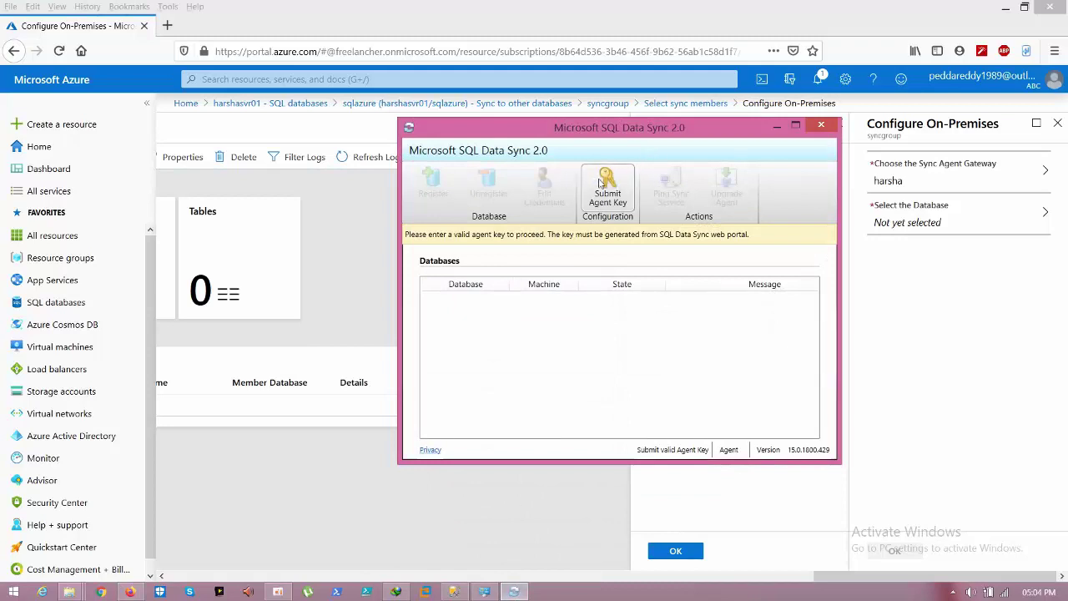
left_click(599, 183)
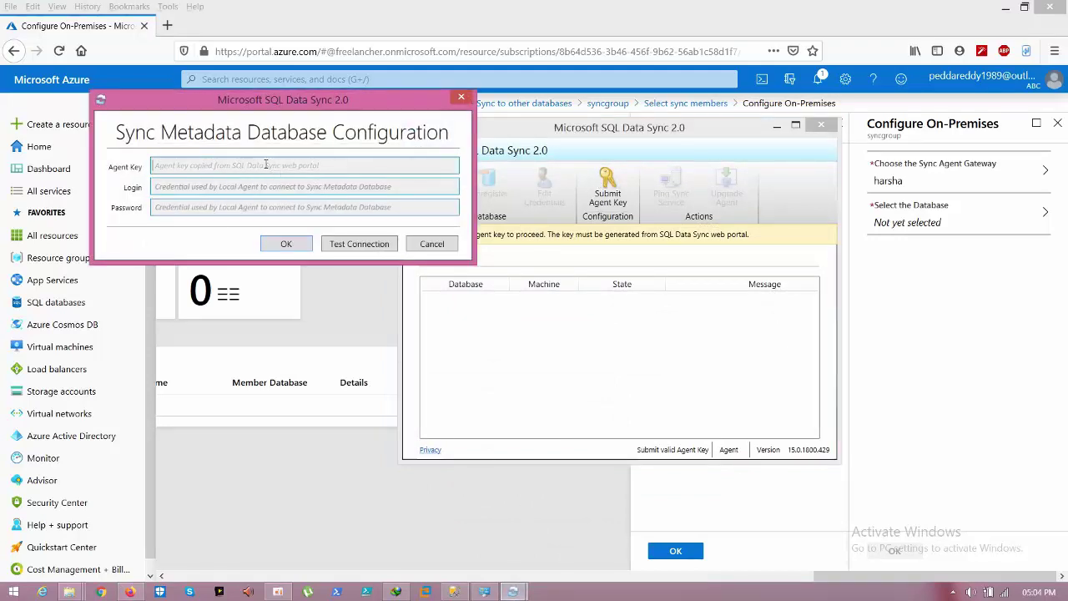
key("ctrl+v")
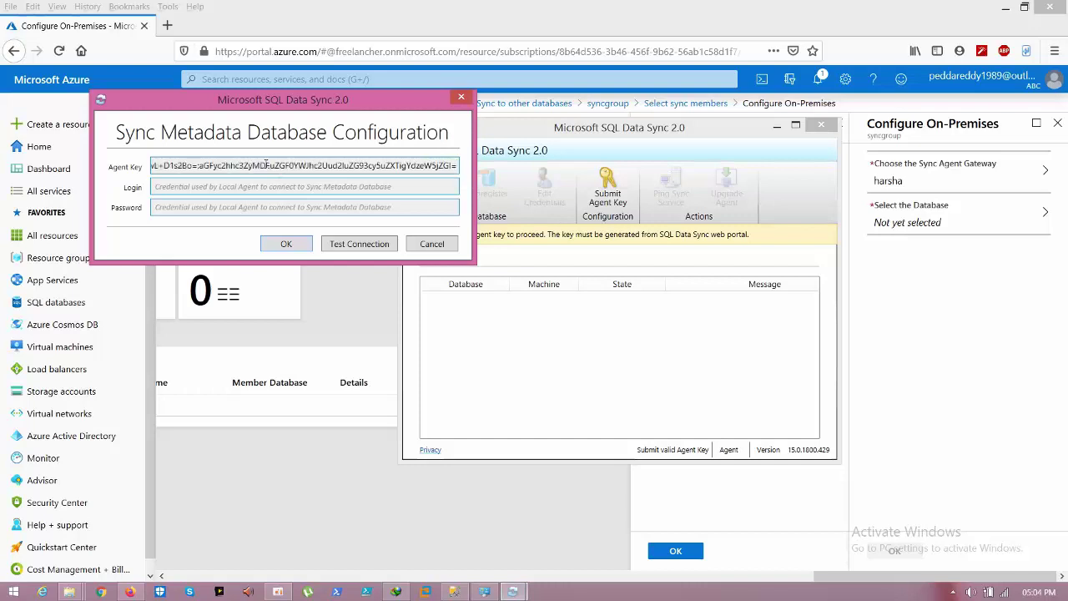
Step: Enter metadata login sqladmin and its password, test the connection, and submit
left_click(256, 187)
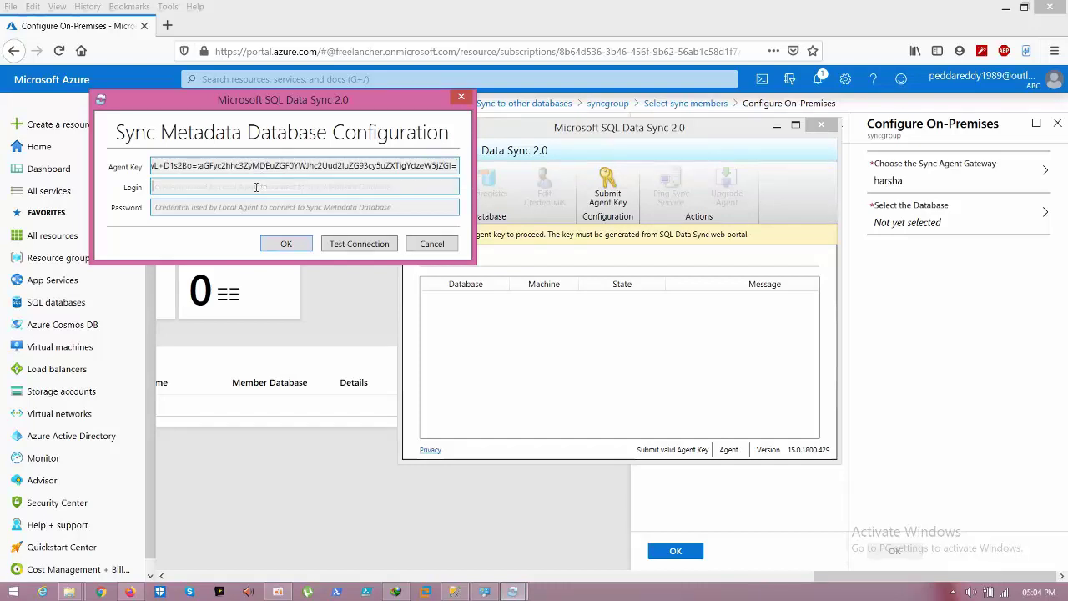
type("sqladmin")
key("Tab")
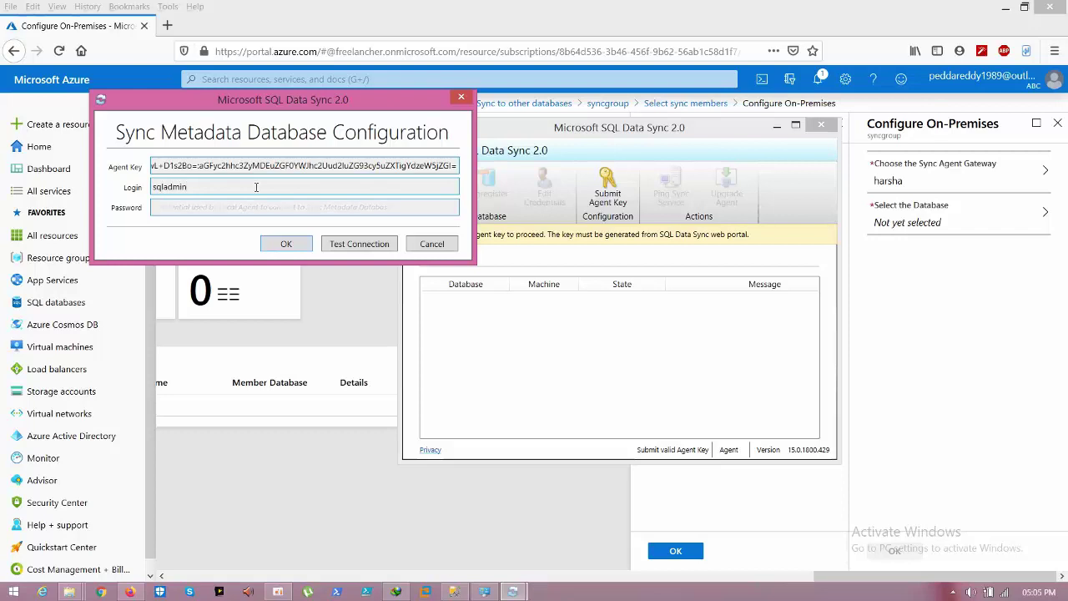
type("**********")
left_click(344, 242)
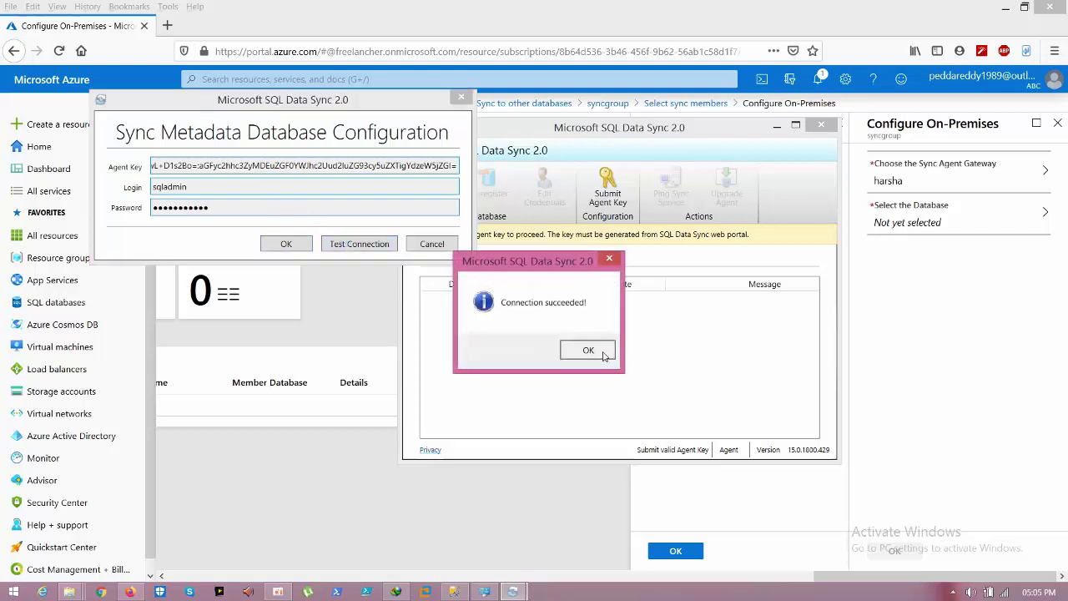
left_click(588, 350)
left_click(298, 248)
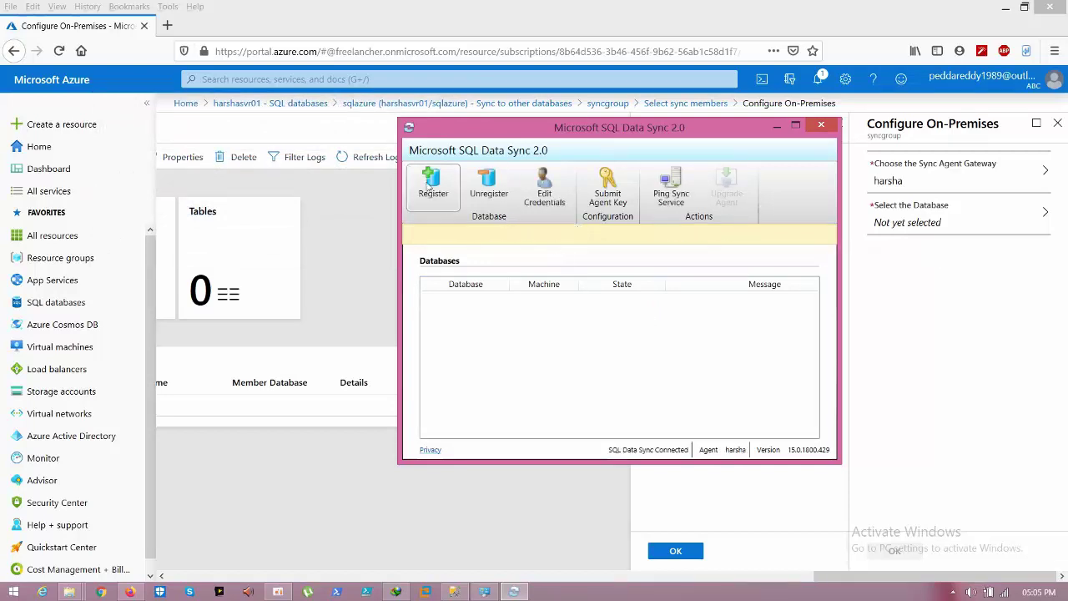
Step: Start a new database registration and copy the server name ADMIN\BAN2017 from Management Studio
left_click(431, 185)
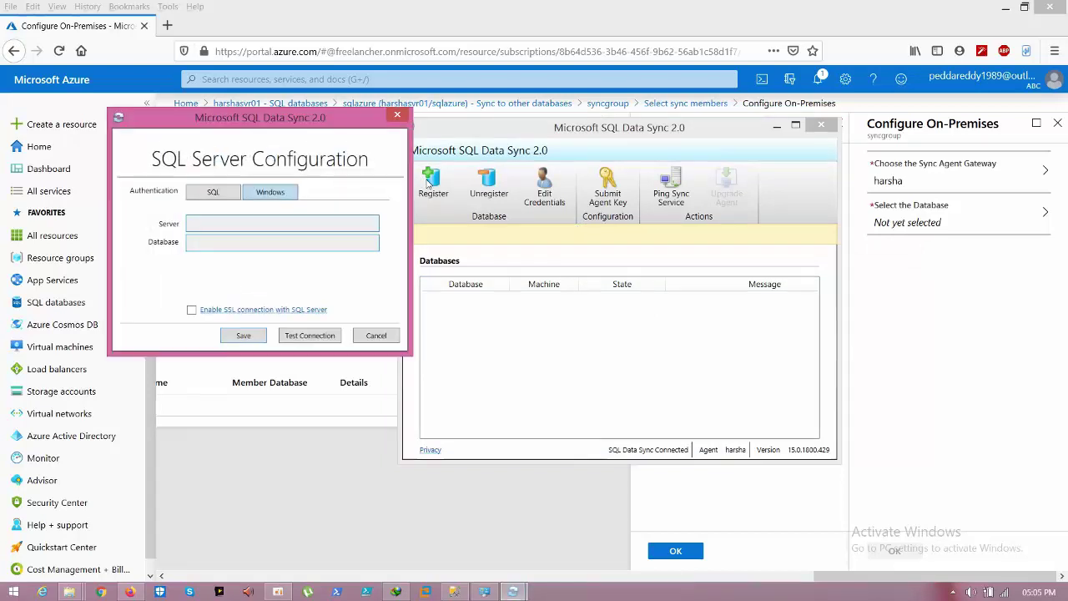
left_click(228, 224)
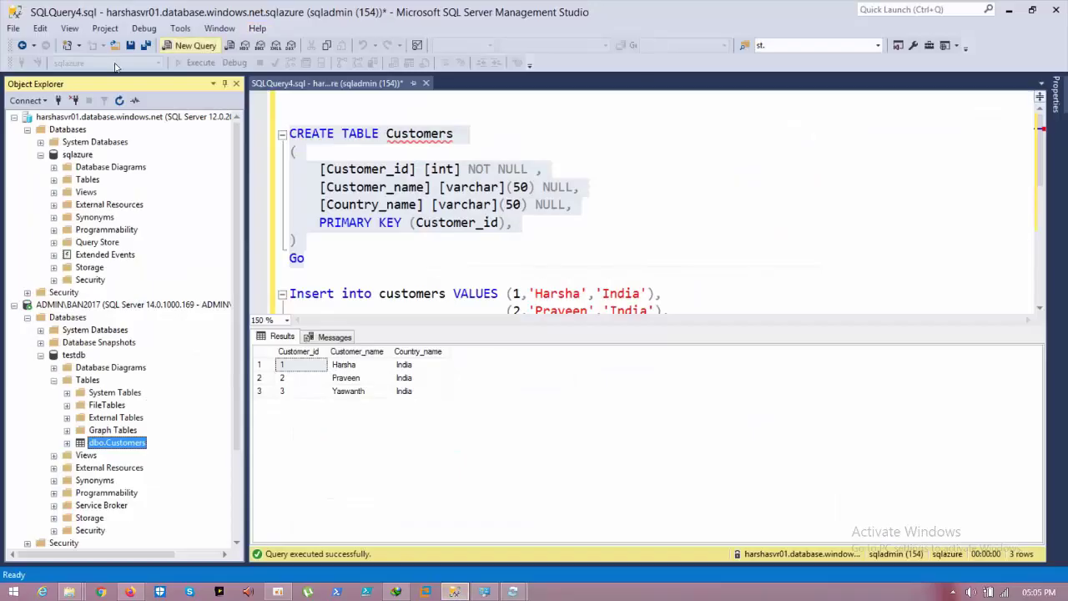
left_click(58, 100)
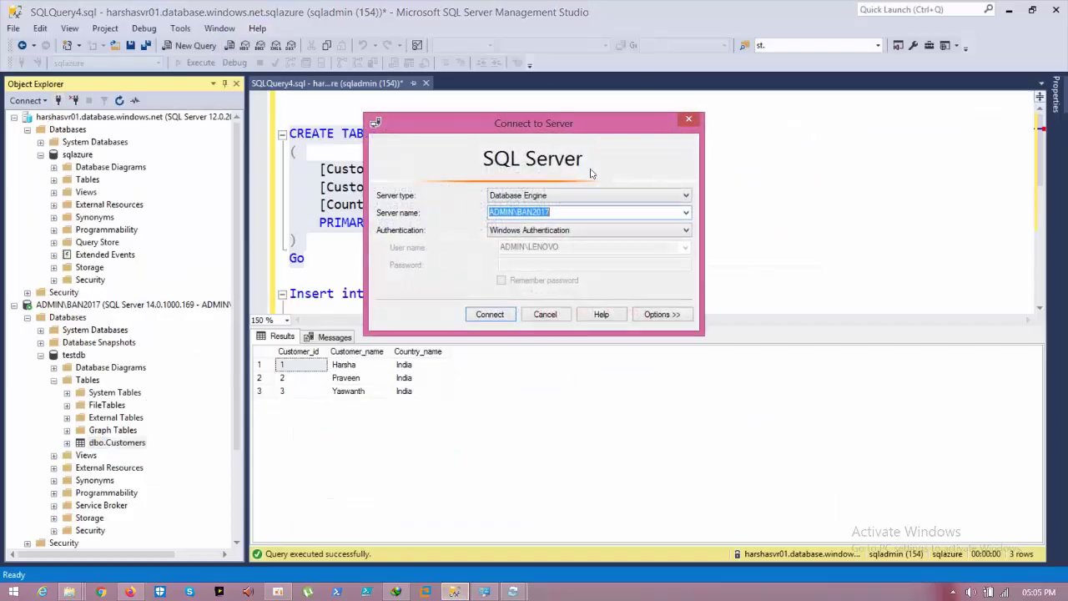
right_click(541, 215)
left_click(576, 253)
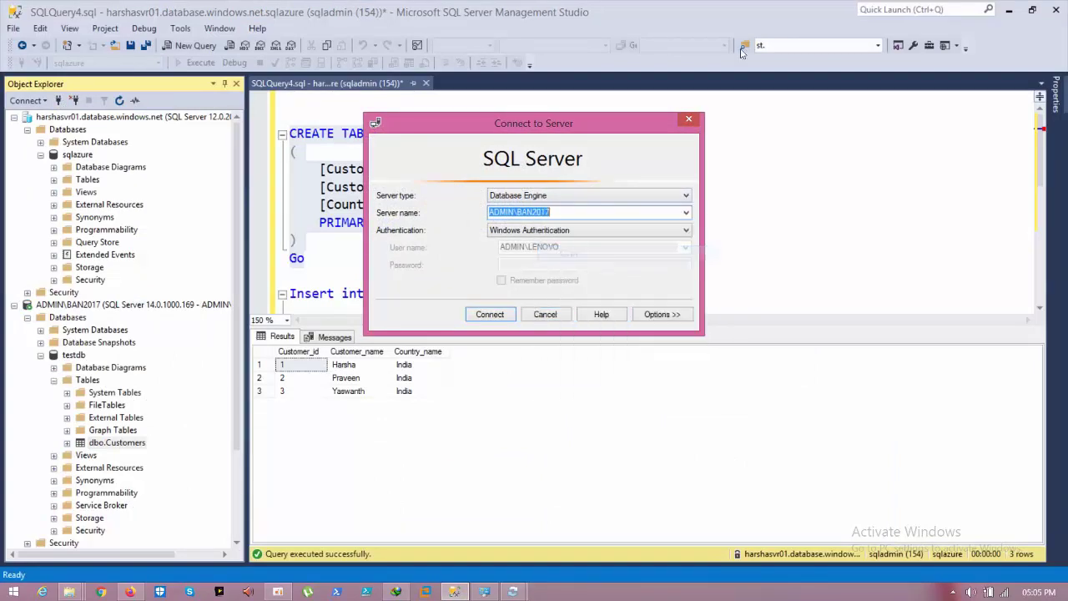
left_click(688, 120)
left_click(1009, 10)
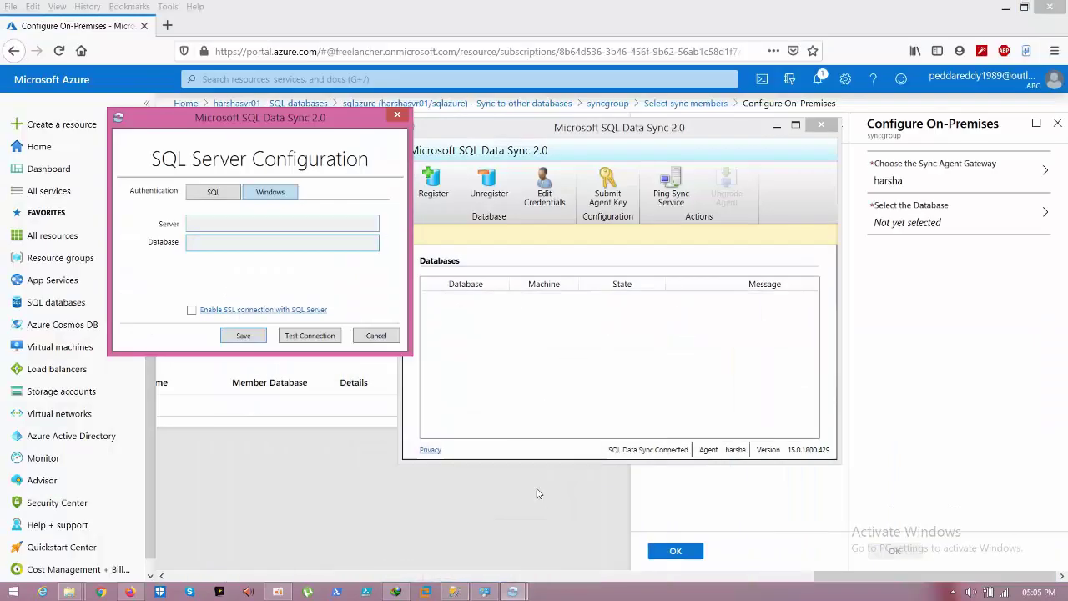
Step: Register database testdb on server ADMIN\BAN2017, testing the connection successfully before saving
left_click(201, 225)
key("ctrl+v")
left_click(212, 244)
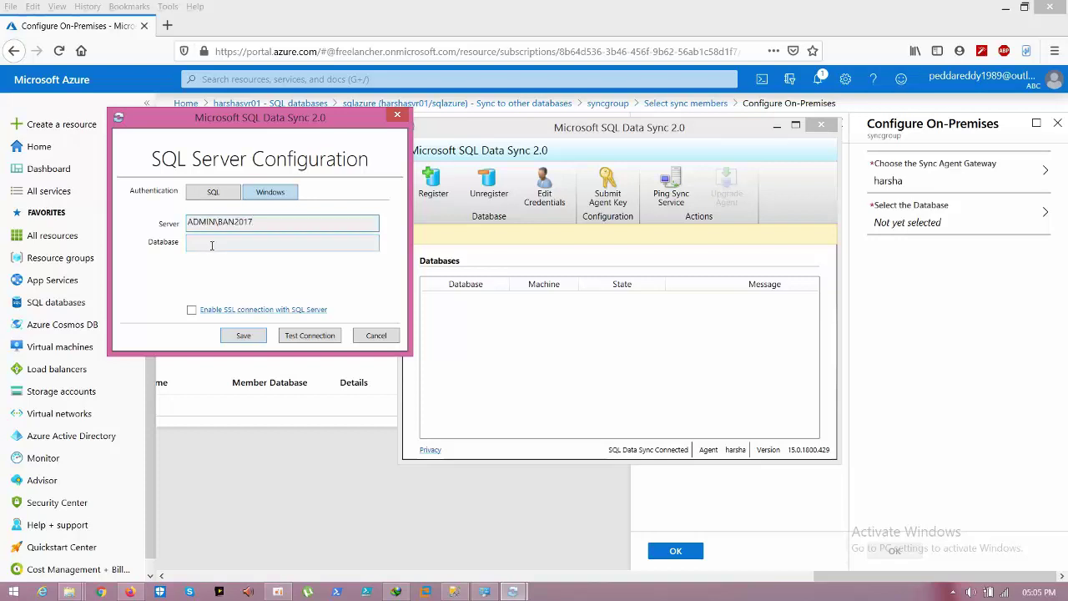
type("testdb")
left_click(303, 336)
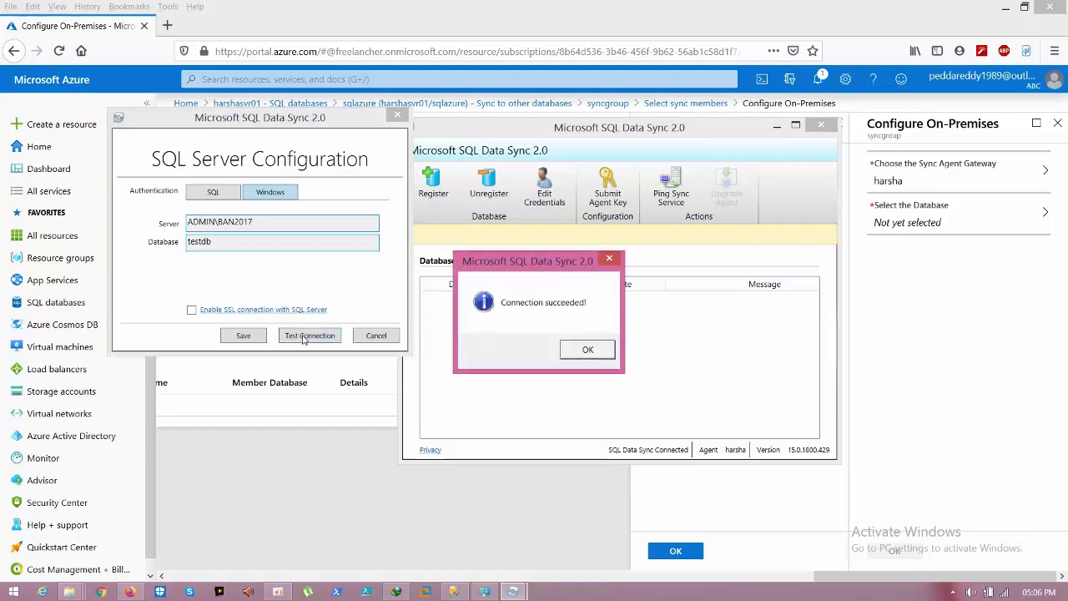
left_click(588, 350)
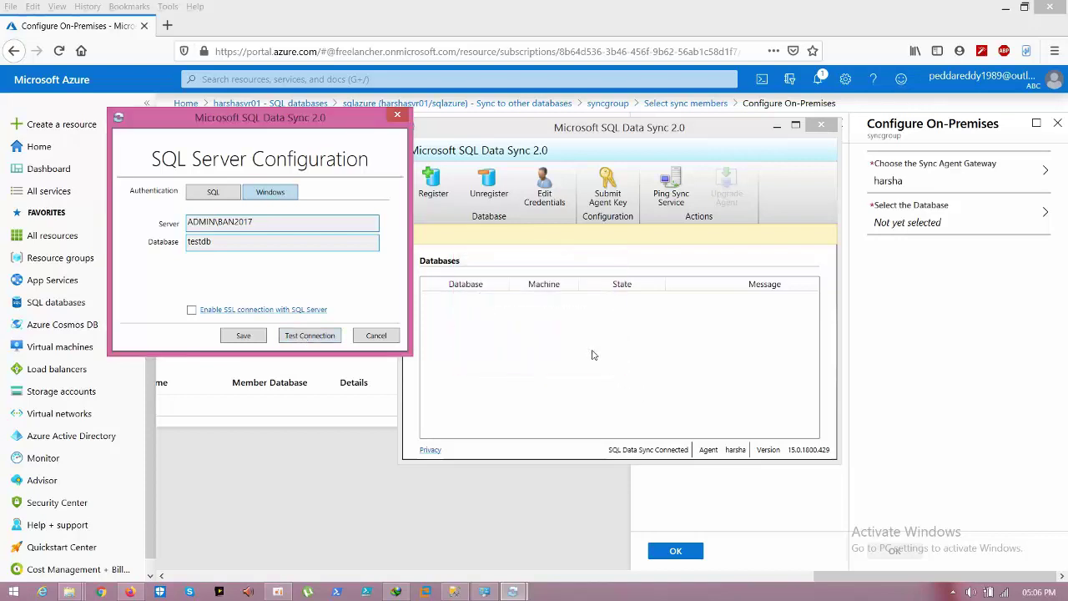
left_click(234, 336)
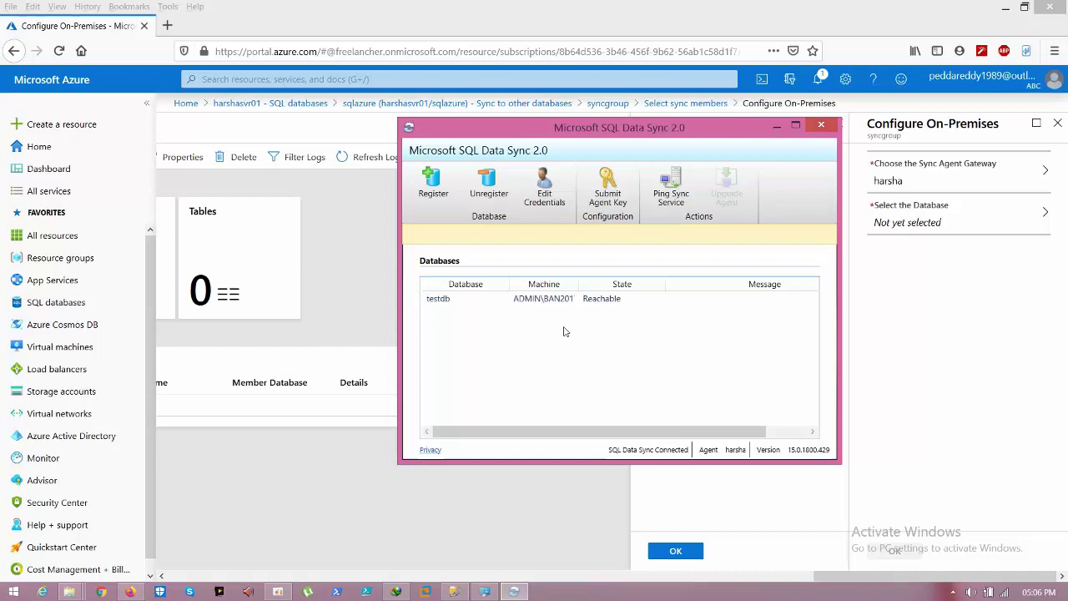
Step: Select testdb and ping the sync service to confirm it responds
left_click(559, 300)
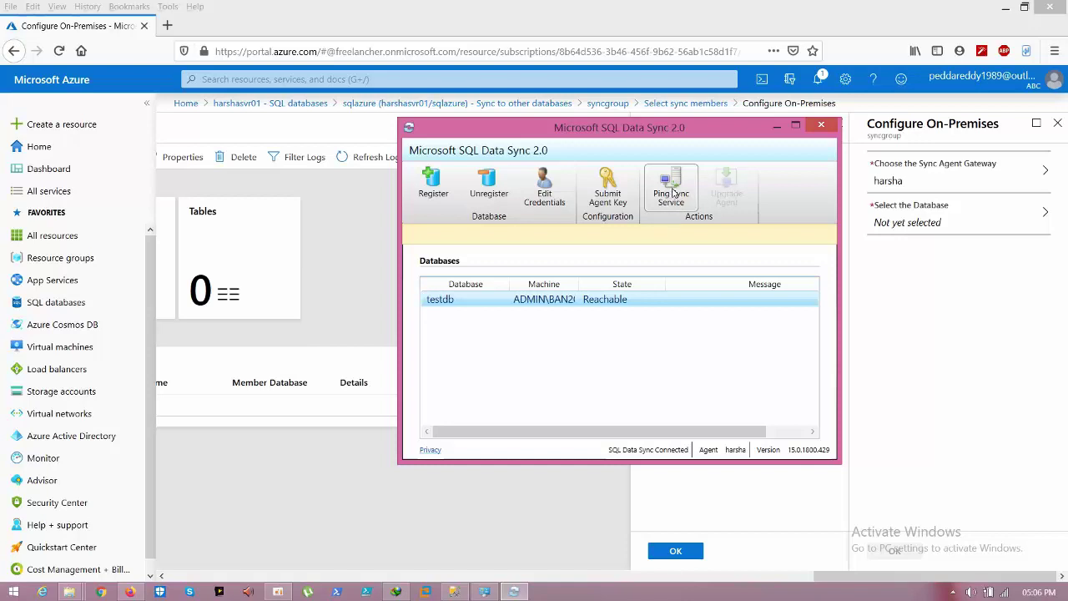
left_click(672, 192)
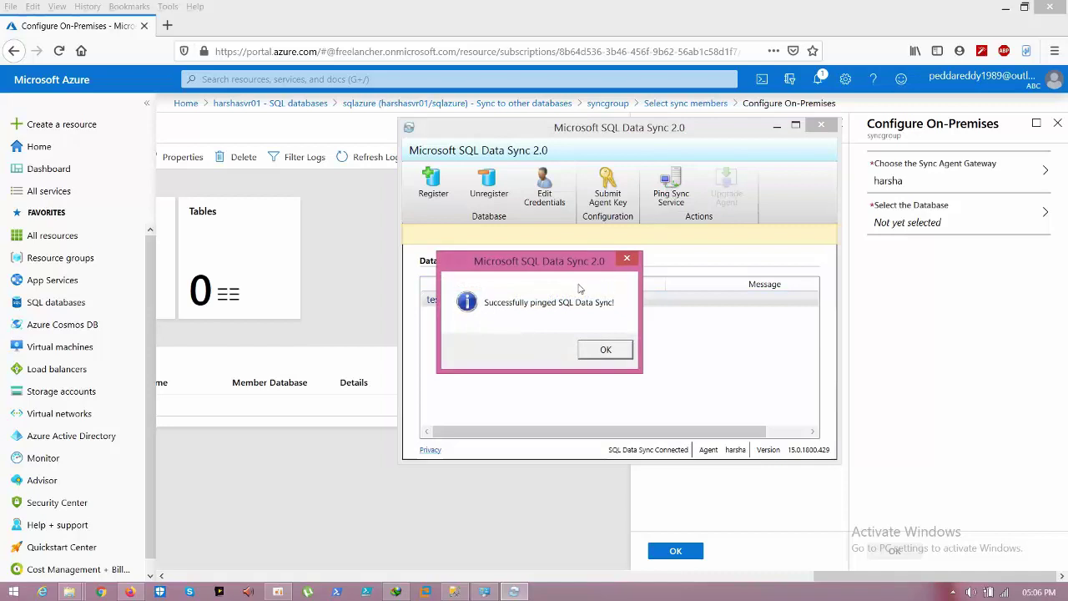
left_click(624, 349)
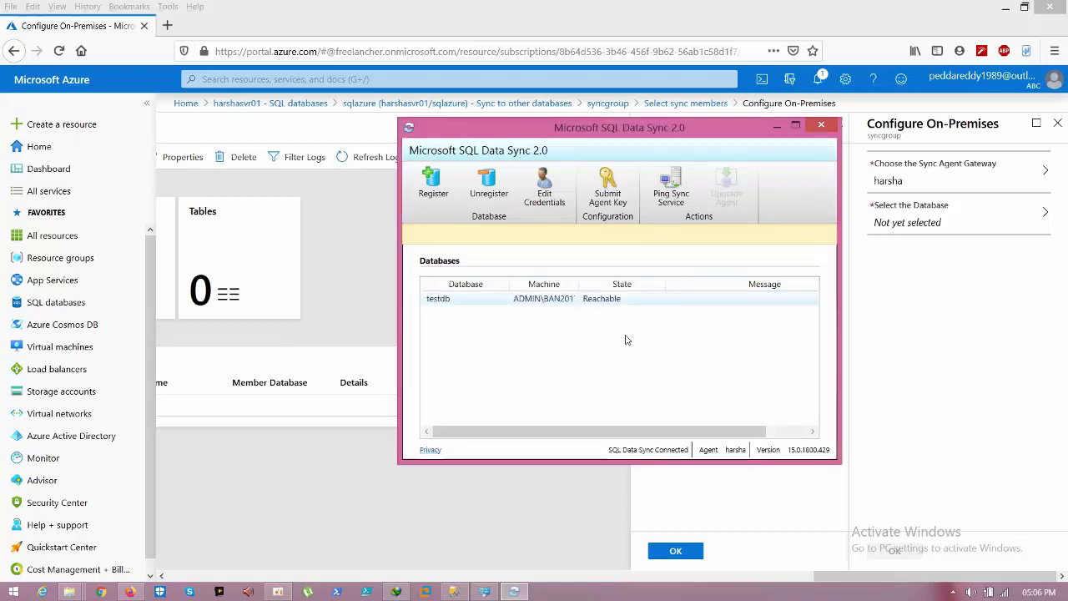
left_click(776, 129)
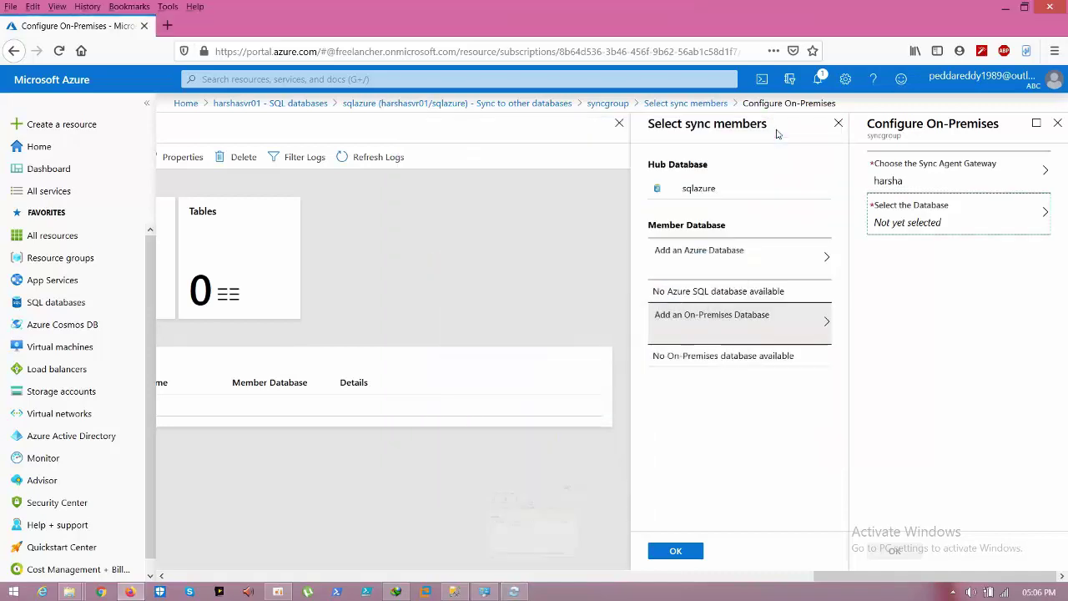
Step: Add ADMIN\BAN2017/testdb as sync member 'onpremise' with Bi-directional Sync to the sync group
left_click(958, 223)
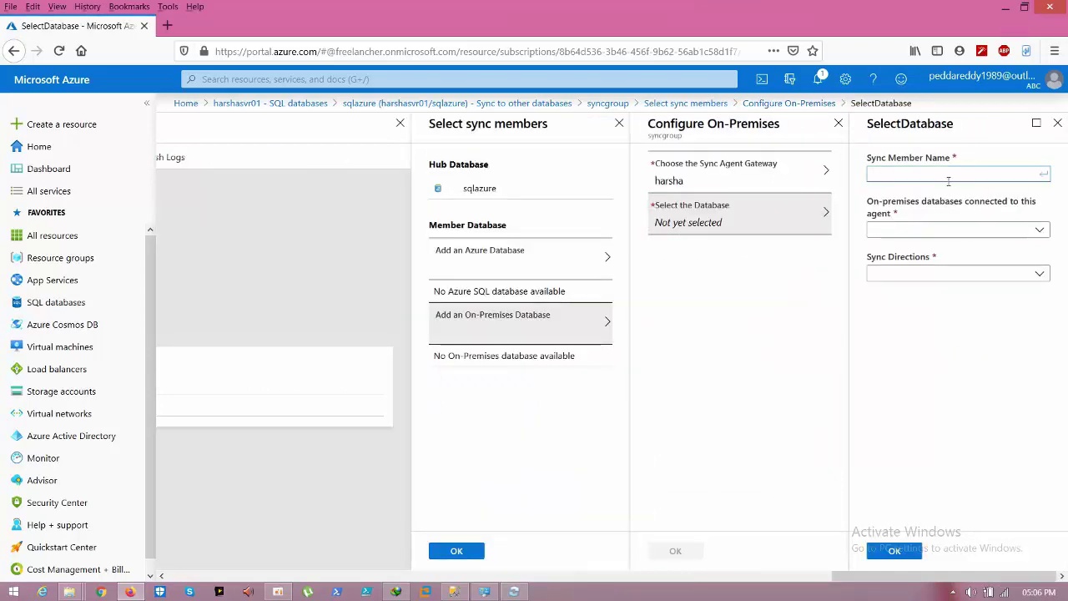
type("onpre")
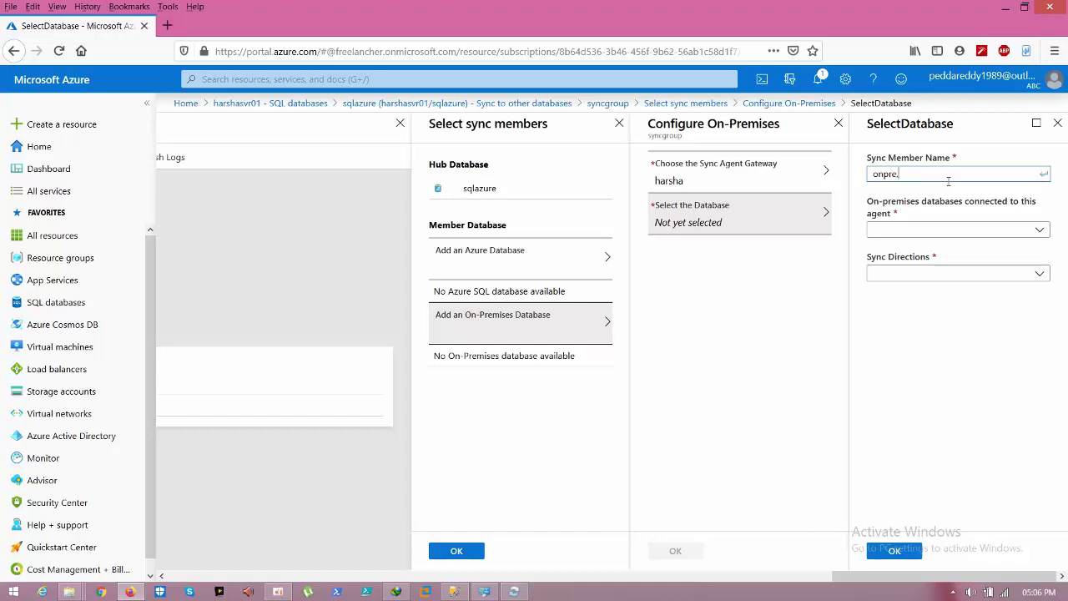
type("mise")
left_click(944, 230)
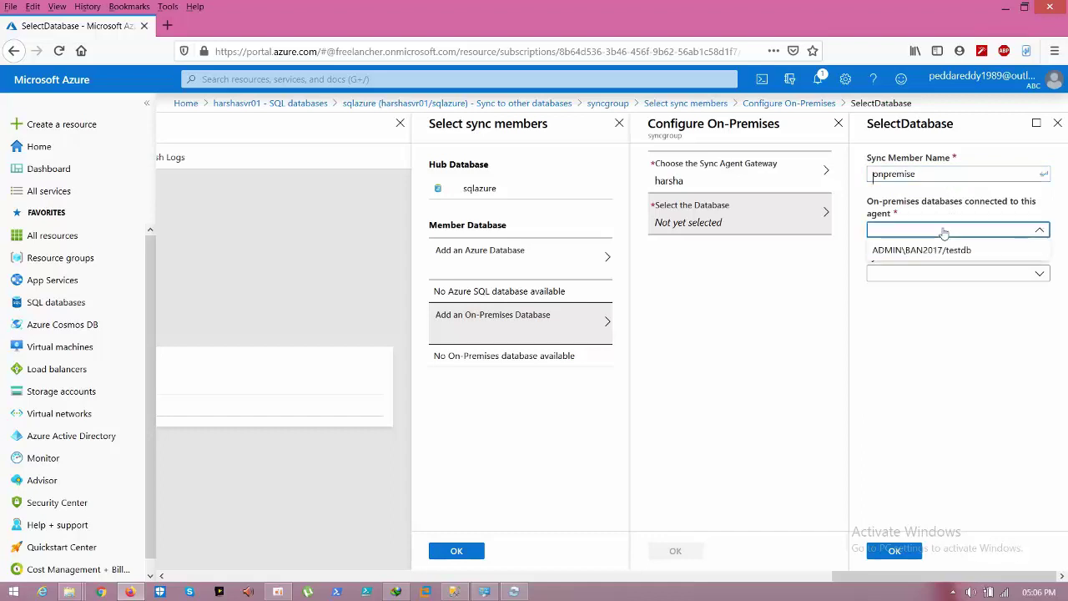
left_click(935, 252)
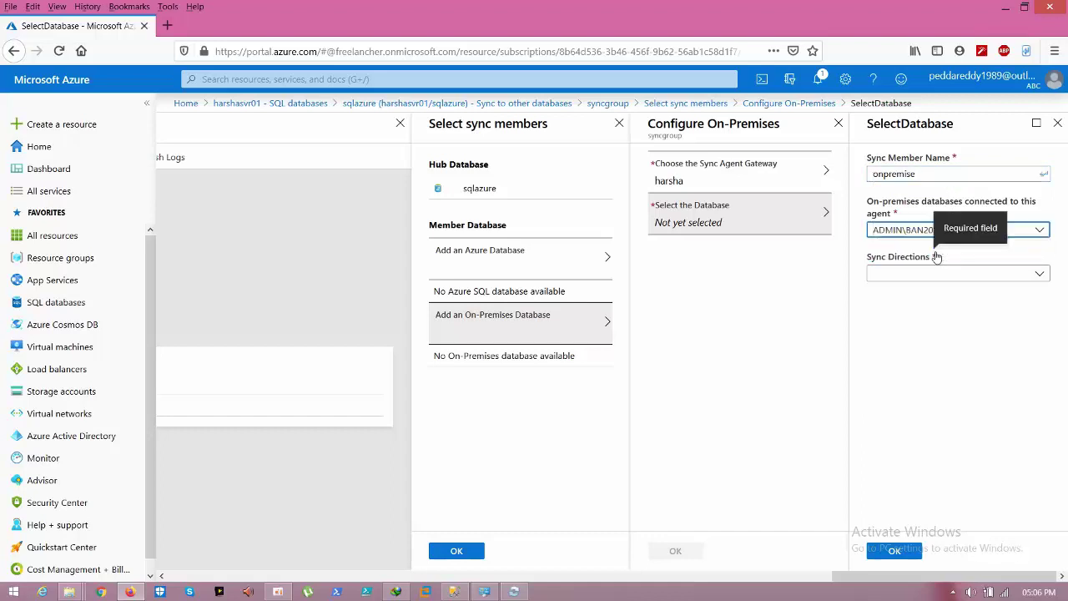
left_click(931, 278)
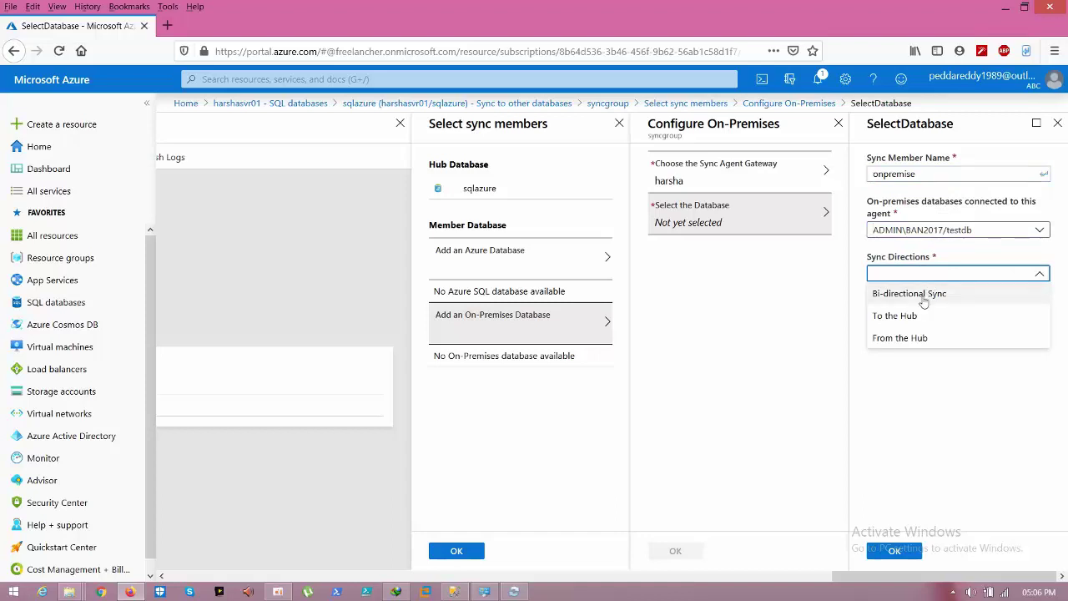
left_click(924, 299)
left_click(895, 551)
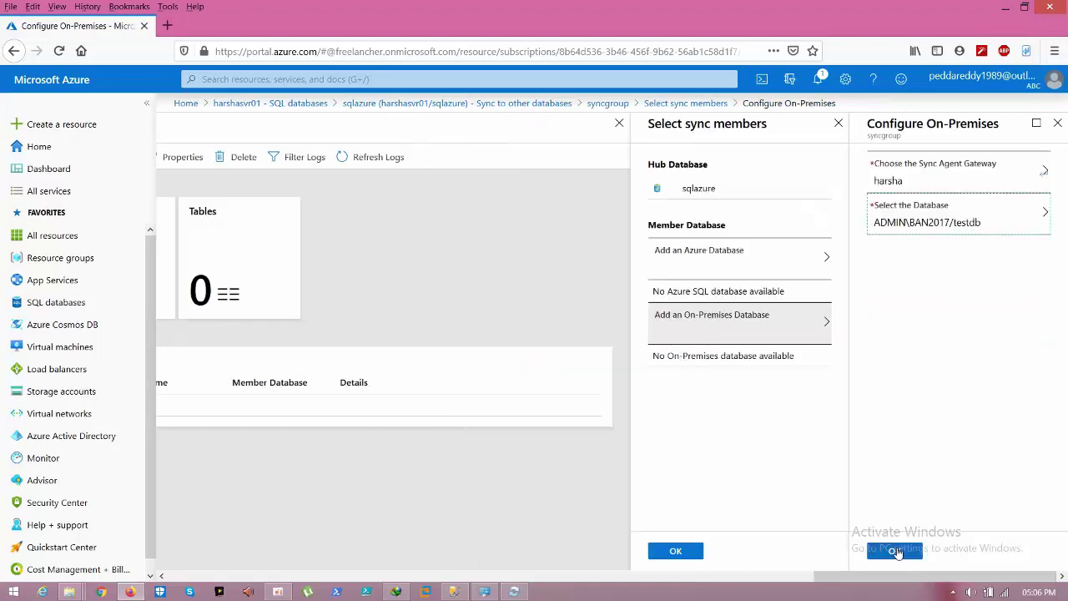
left_click(895, 551)
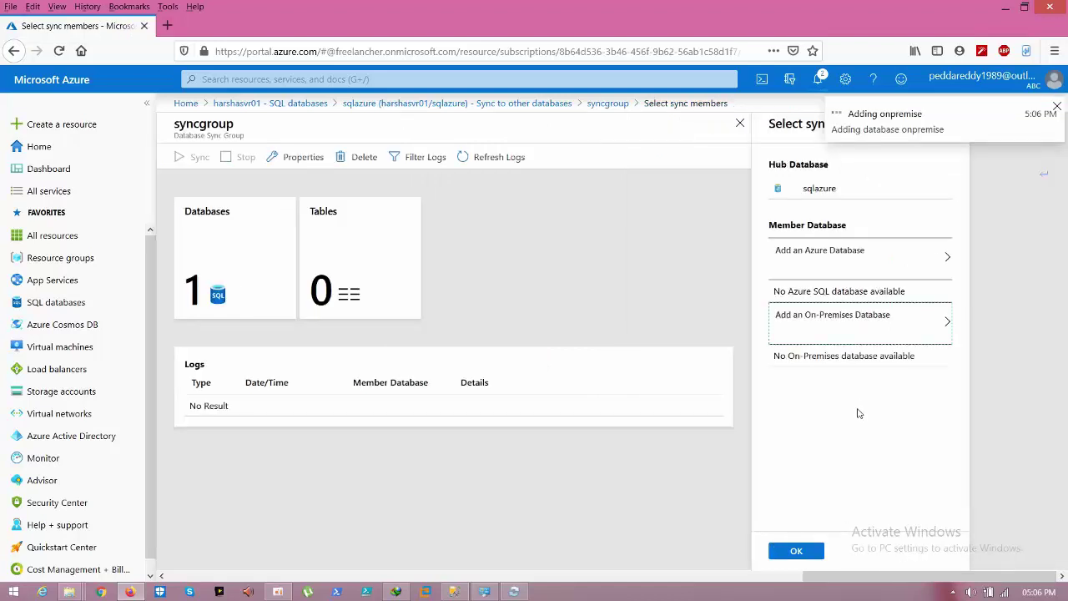
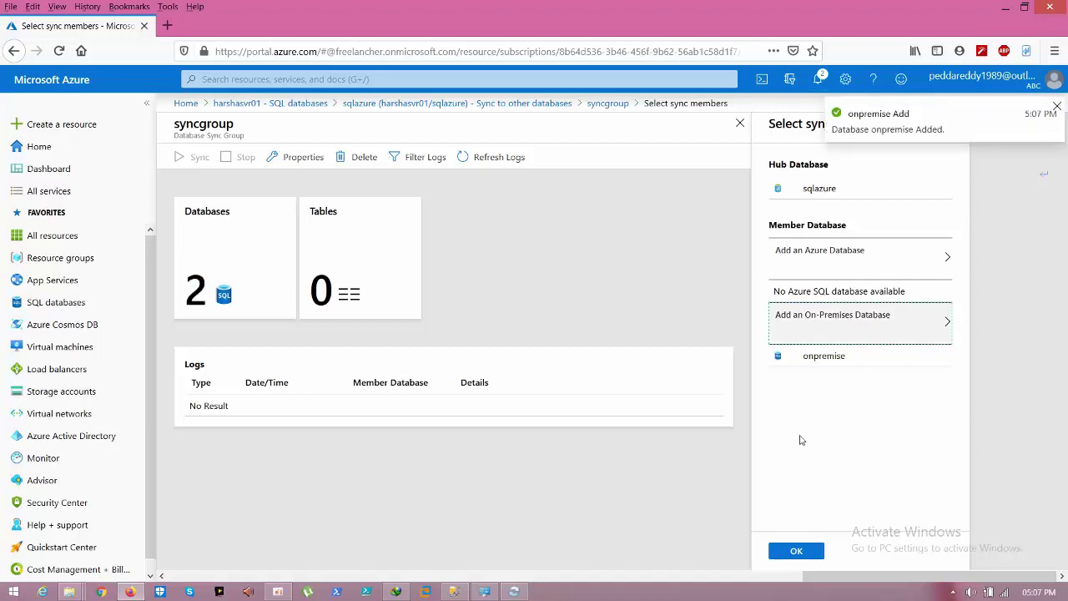
Step: Confirm the hub and onpremise sync members, then show the syncgroup's Tables pane listing dbo.Customers
left_click(796, 551)
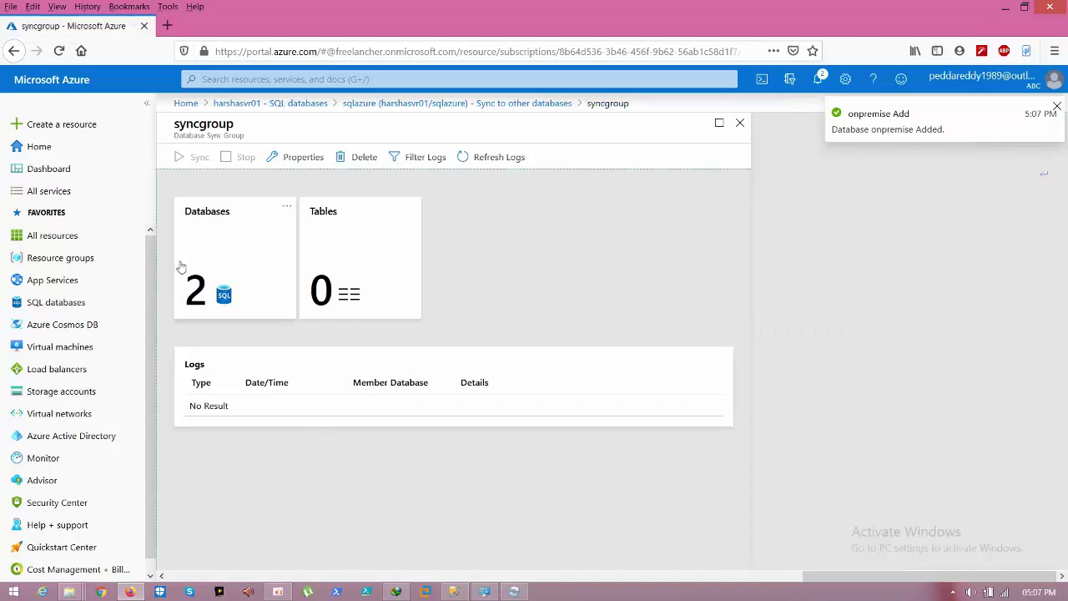
left_click(818, 79)
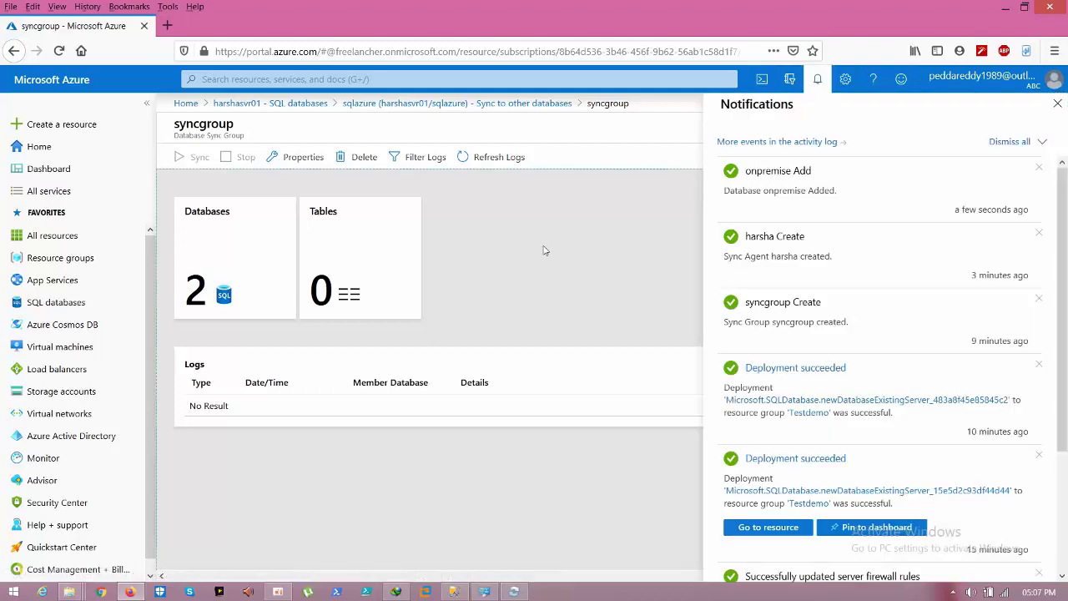
left_click(270, 283)
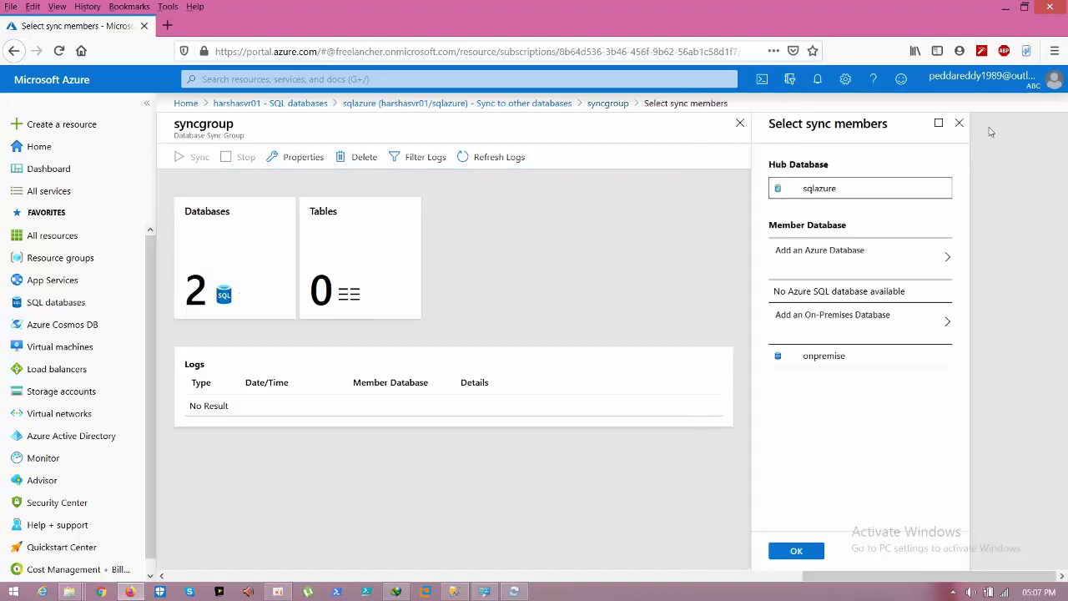
left_click(959, 123)
left_click(317, 262)
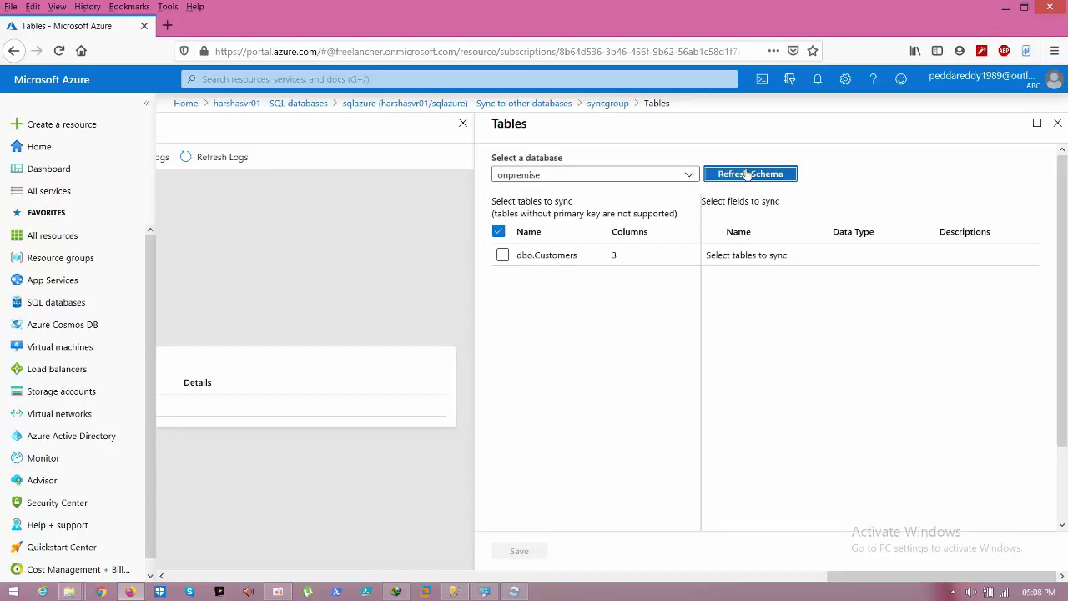
Step: Select and save dbo.Customers for syncing, then refresh the logs showing testdb provisioned successfully
left_click(502, 256)
left_click(511, 547)
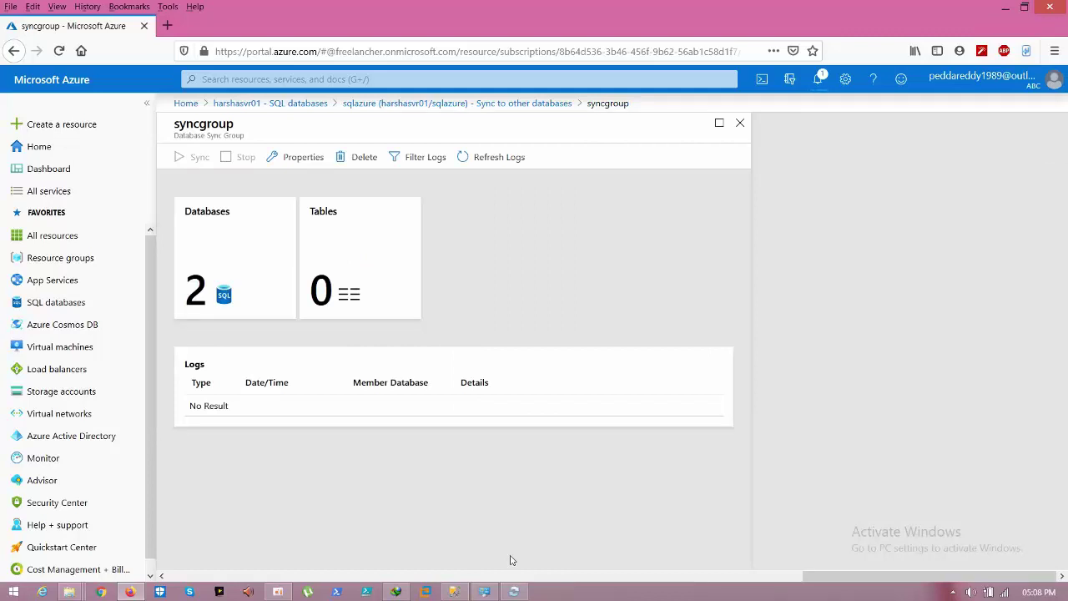
left_click(817, 80)
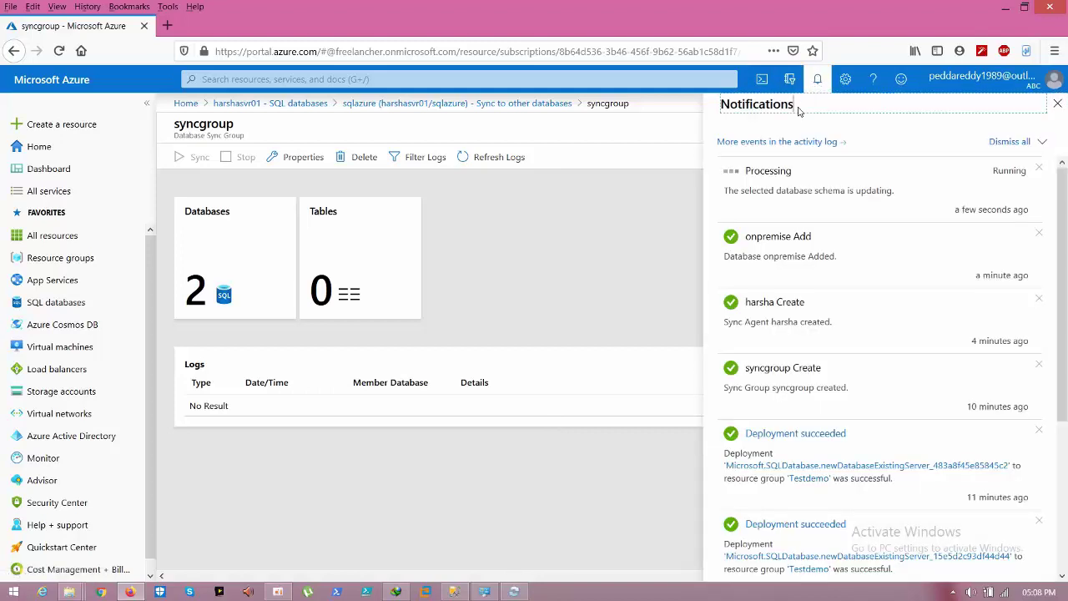
double_click(798, 110)
left_click(792, 124)
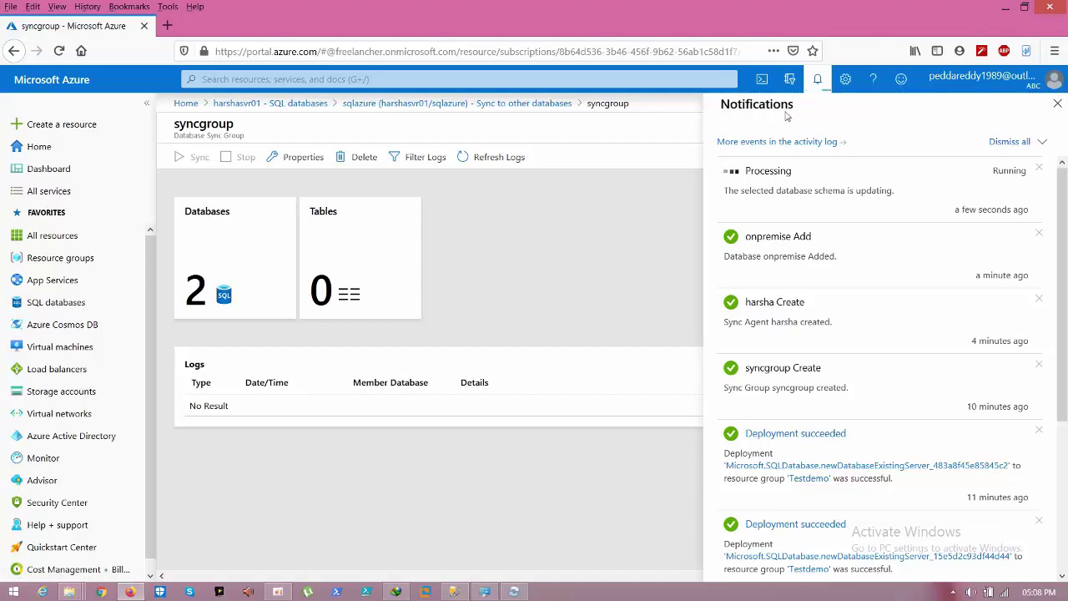
double_click(784, 106)
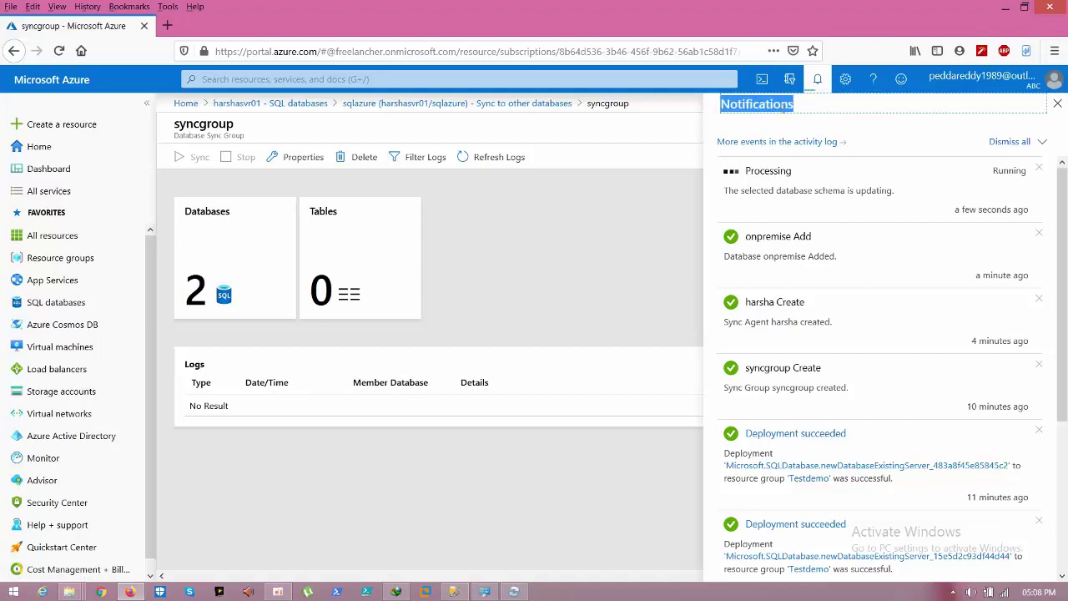
left_click(778, 126)
left_click(578, 259)
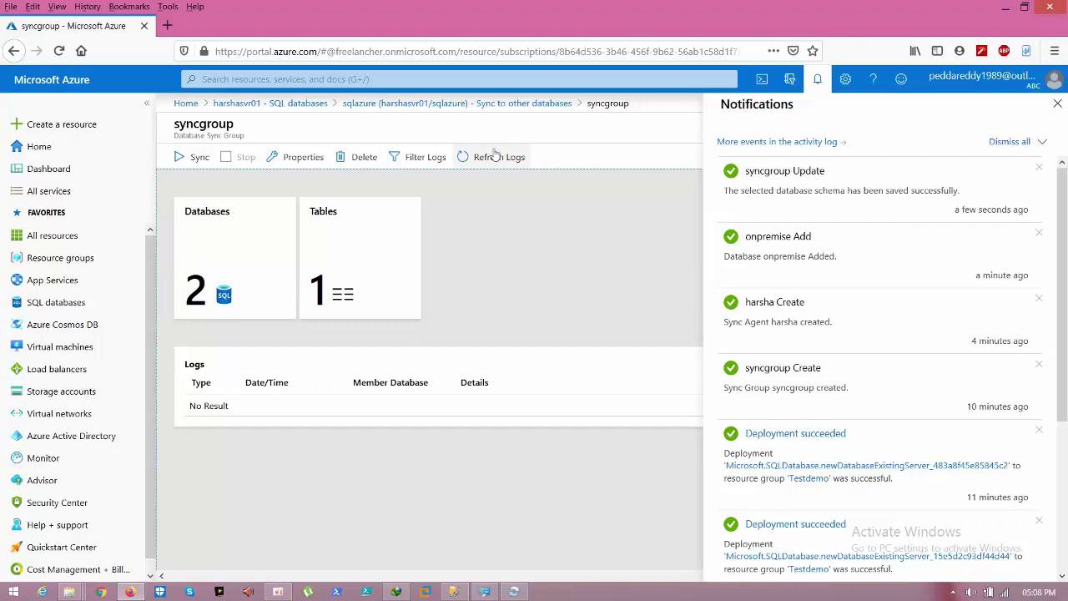
left_click(492, 157)
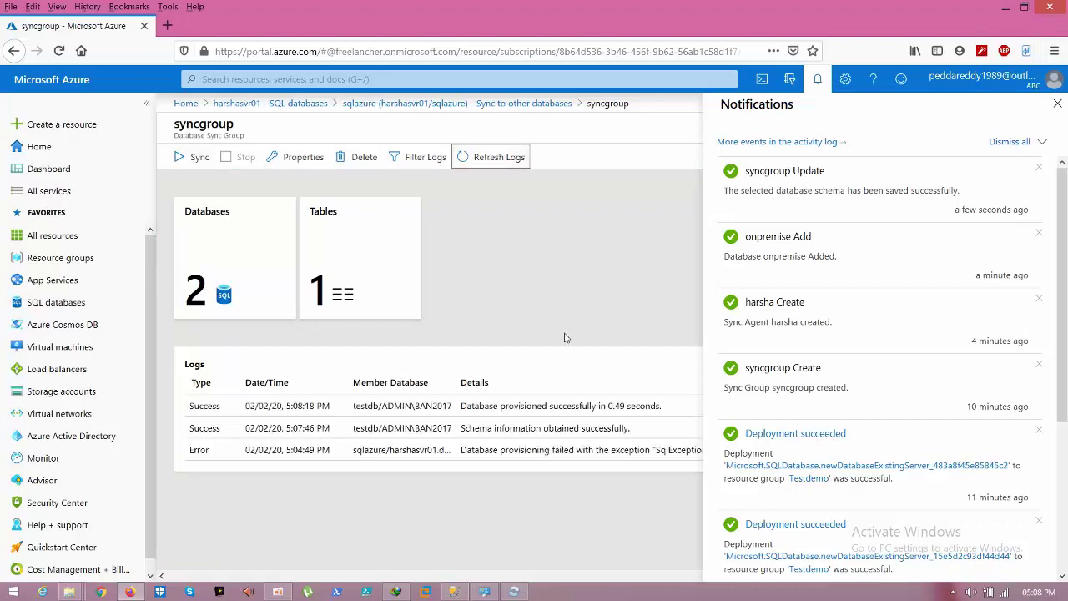
left_click(817, 79)
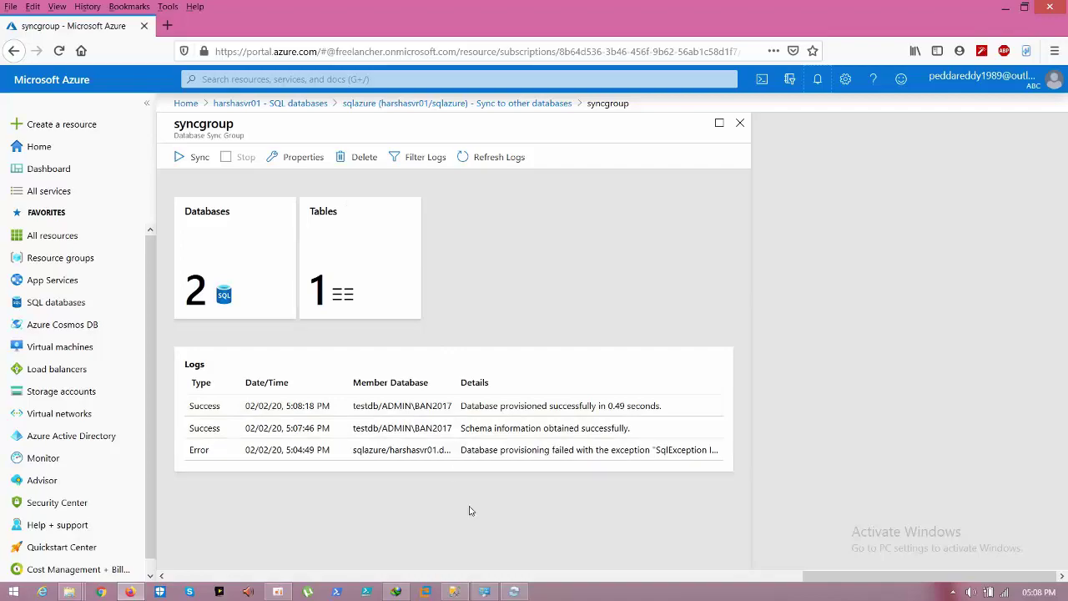
Step: In SQL Server Management Studio, refresh the testdb database's object list
left_click(455, 591)
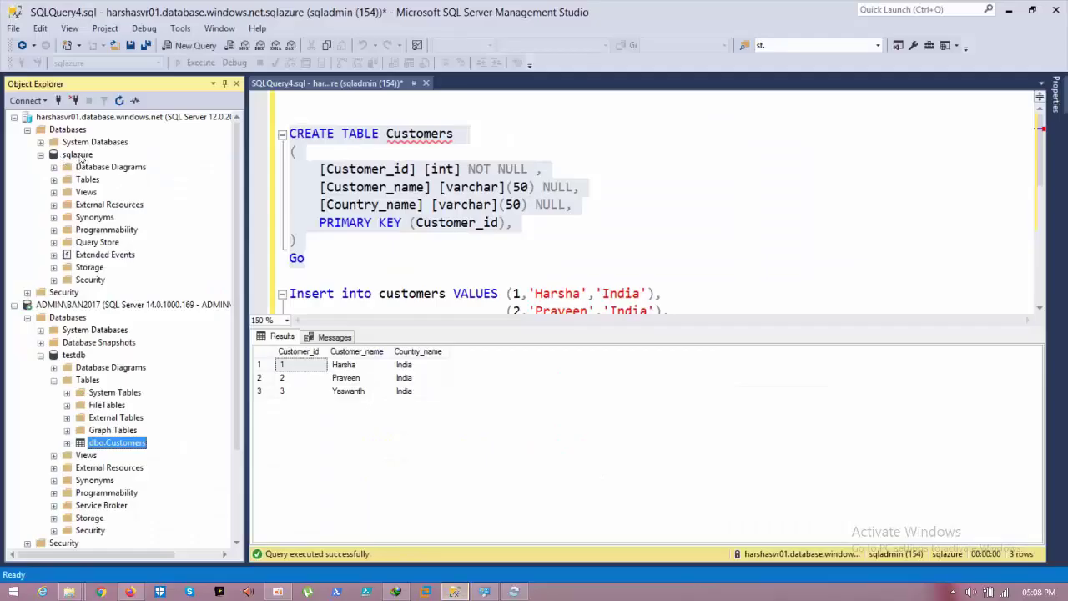
left_click(78, 156)
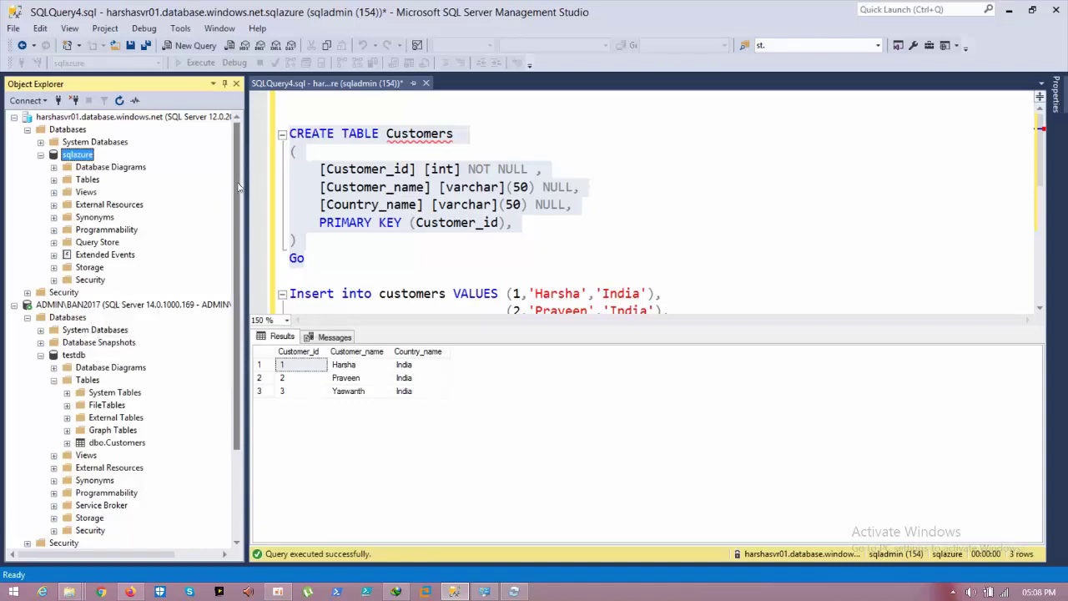
scroll(238, 225, "down", 1)
scroll(237, 225, "down", 2)
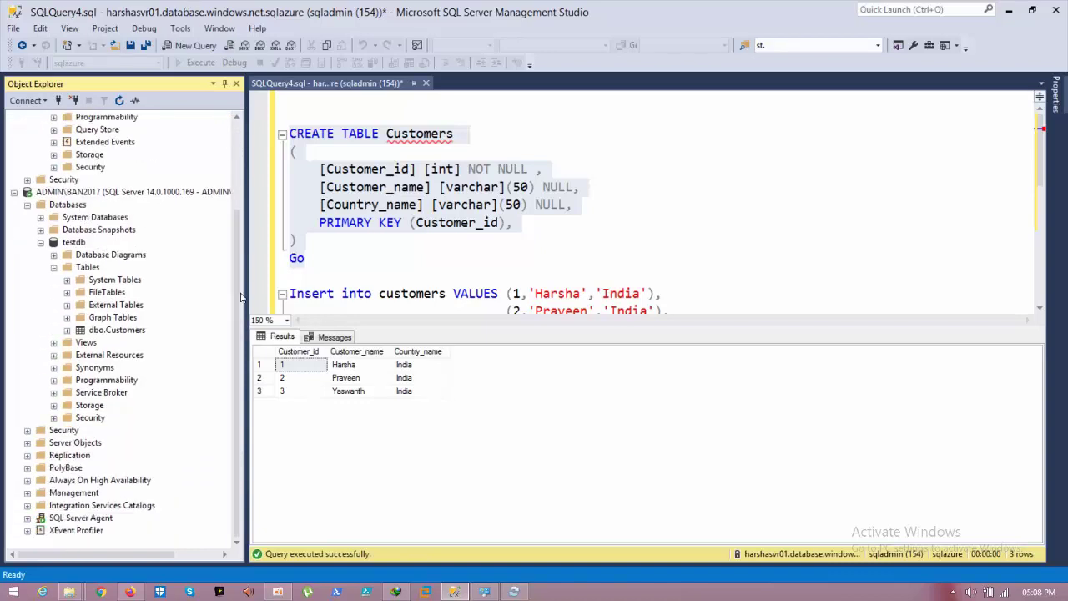
left_click(116, 330)
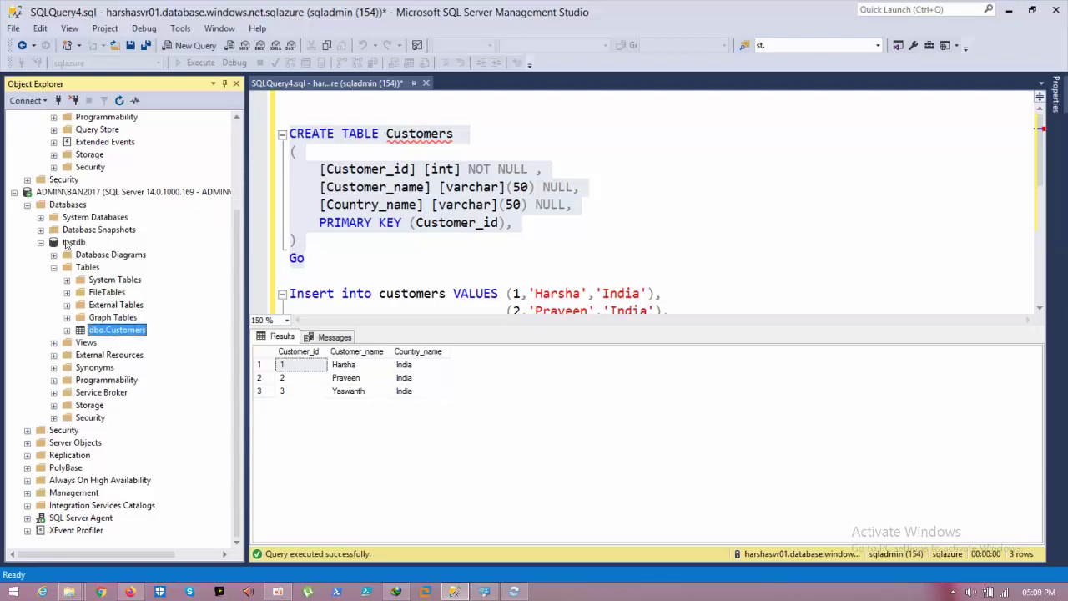
left_click(68, 244)
right_click(68, 244)
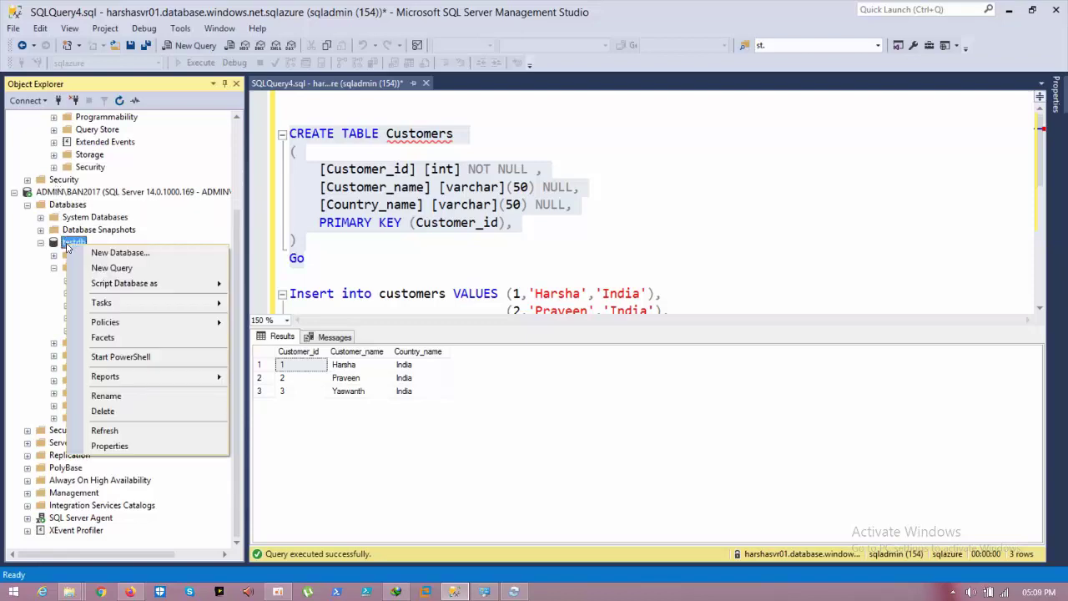
left_click(125, 430)
Step: Expand testdb's Tables and browse the new DataSync tables, including schema_info_dss and scope_info_dss
double_click(84, 381)
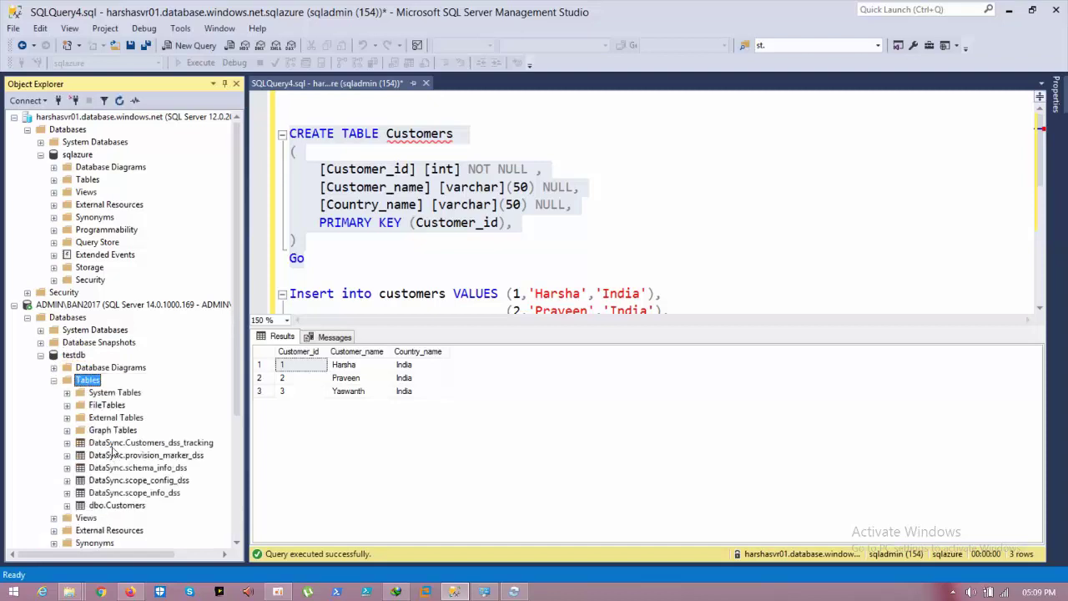
left_click_drag(236, 291, 236, 404)
left_click(116, 343)
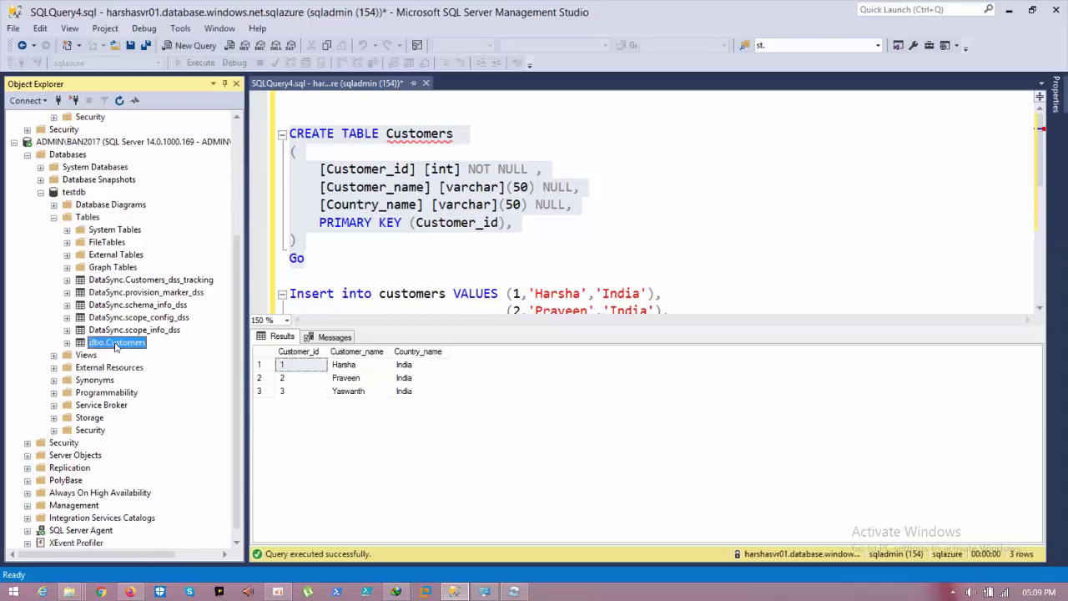
left_click(135, 282)
left_click(130, 293)
left_click(128, 306)
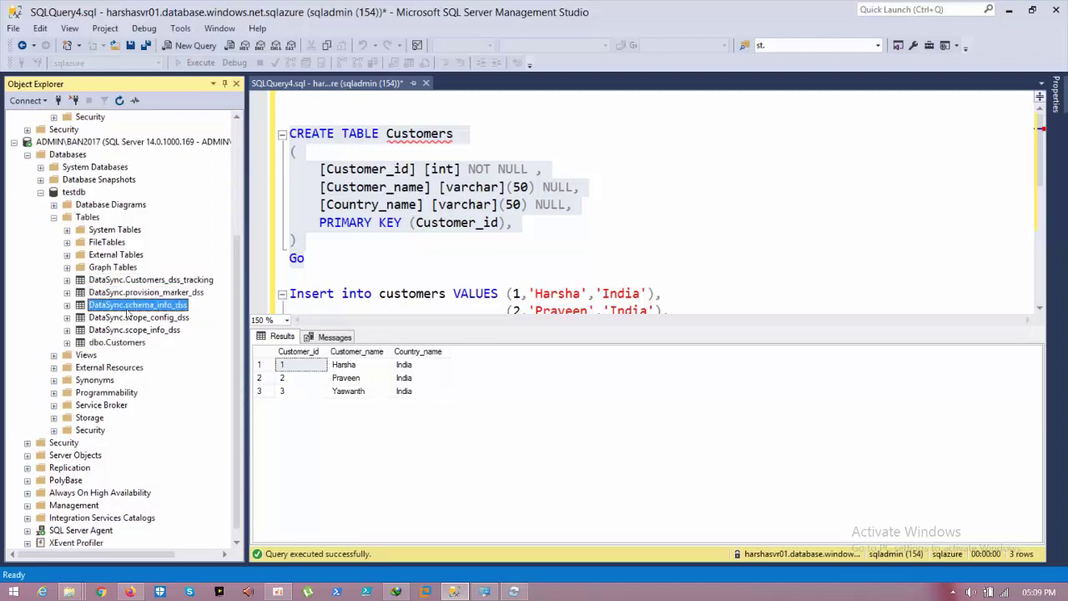
left_click(127, 330)
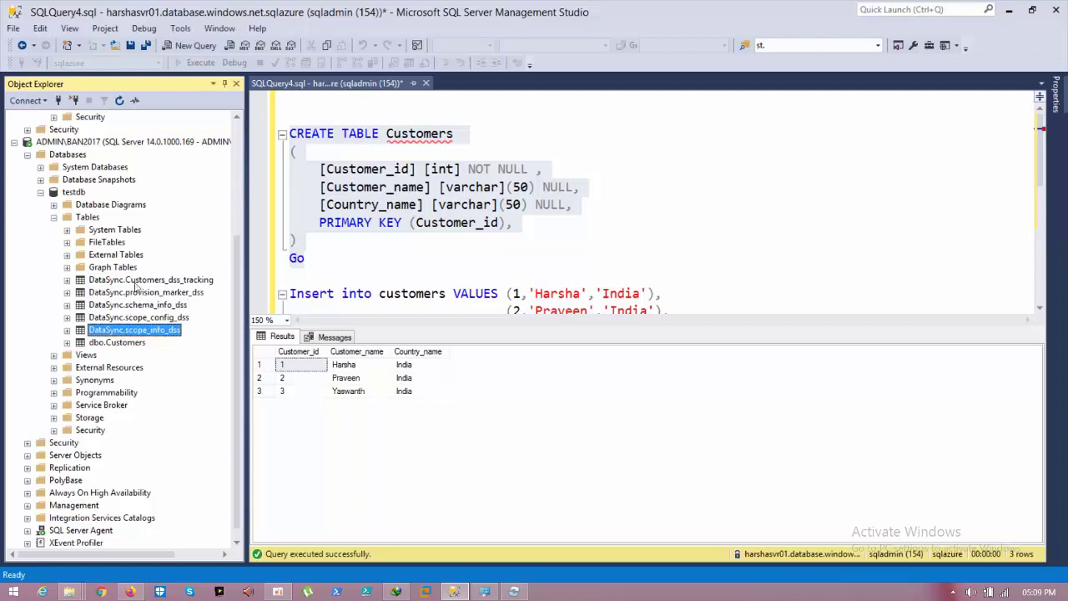
left_click_drag(238, 265, 250, 155)
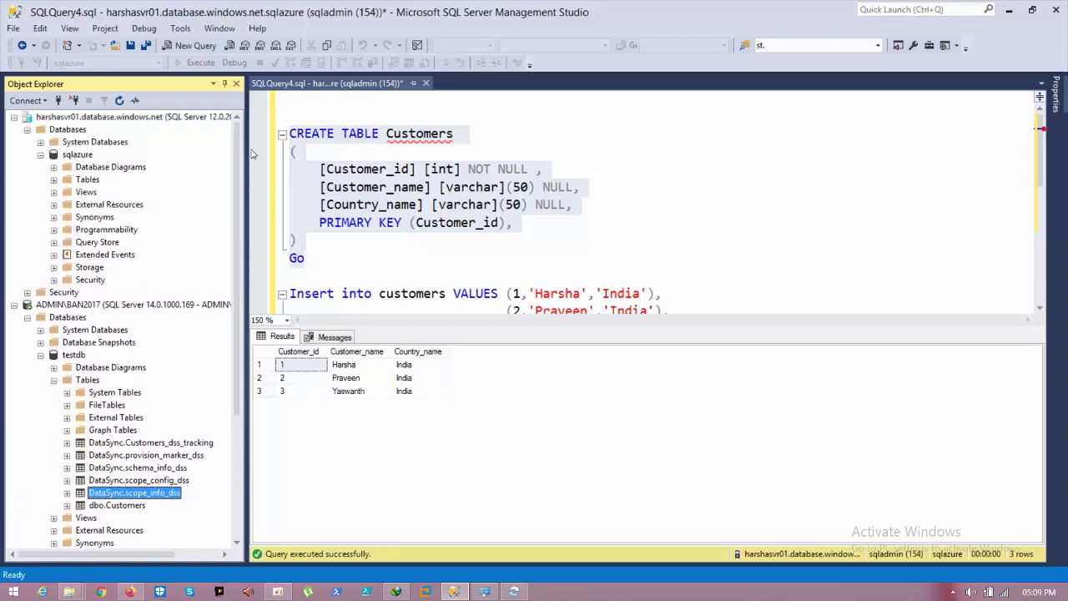
Step: Expand sqlazure's Tables, then refresh the Azure server in Object Explorer
left_click(88, 181)
double_click(88, 181)
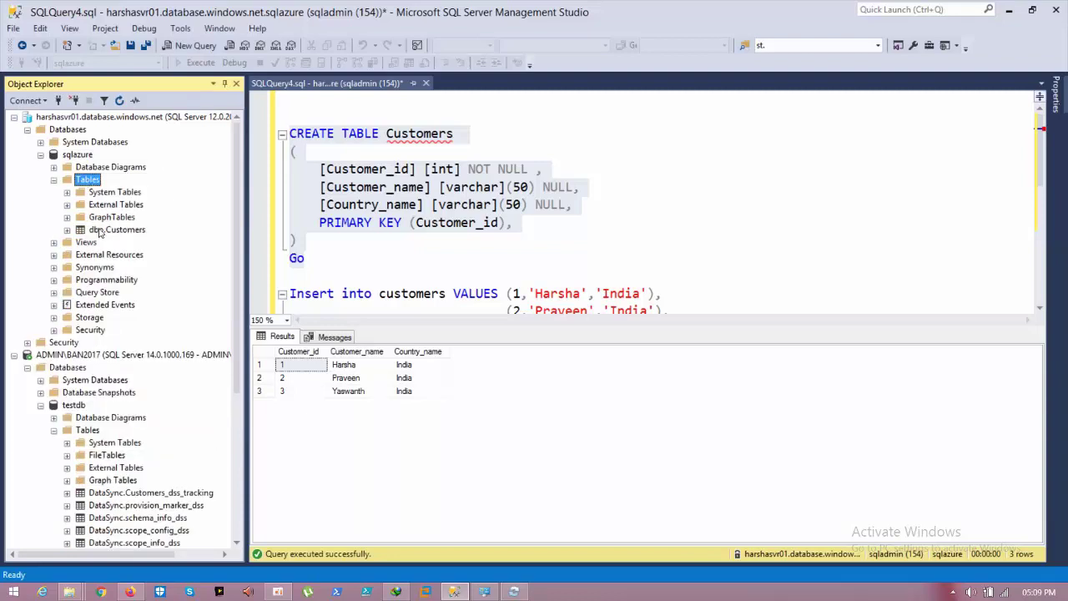
left_click(101, 230)
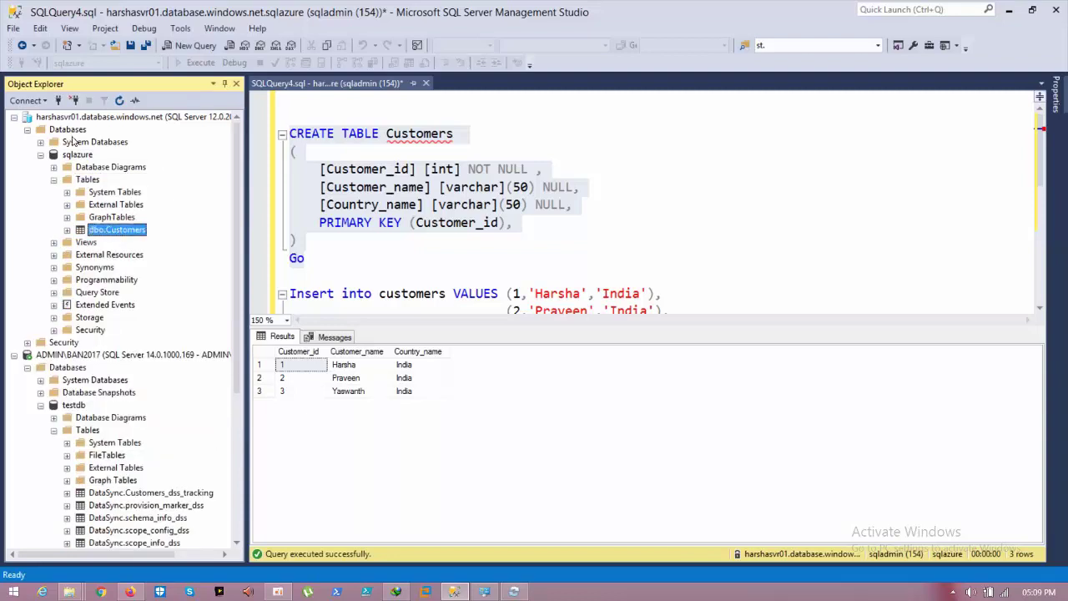
left_click(73, 157)
left_click(75, 121)
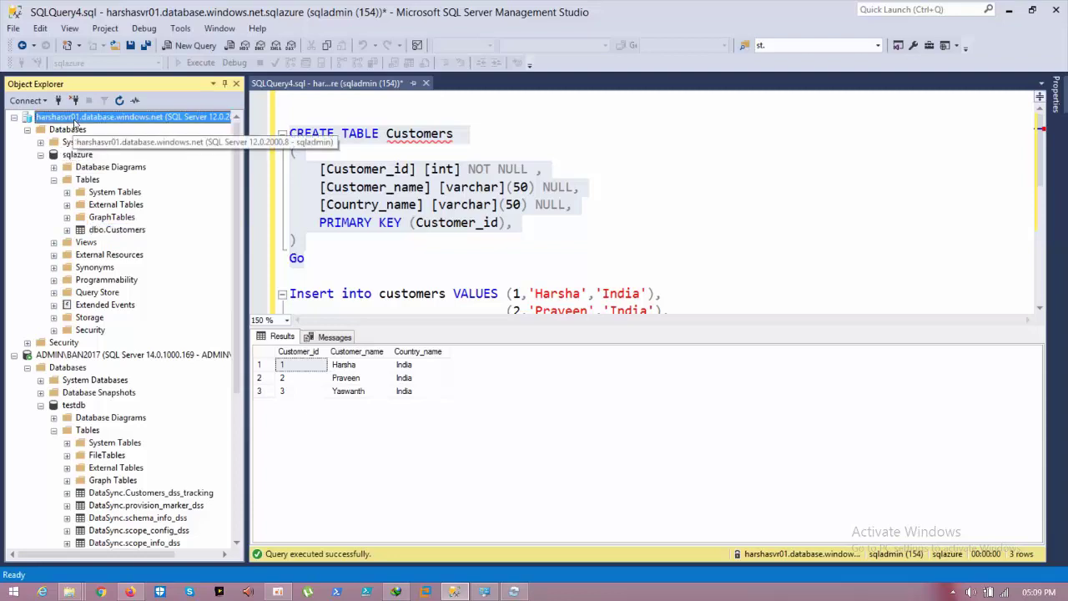
right_click(75, 121)
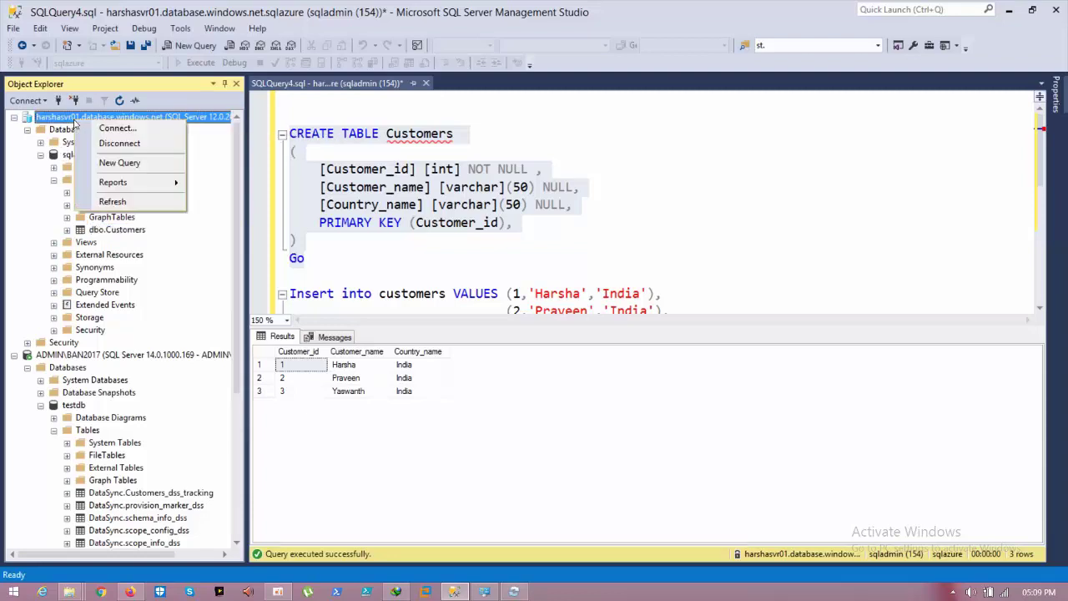
left_click(99, 197)
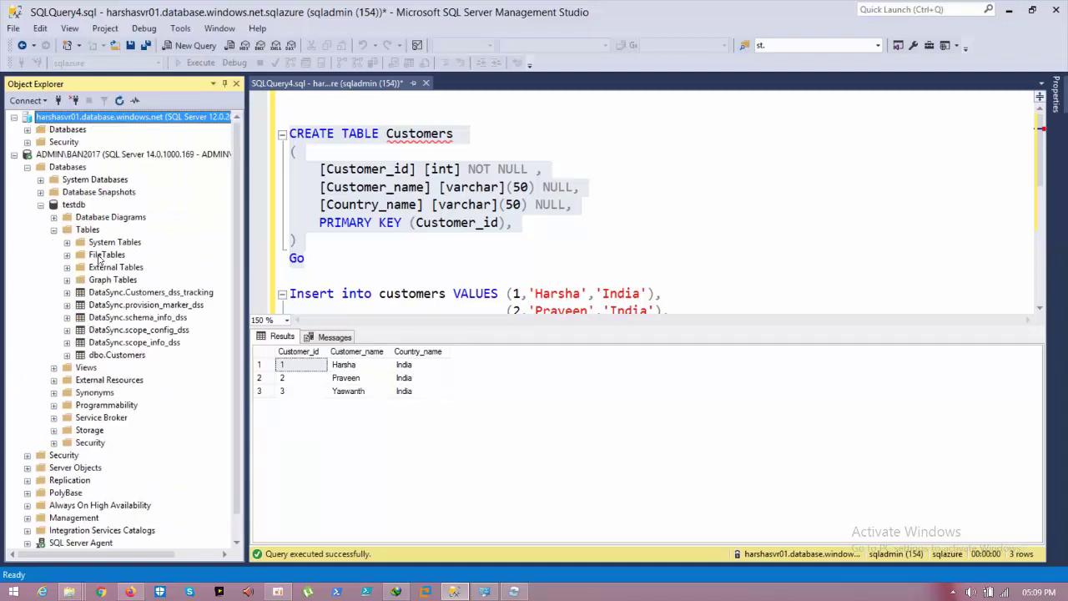
Step: Collapse testdb and browse the Azure server's syncdb and sqlazure tables with the keyboard
left_click(40, 205)
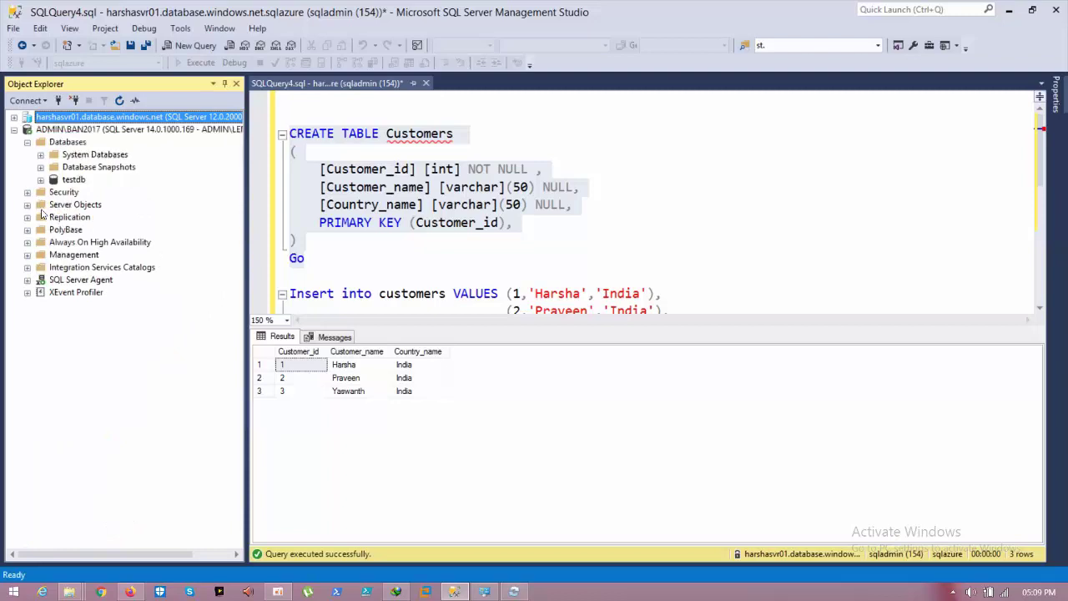
key("Down")
key("Up")
key("Right")
key("Down")
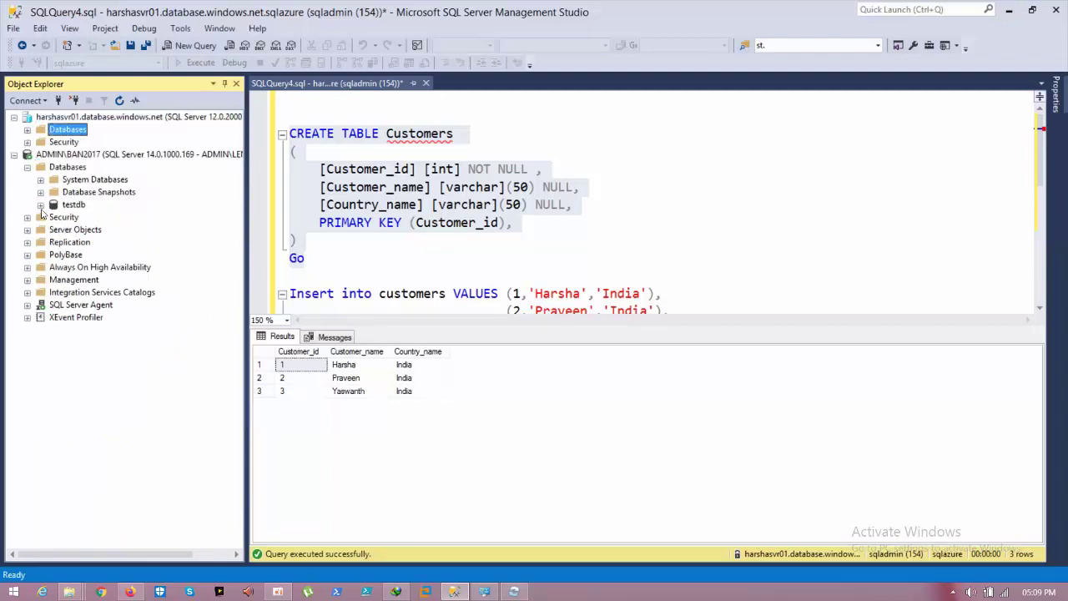
key("Right")
key("Down")
key("Down")
key("Down")
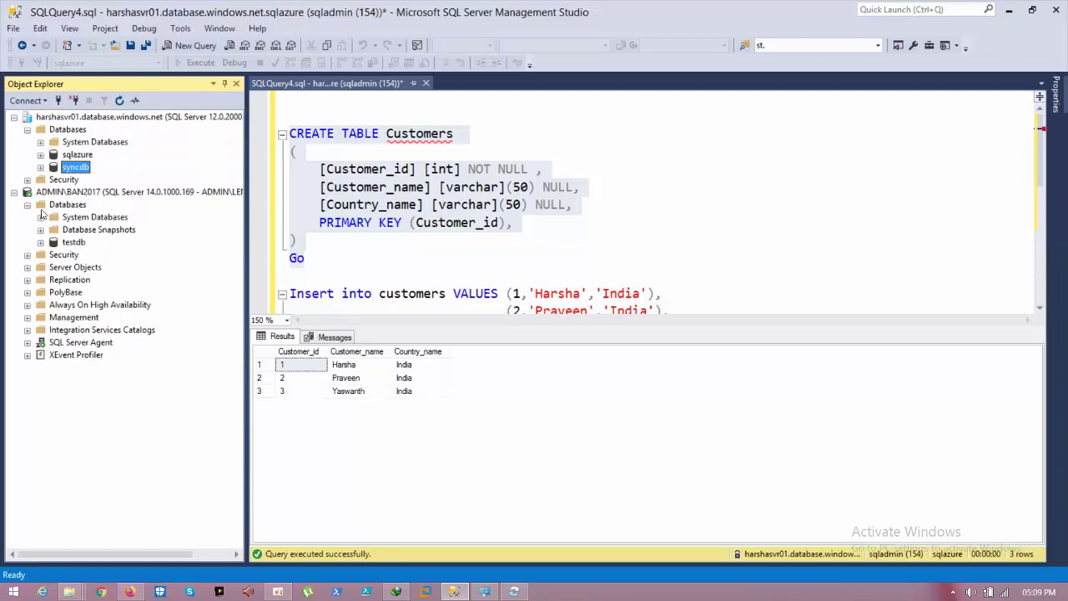
key("Right")
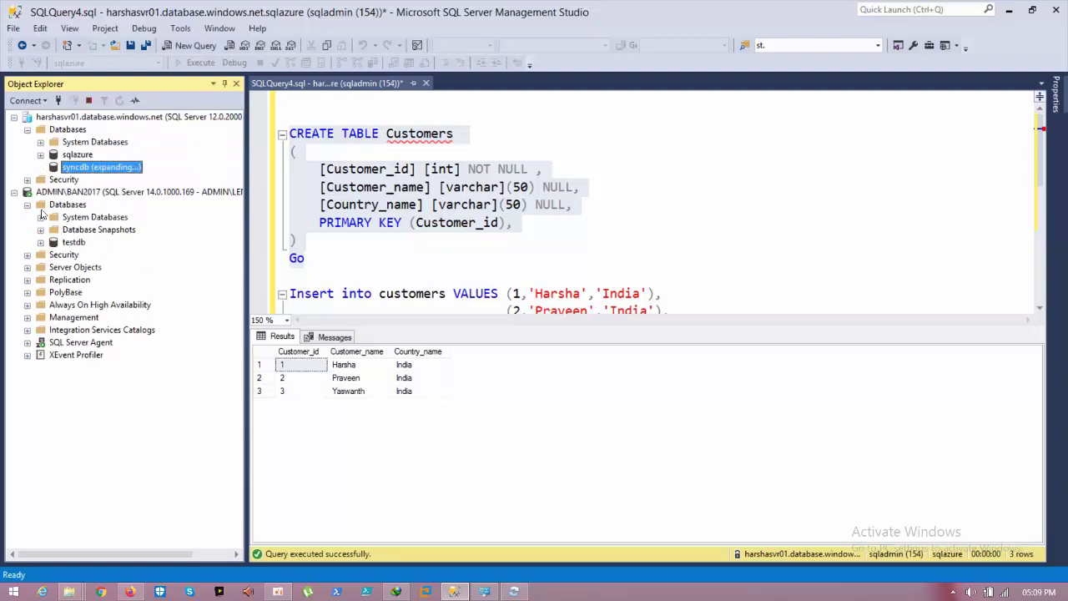
key("Down")
key("Down")
key("Right")
key("Down")
key("Down")
key("Down")
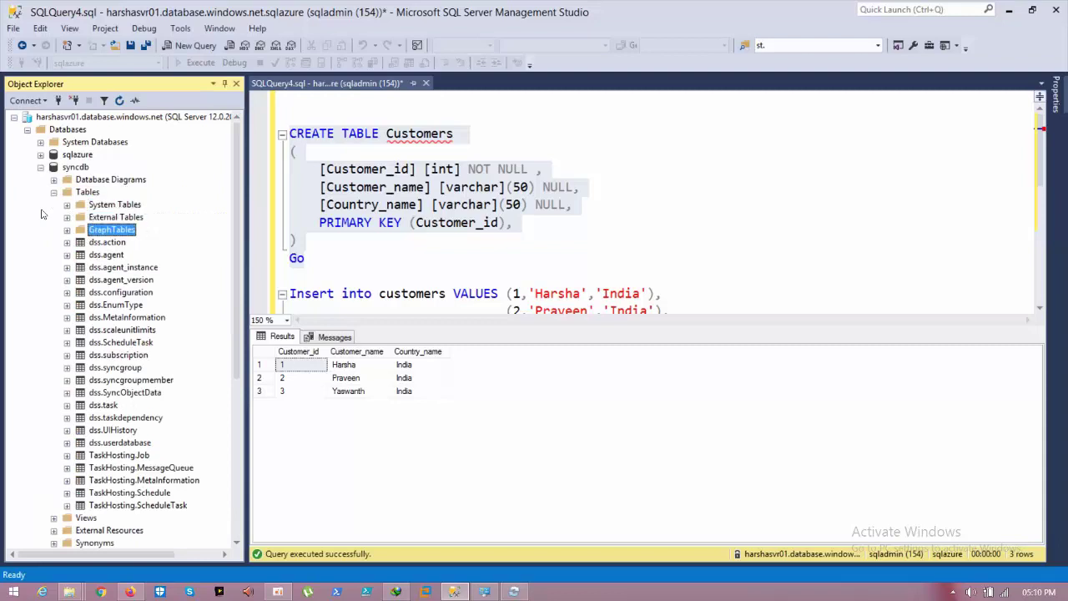
key("Down")
key("Down")
key("Down")
key("Down")
key("Down")
key("Down")
key("Down")
key("Down")
key("Down")
key("Down")
key("Down")
key("Down")
key("Down")
key("Down")
key("Down")
key("Down")
key("Down")
key("Down")
key("Down")
key("Down")
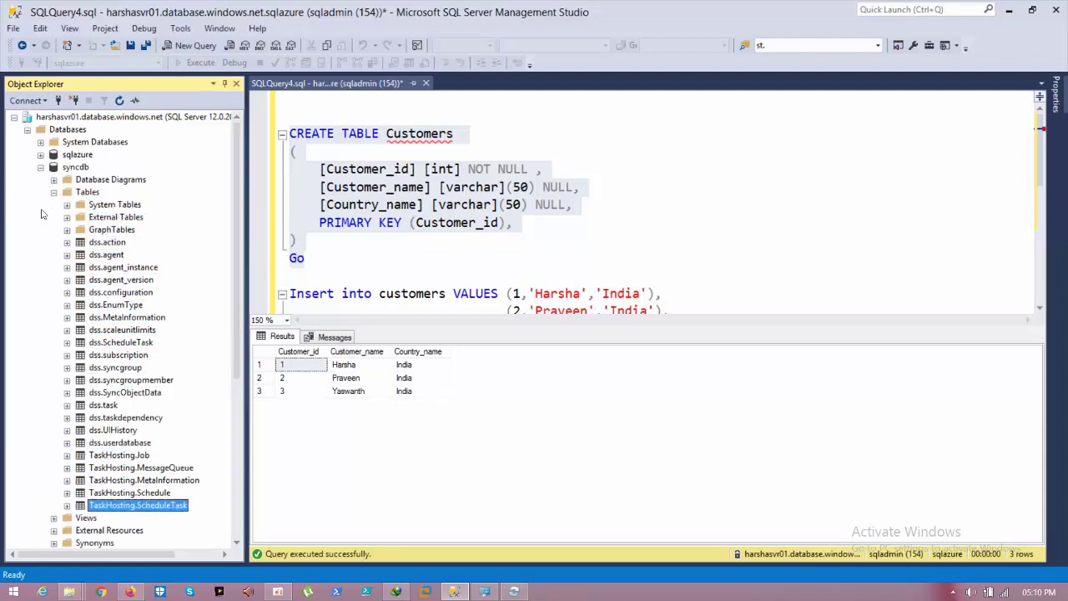
key("Up")
key("Up")
key("Up")
key("Up")
key("Up")
key("Up")
key("Up")
key("Up")
key("Up")
key("Up")
key("Up")
key("Up")
key("Up")
key("Up")
key("Up")
key("Up")
key("Up")
key("Up")
key("Up")
key("Up")
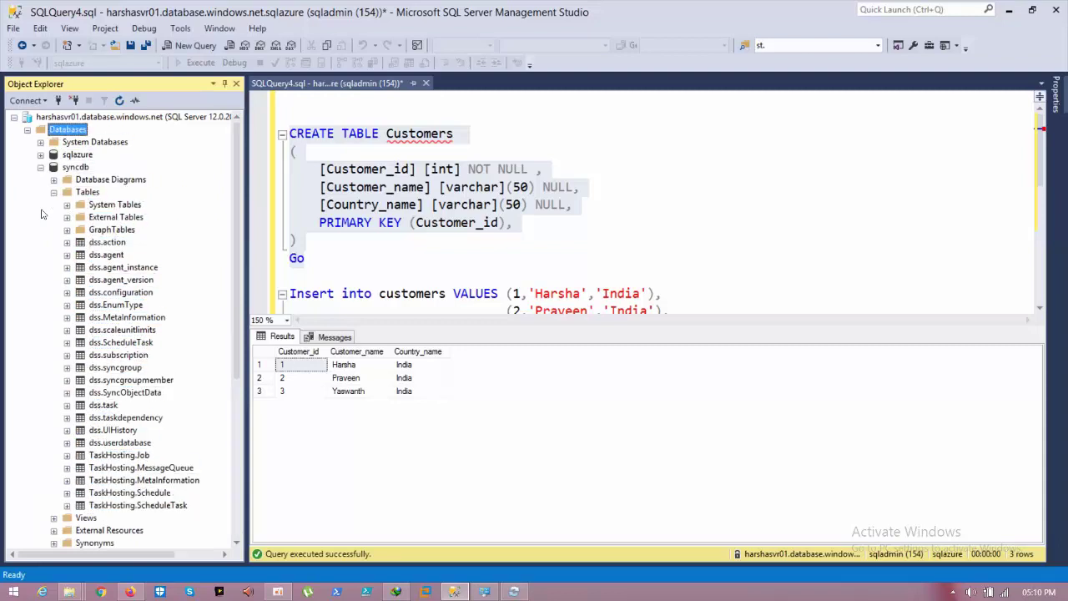
key("Down")
key("Down")
key("Right")
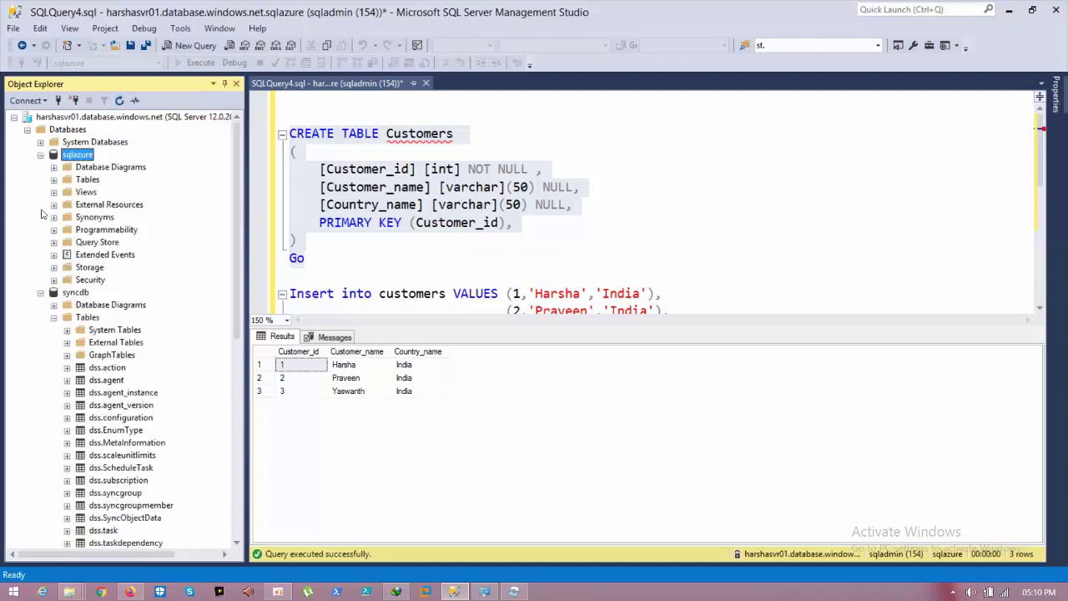
key("Down")
key("Down")
key("Right")
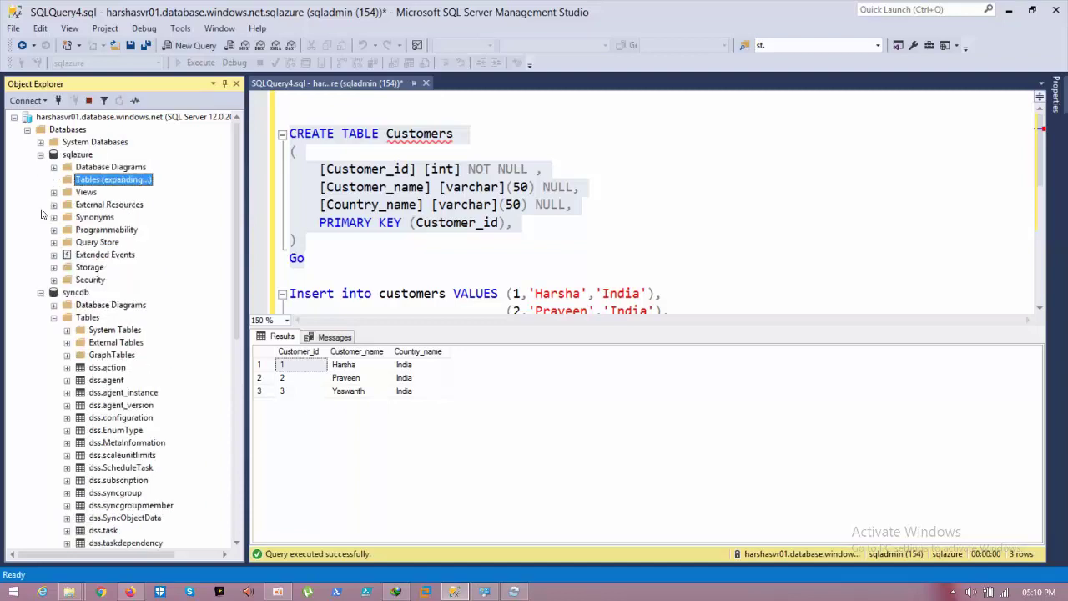
key("Down")
key("Down")
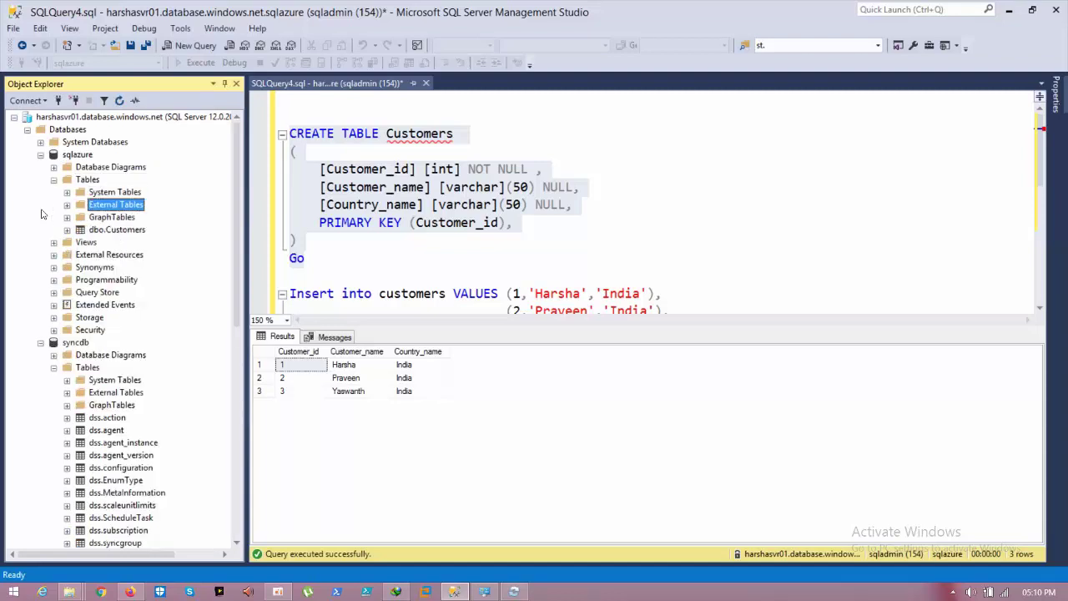
key("Up")
key("Up")
key("Up")
key("Down")
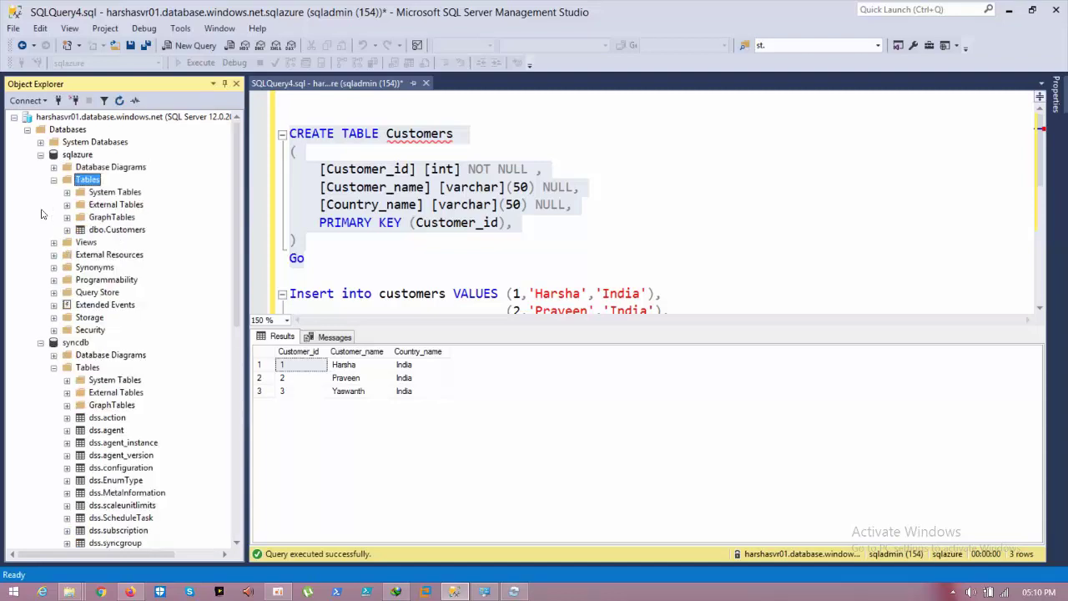
Step: Refresh the sqlazure database and expand its Tables to find the new dbo.Customers
left_click(79, 156)
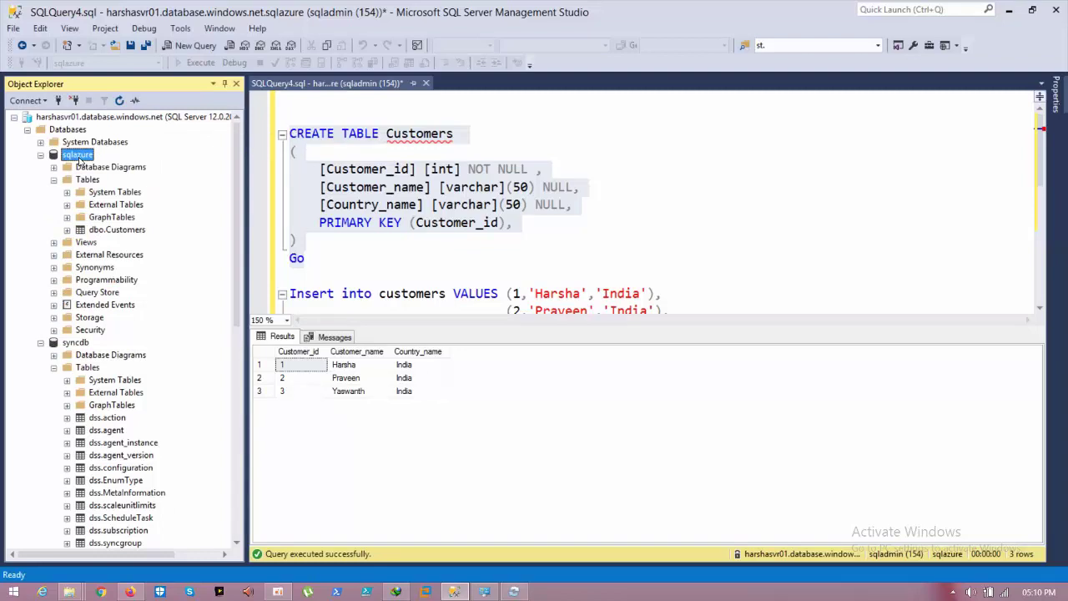
right_click(78, 158)
left_click(132, 323)
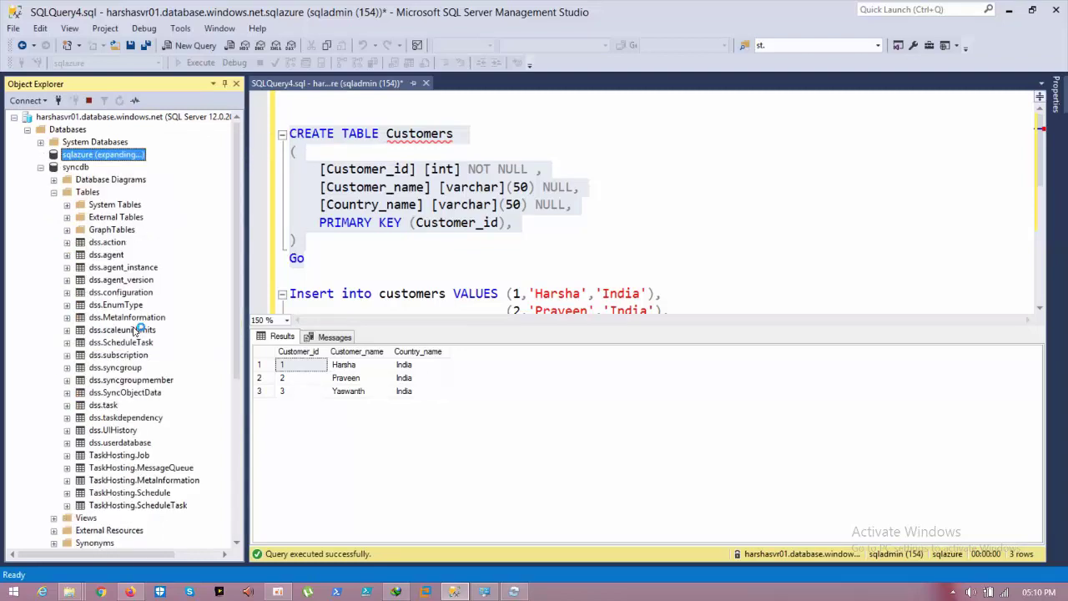
double_click(86, 180)
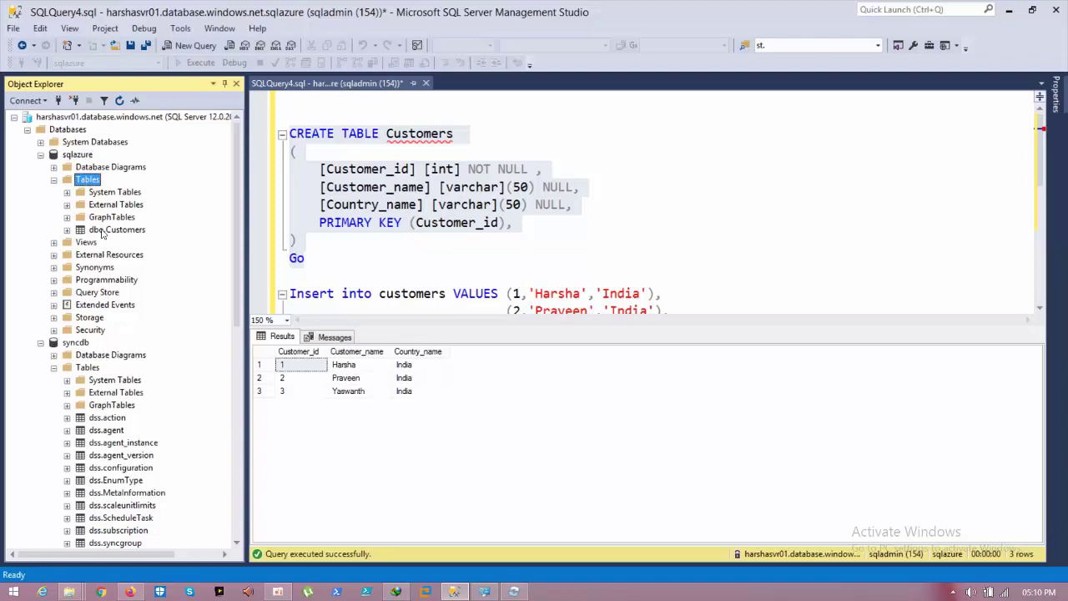
left_click(101, 231)
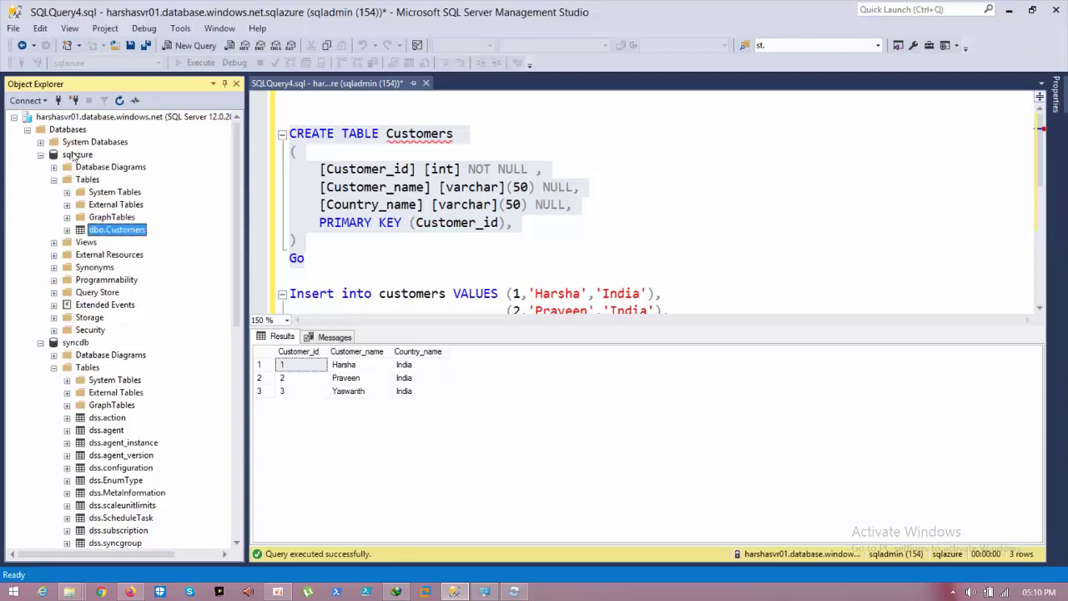
Step: Collapse the Azure server's databases and the on-premises server in the tree
left_click(75, 156)
key("Left")
key("Left")
key("Left")
key("Left")
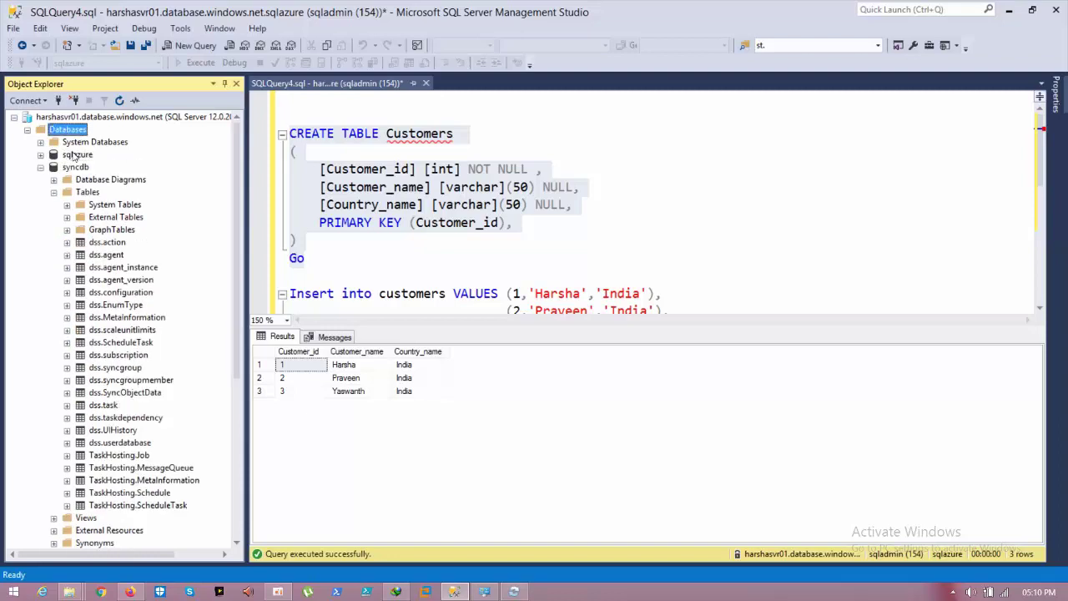
key("Down")
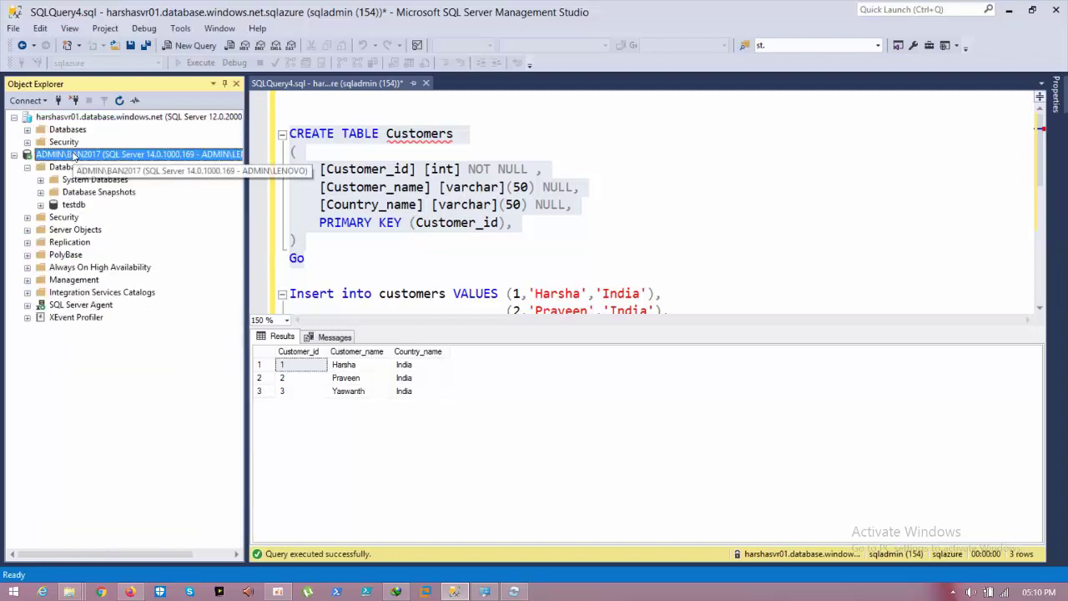
key("Down")
key("Up")
key("Left")
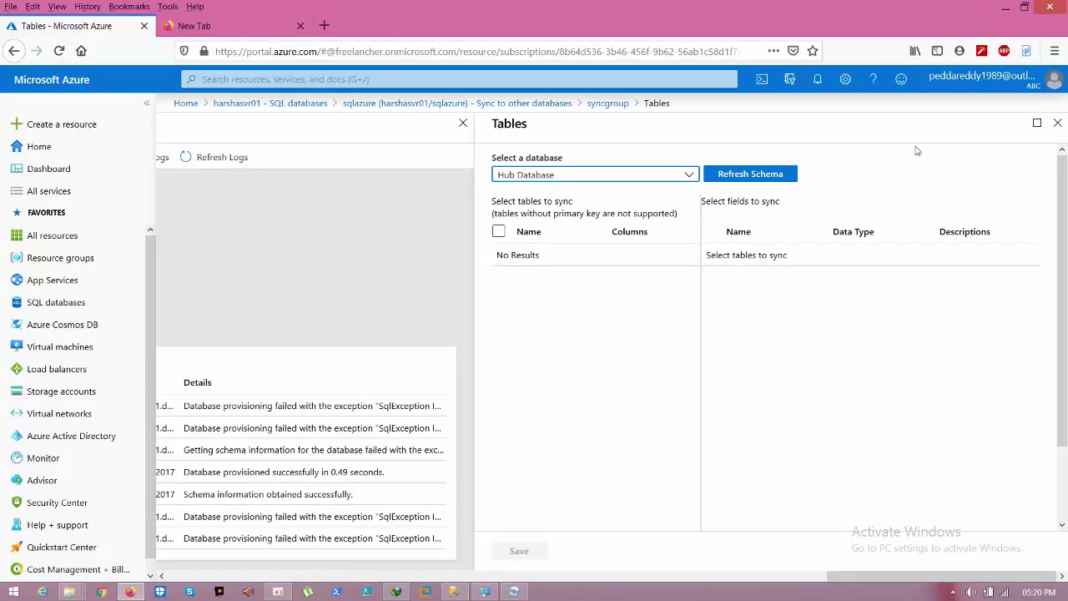
Step: Pick Hub Database, refresh its schema, and save dbo.Customers with all three fields
left_click(692, 177)
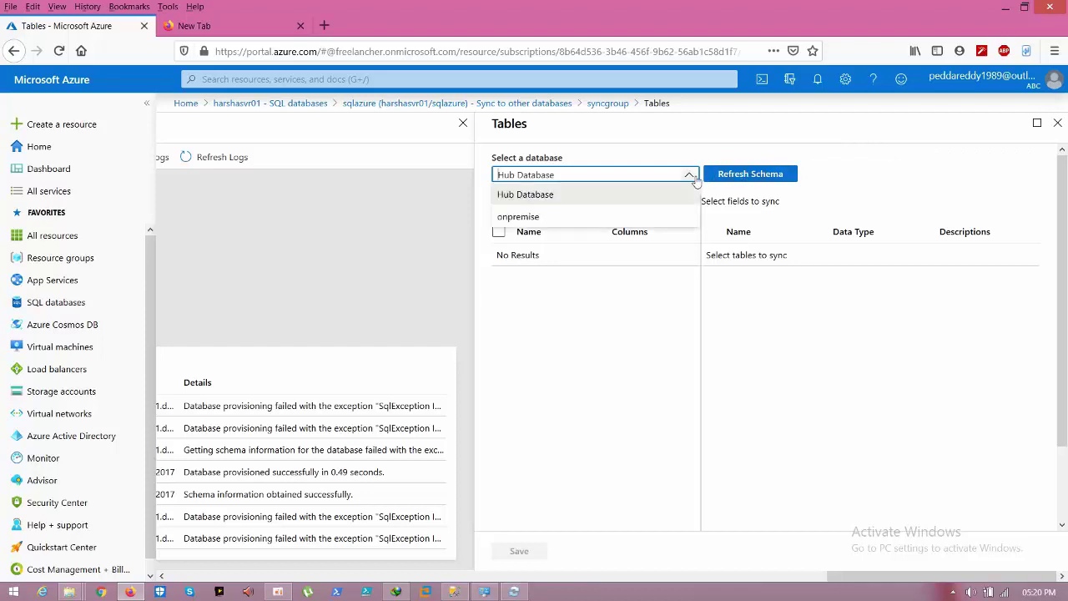
left_click(636, 197)
left_click(741, 174)
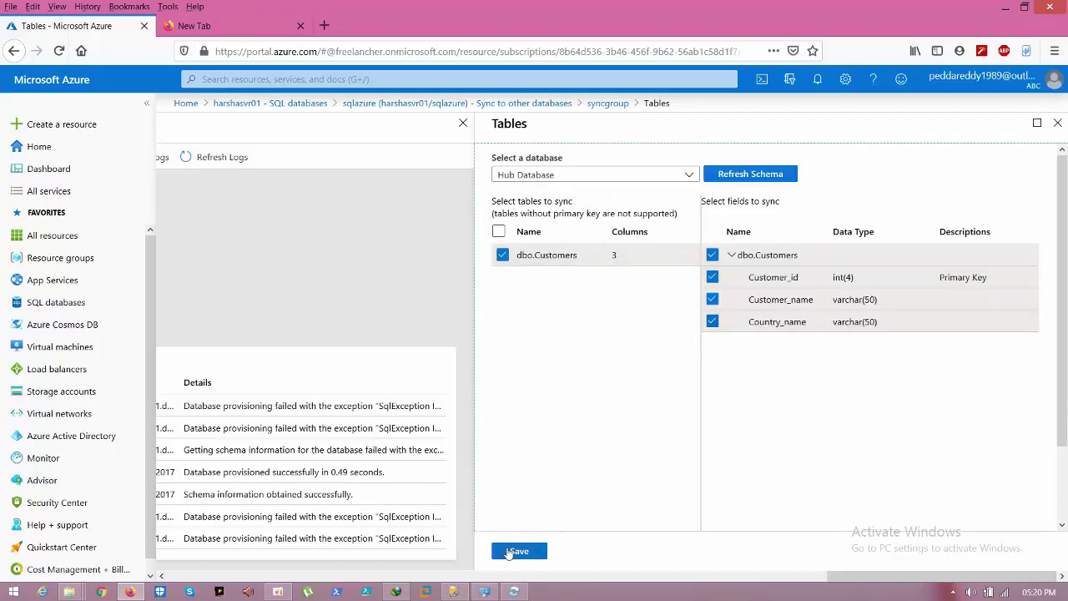
left_click(508, 552)
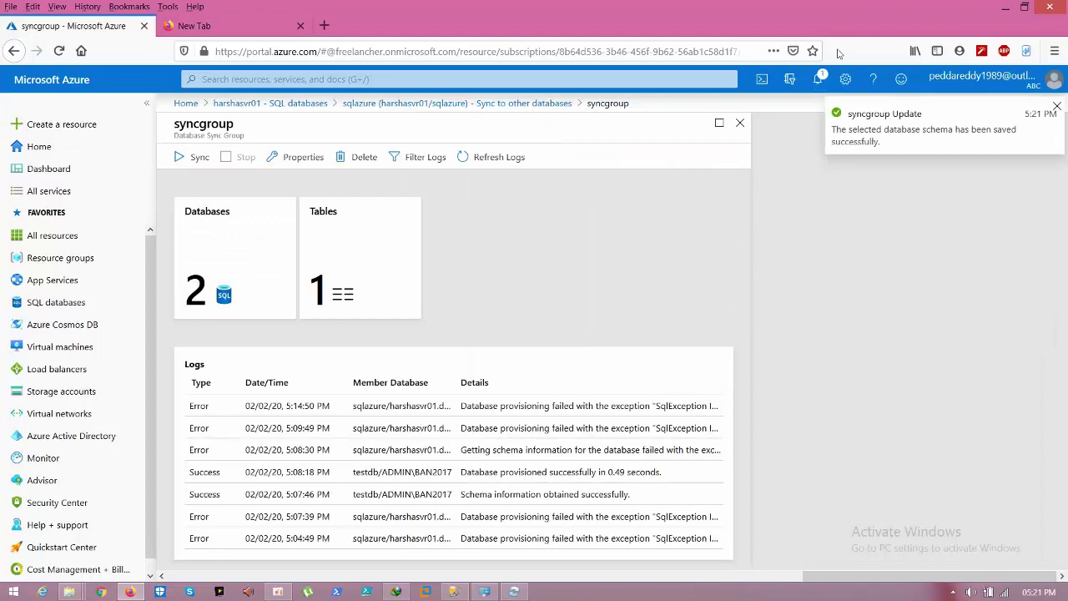
Step: Sync syncgroup and refresh the logs until they report completion with 3 changes downloaded
left_click(499, 160)
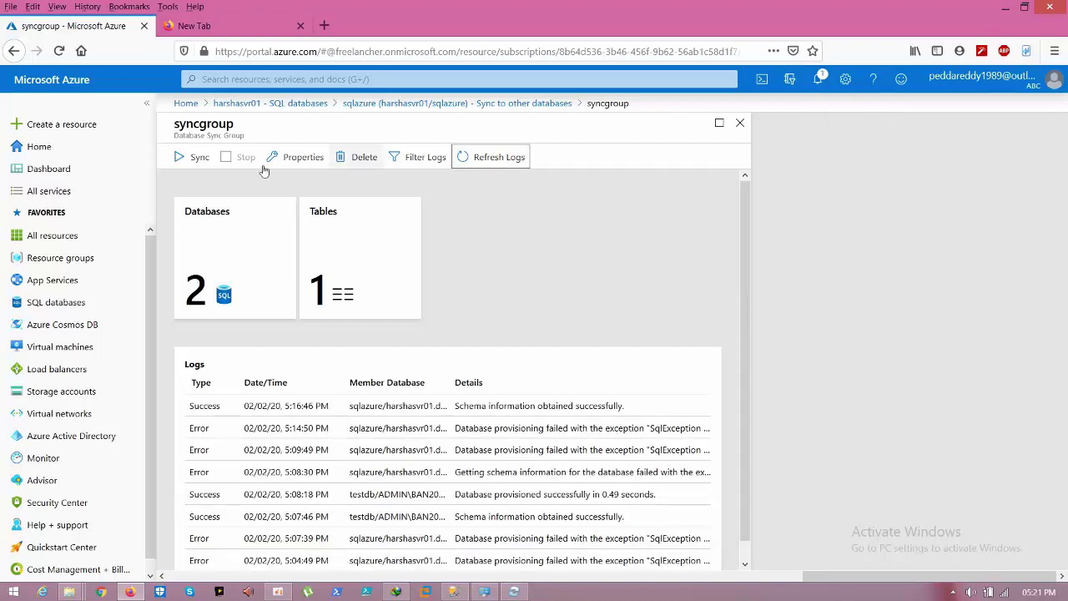
left_click(195, 160)
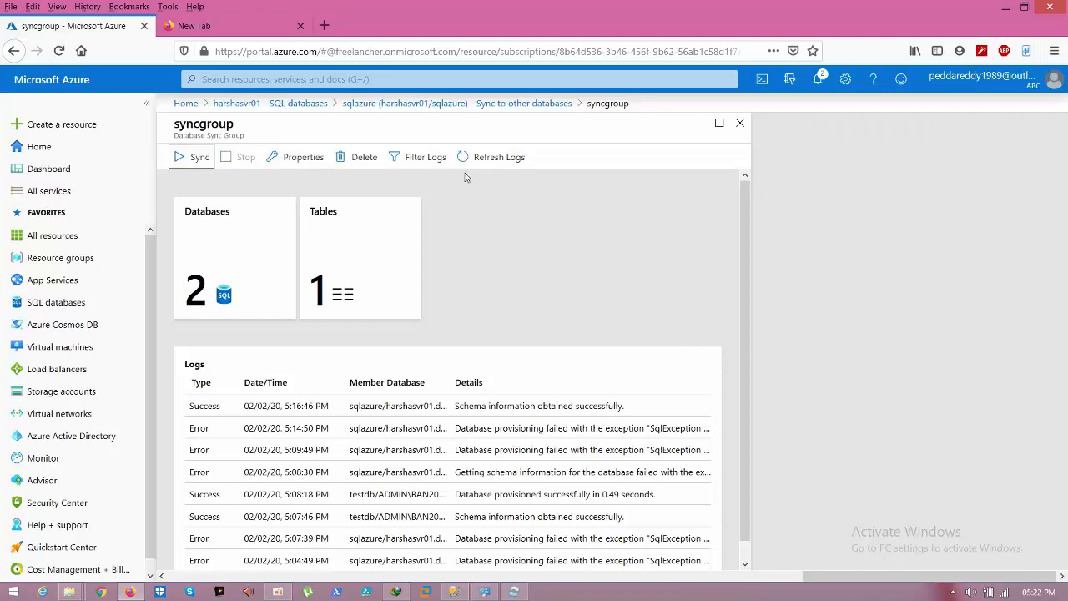
left_click(513, 159)
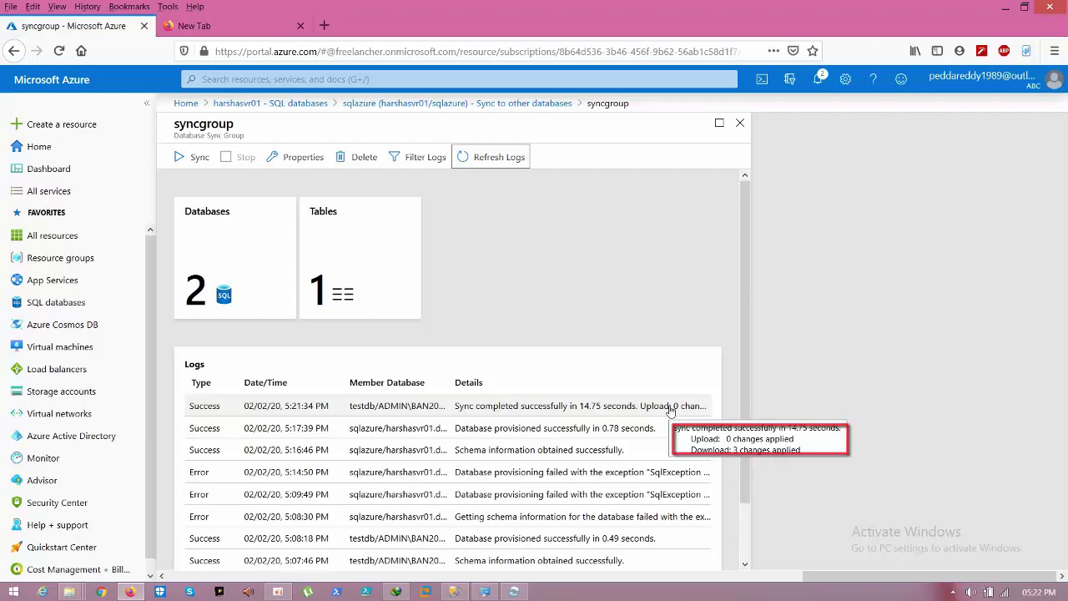
left_click(637, 366)
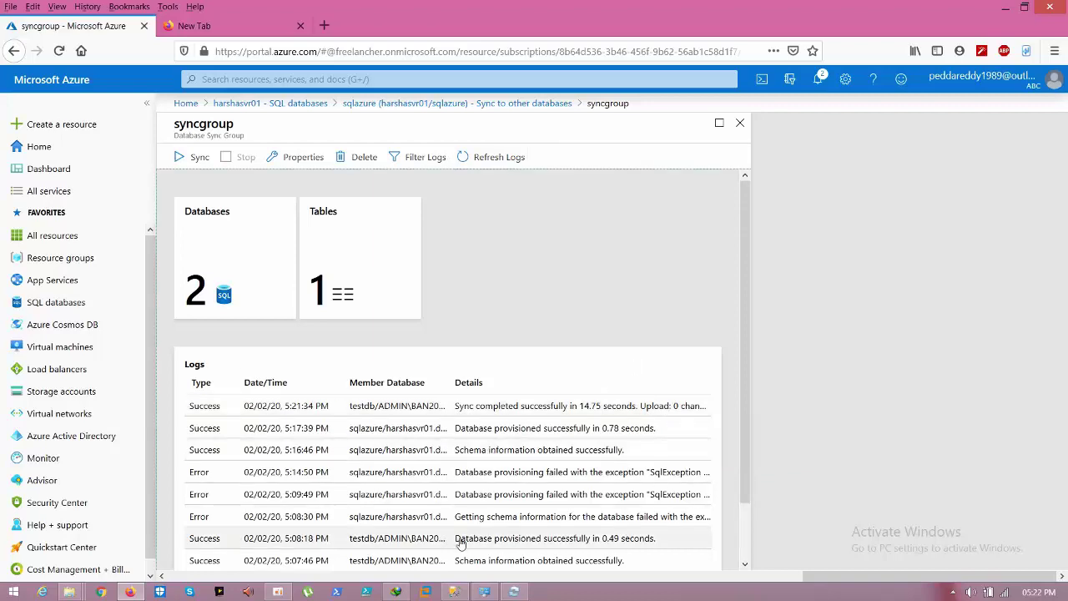
left_click(452, 592)
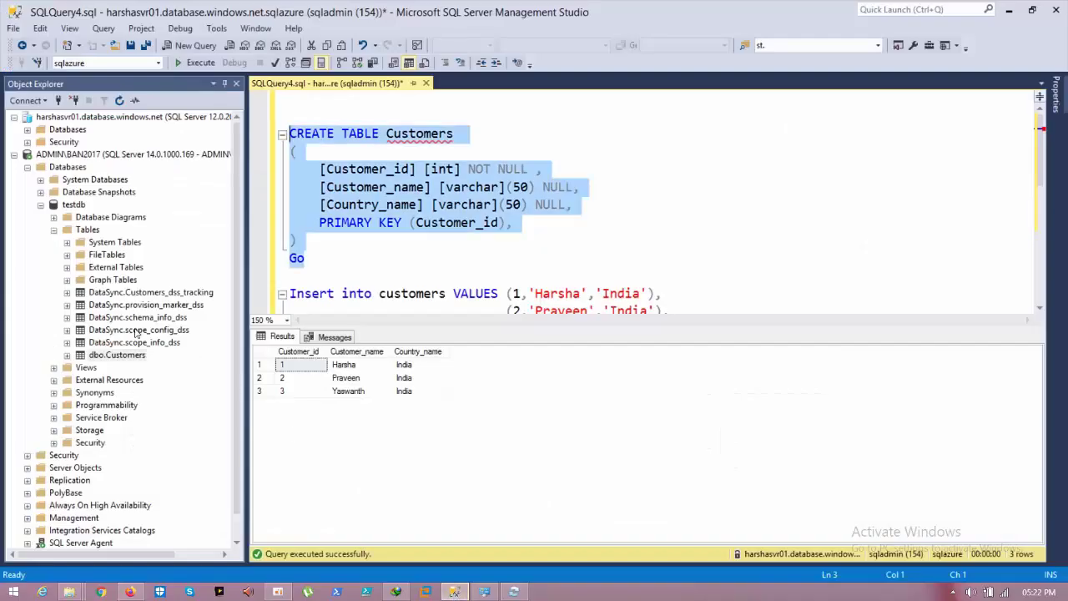
Step: Cancel the accidental rename and show the top 1000 rows of testdb's dbo.Customers
left_click(109, 355)
key("F2")
right_click(104, 355)
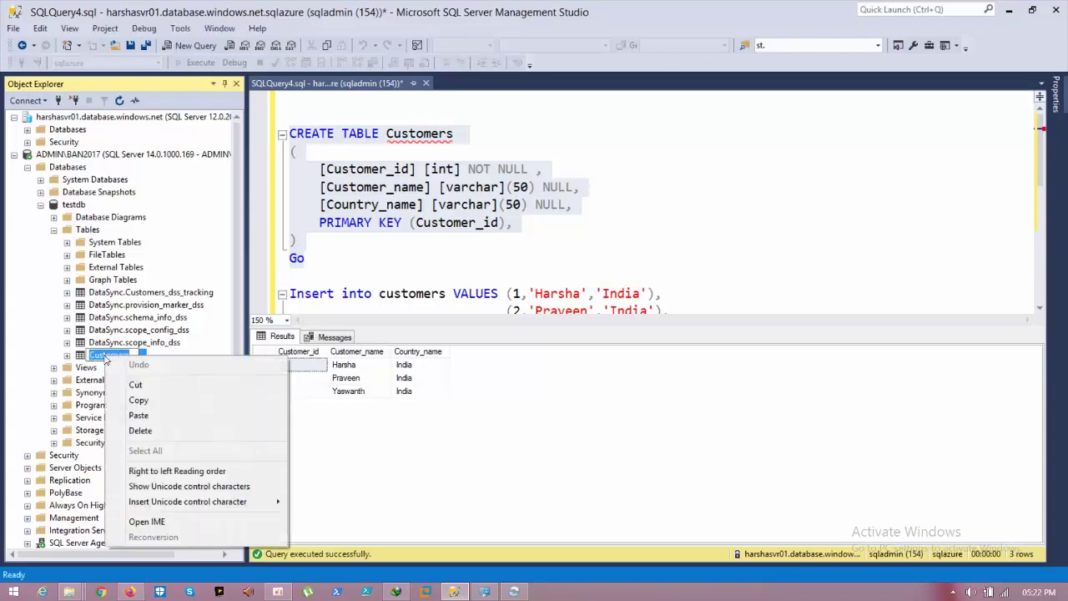
left_click(154, 350)
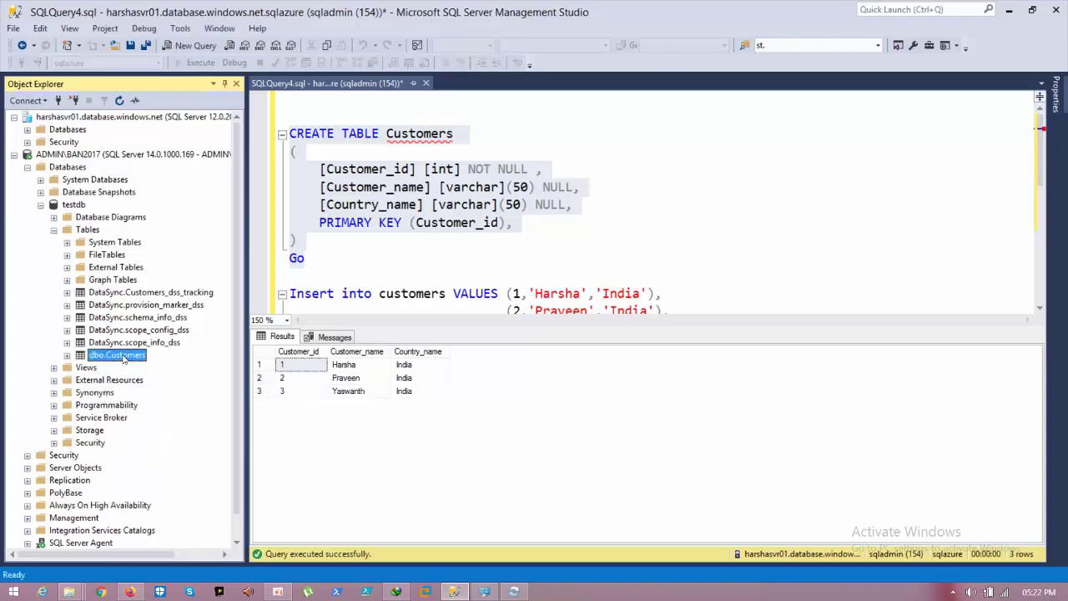
right_click(122, 359)
left_click(180, 291)
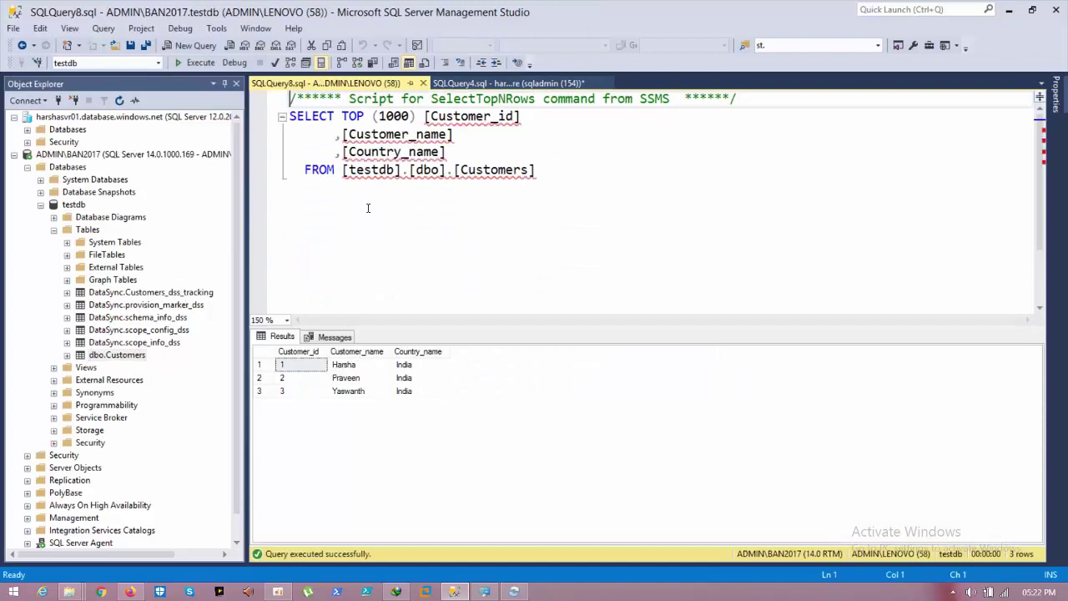
Step: Copy the Insert statement line from the Azure table script
left_click(500, 82)
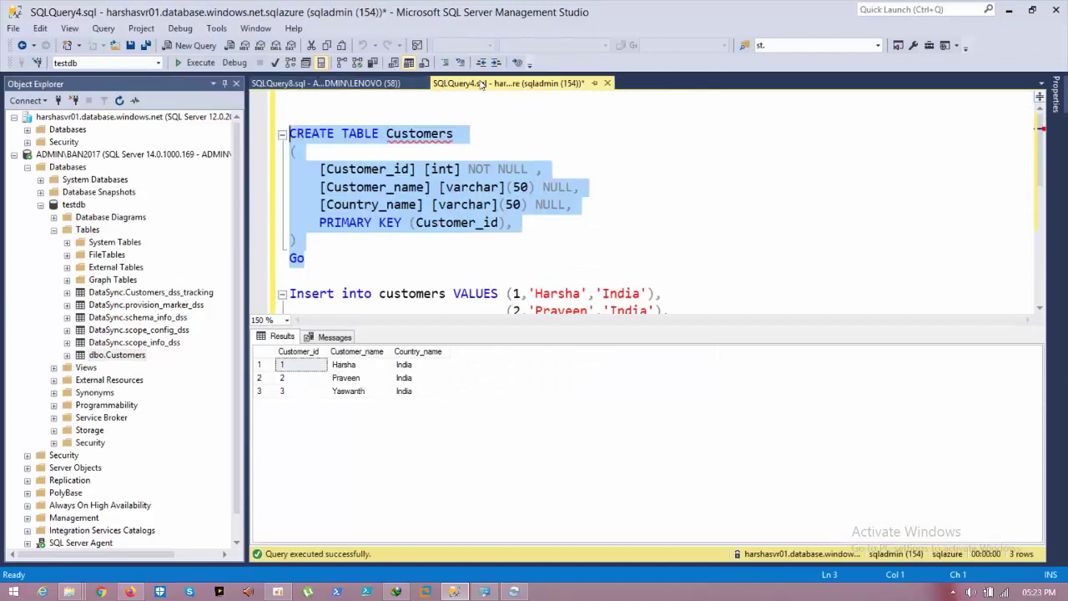
left_click(474, 222)
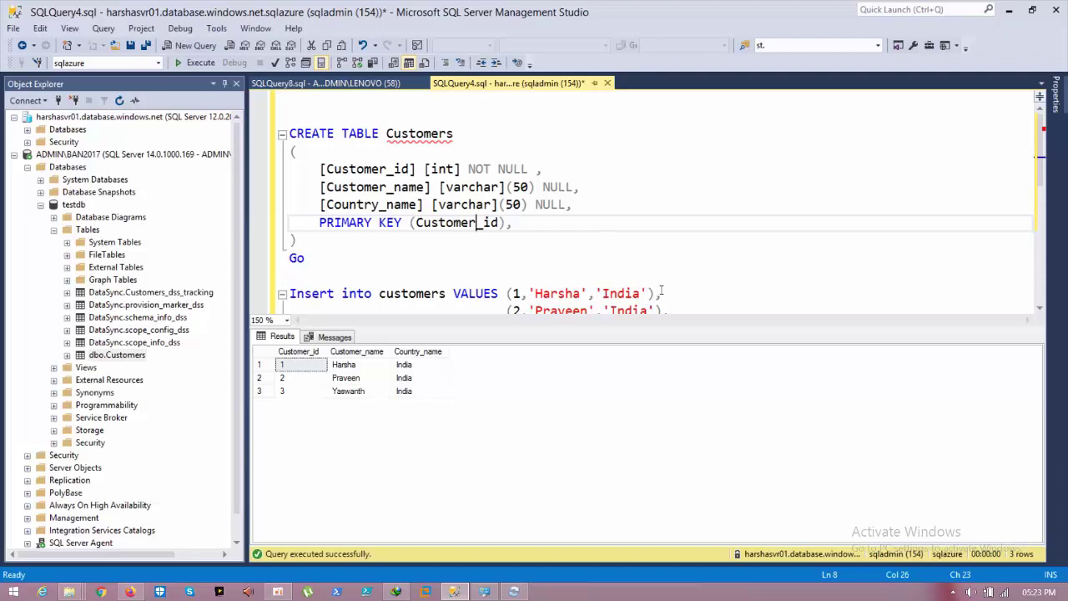
left_click_drag(661, 293, 290, 292)
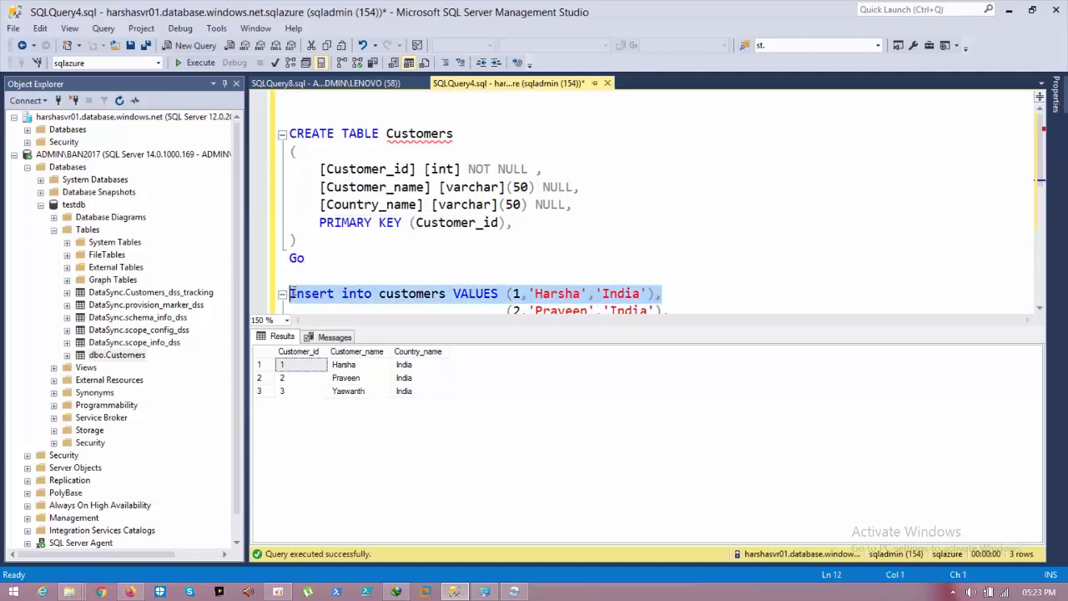
right_click(301, 292)
left_click(328, 296)
Step: Open a new Select Top 1000 Rows query on testdb's dbo.Customers for editing
left_click(348, 87)
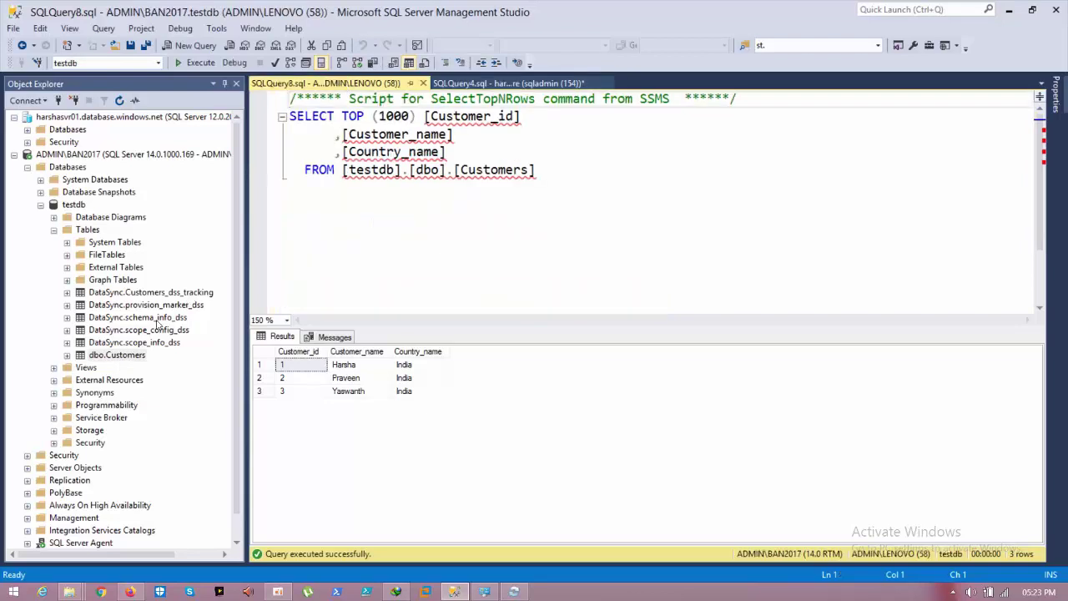
left_click(110, 355)
right_click(110, 357)
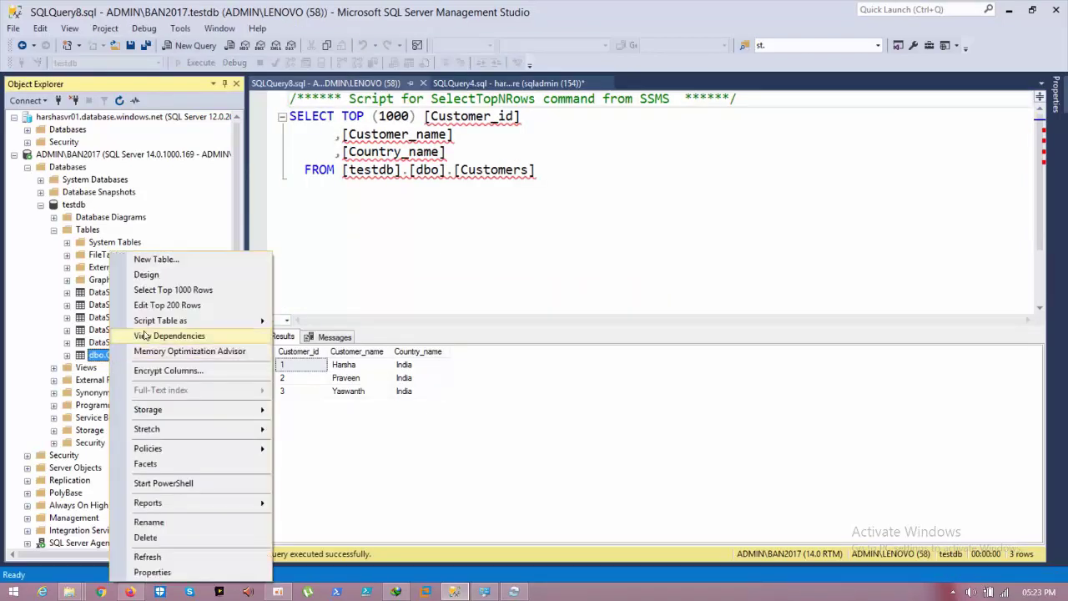
left_click(171, 289)
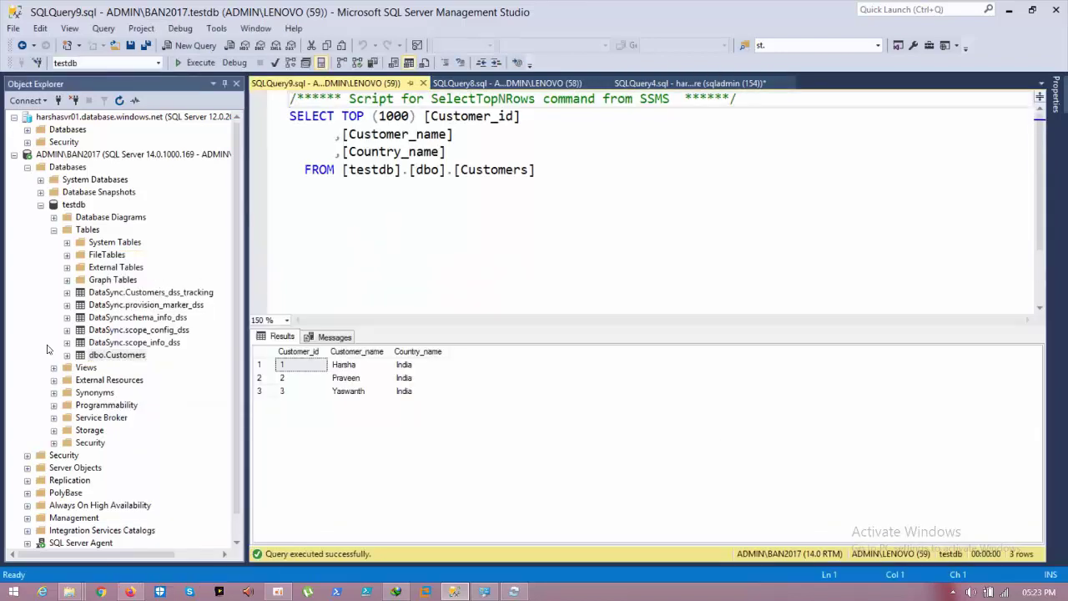
left_click(614, 182)
Step: Paste the Insert statement below the query, enter a new customer name, and run it
key("Return")
key("Return")
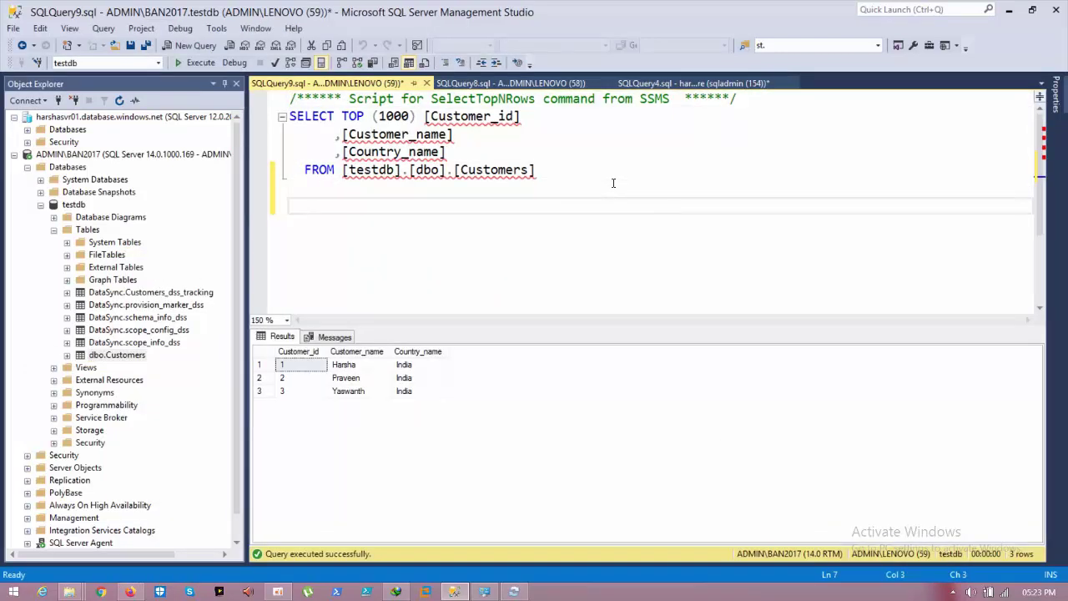
key("ctrl+v")
type(",")
key("Left")
key("Left")
key("Left")
key("Left")
key("Left")
key("Left")
key("Left")
key("Left")
key("Left")
key("Left")
key("Left")
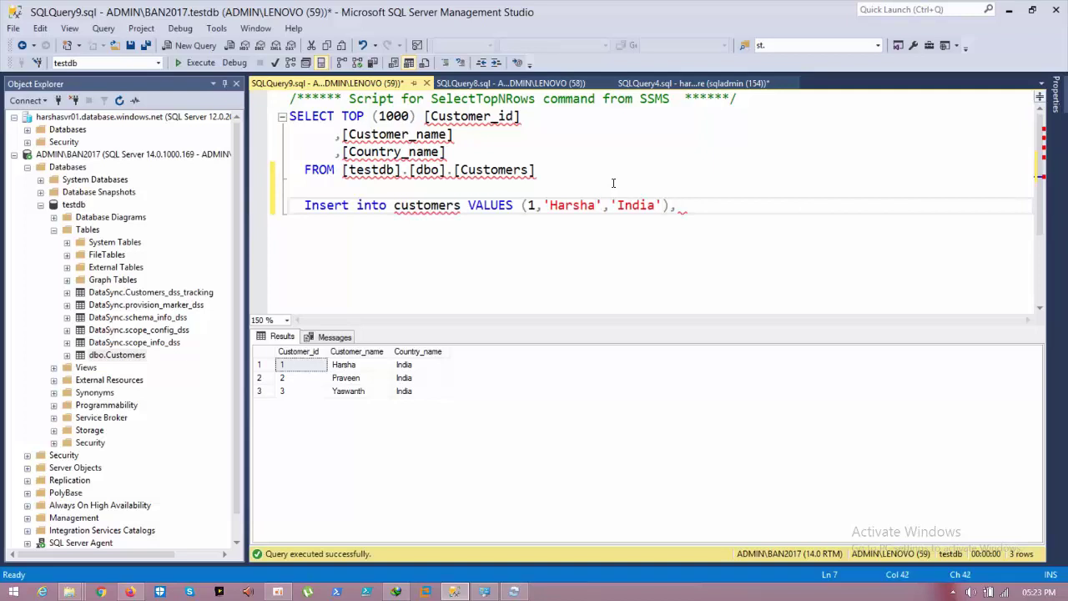
key("BackSpace")
key("BackSpace")
key("BackSpace")
key("BackSpace")
key("BackSpace")
key("BackSpace")
type("mounika")
left_click_drag(692, 206, 305, 213)
left_click(193, 65)
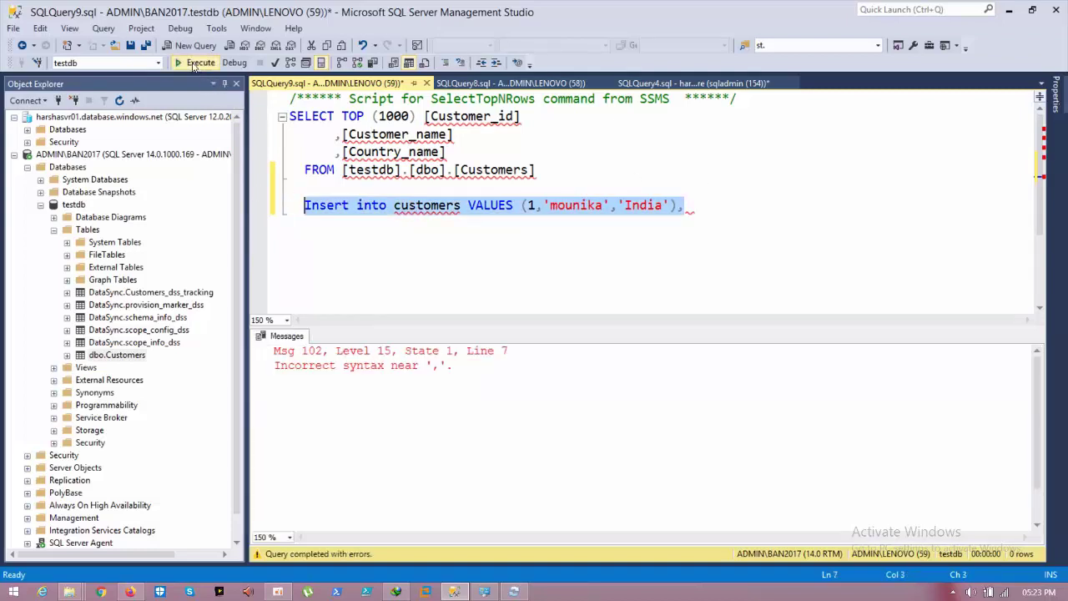
Step: Change the customer id in the insert to 4 and run it again
left_click(509, 255)
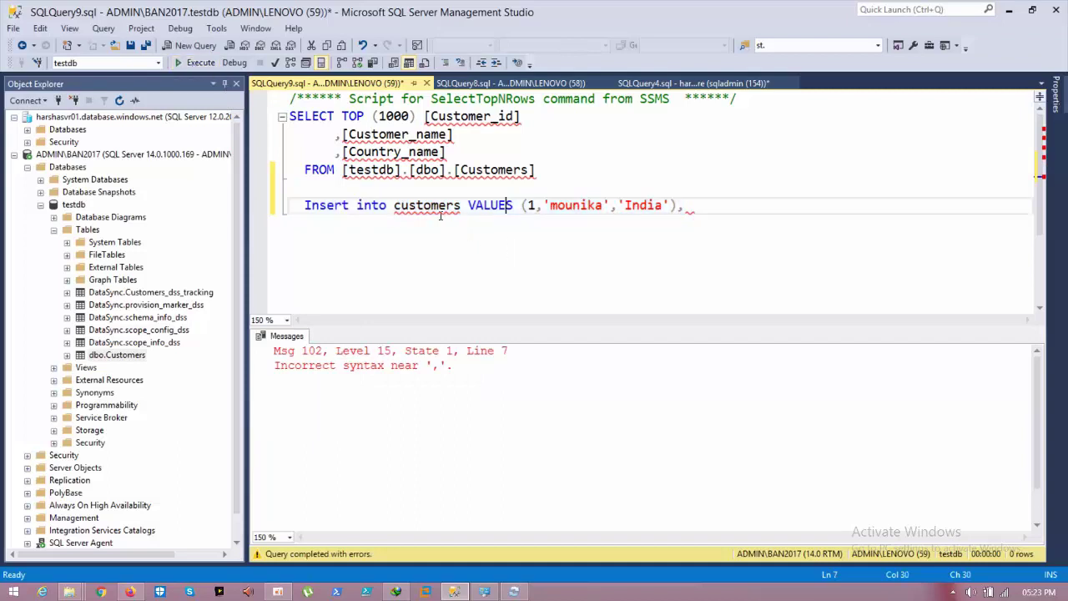
mouse_move(464, 209)
left_click(530, 206)
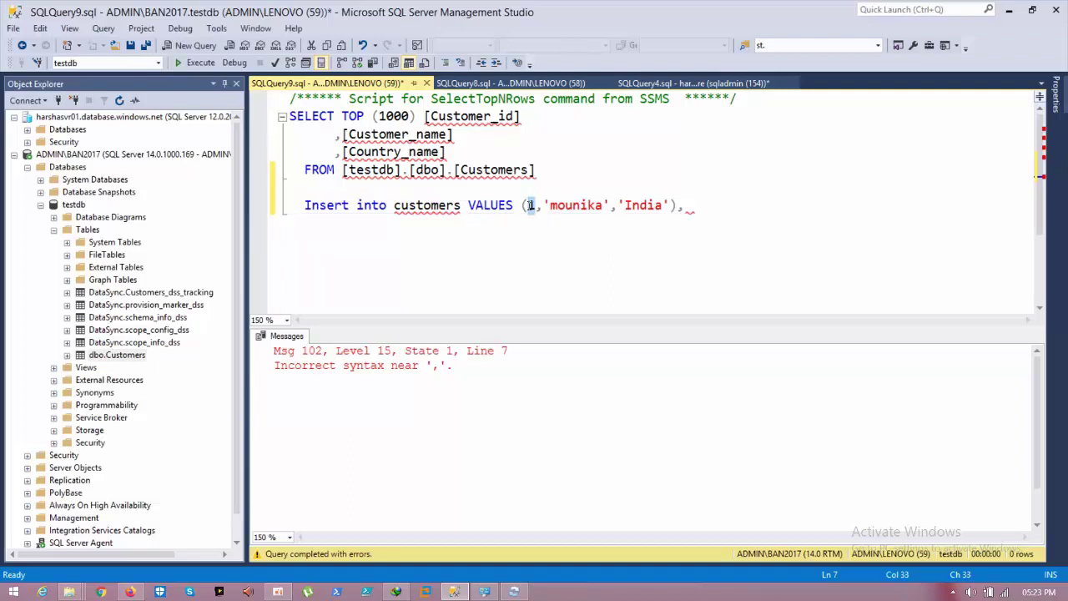
key("Right")
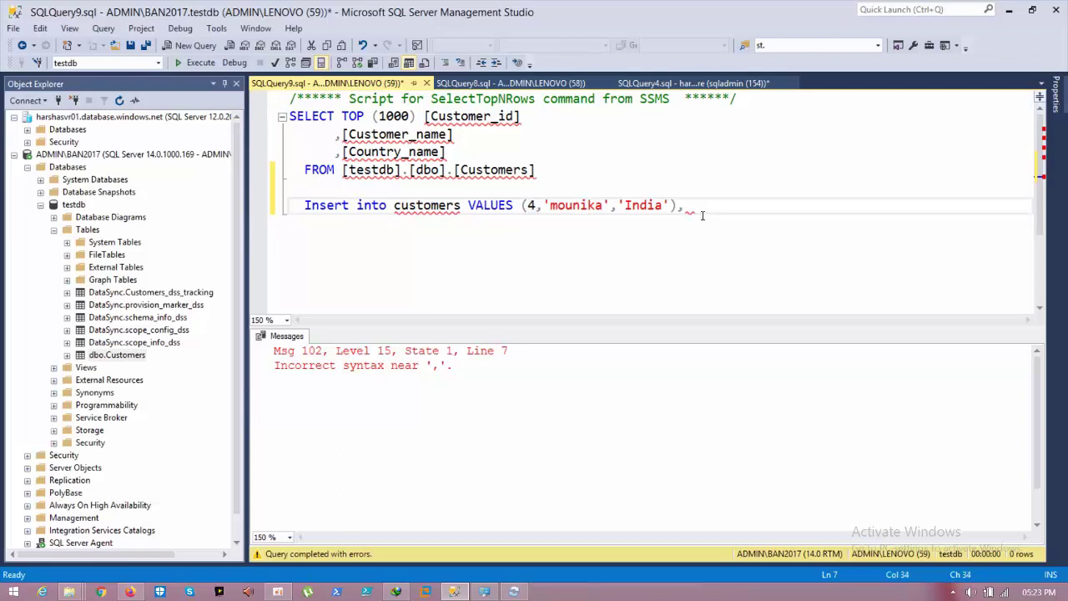
left_click_drag(686, 208, 304, 223)
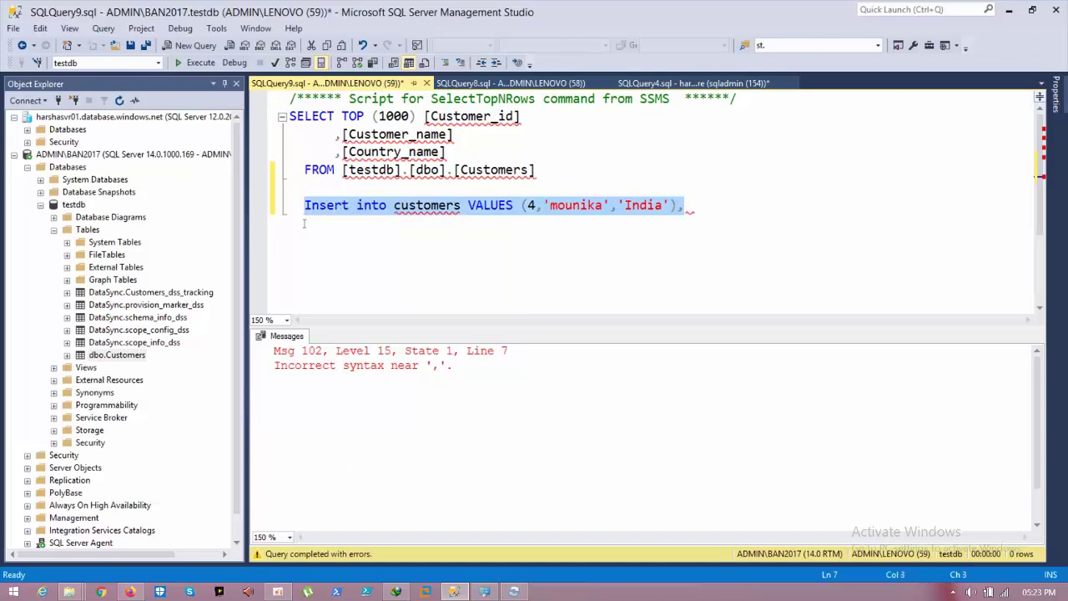
left_click(192, 63)
Step: Remove the trailing comma and execute the corrected insert, getting 1 row affected
left_click(438, 257)
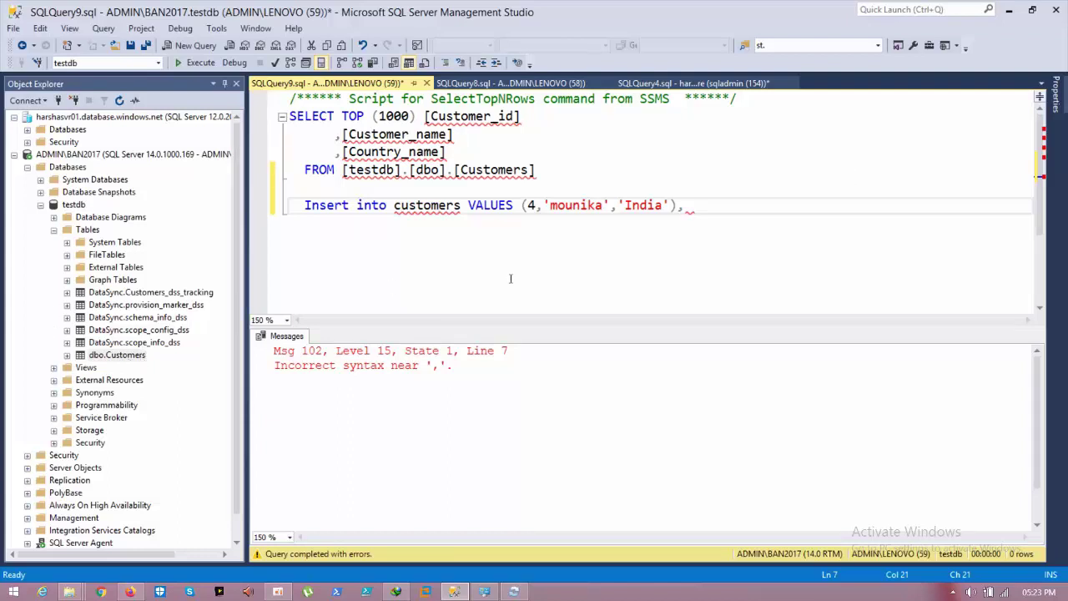
left_click(528, 205)
left_click(121, 355)
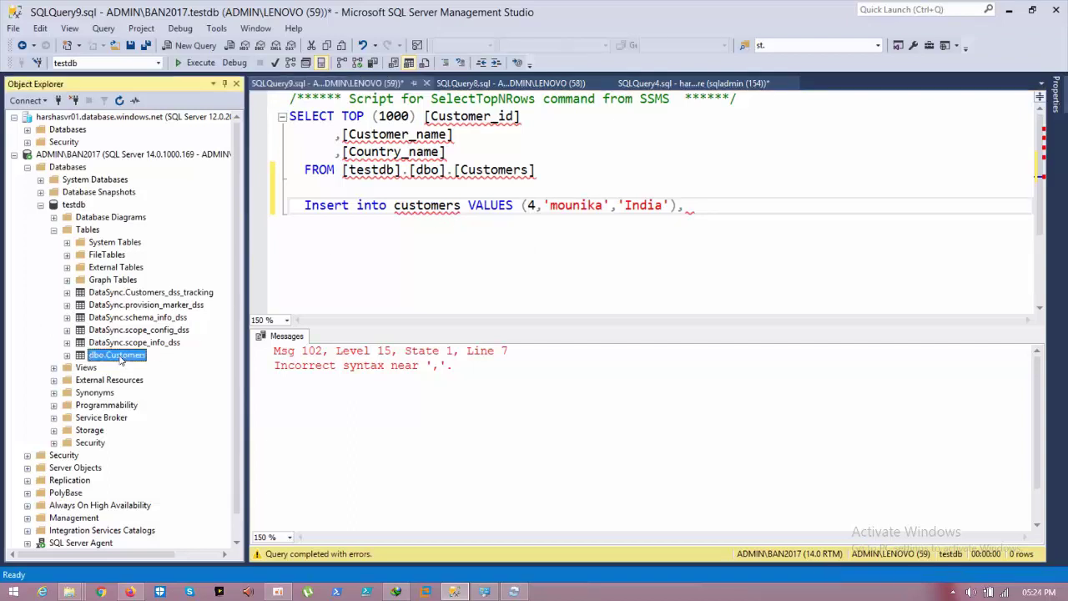
left_click(121, 357)
left_click(387, 205)
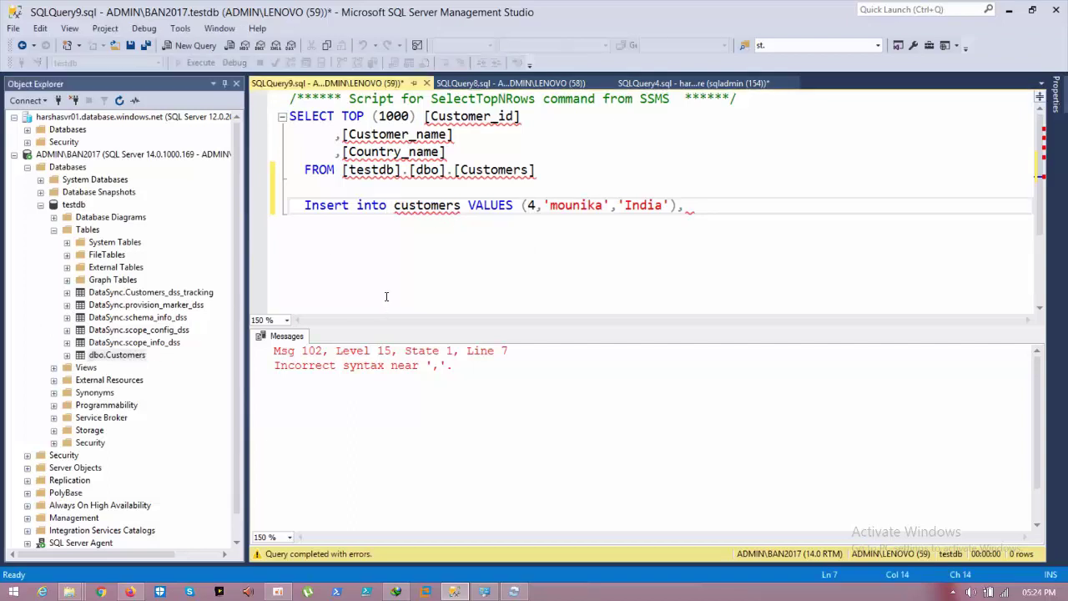
left_click(688, 205)
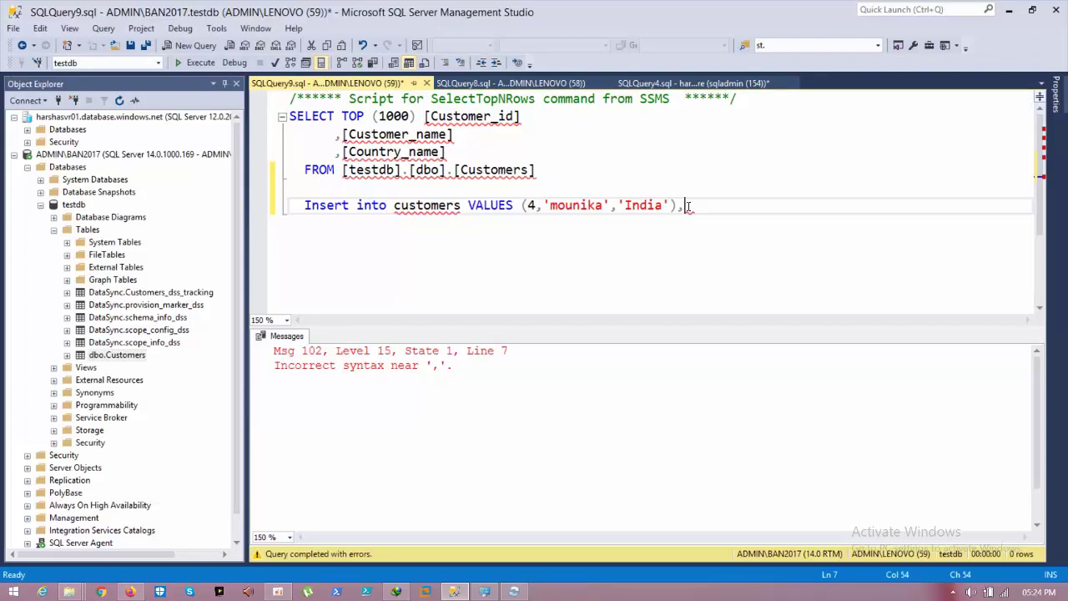
left_click_drag(692, 209, 289, 205)
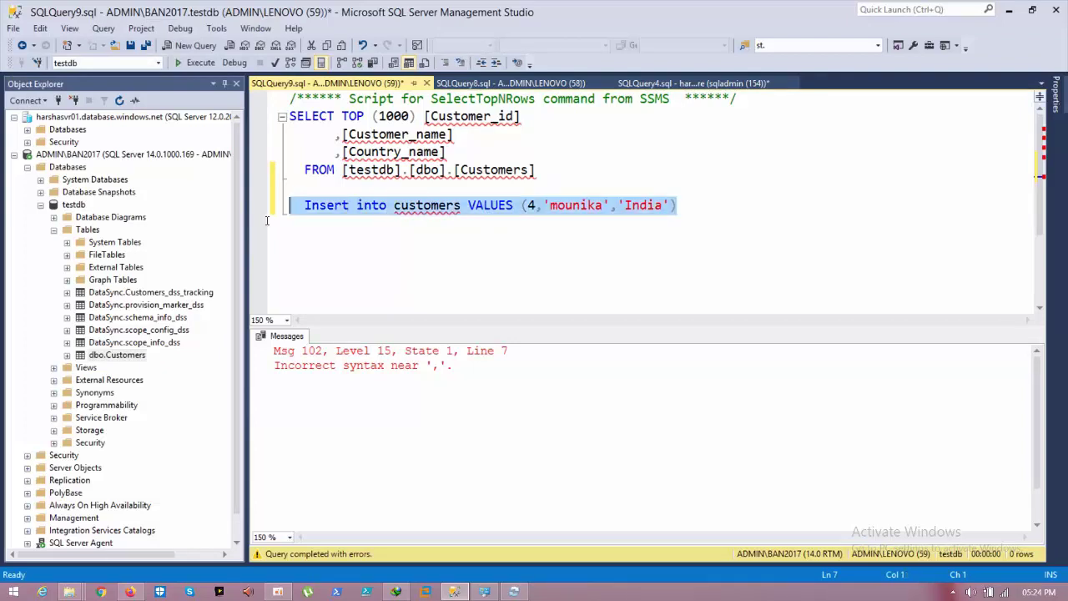
left_click(198, 65)
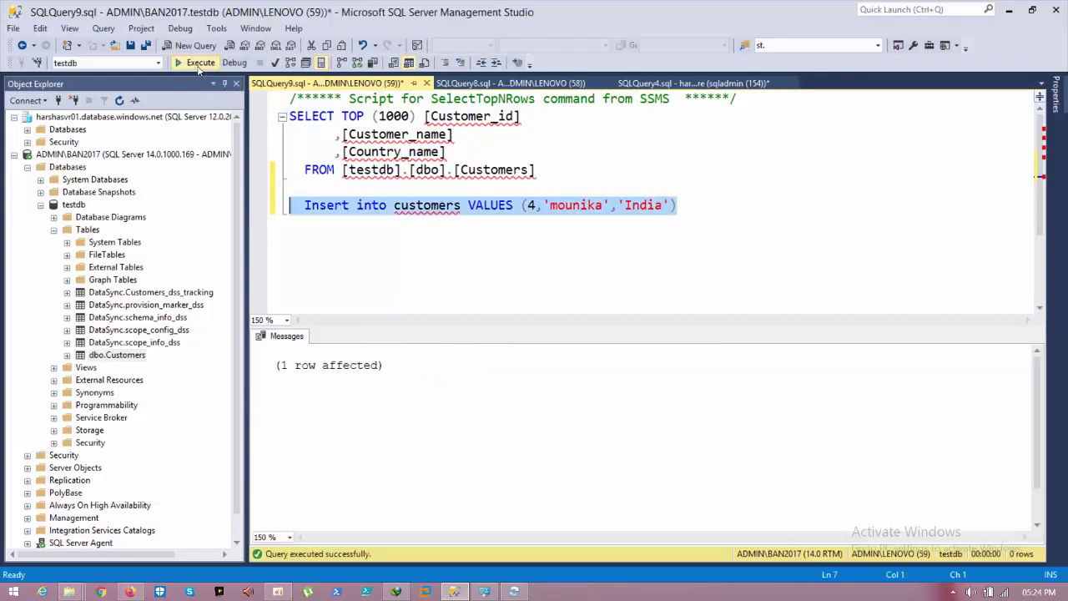
left_click(438, 266)
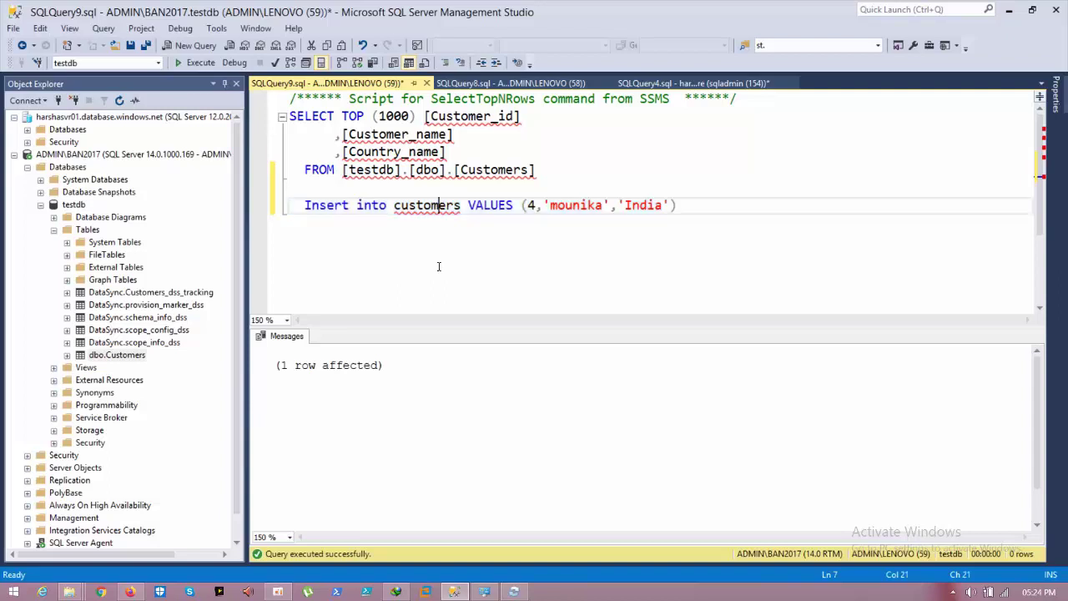
right_click(123, 354)
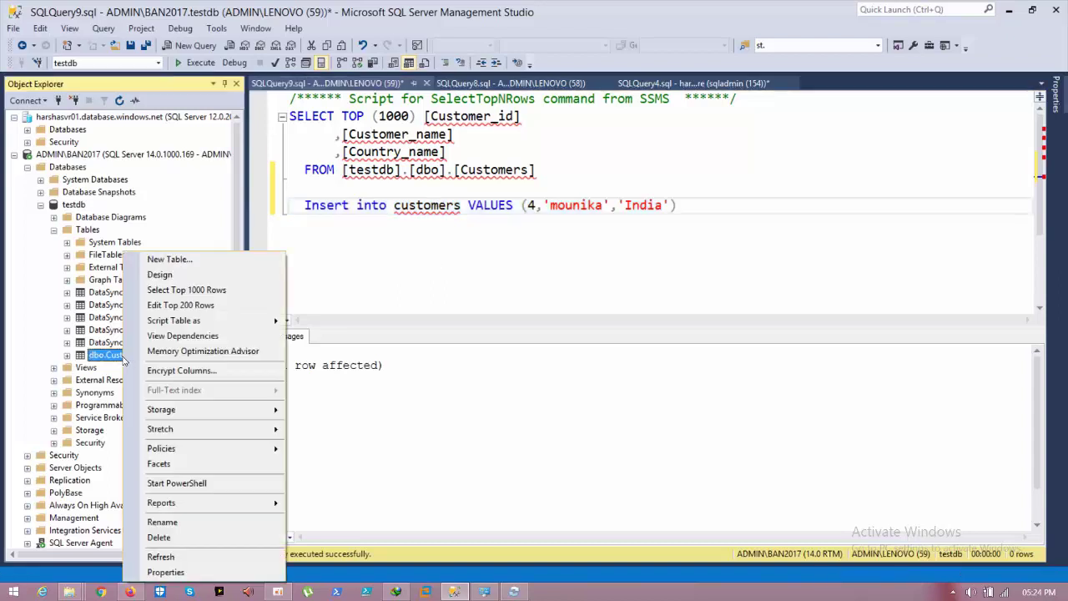
Step: Select top 1000 rows from testdb's Customers, showing four customers, and review other query tabs
left_click(175, 289)
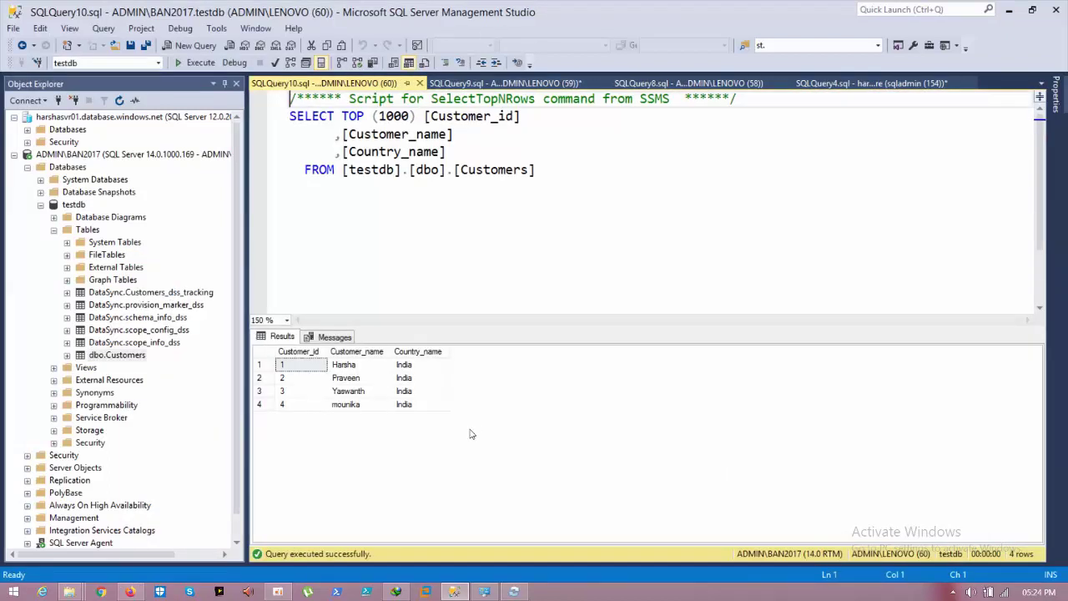
left_click(240, 214)
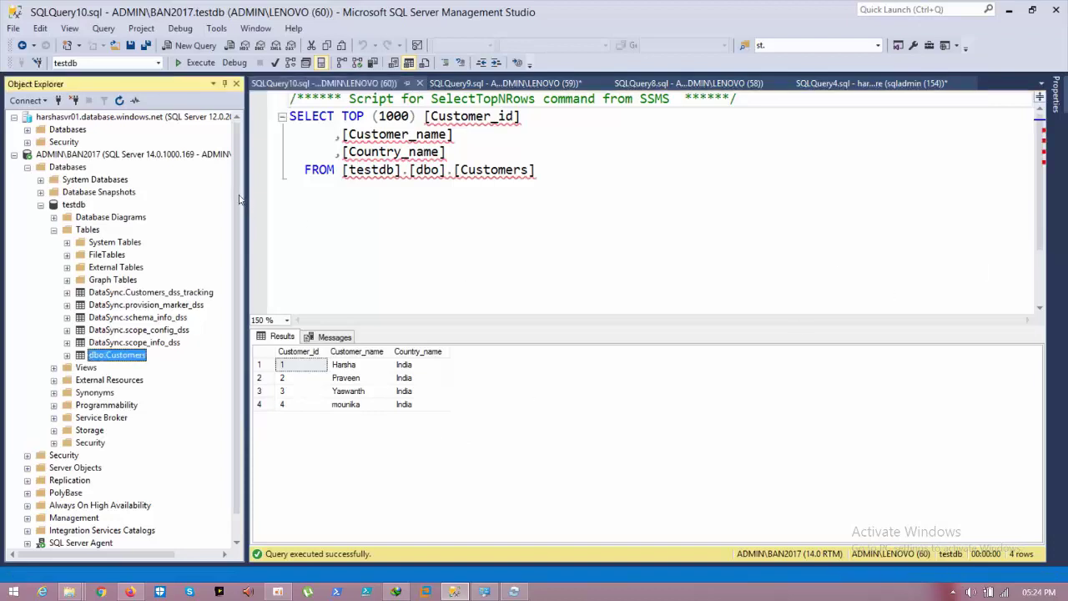
left_click(471, 83)
left_click(692, 83)
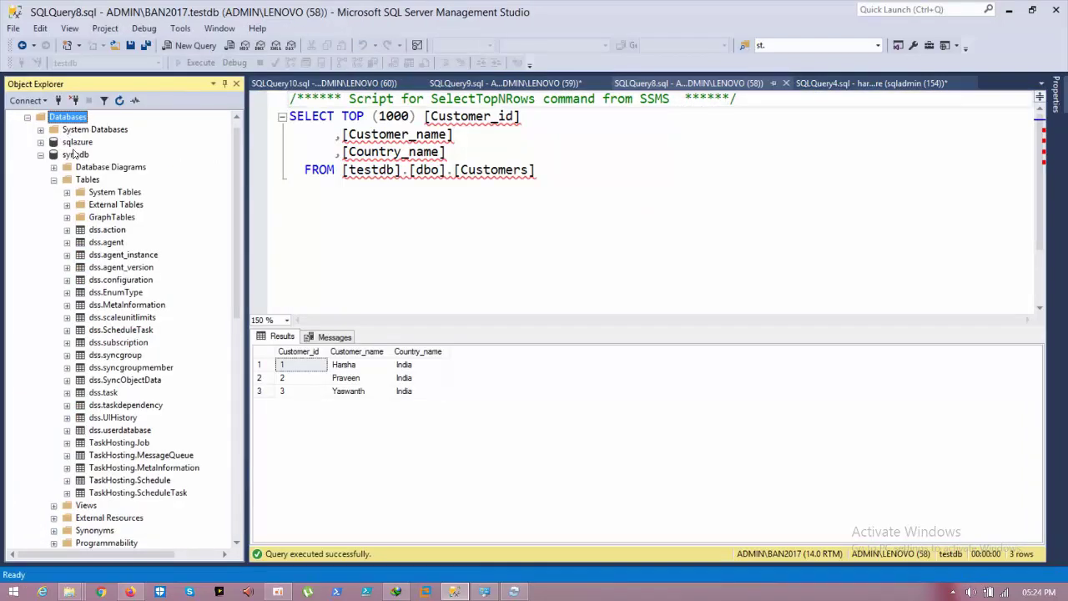
left_click(76, 143)
double_click(77, 143)
Step: Select top 1000 rows from sqlazure's dbo.Customers, which returns only the original 3 rows
left_click(98, 218)
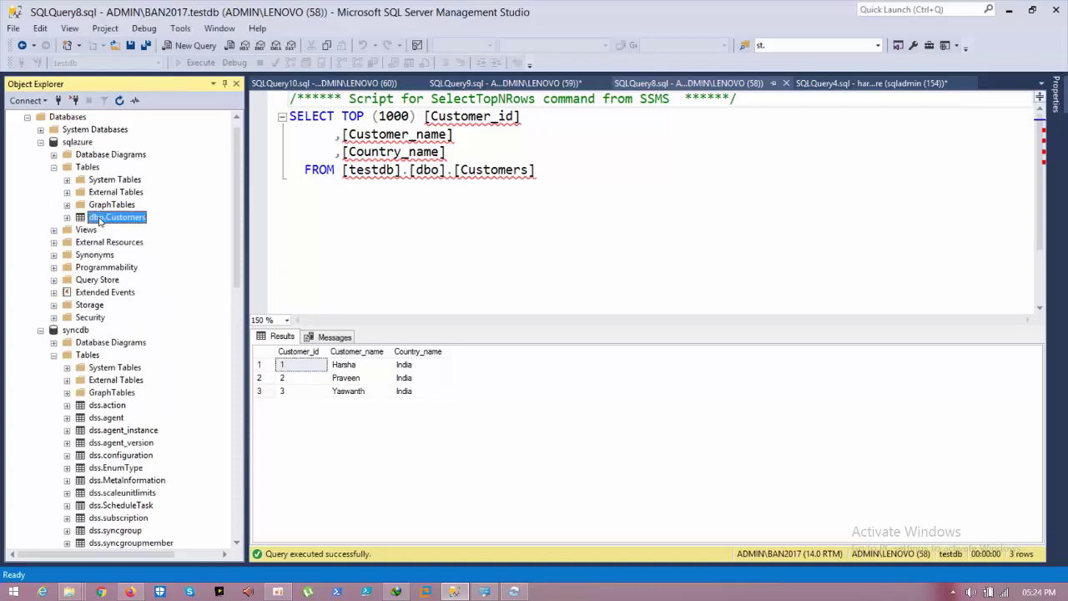
right_click(98, 218)
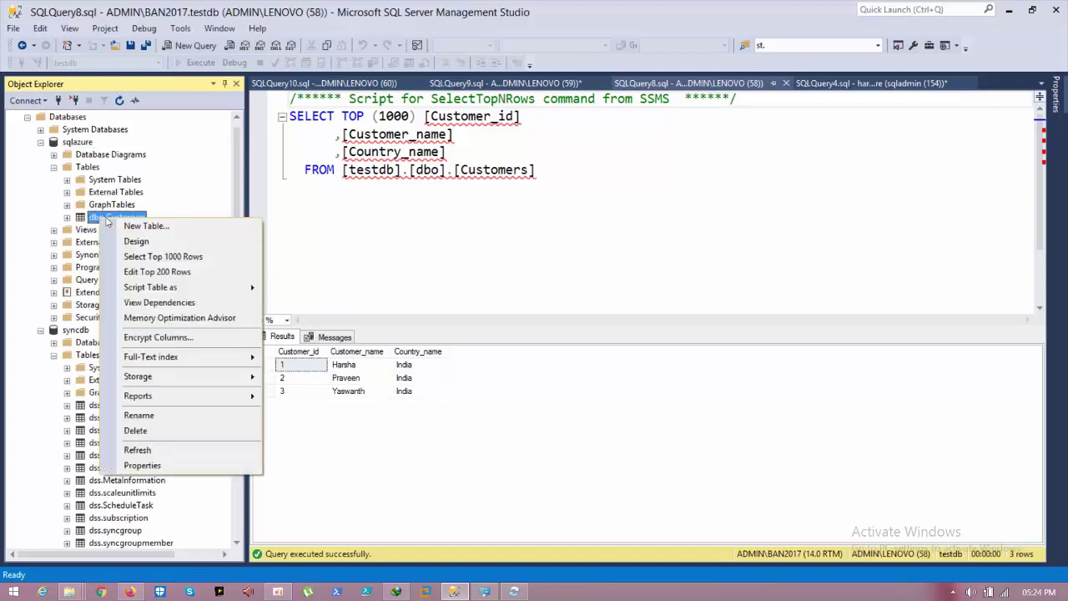
left_click(139, 257)
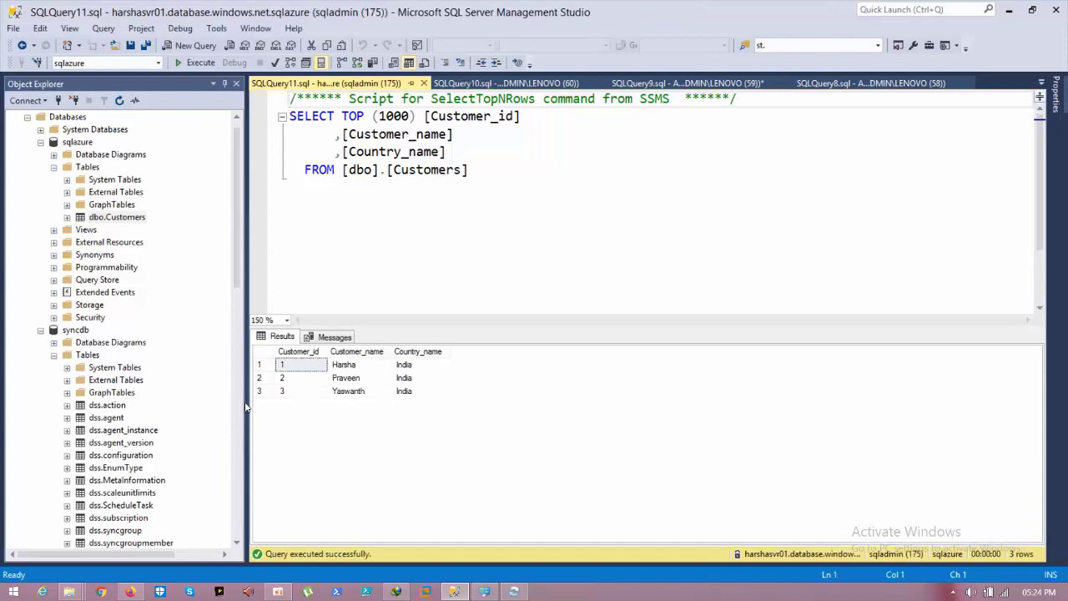
left_click(136, 592)
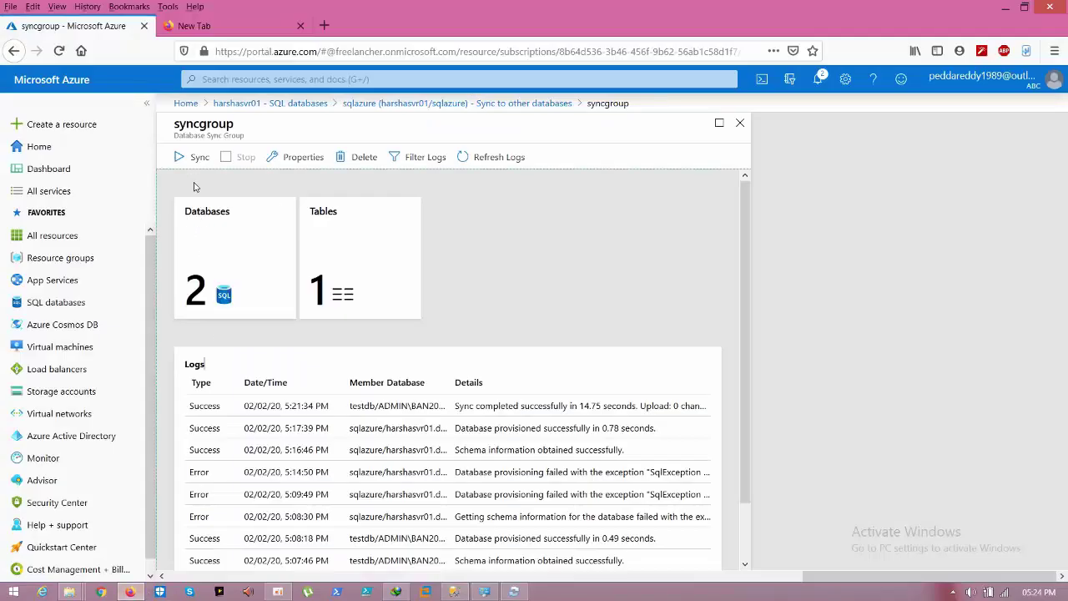
Step: Run a manual sync of syncgroup and refresh the logs to see 1 change uploaded from testdb
left_click(187, 163)
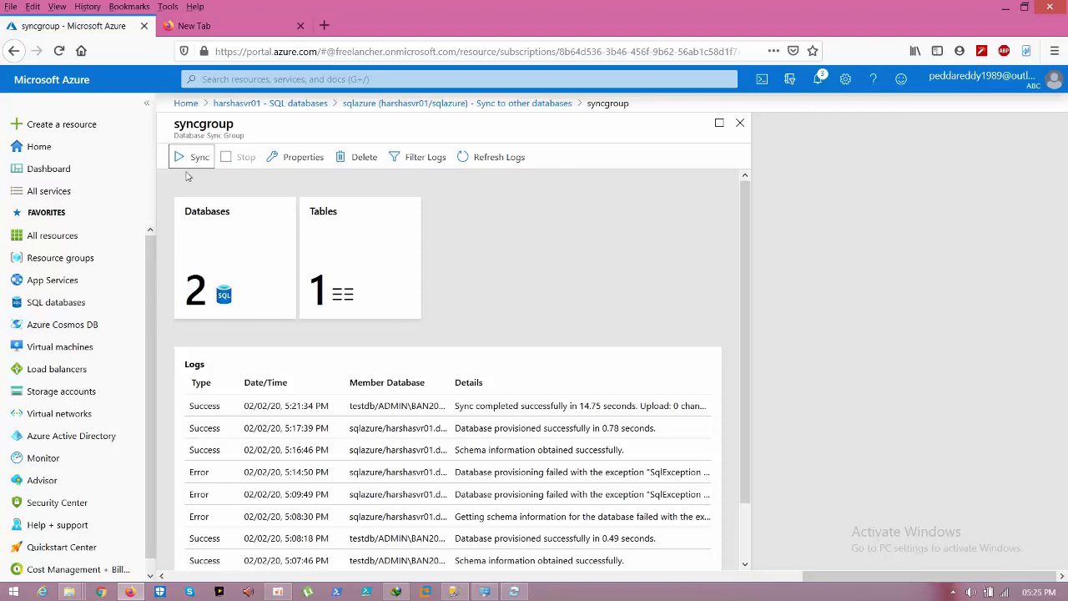
left_click(486, 159)
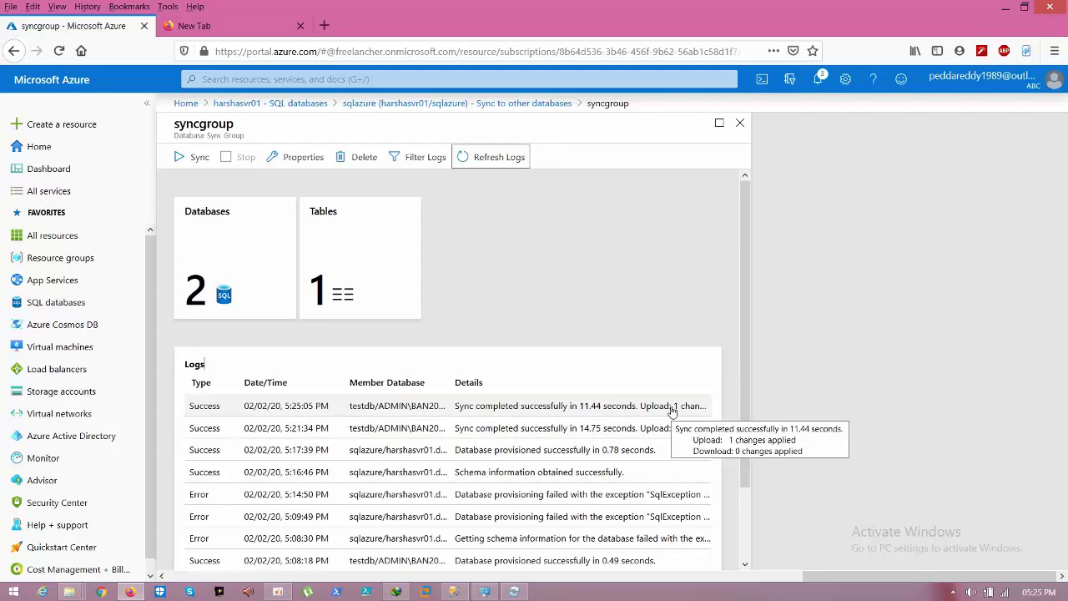
left_click(457, 594)
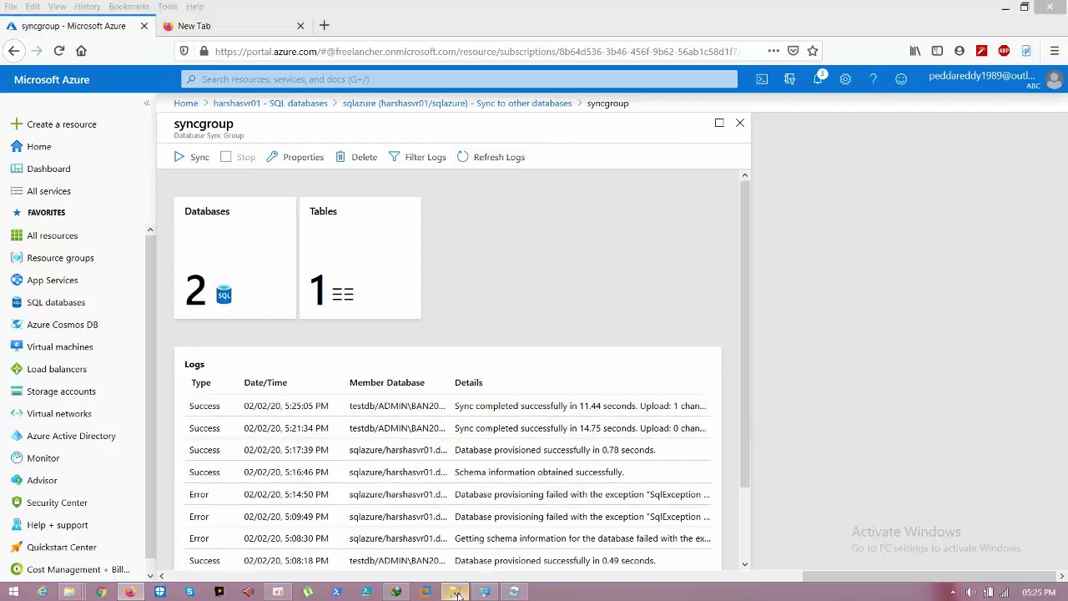
Step: Refresh sqlazure and rerun the Customers SELECT query, confirming the synced fourth customer row appears
left_click(76, 143)
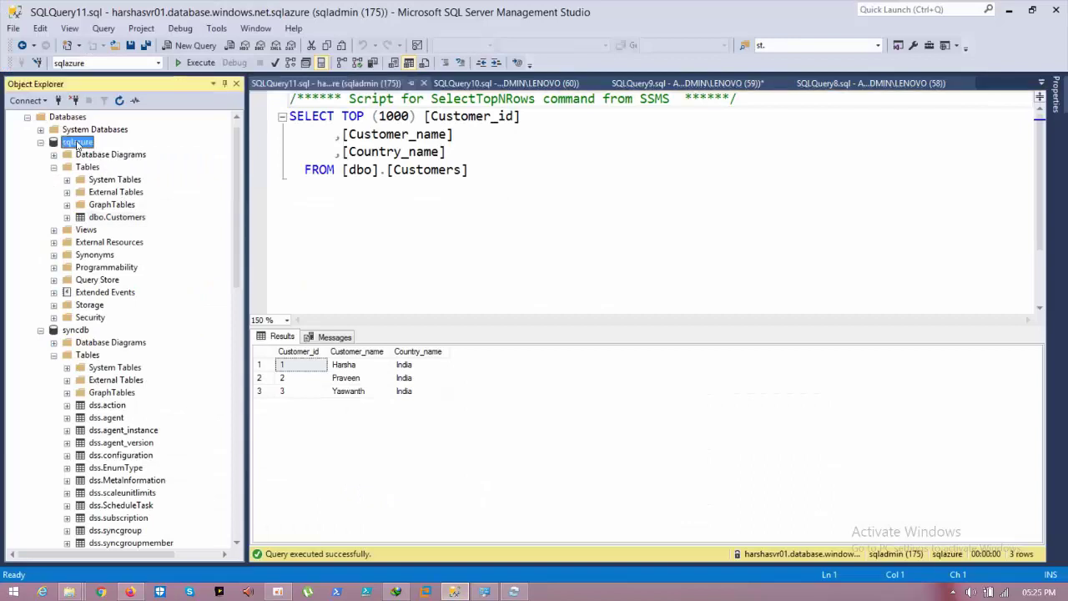
right_click(77, 143)
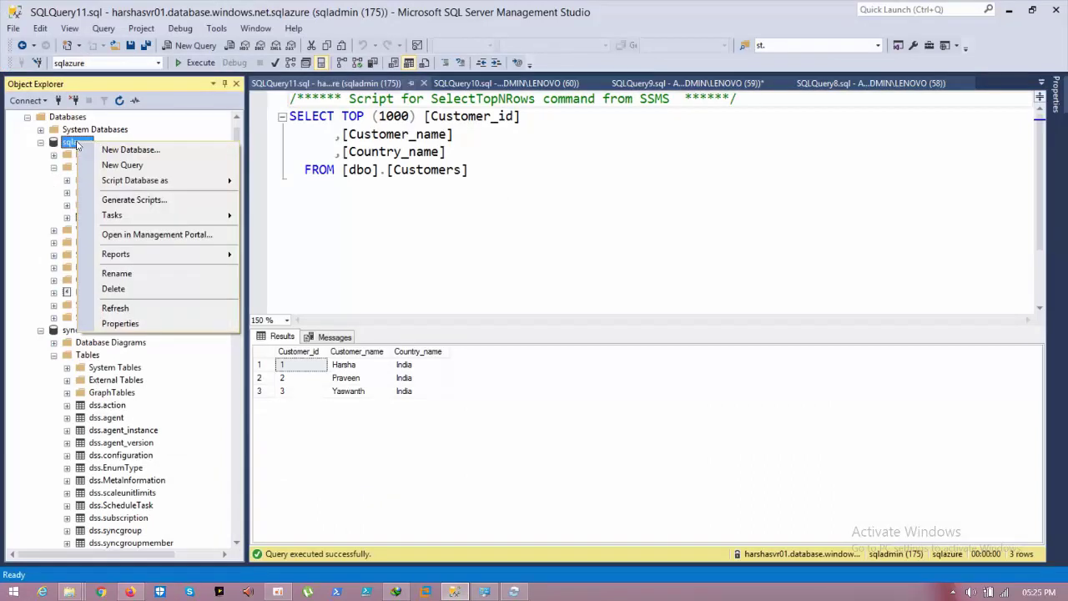
left_click(115, 308)
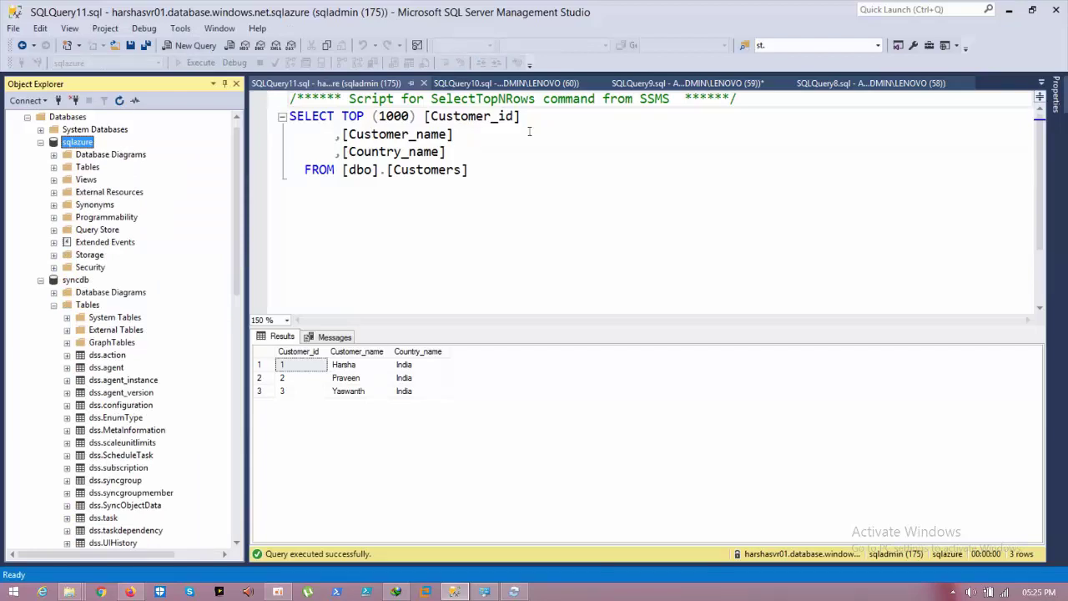
left_click(525, 175)
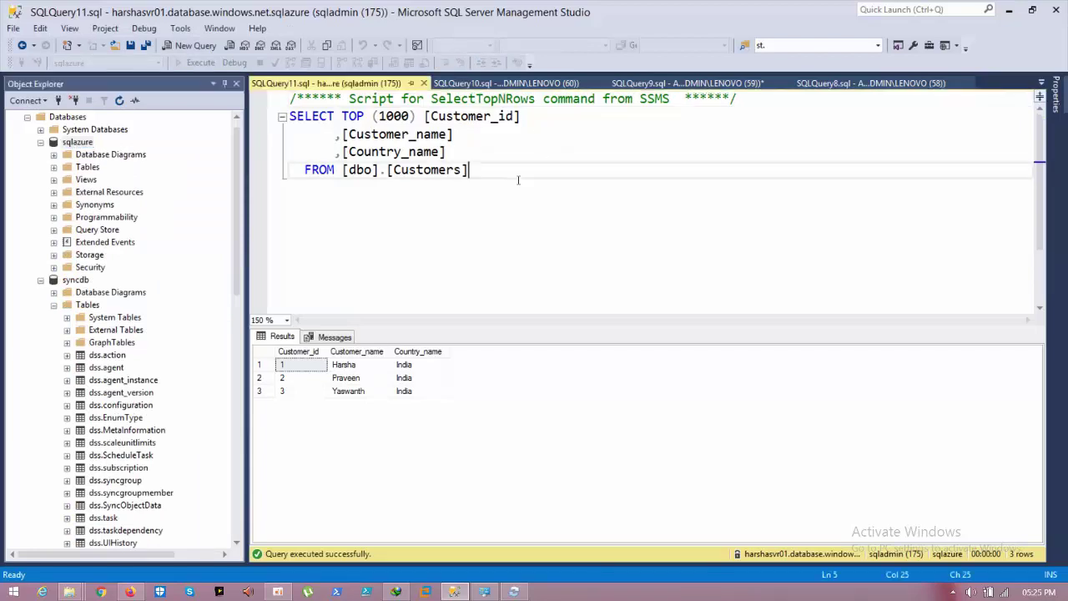
left_click_drag(518, 177, 289, 116)
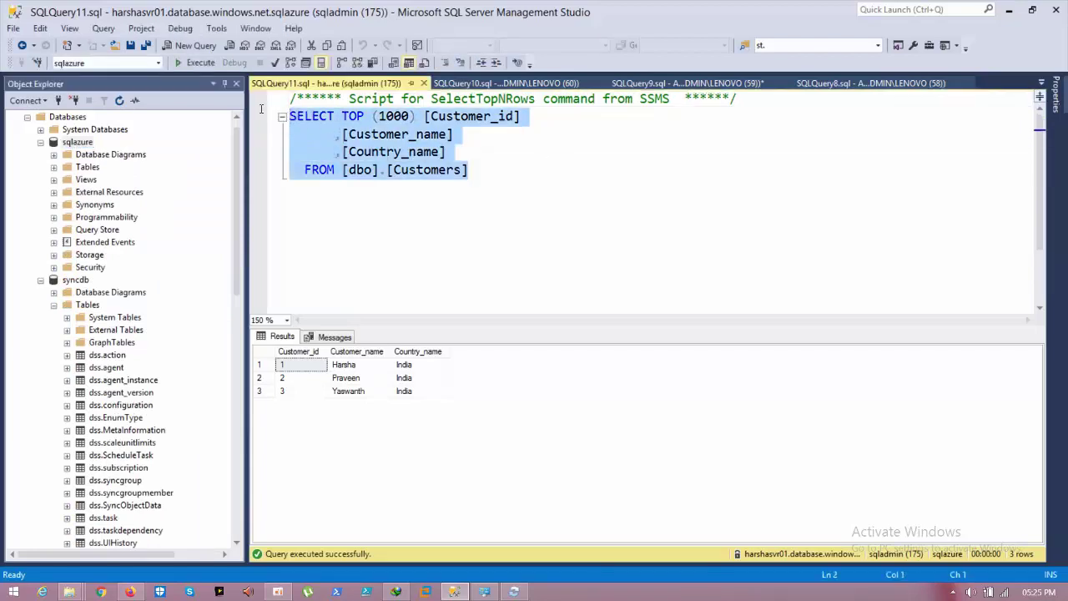
left_click(195, 63)
left_click(412, 407)
left_click(357, 406)
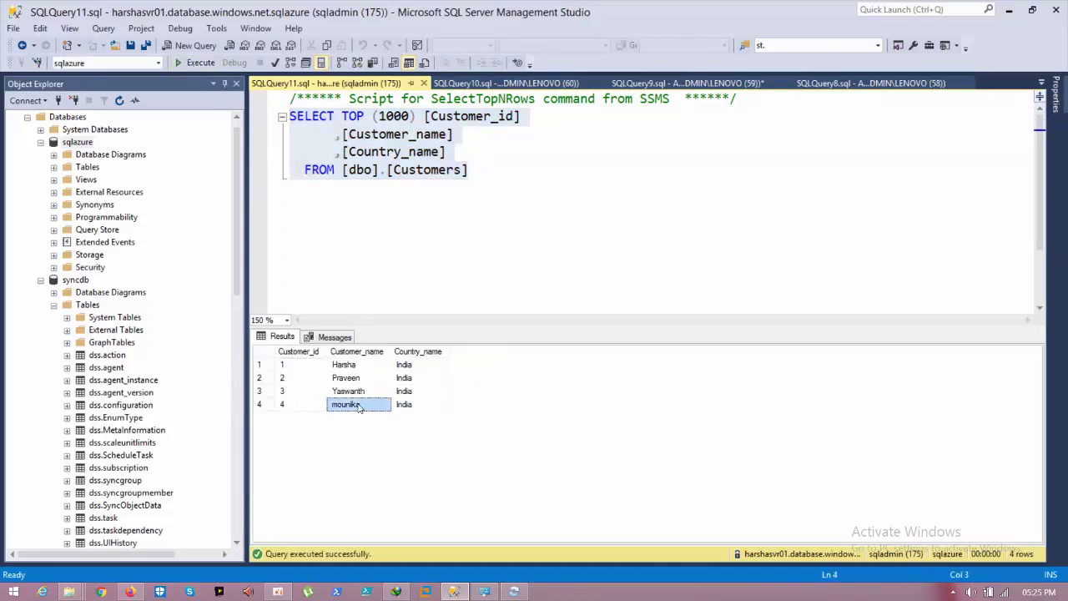
left_click(301, 406)
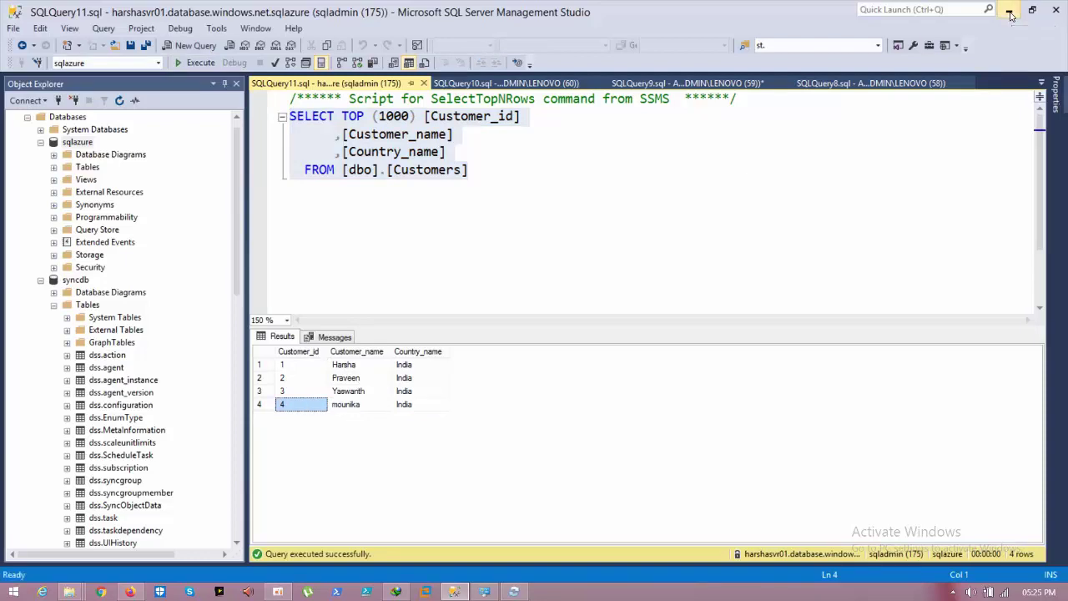
left_click(1009, 12)
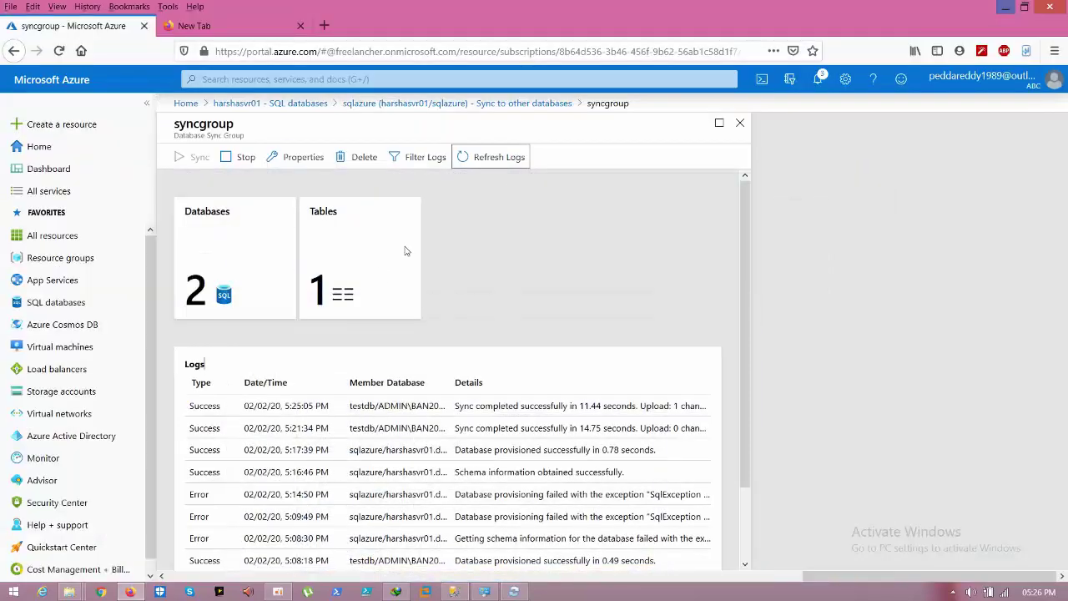
Step: Stop syncgroup's synchronization and go back to sqlazure's Sync to other databases page
left_click(525, 279)
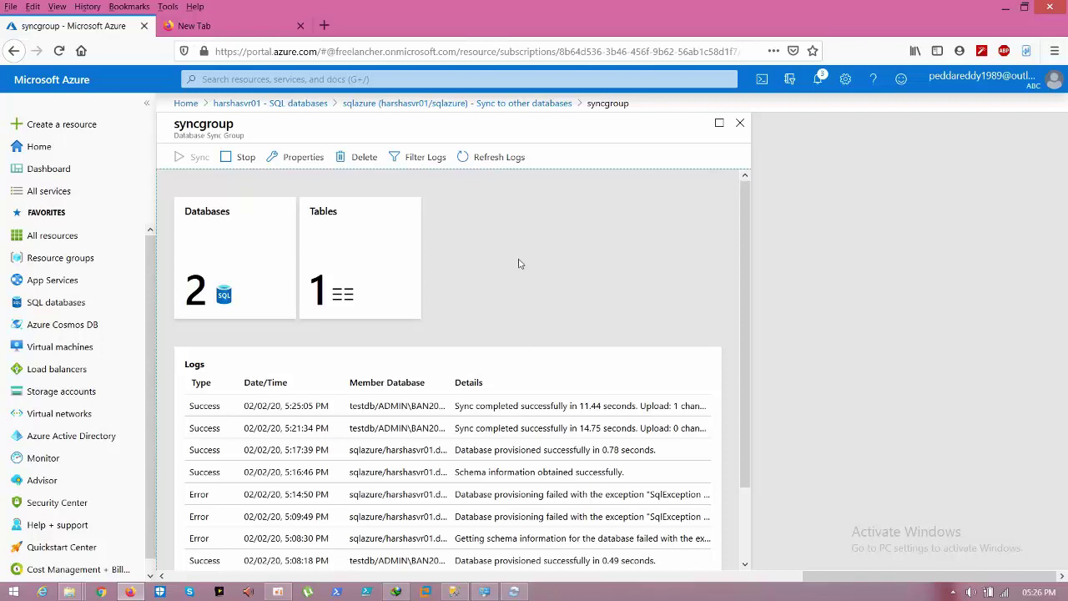
left_click(239, 158)
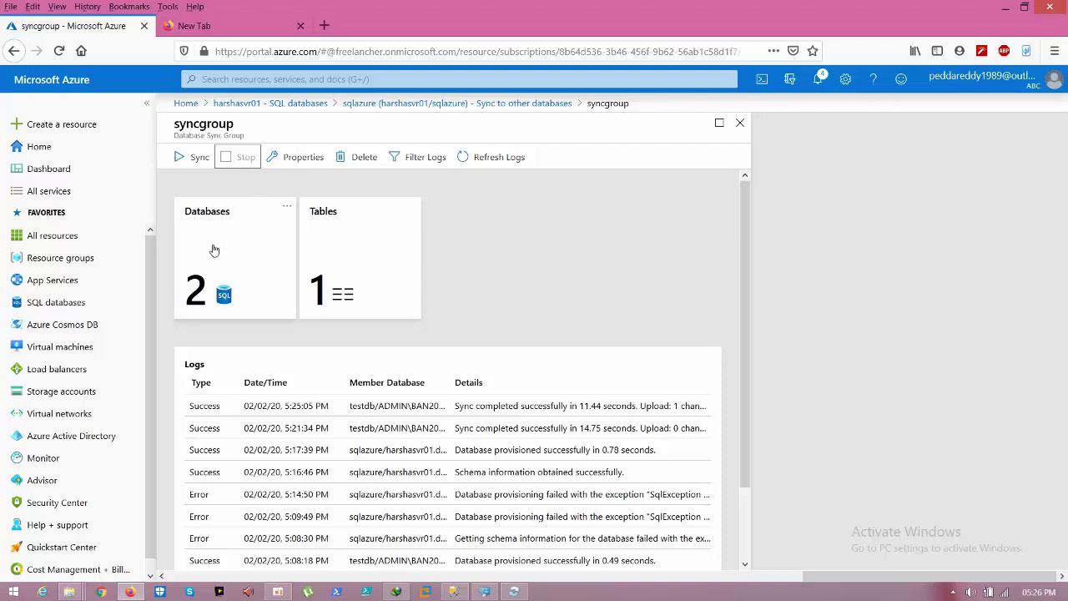
left_click(413, 104)
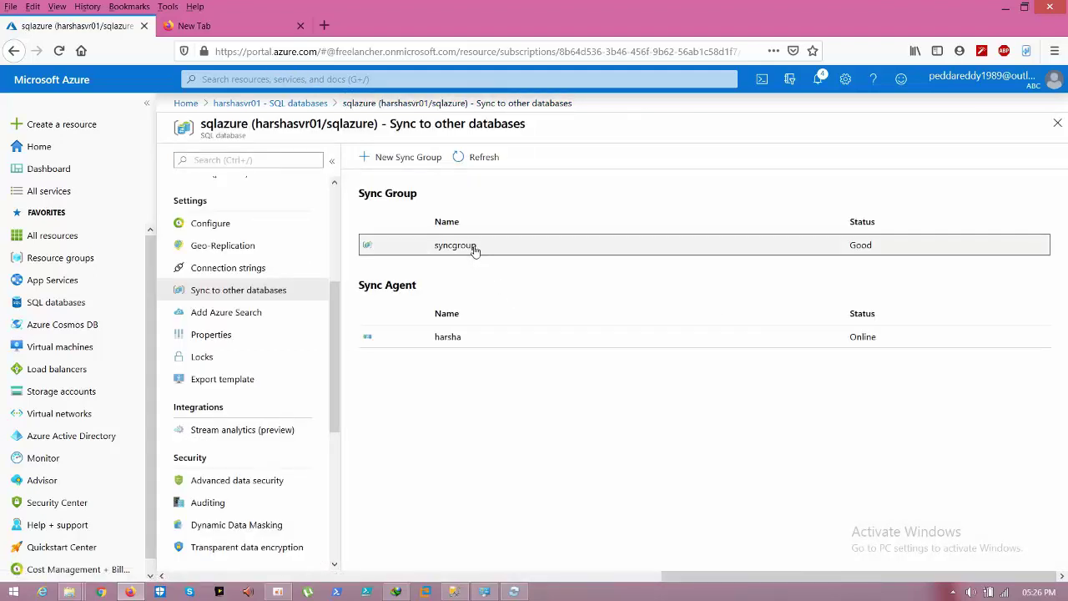
Step: Delete syncgroup, confirming with Yes, and check the deletion result in notifications
left_click(475, 248)
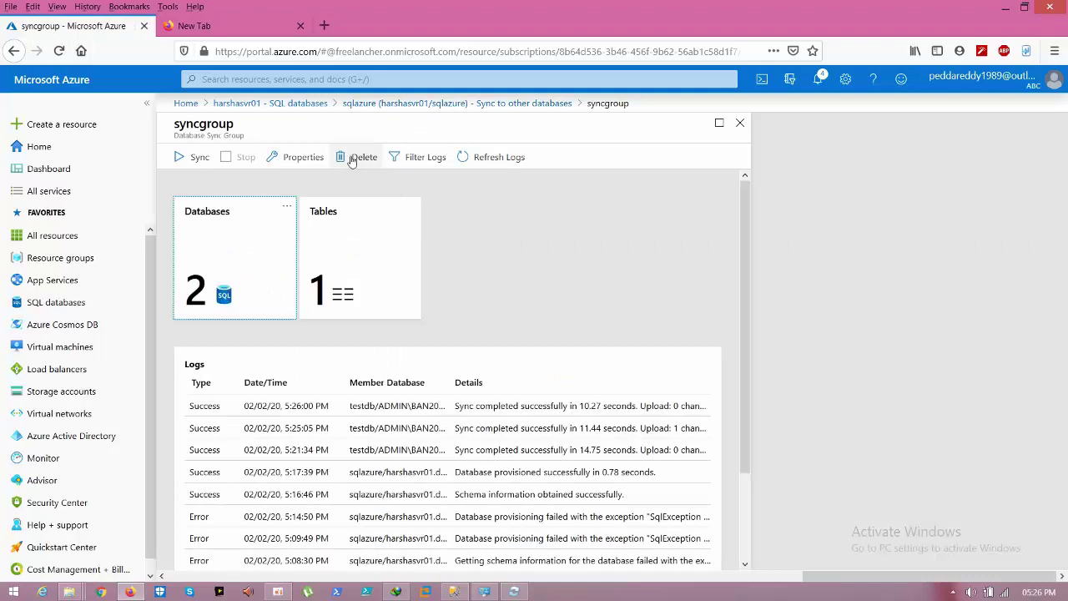
left_click(351, 160)
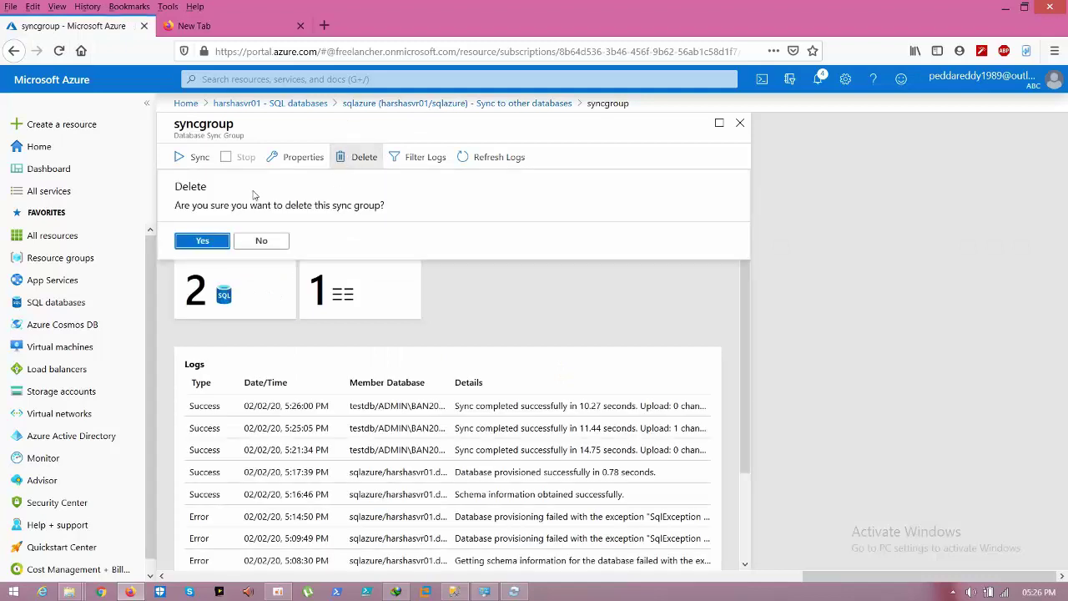
left_click(203, 242)
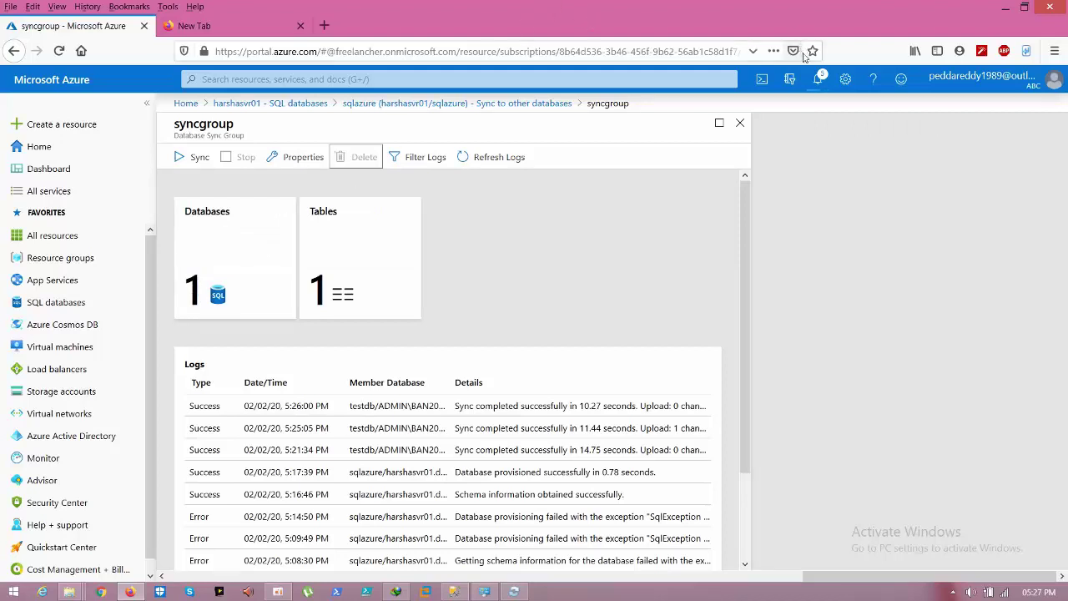
left_click(818, 79)
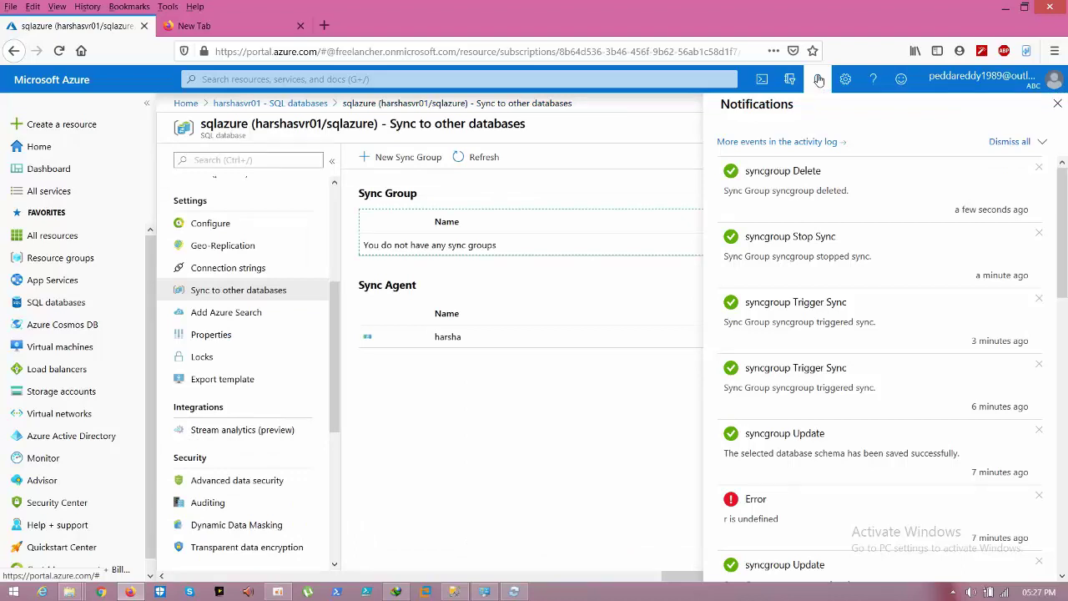
left_click(818, 80)
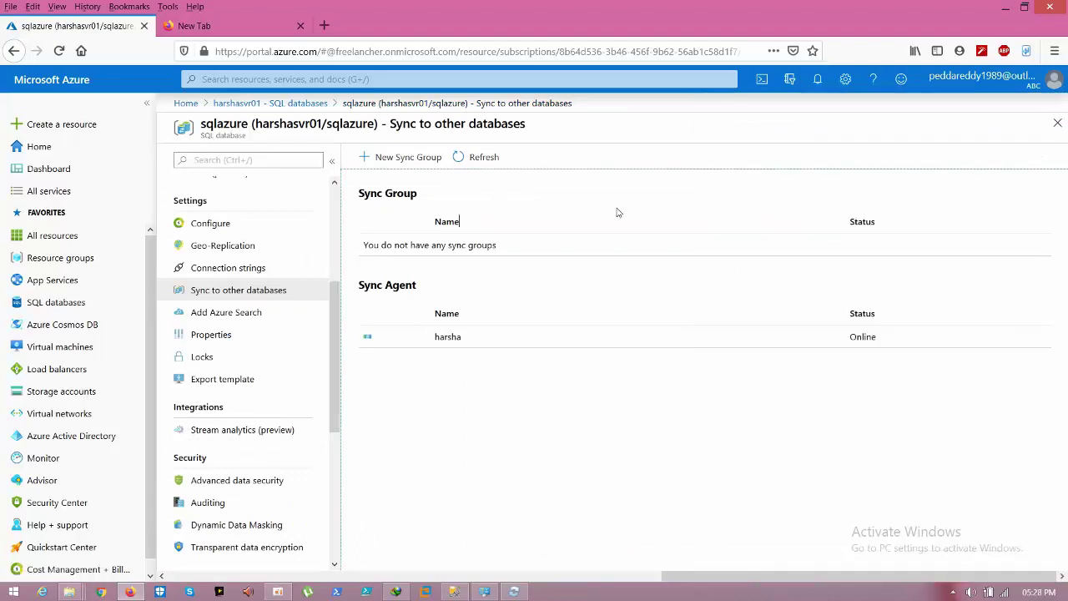
Step: Delete the sync agent harsha, confirm, and verify the deletion in notifications
left_click(790, 338)
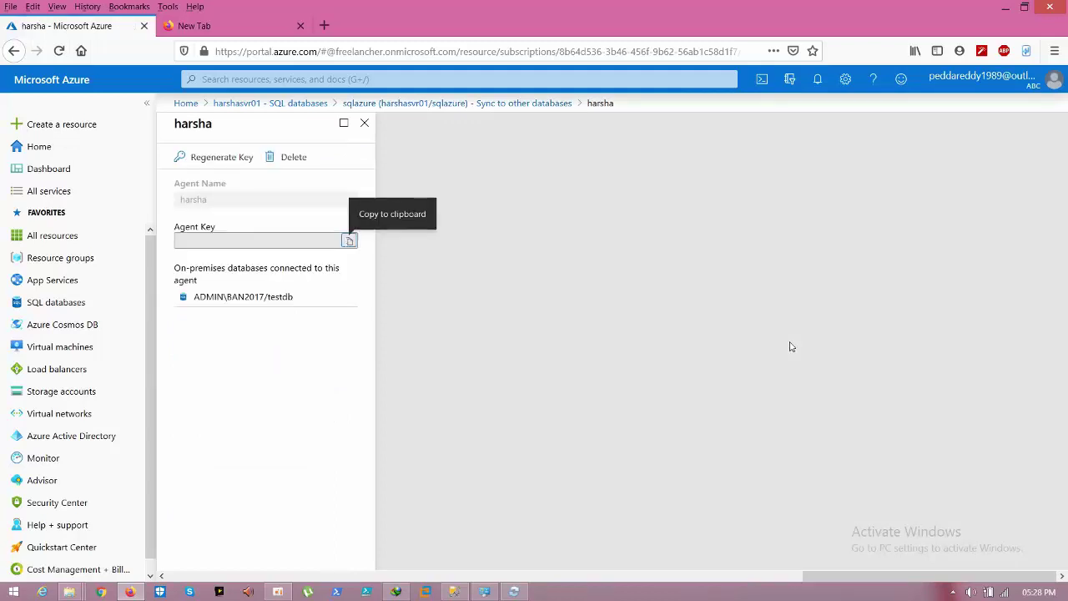
left_click(271, 157)
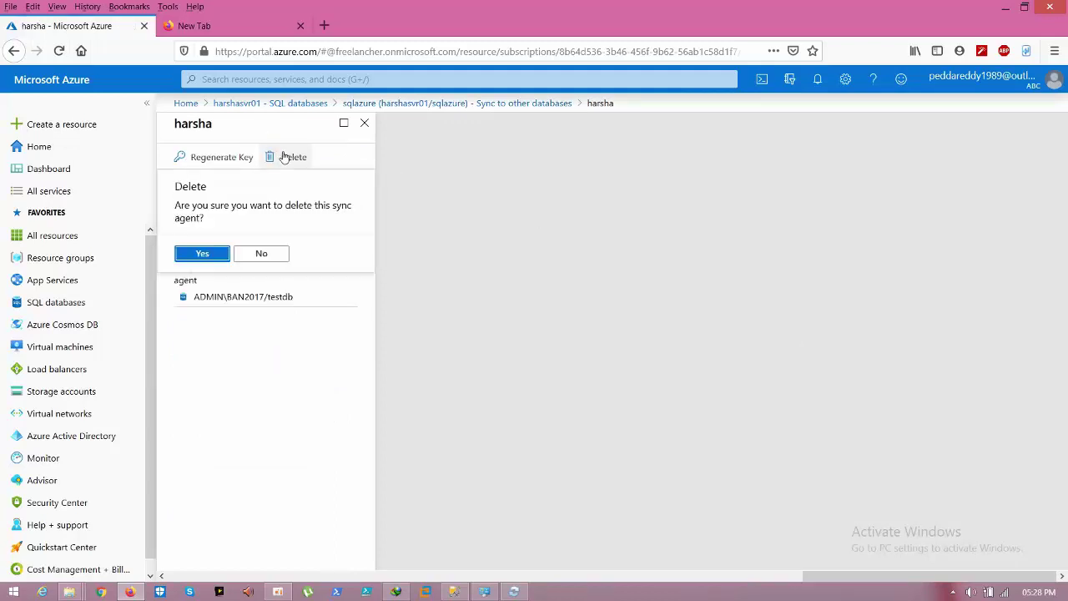
left_click(203, 254)
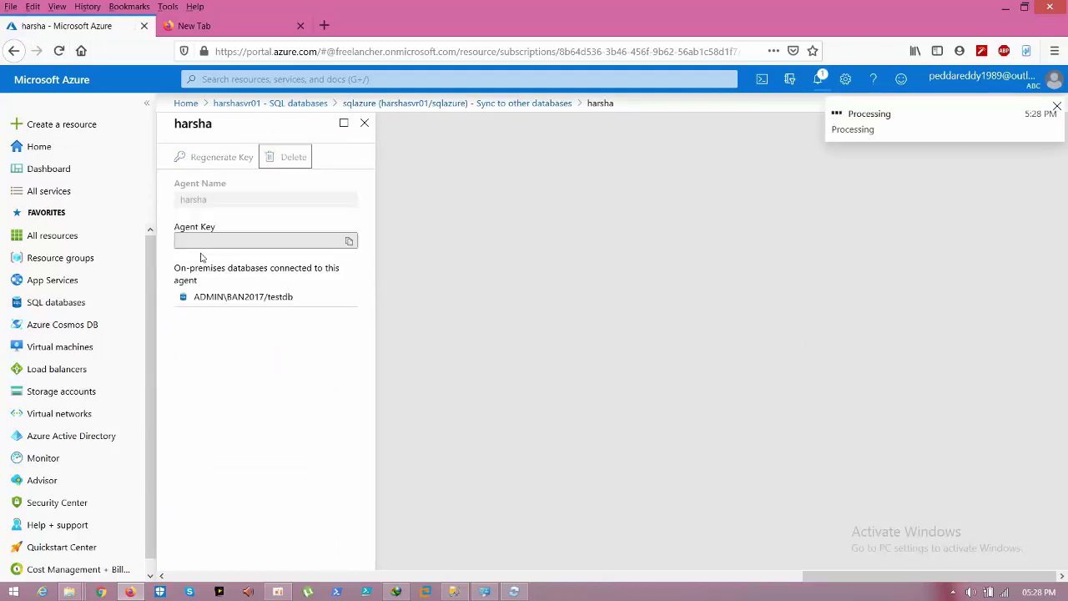
left_click(817, 81)
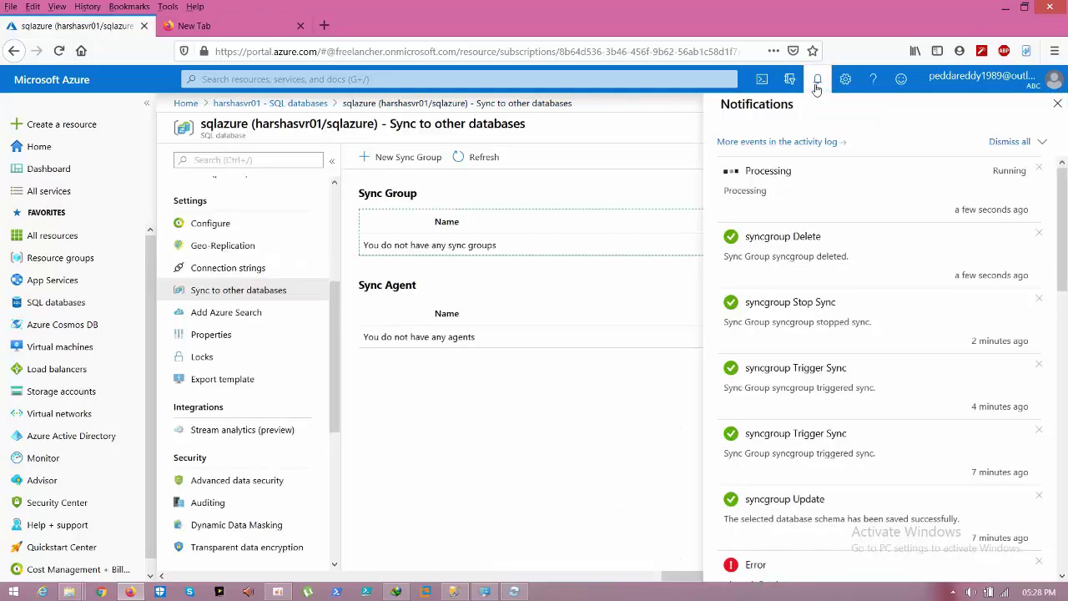
left_click(589, 272)
left_click(648, 248)
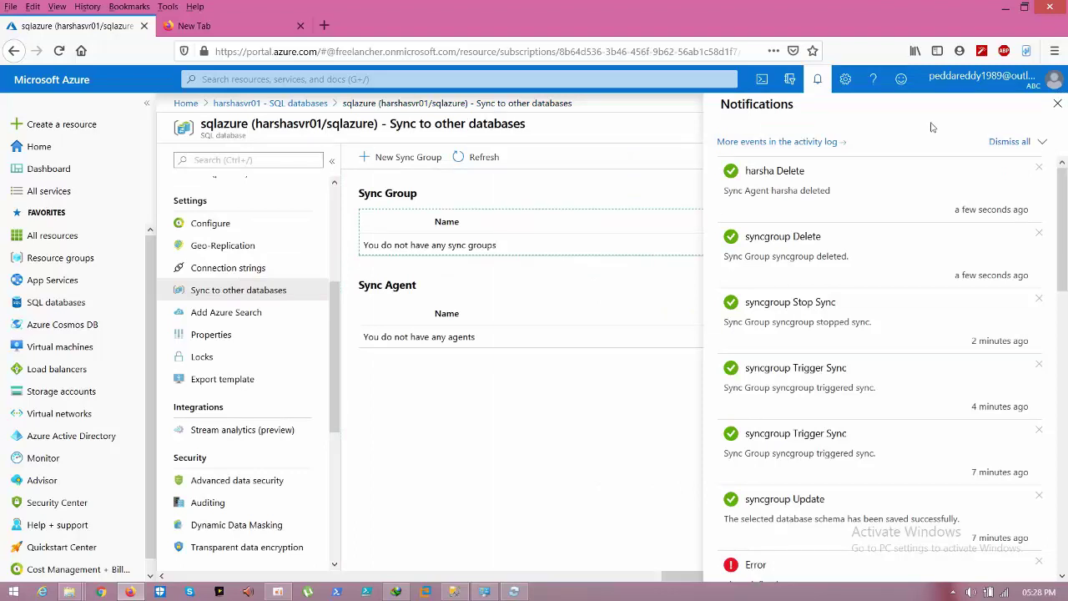
left_click(1057, 105)
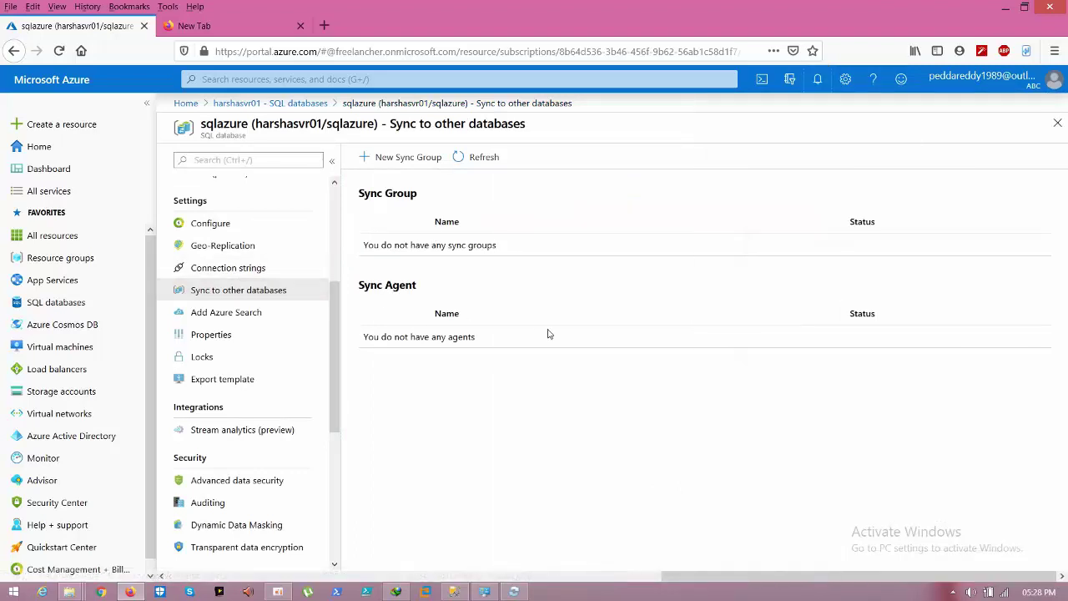
left_click(1005, 8)
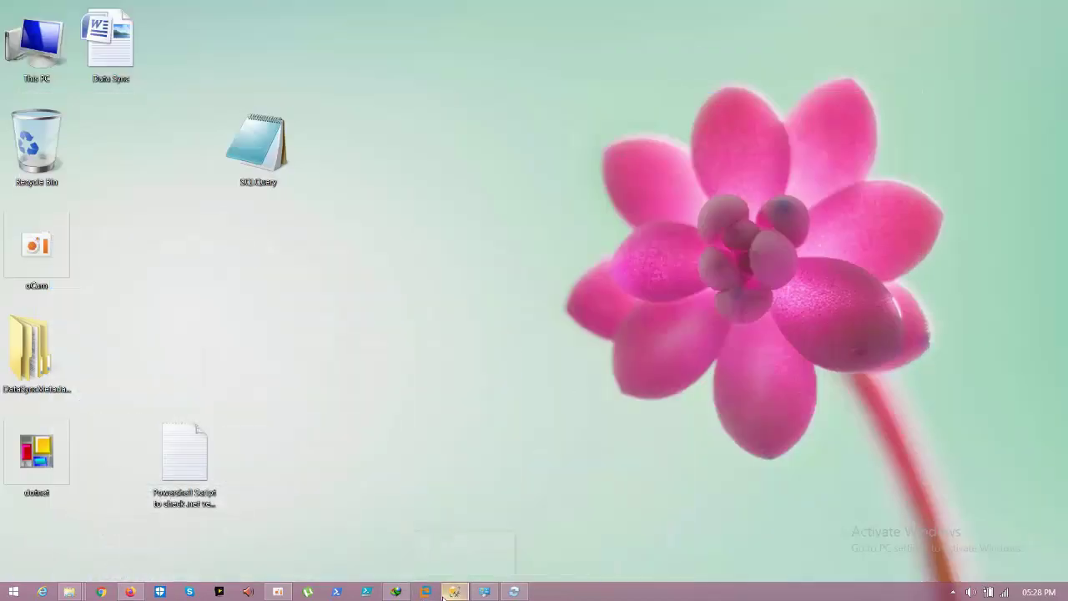
Step: Expand sqlazure's tables to review DataSync provision_marker_dss, schema_info_dss and scope_info_dss
left_click(453, 591)
left_click(76, 282)
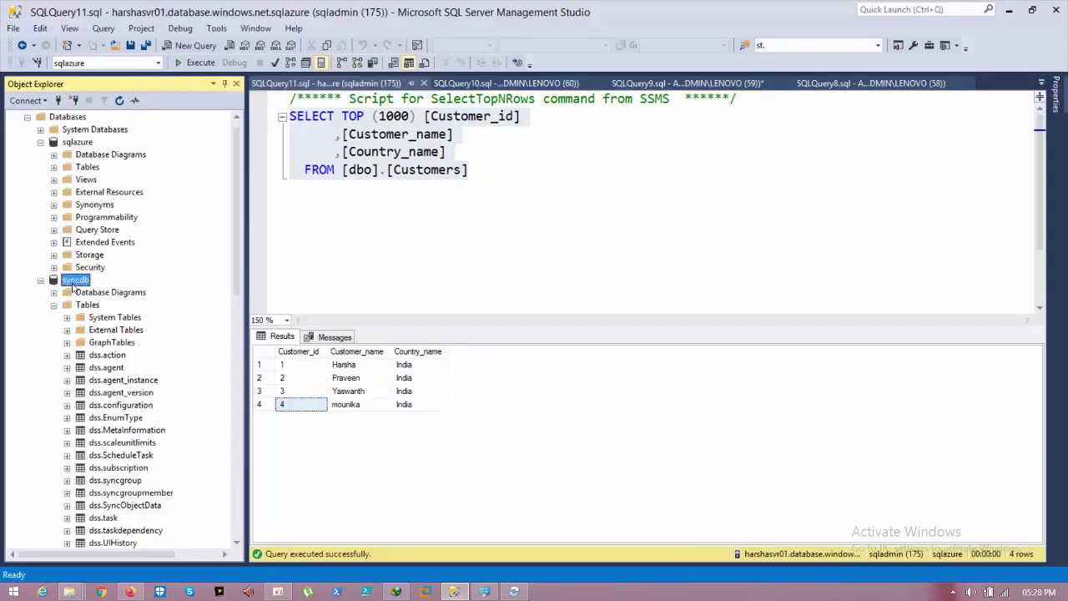
double_click(74, 169)
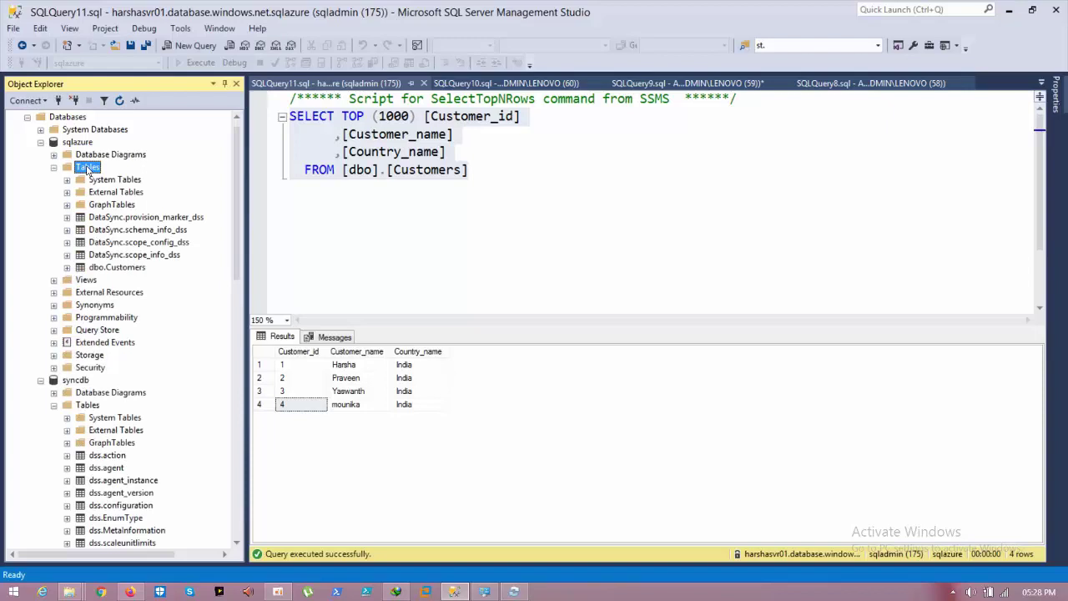
left_click(110, 220)
left_click(110, 230)
left_click(104, 254)
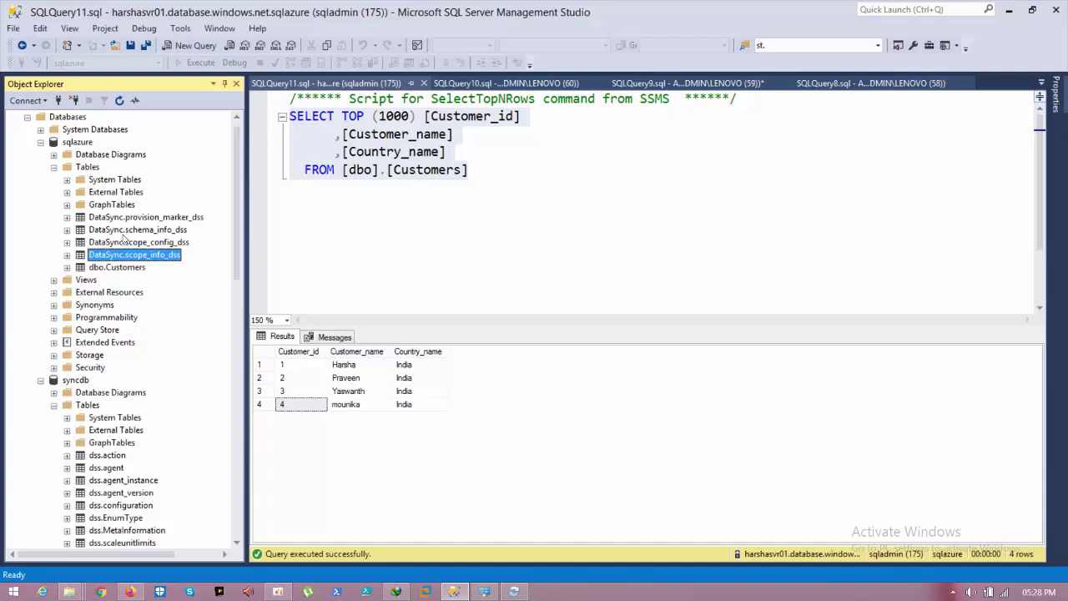
left_click(439, 224)
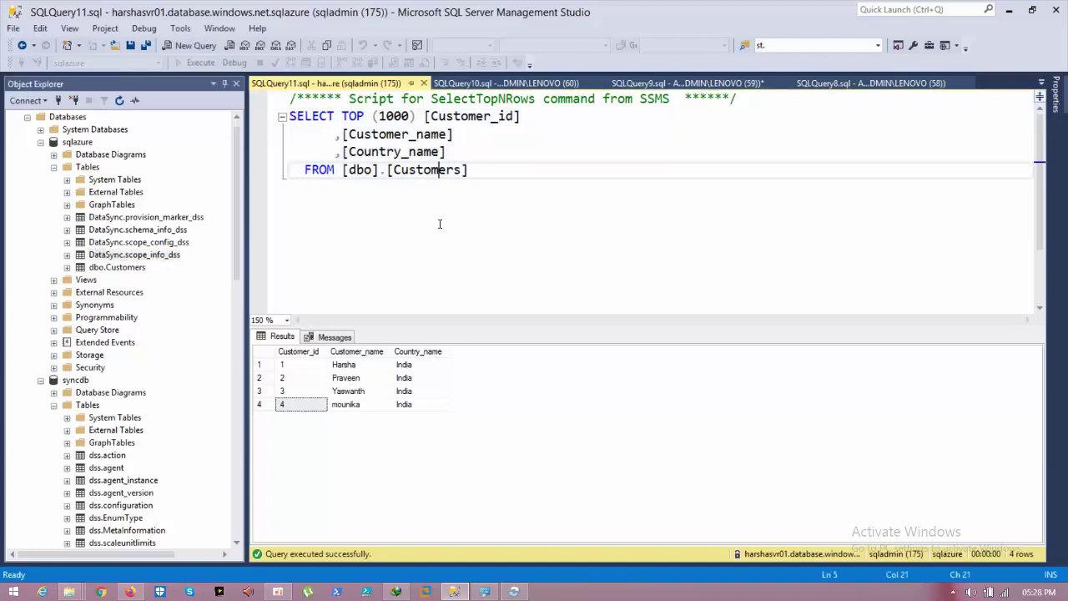
left_click(1009, 10)
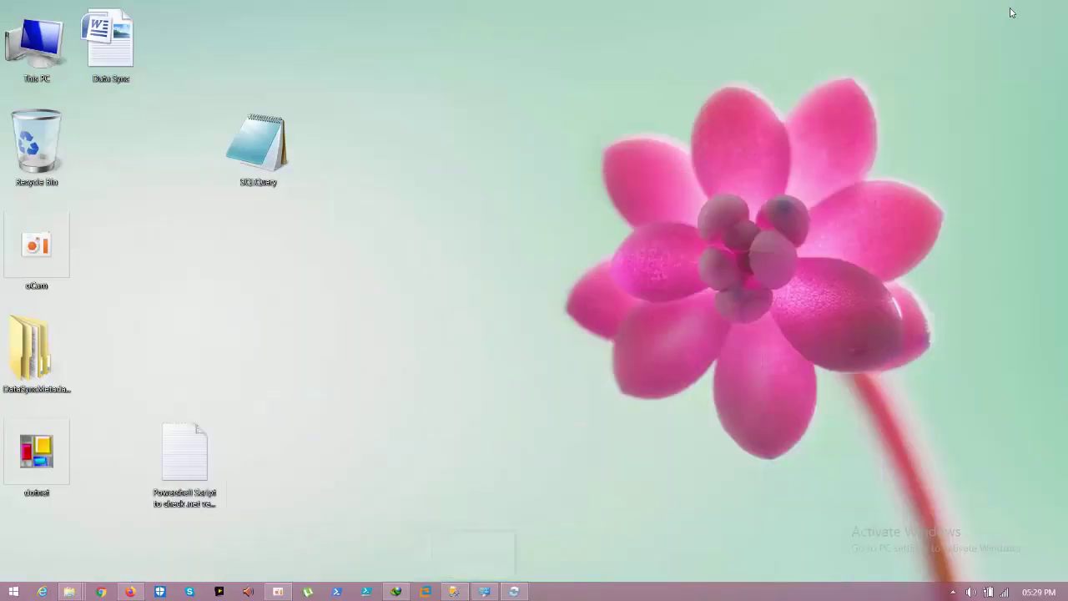
left_click(513, 591)
left_click(540, 302)
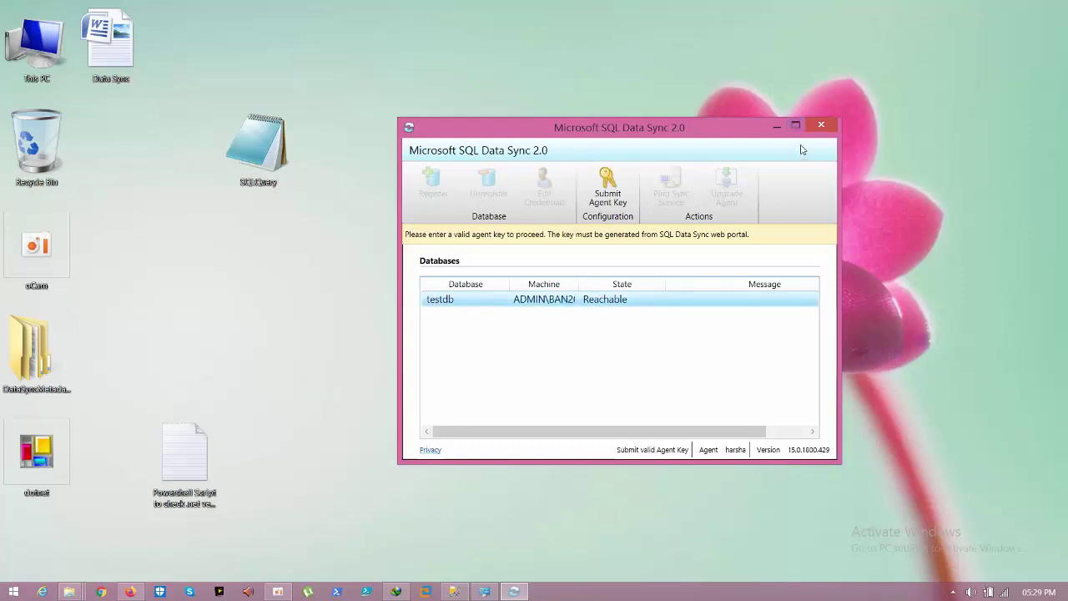
left_click(821, 127)
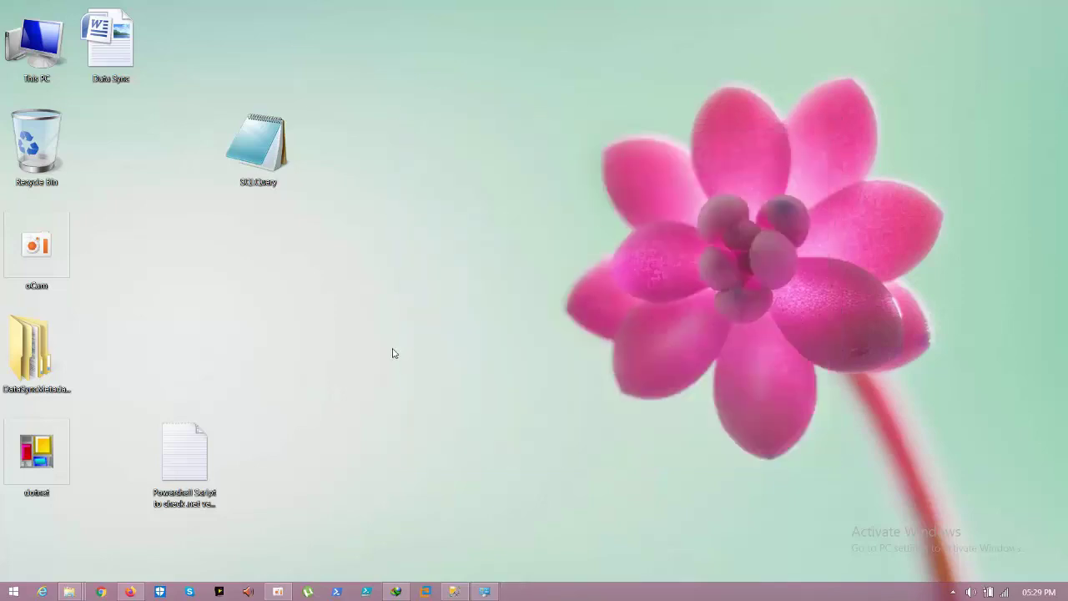
double_click(57, 41)
Step: Uninstall Microsoft SQL Data Sync Agent 2.0 (x64) from the programs list, filtered by 'dat'
left_click(60, 25)
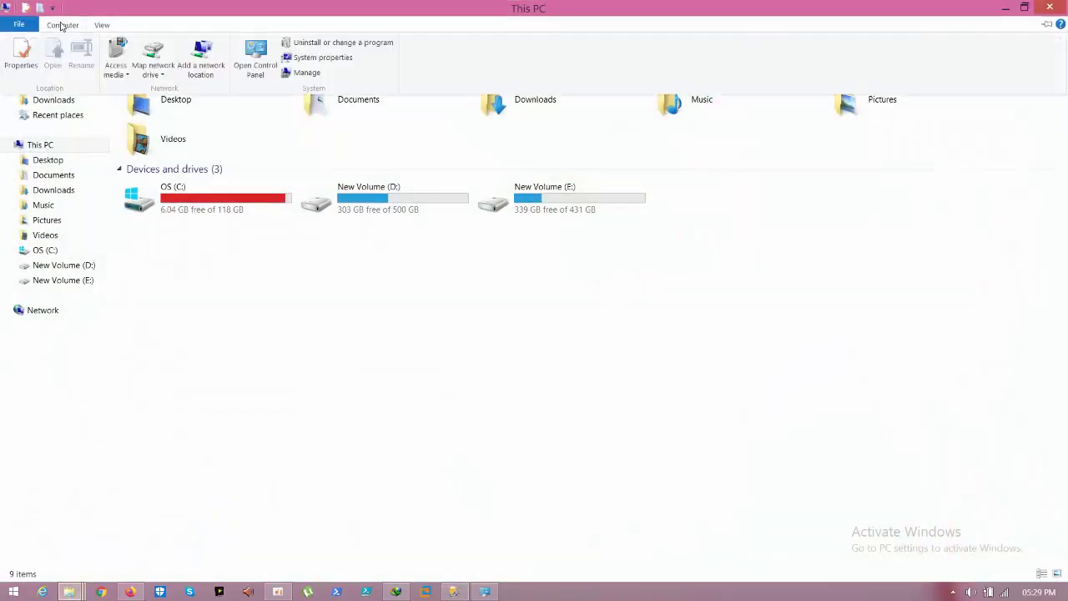
left_click(358, 43)
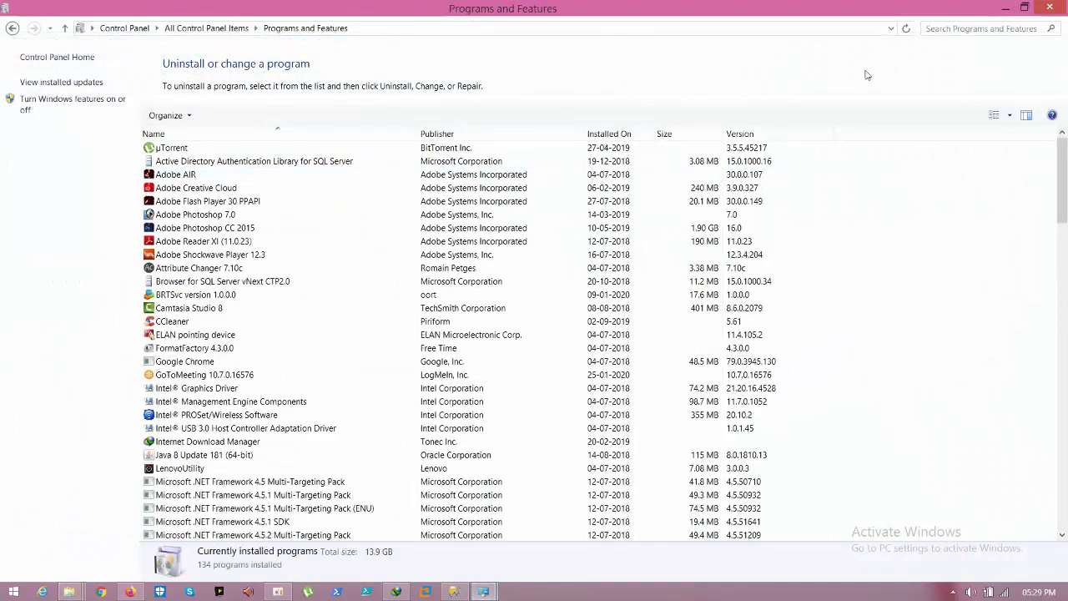
left_click(967, 30)
type("dat")
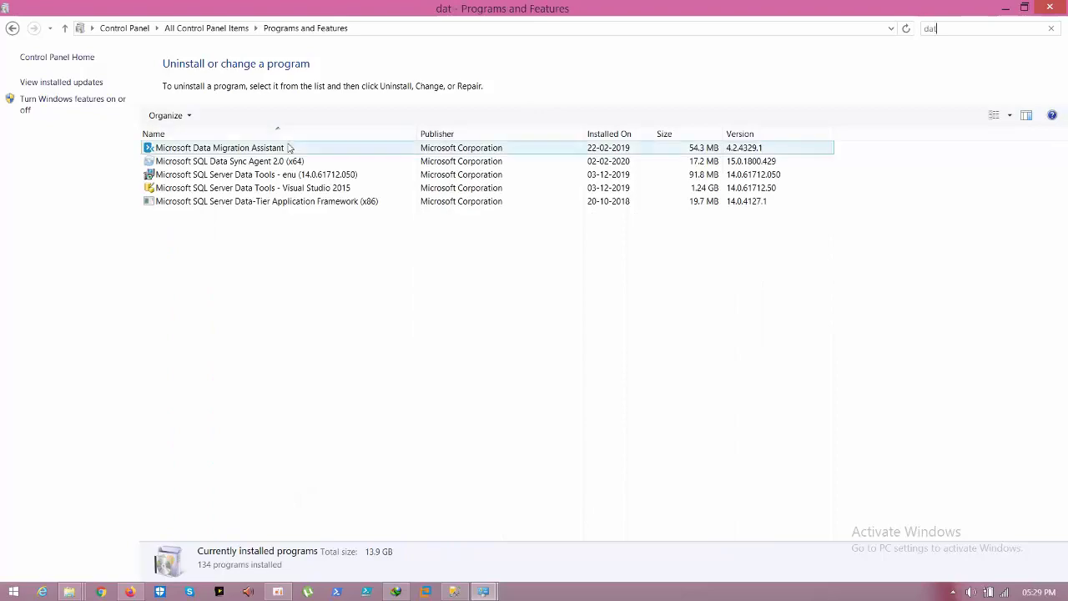
left_click(275, 163)
double_click(275, 162)
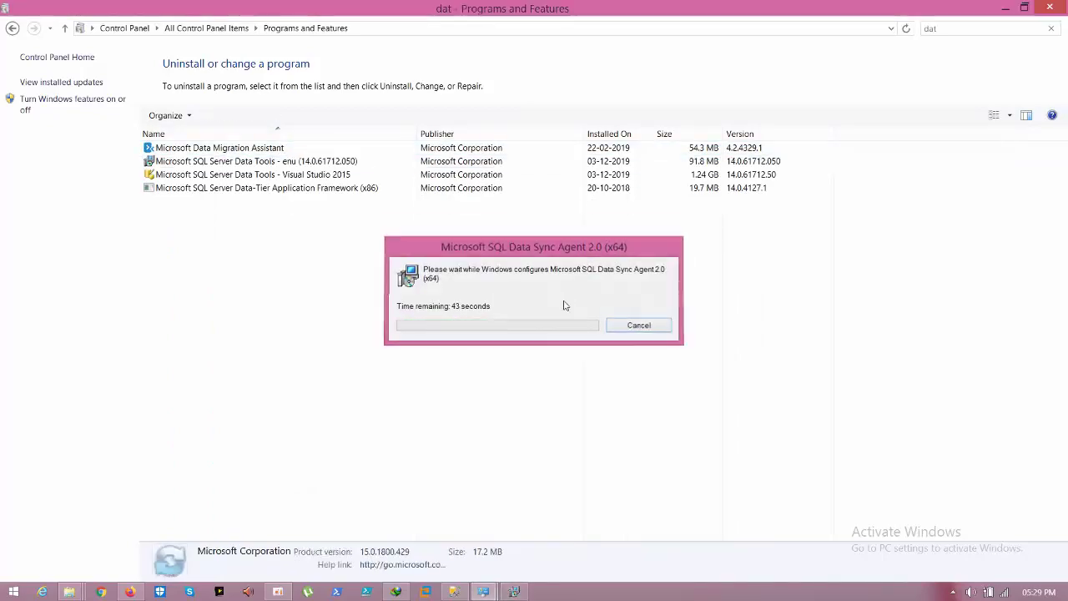
left_click(1049, 8)
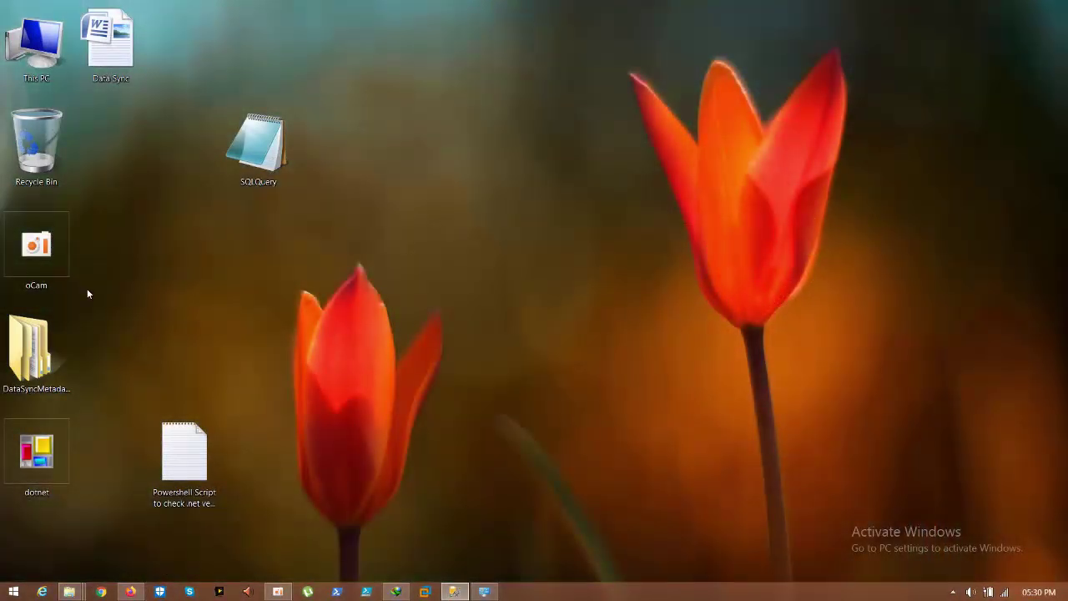
Step: Open the hub or member cleanup script from DataSyncMetadataCleanup-master in Notepad
double_click(31, 346)
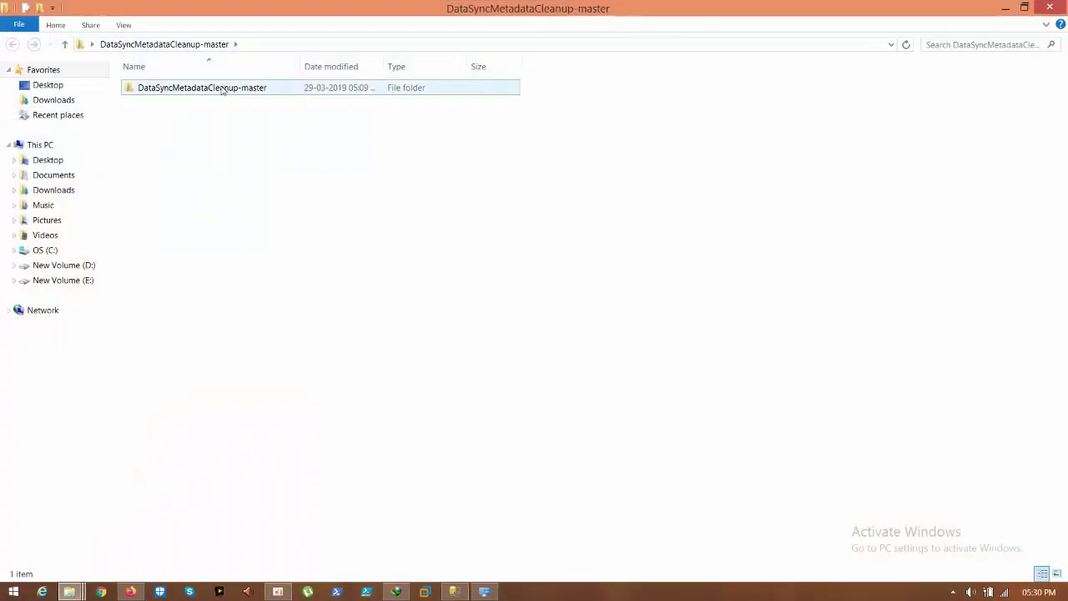
double_click(223, 90)
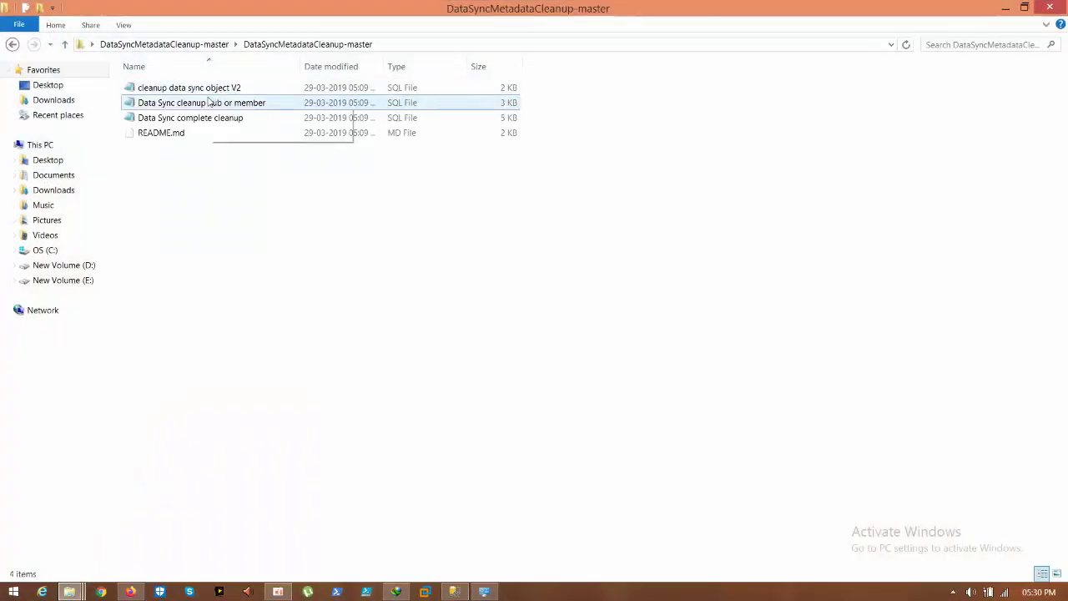
right_click(205, 103)
left_click(243, 122)
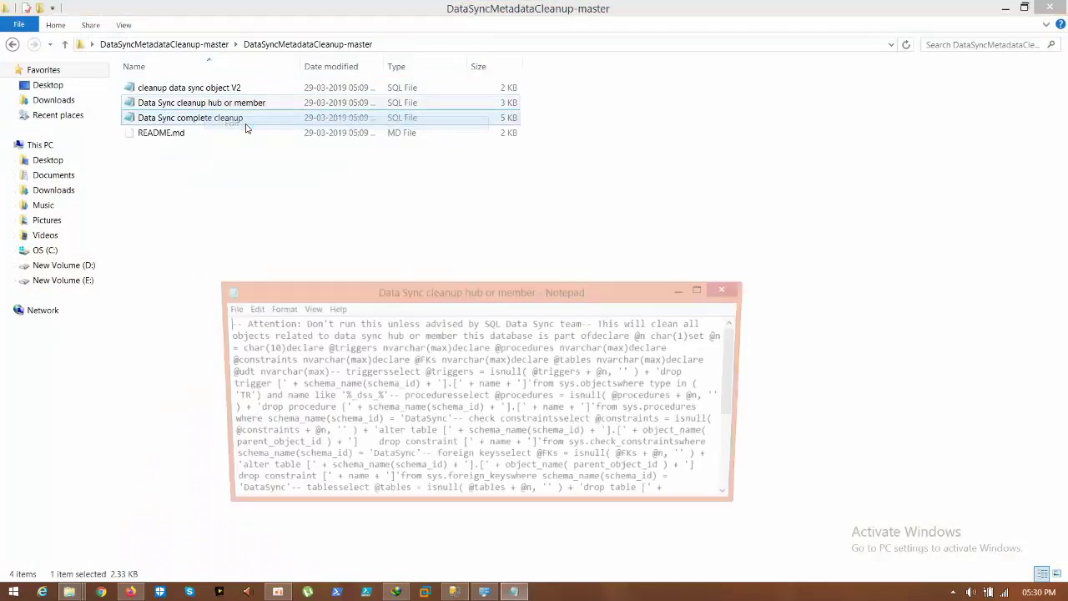
Step: Copy the entire cleanup script, close Notepad and return to Management Studio
key("ctrl+a")
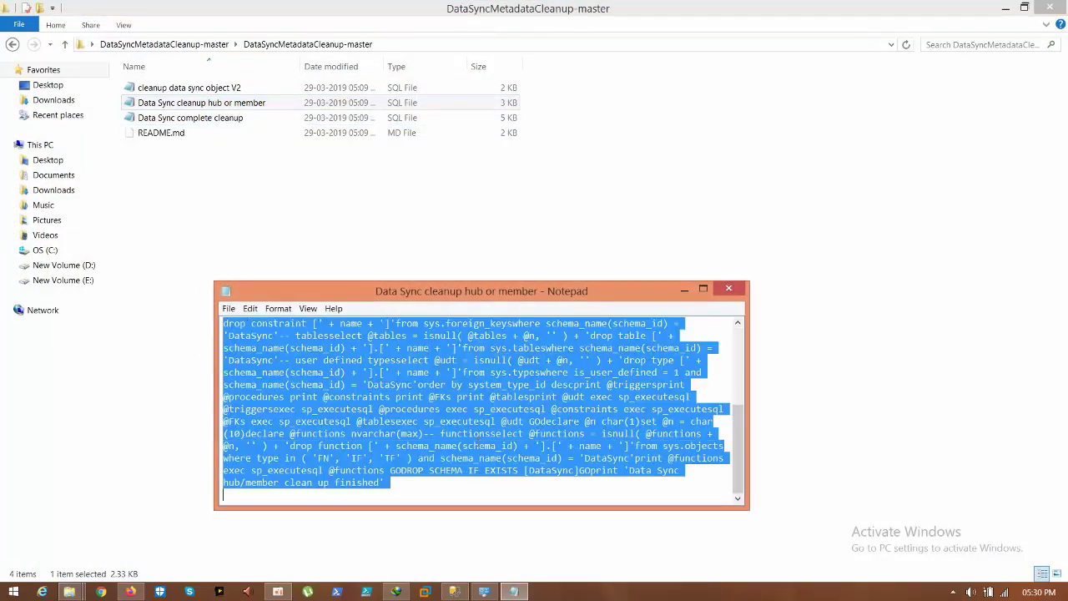
right_click(338, 385)
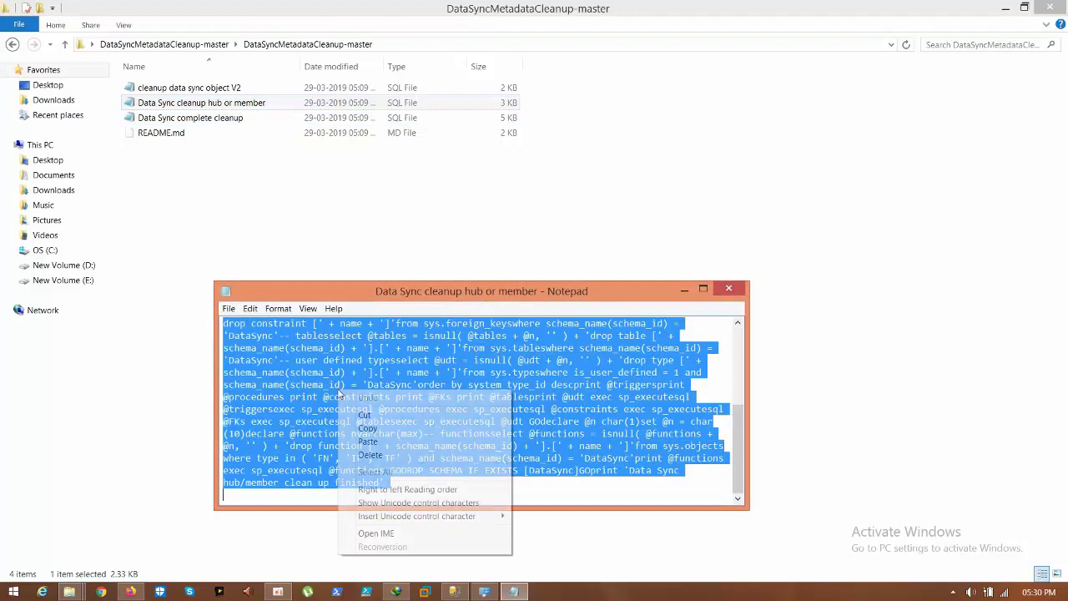
left_click(362, 426)
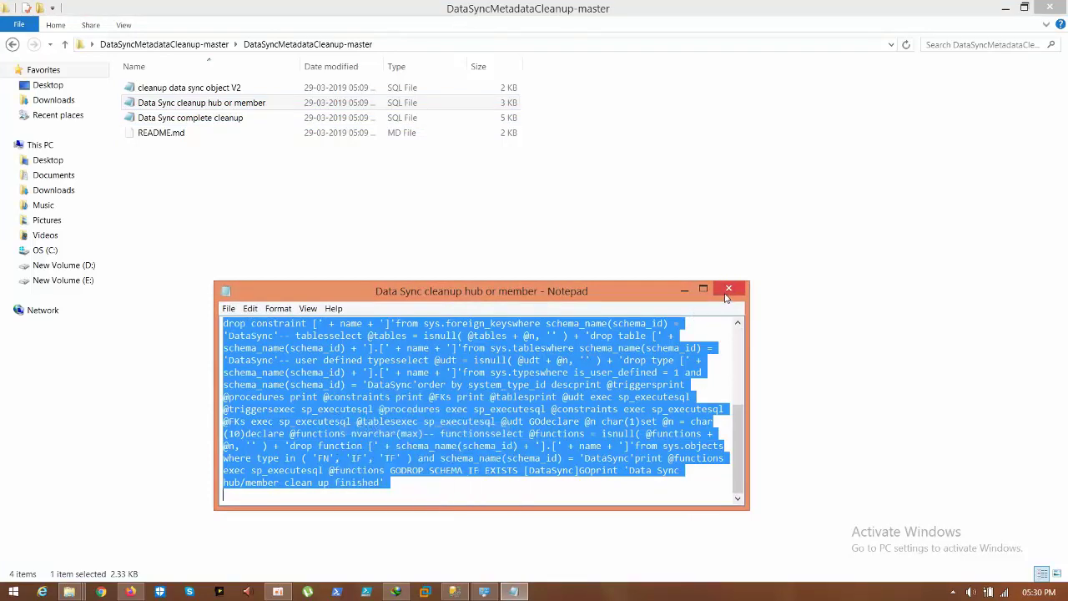
left_click(728, 289)
left_click(451, 592)
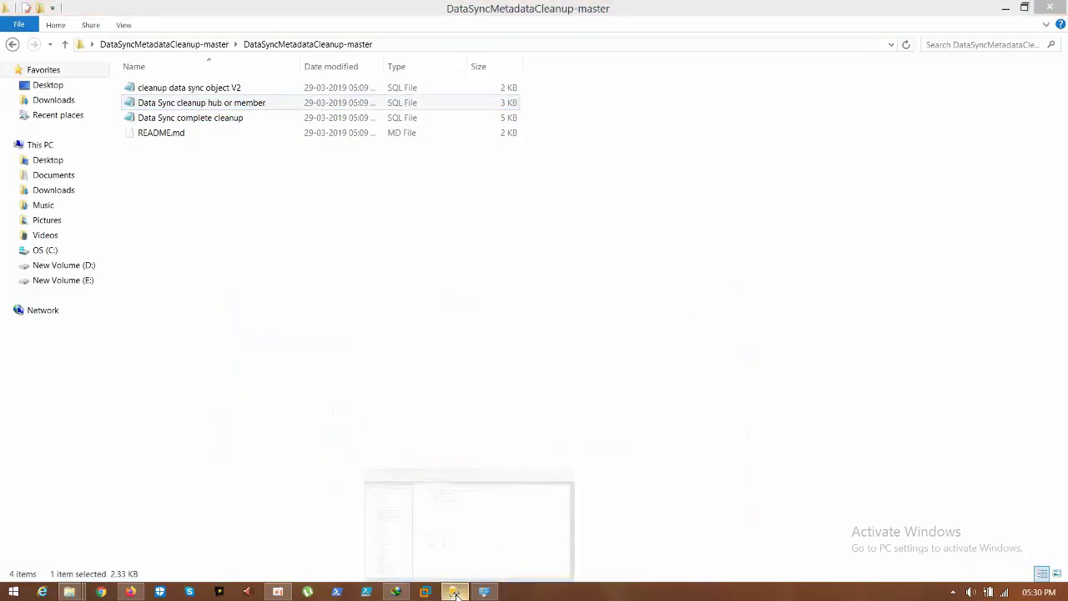
Step: Replace the old Customers query with the pasted cleanup script and run it on sqlazure
left_click_drag(484, 170, 373, 170)
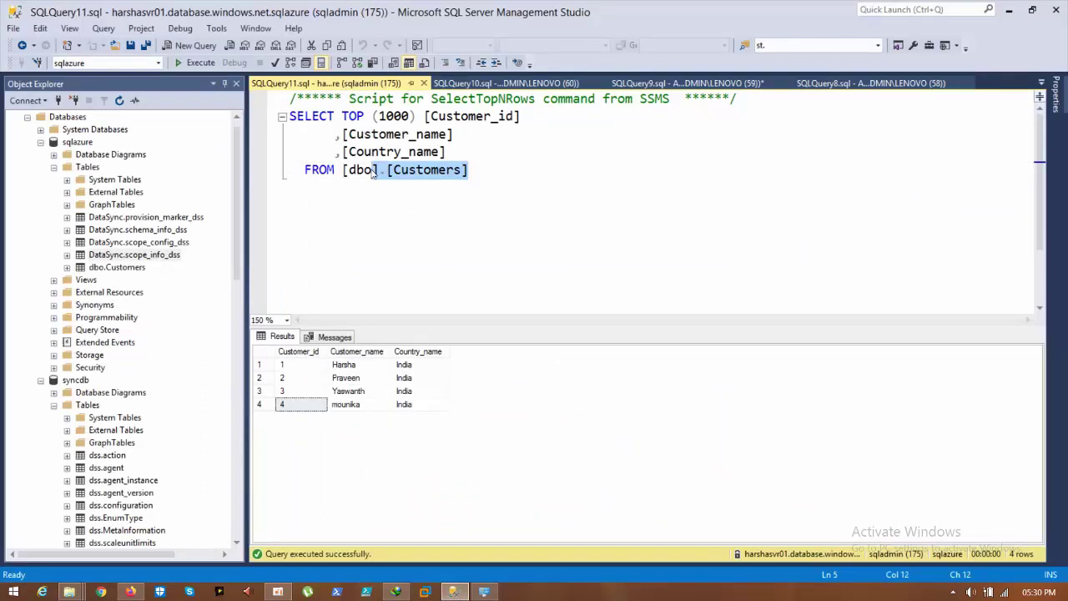
left_click_drag(490, 180, 258, 103)
key("Delete")
key("ctrl+v")
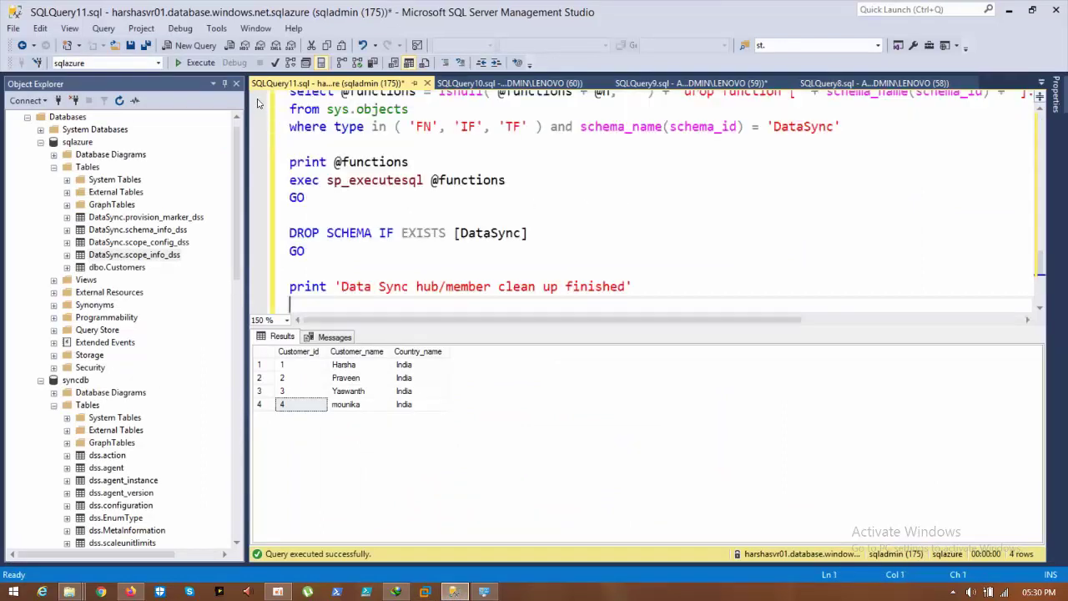
key("ctrl+a")
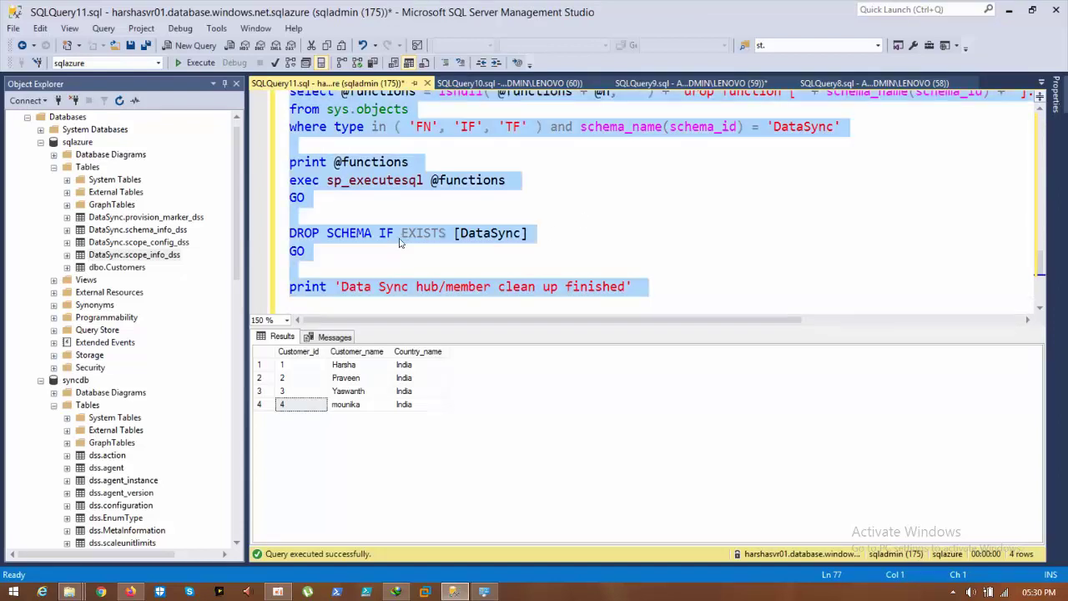
left_click(197, 63)
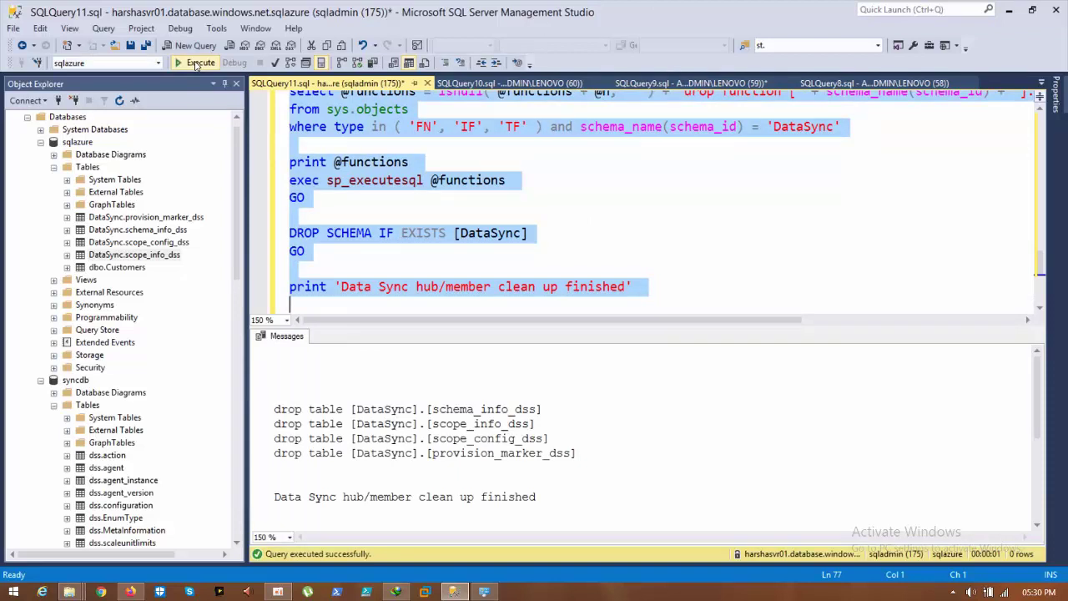
left_click_drag(538, 498, 280, 501)
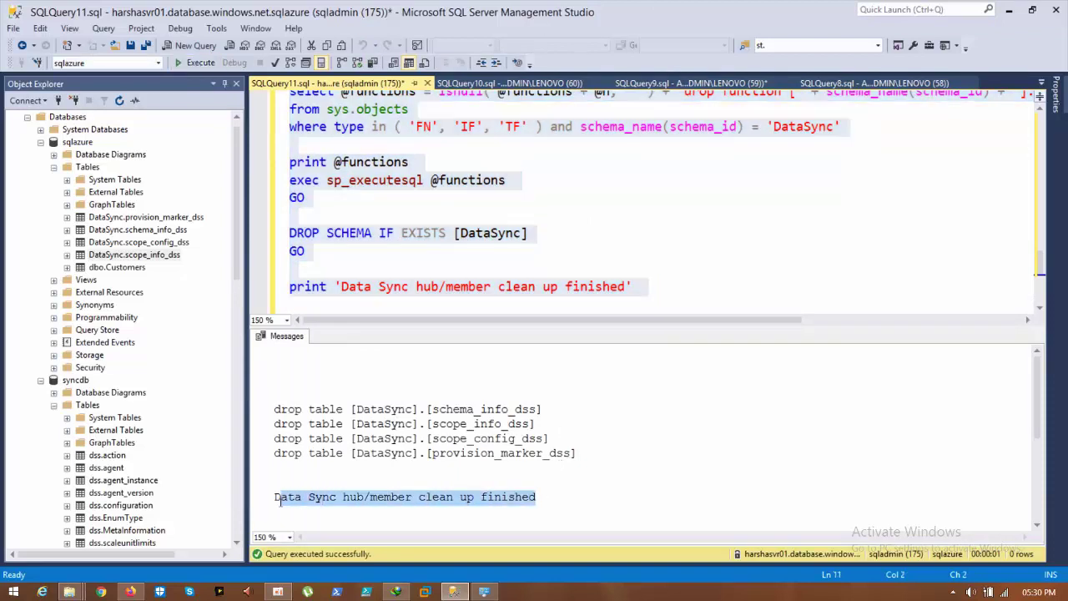
Step: Refresh sqlazure and confirm its tables now list only dbo.Customers
right_click(75, 143)
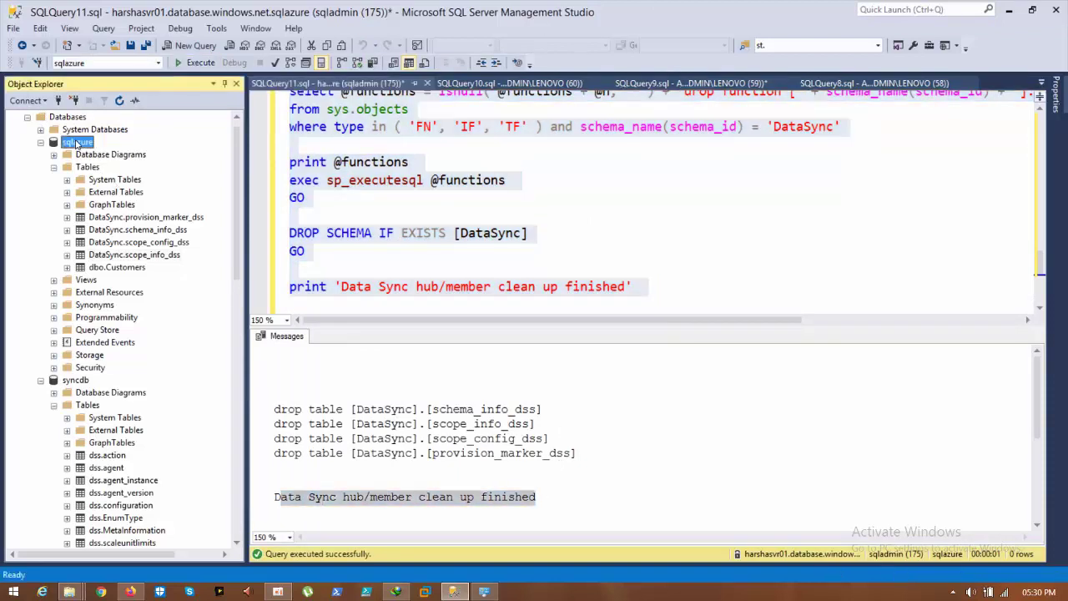
left_click(114, 306)
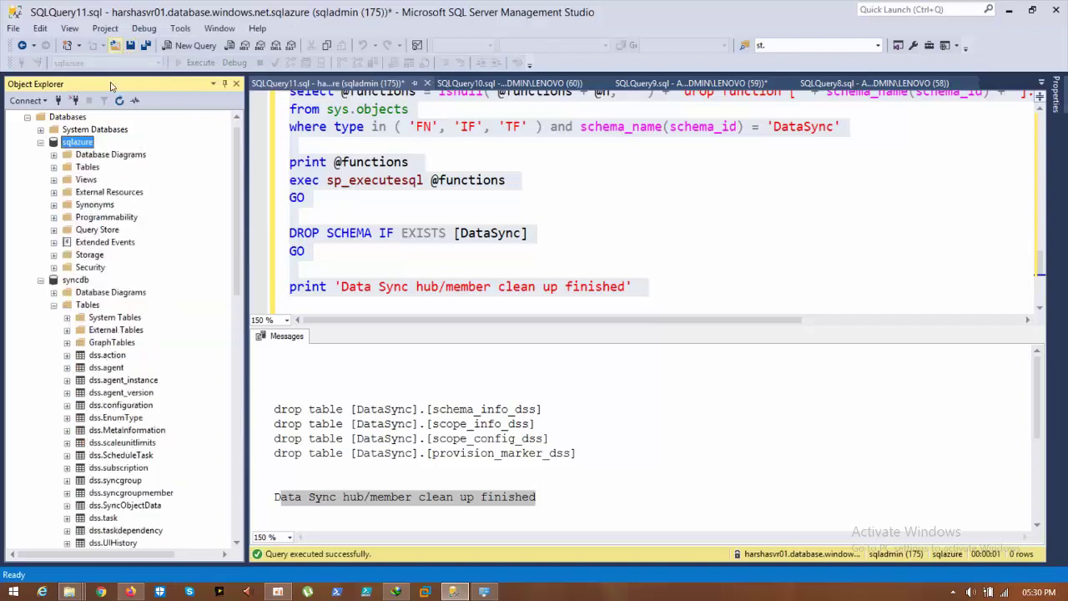
double_click(87, 168)
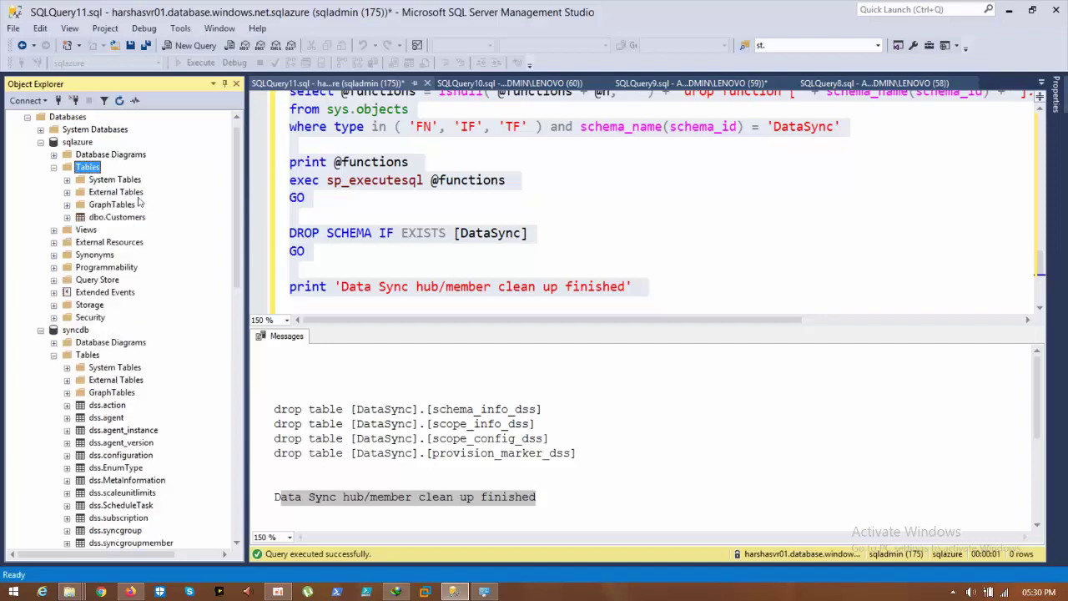
left_click(114, 218)
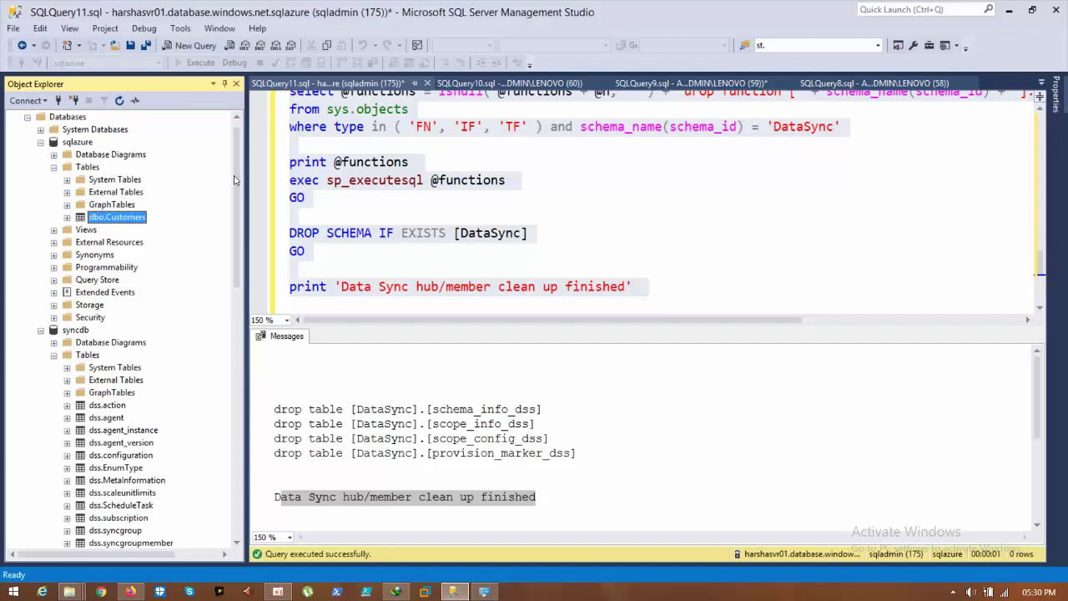
scroll(238, 181, "up", 1)
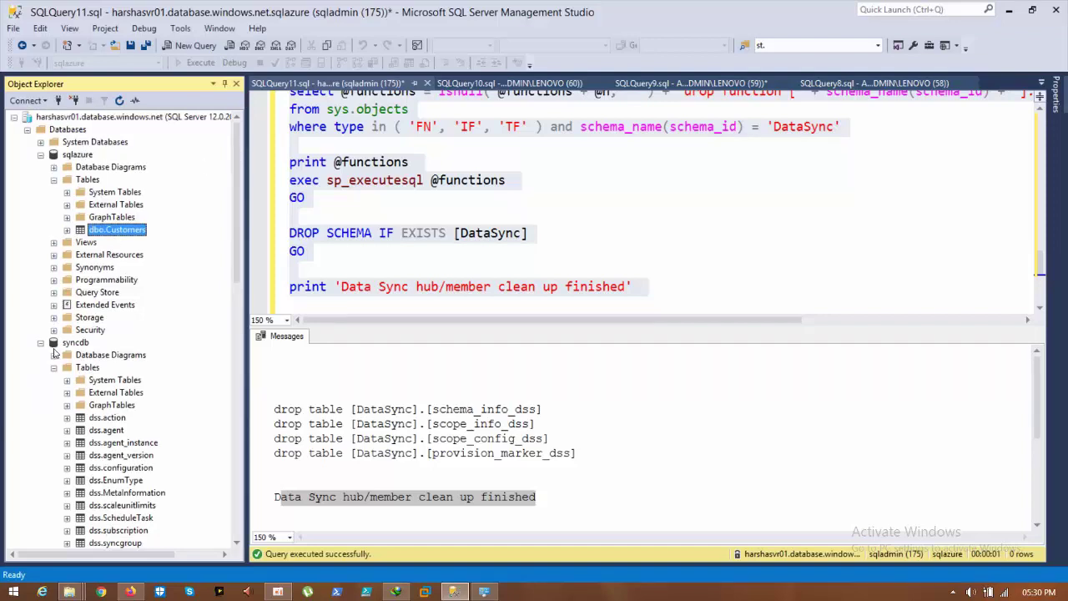
left_click(41, 342)
left_click(73, 343)
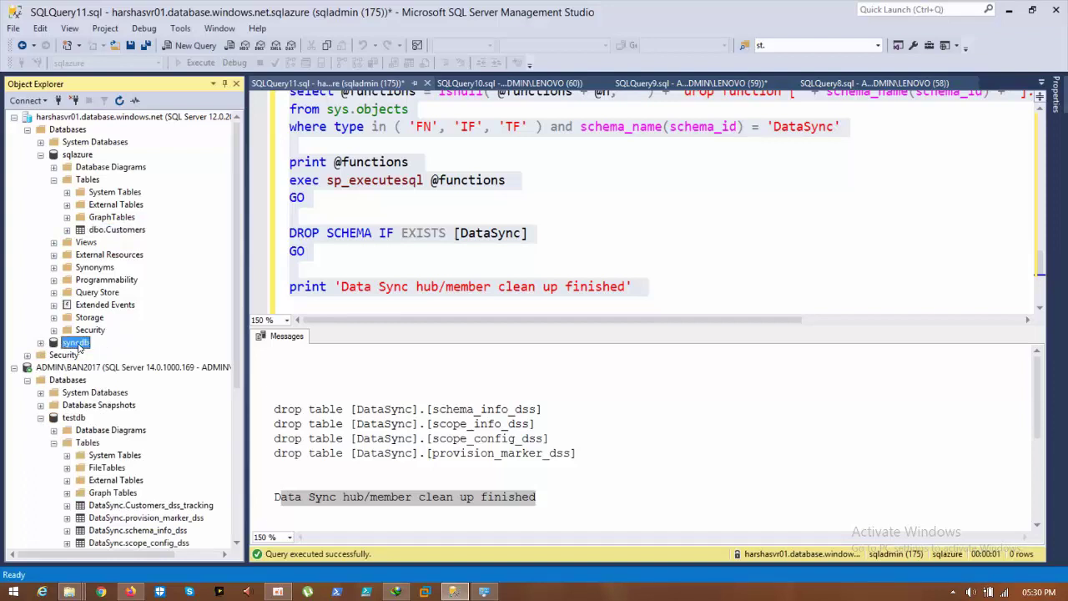
right_click(79, 348)
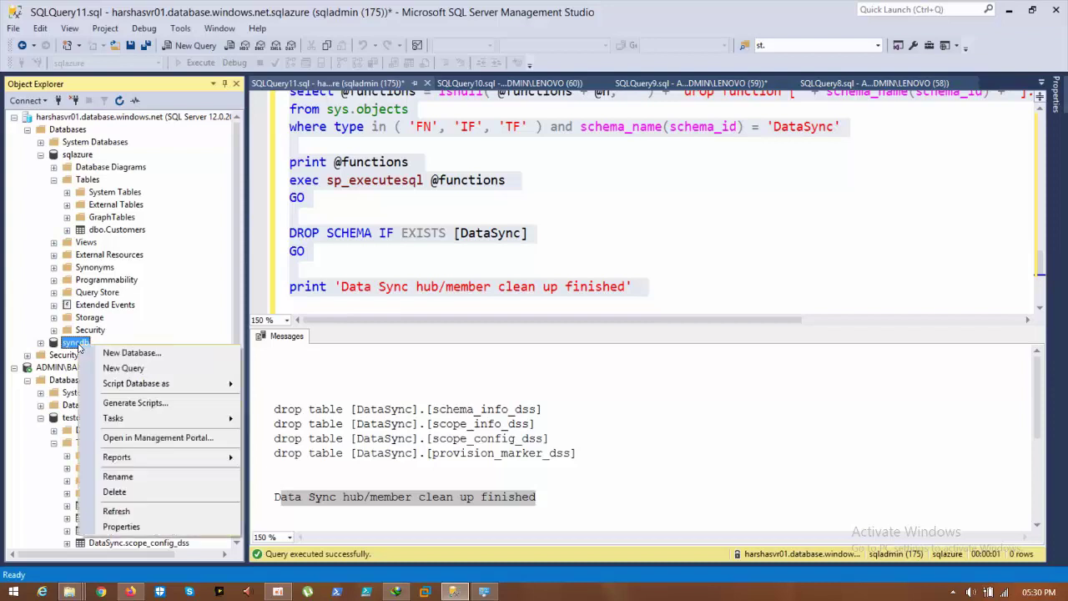
Step: Delete the syncdb database from the Azure server, confirming in the Delete Object dialog
left_click(114, 492)
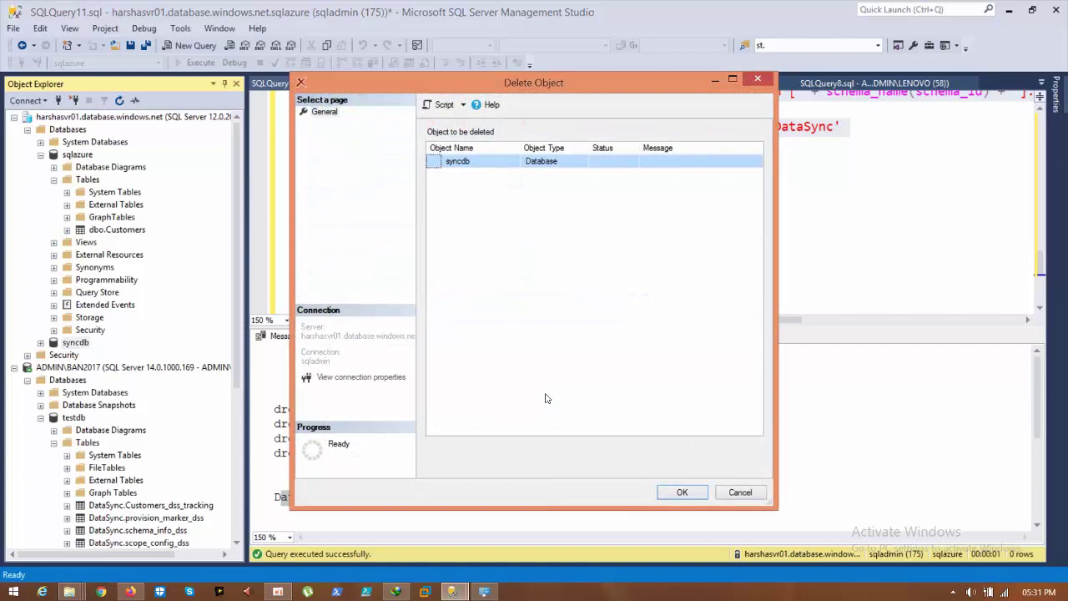
left_click(681, 493)
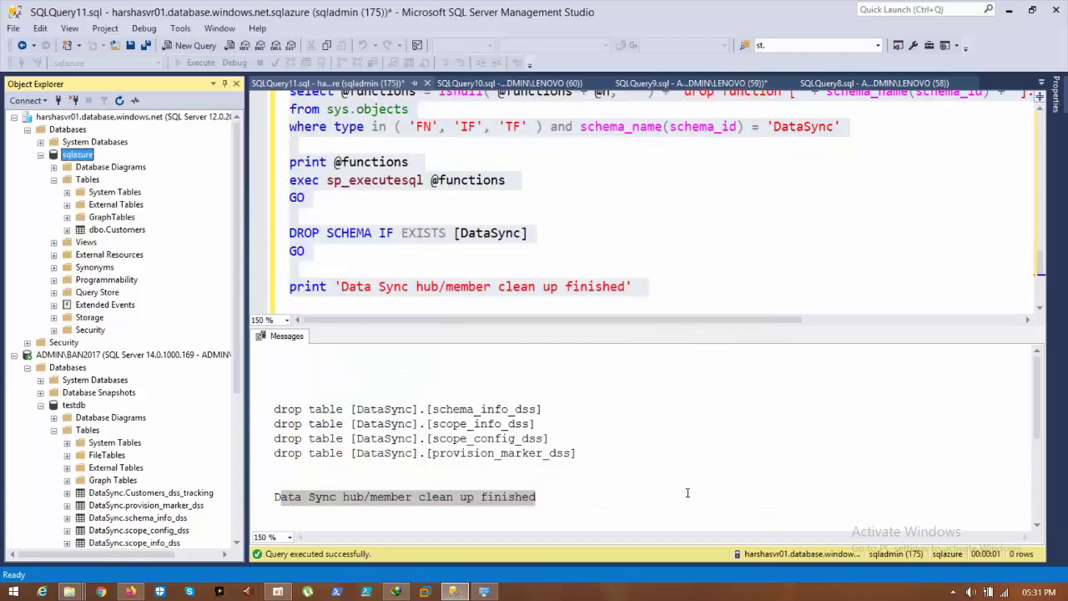
left_click(401, 233)
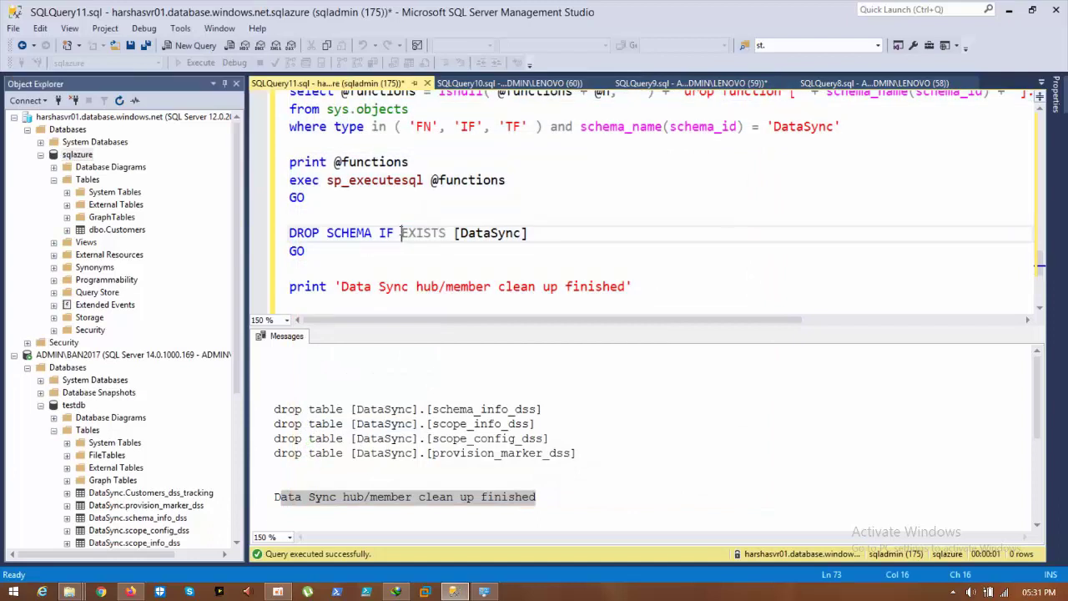
key("ctrl+a")
Step: Clear and close the SQLQuery11 query without saving it
key("Delete")
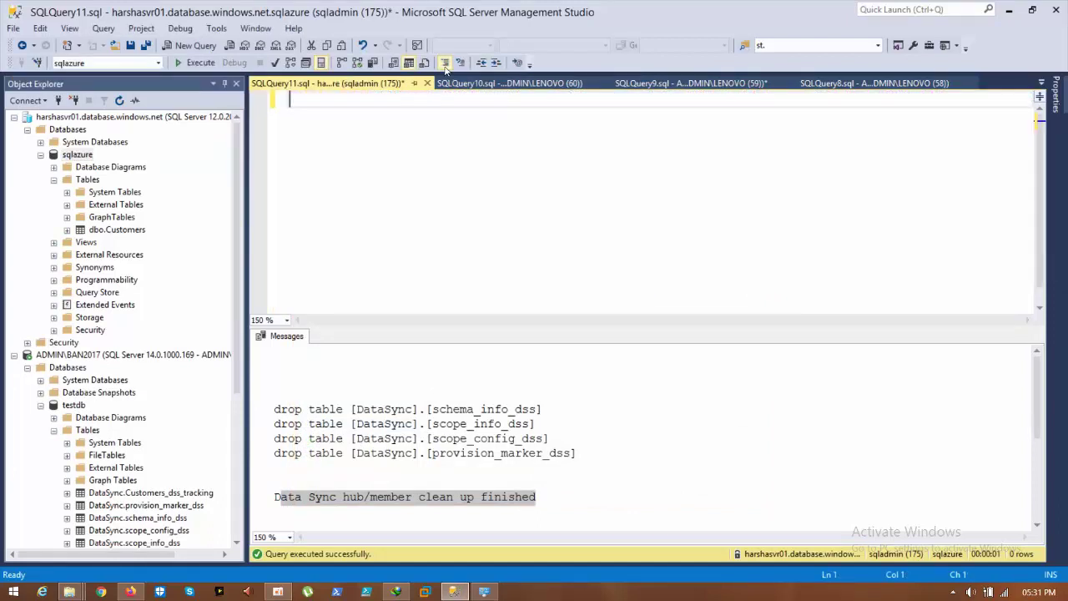
left_click(426, 84)
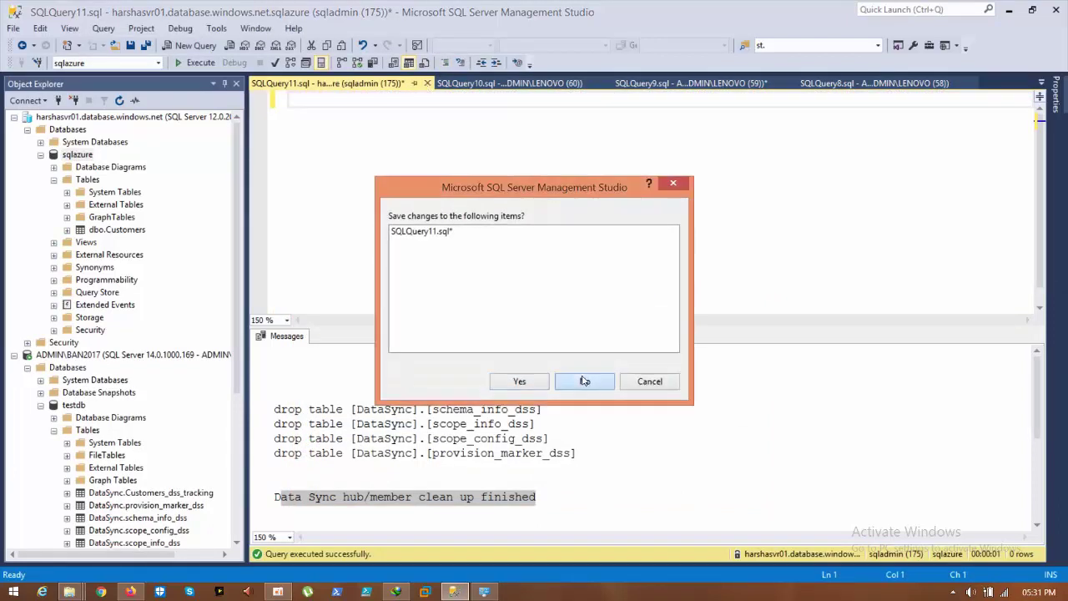
left_click(584, 381)
Step: Run the pasted DataSync cleanup script in a new query against testdb
right_click(75, 405)
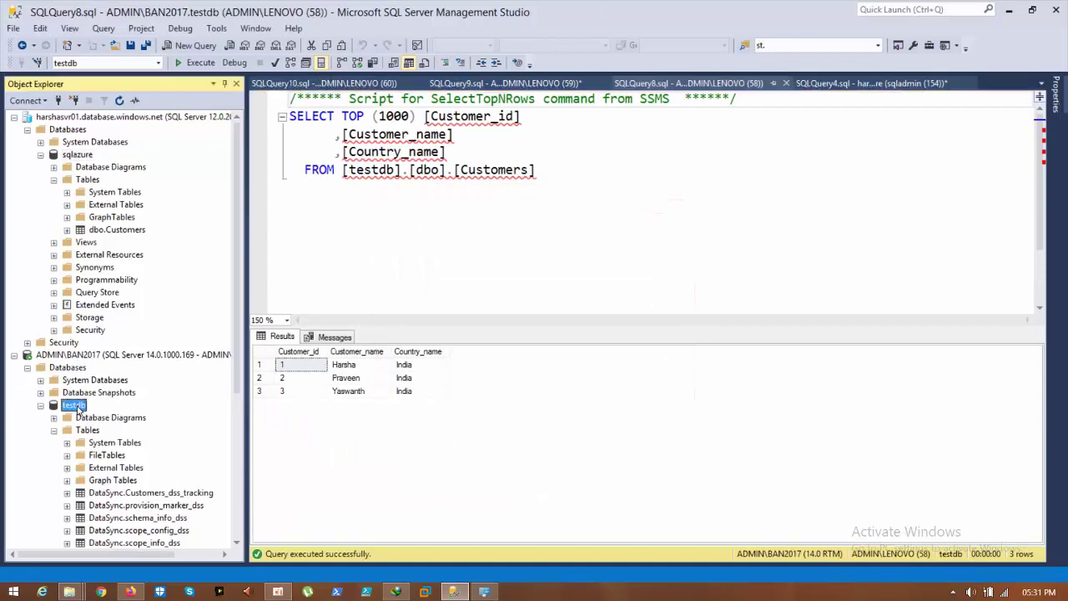
left_click(132, 392)
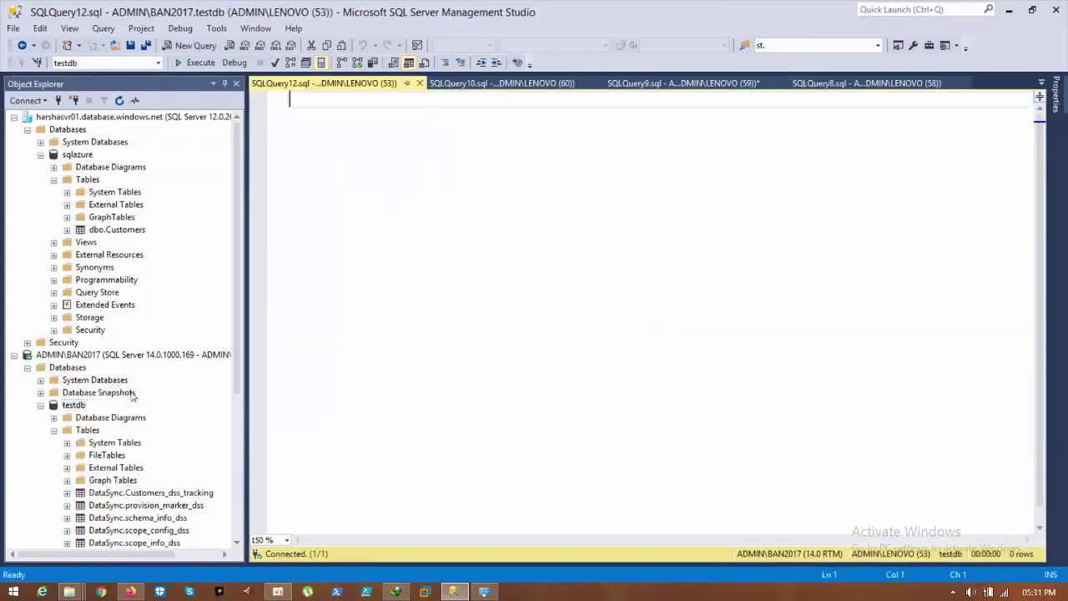
left_click_drag(238, 260, 232, 397)
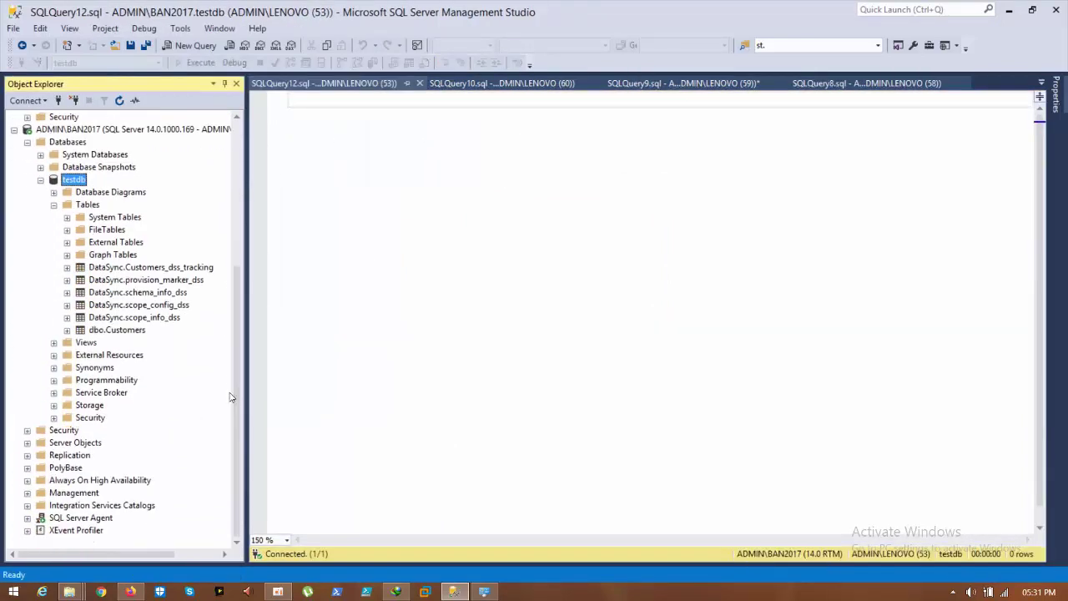
left_click(364, 138)
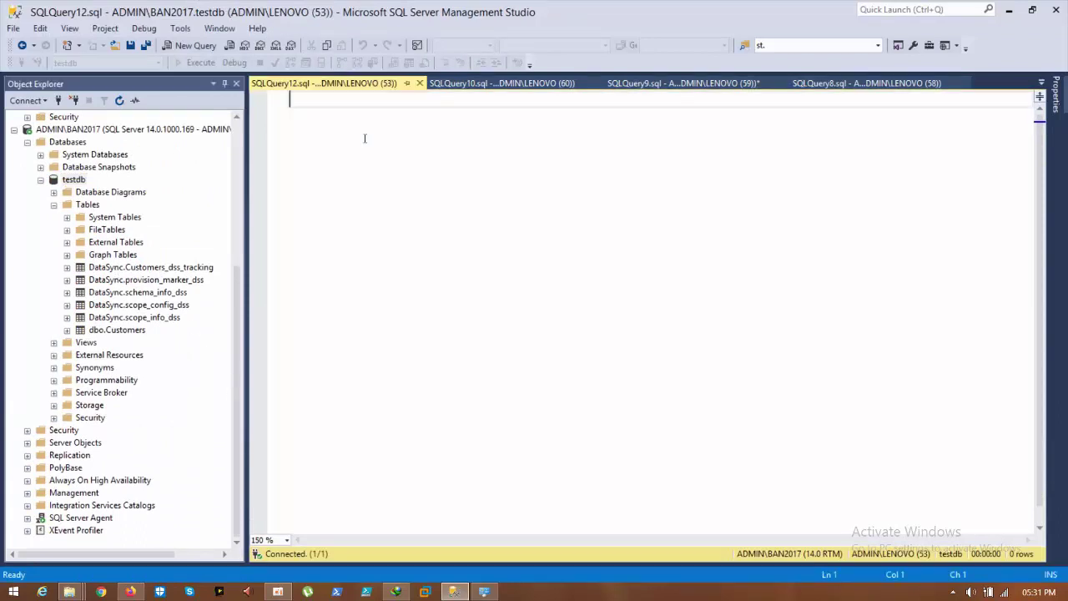
key("ctrl+v")
key("F5")
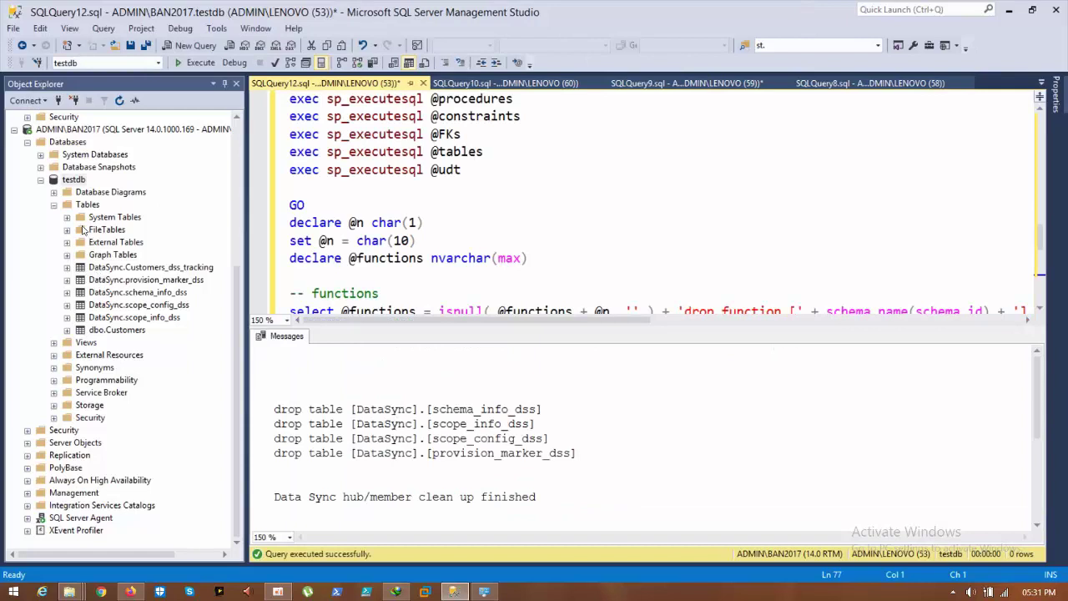
Step: Refresh testdb and confirm only dbo.Customers remains among its tables
left_click(72, 181)
right_click(72, 181)
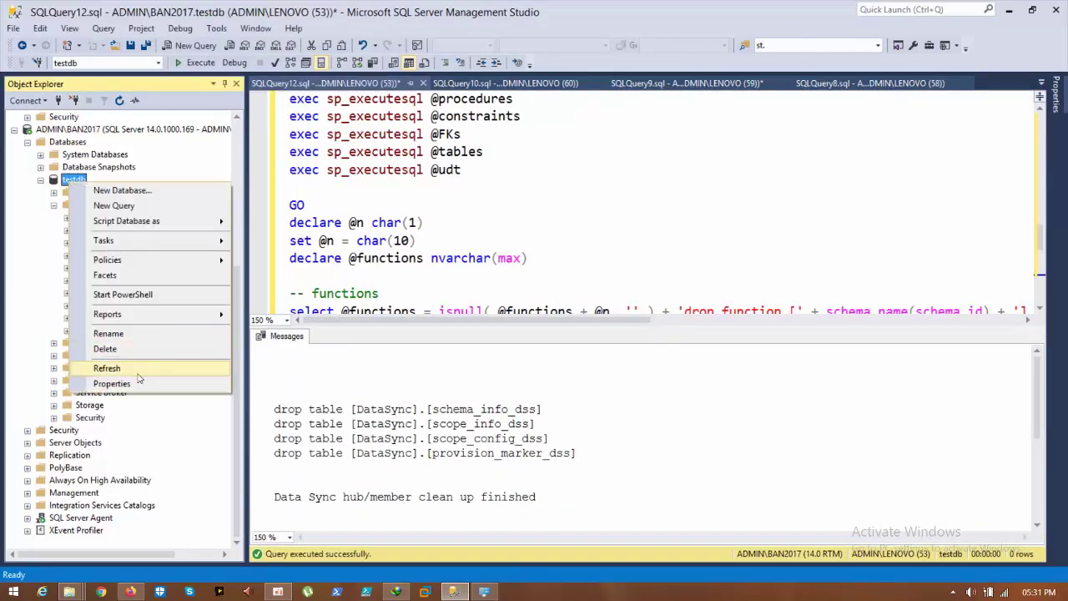
left_click(135, 370)
double_click(87, 429)
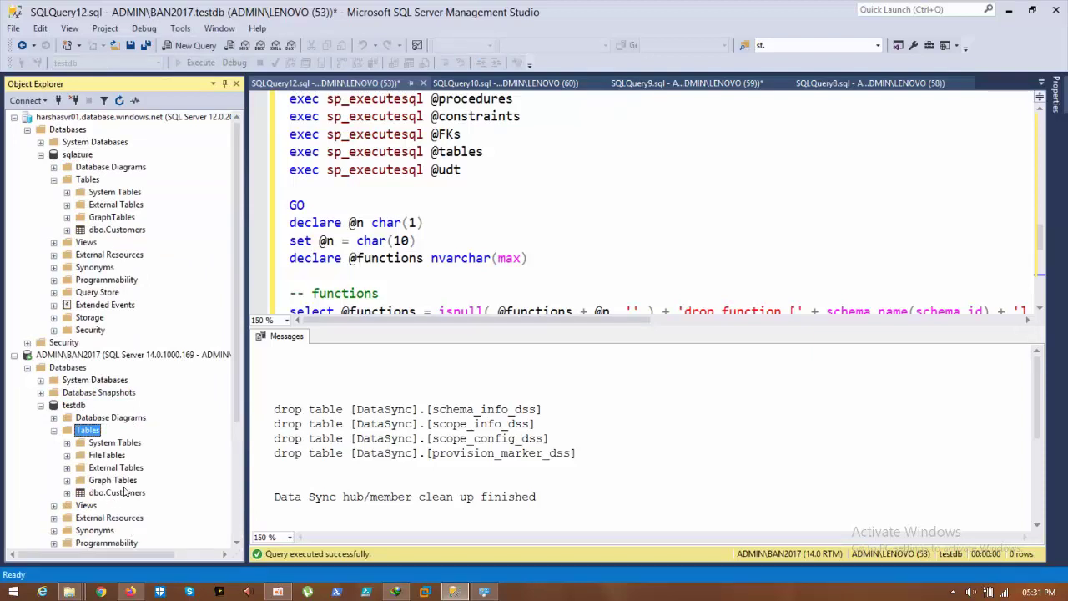
Step: Discard the SQLQuery12 query, minimize Management Studio and File Explorer, and refresh the desktop
left_click(423, 83)
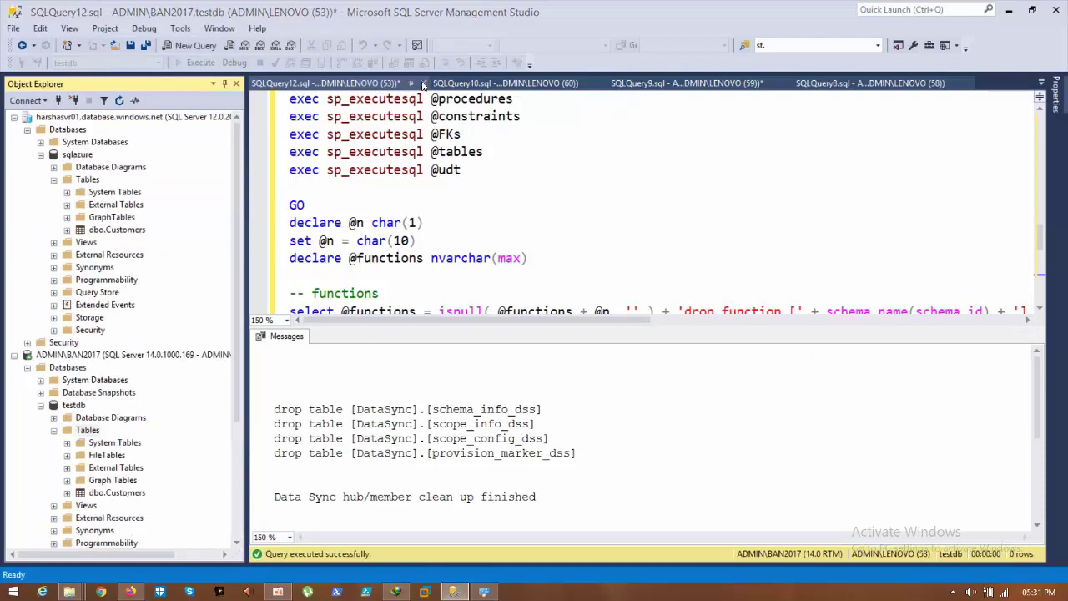
left_click(584, 384)
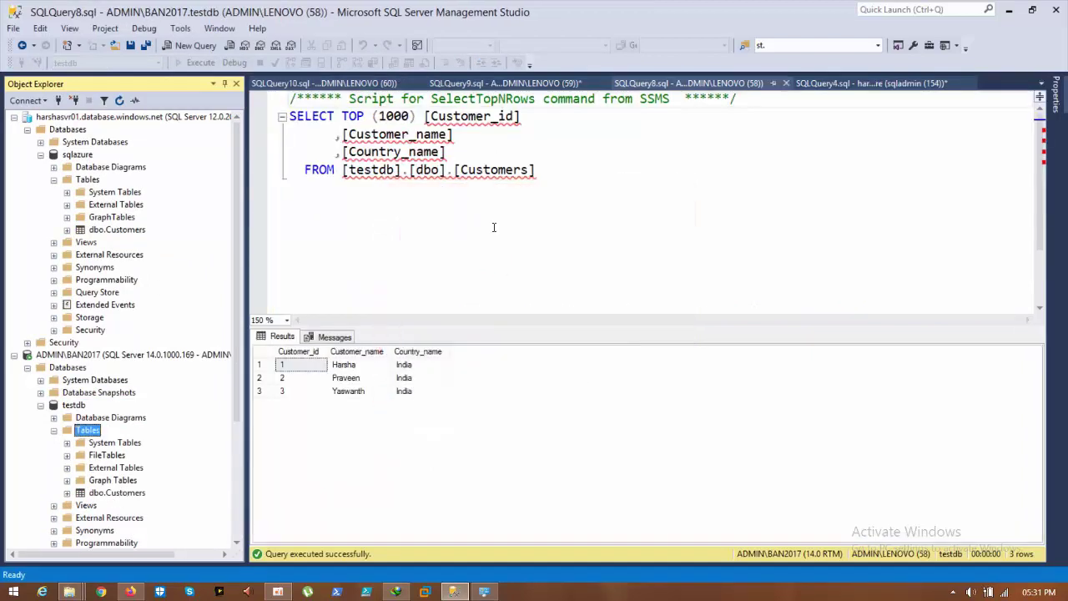
left_click(1008, 9)
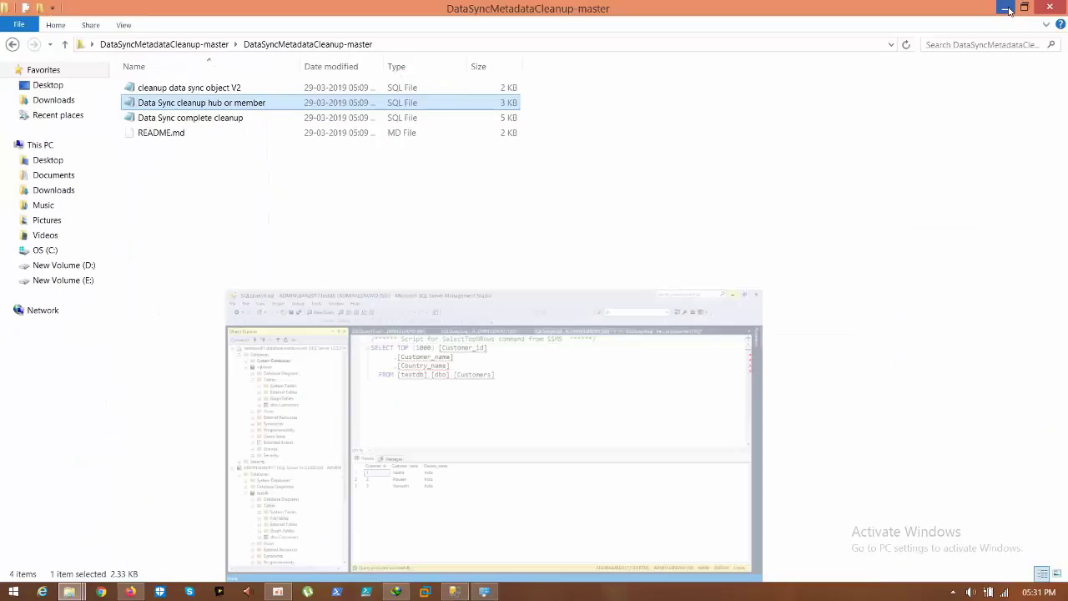
left_click(1008, 9)
right_click(446, 242)
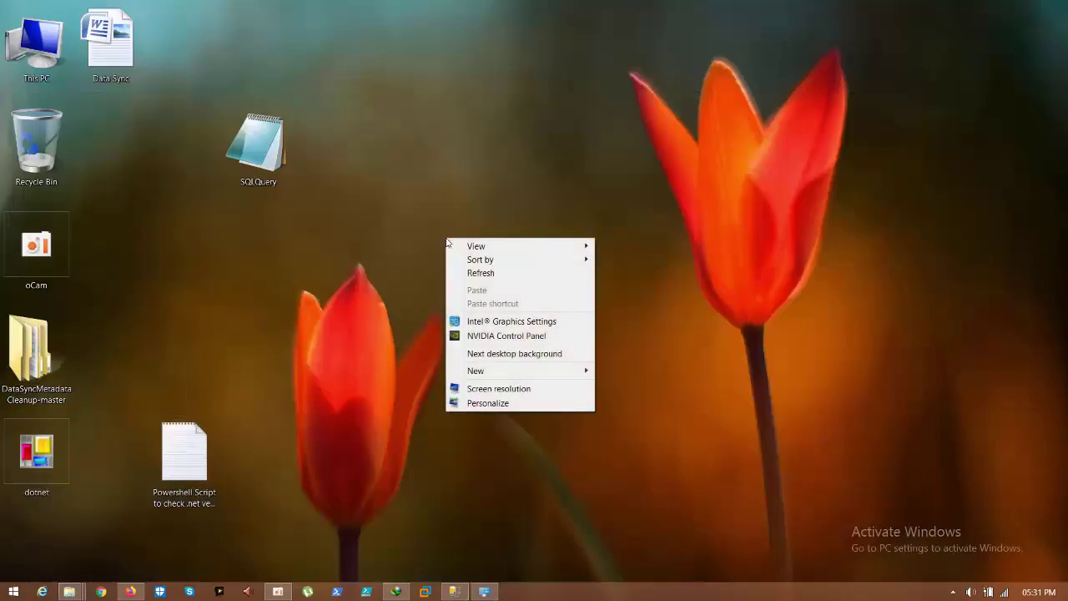
left_click(459, 273)
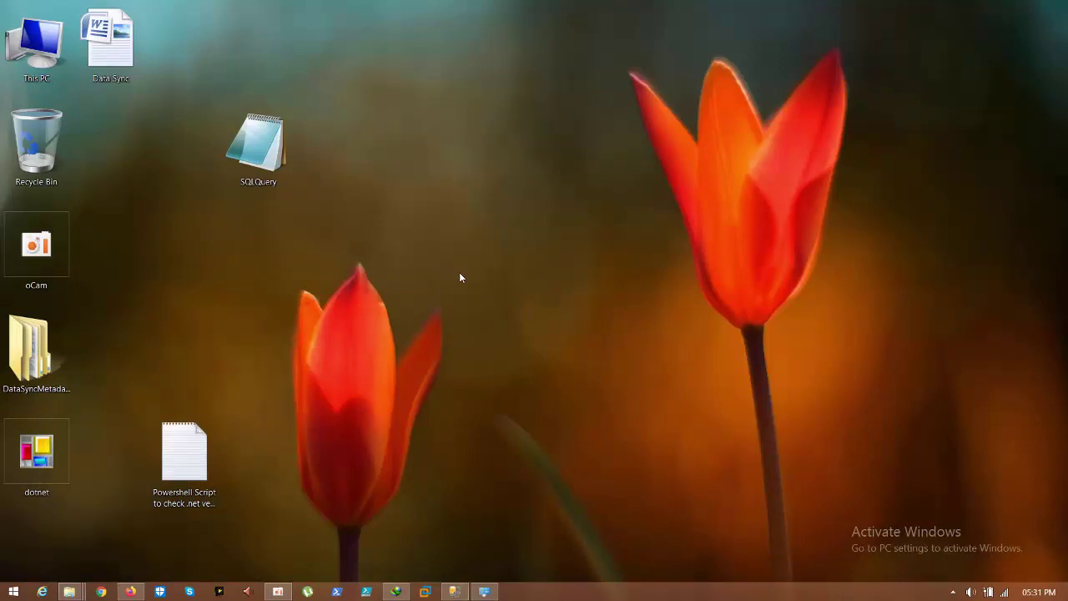